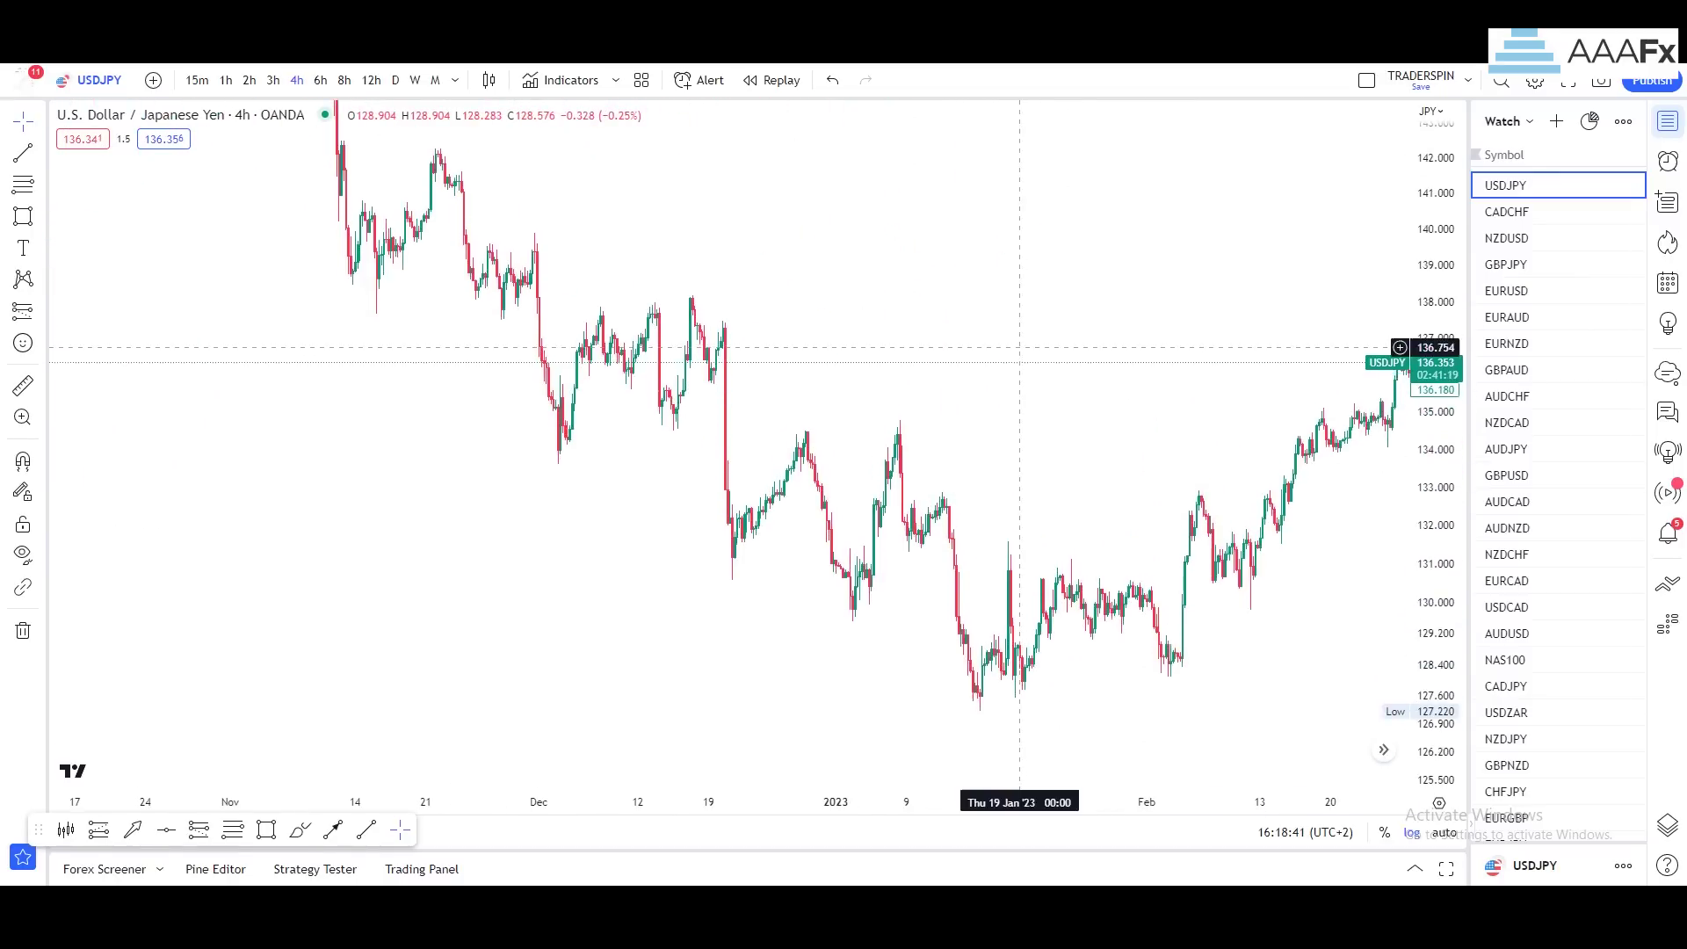
# Examine the price swings on the USDJPY 4-hour chart from August 2022 through May 2023
pyautogui.hscroll(-3, 1203, 344)
pyautogui.scroll(-3, 1068, 534)
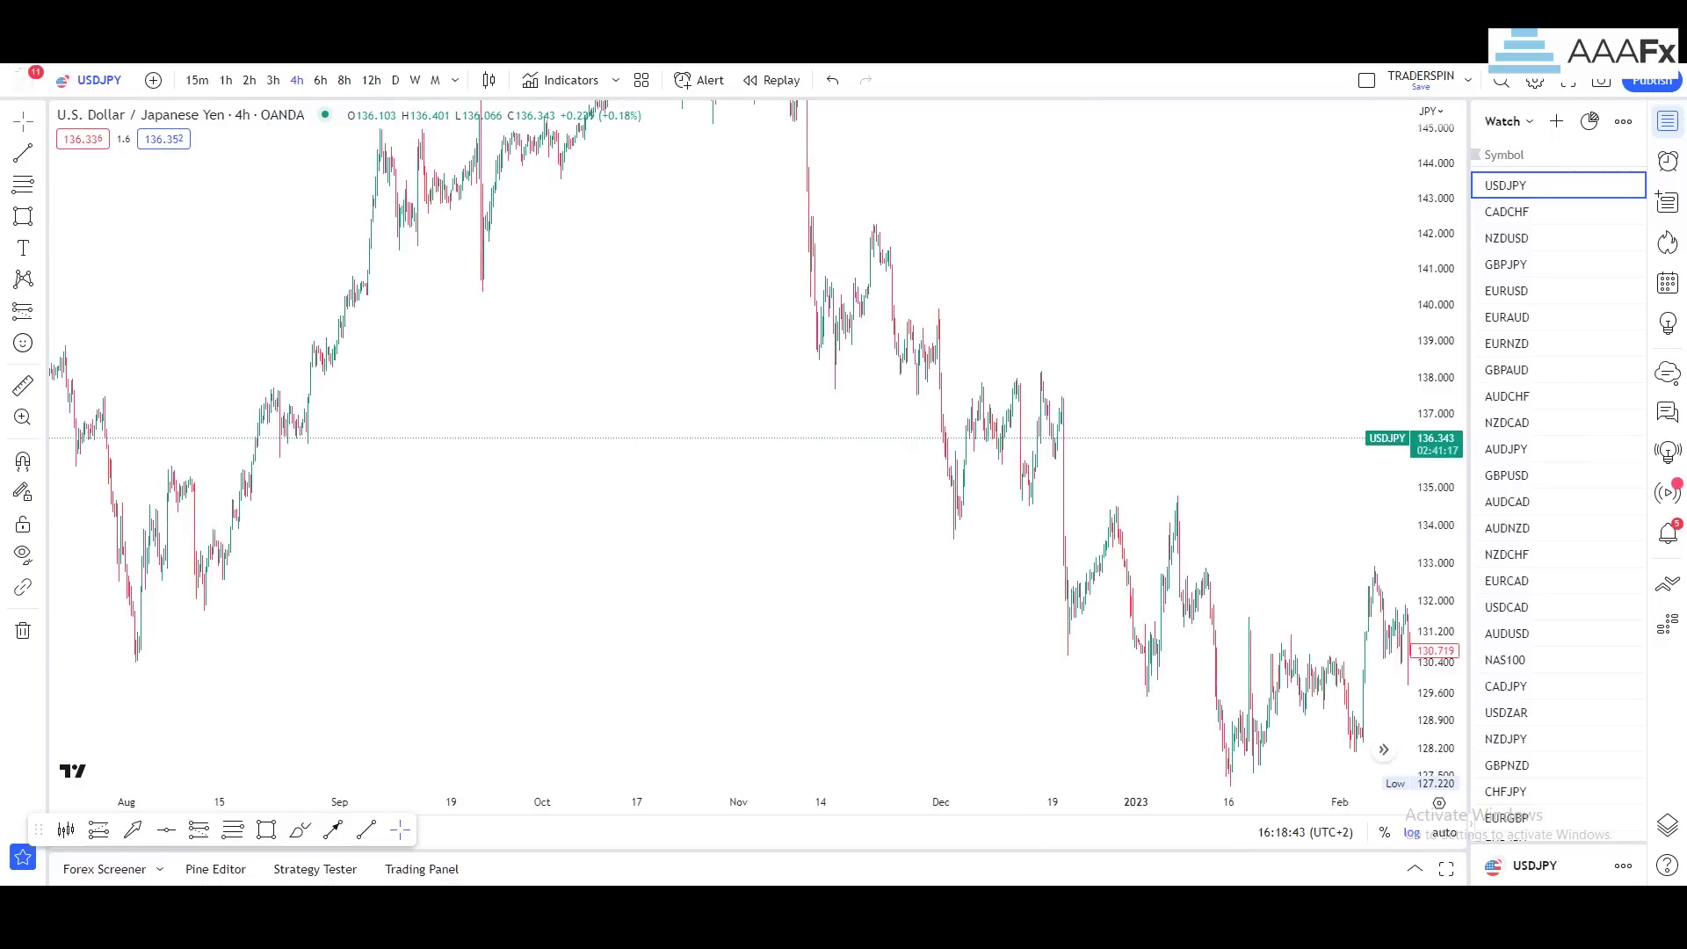
pyautogui.hscroll(12, 1272, 440)
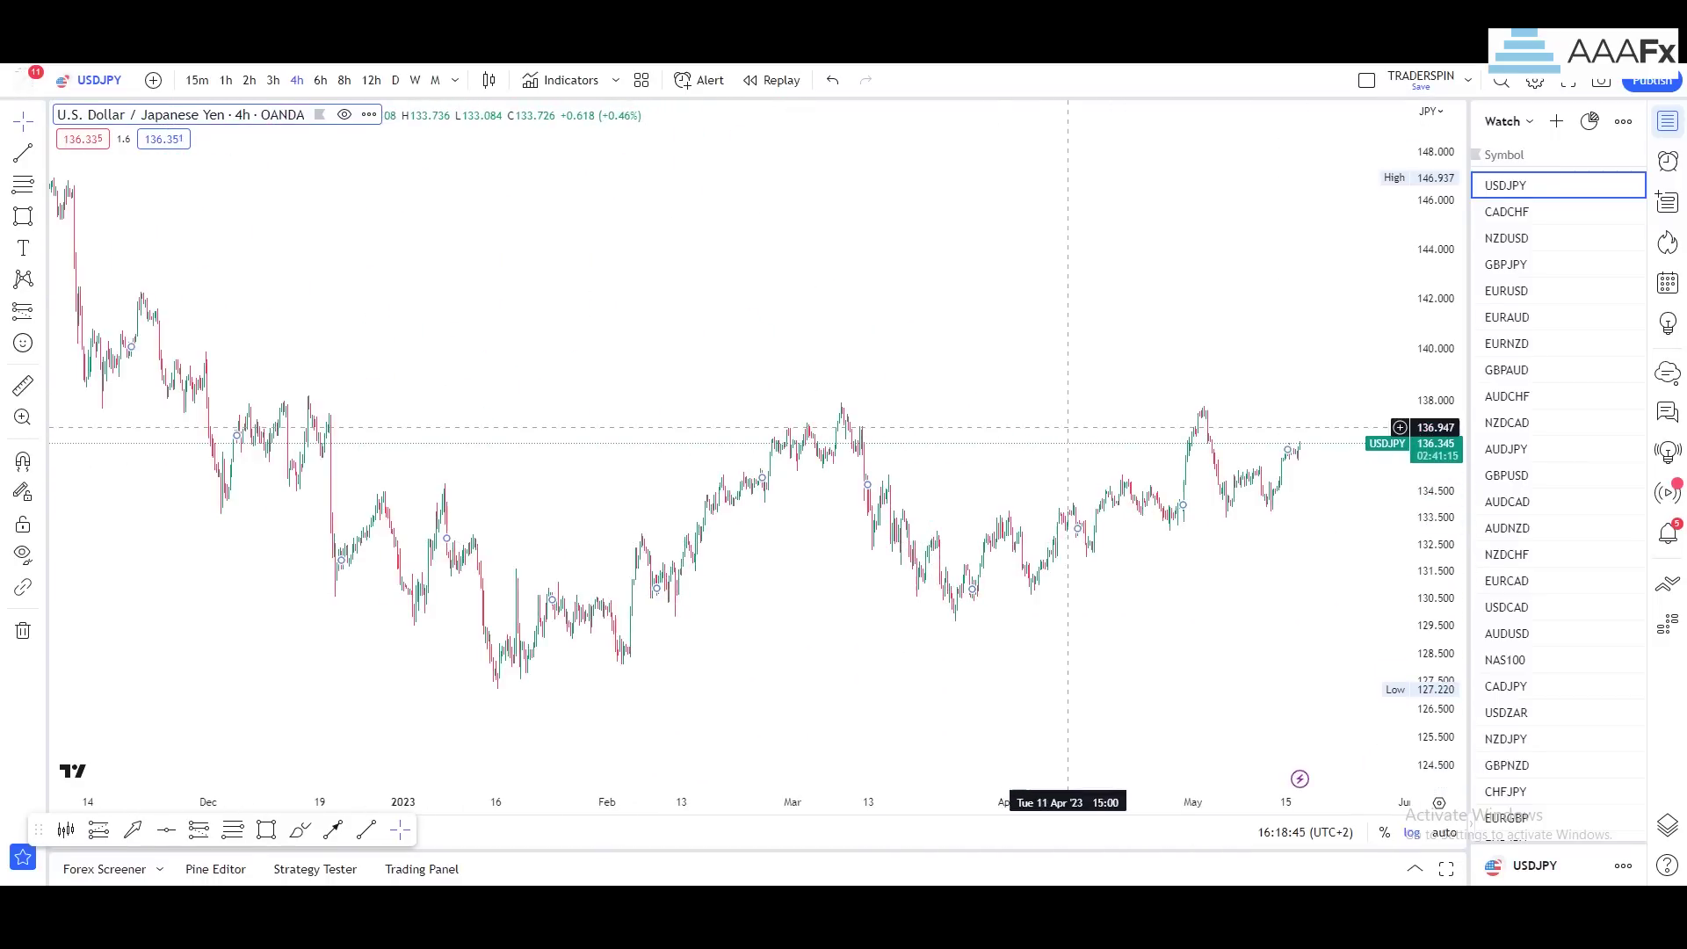
pyautogui.scroll(5, 1114, 465)
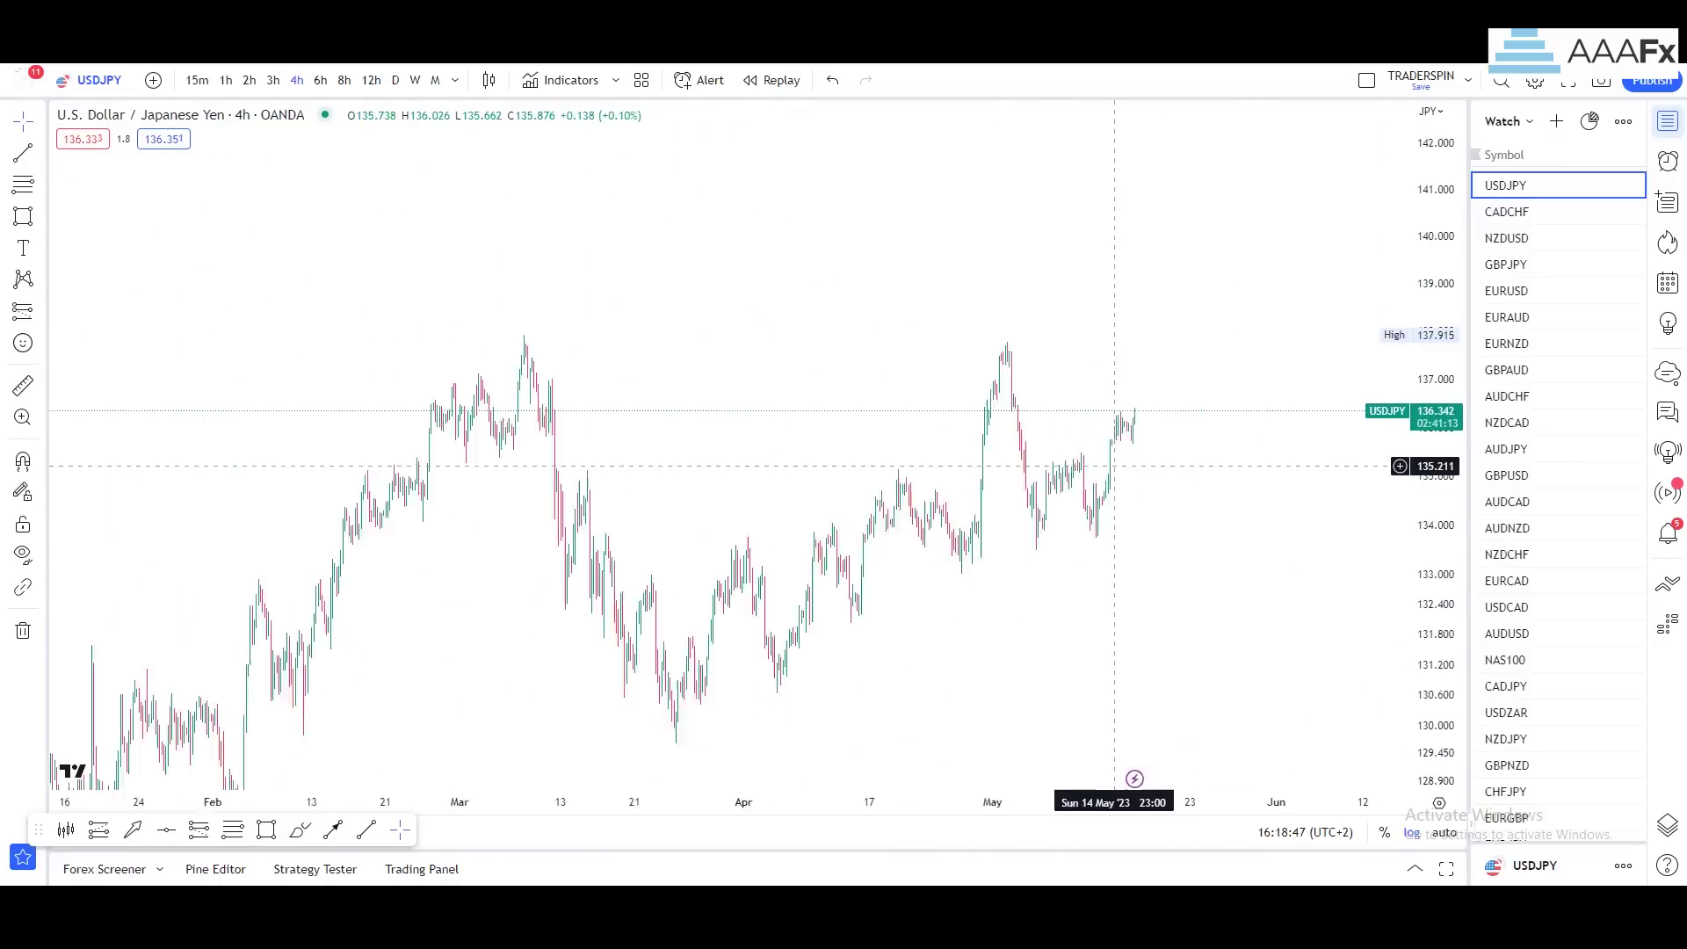
pyautogui.scroll(-2, 1133, 461)
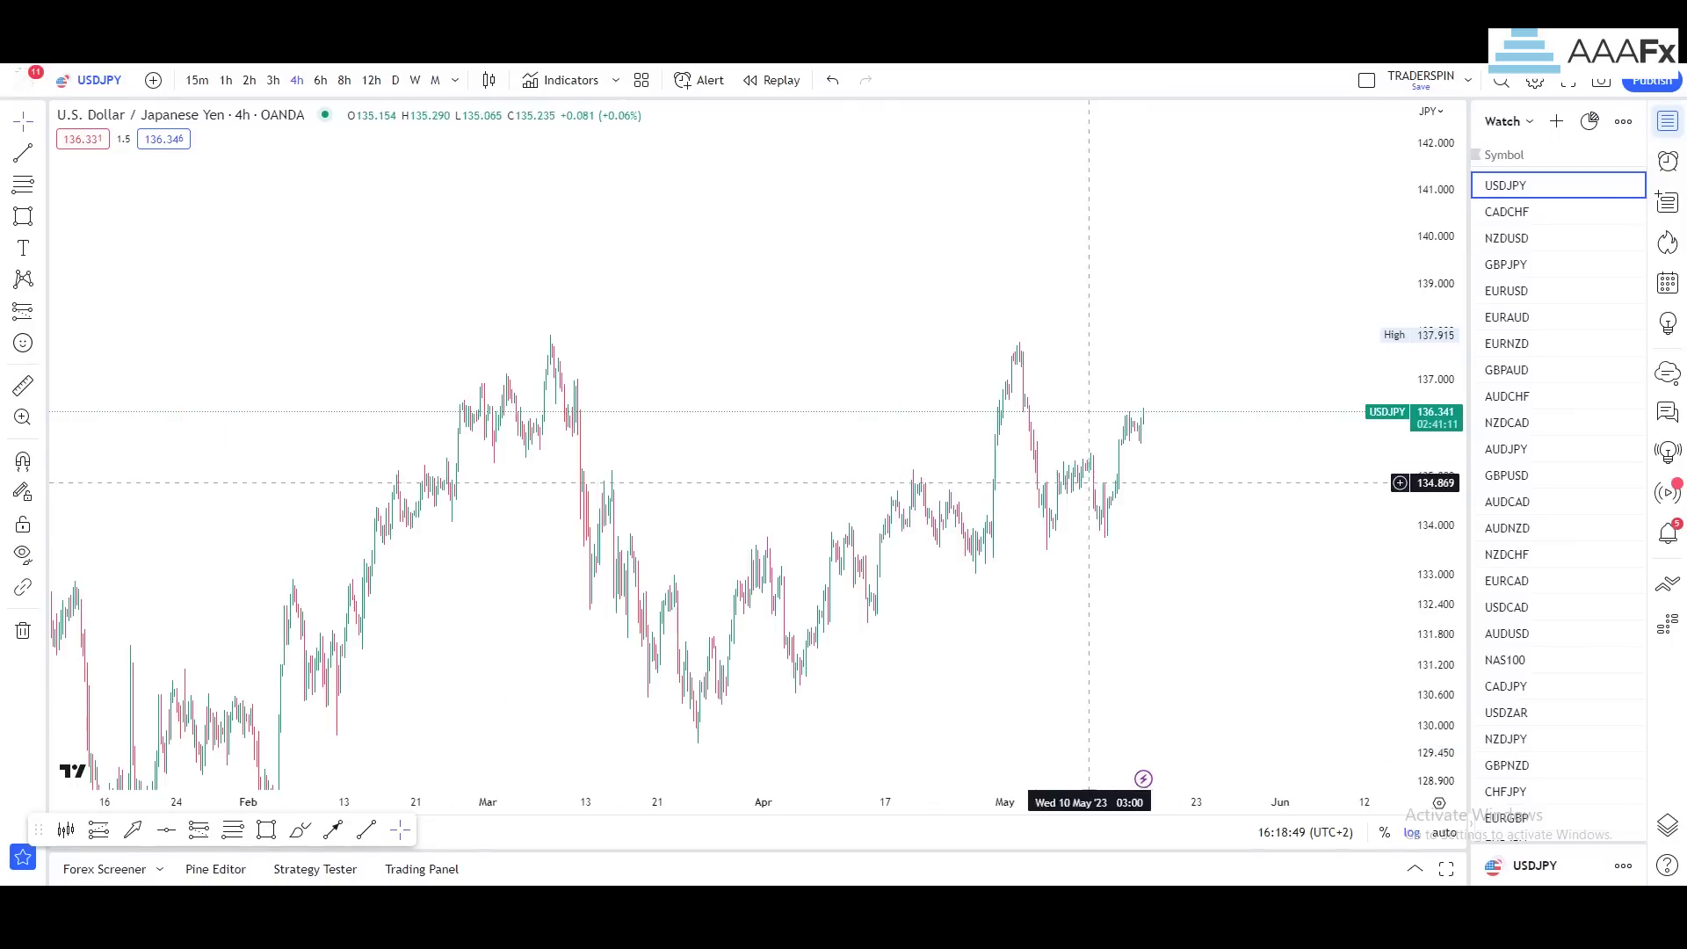
pyautogui.hscroll(-15, 979, 439)
pyautogui.hscroll(-15, 719, 411)
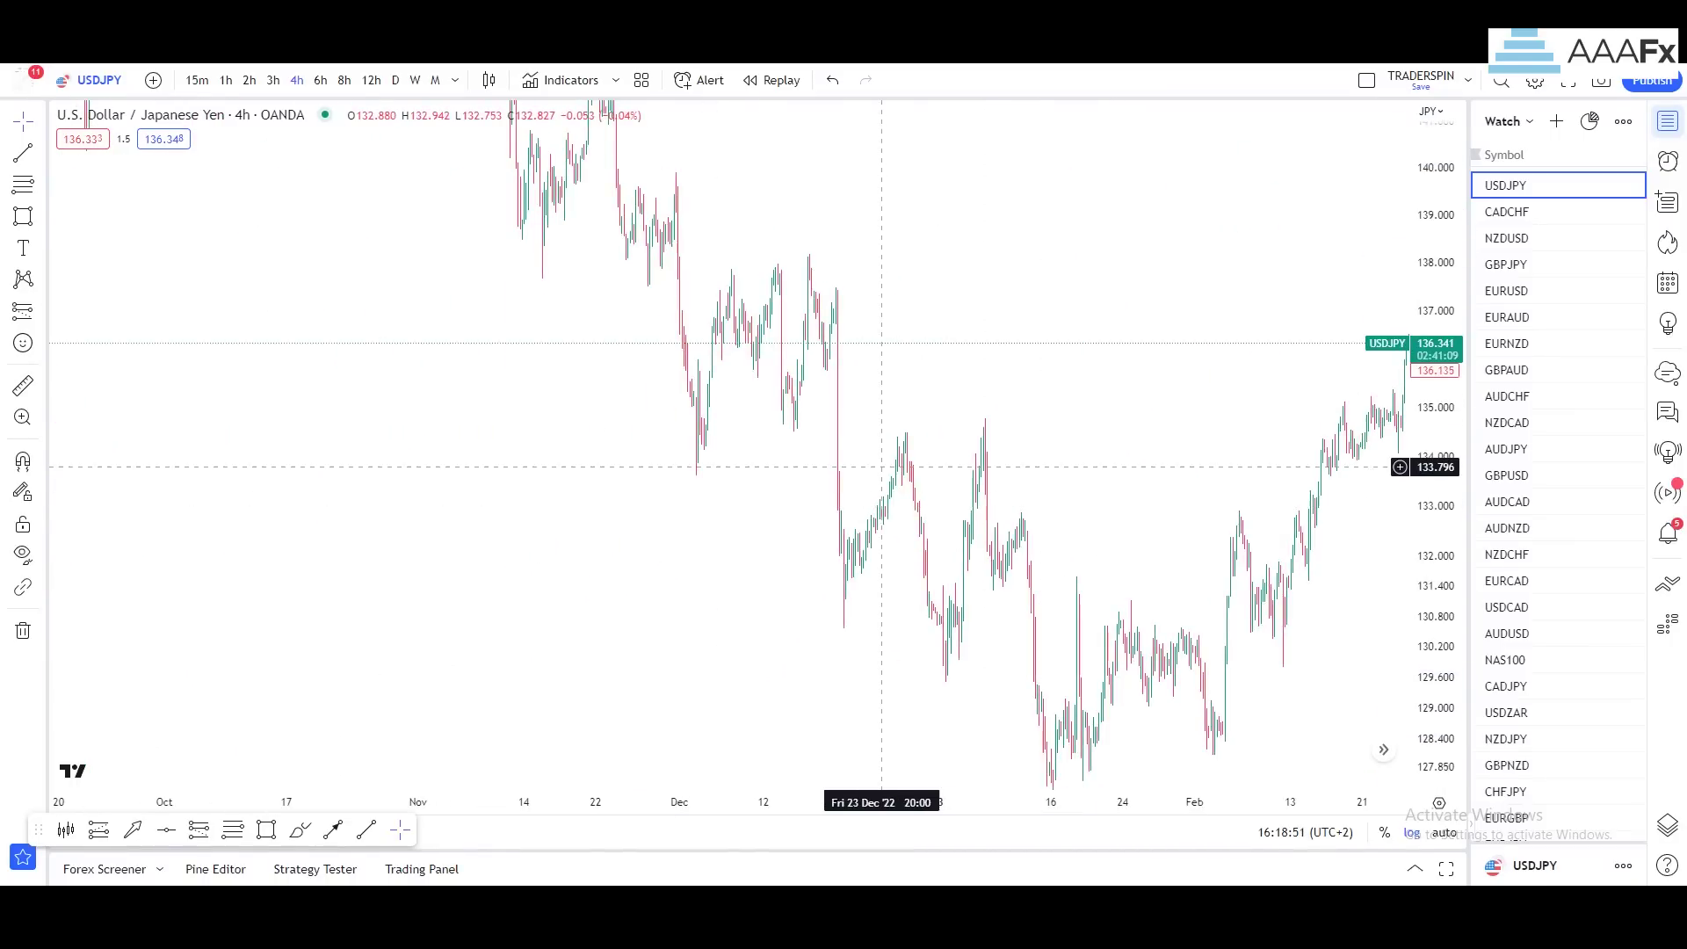
pyautogui.hscroll(15, 1037, 553)
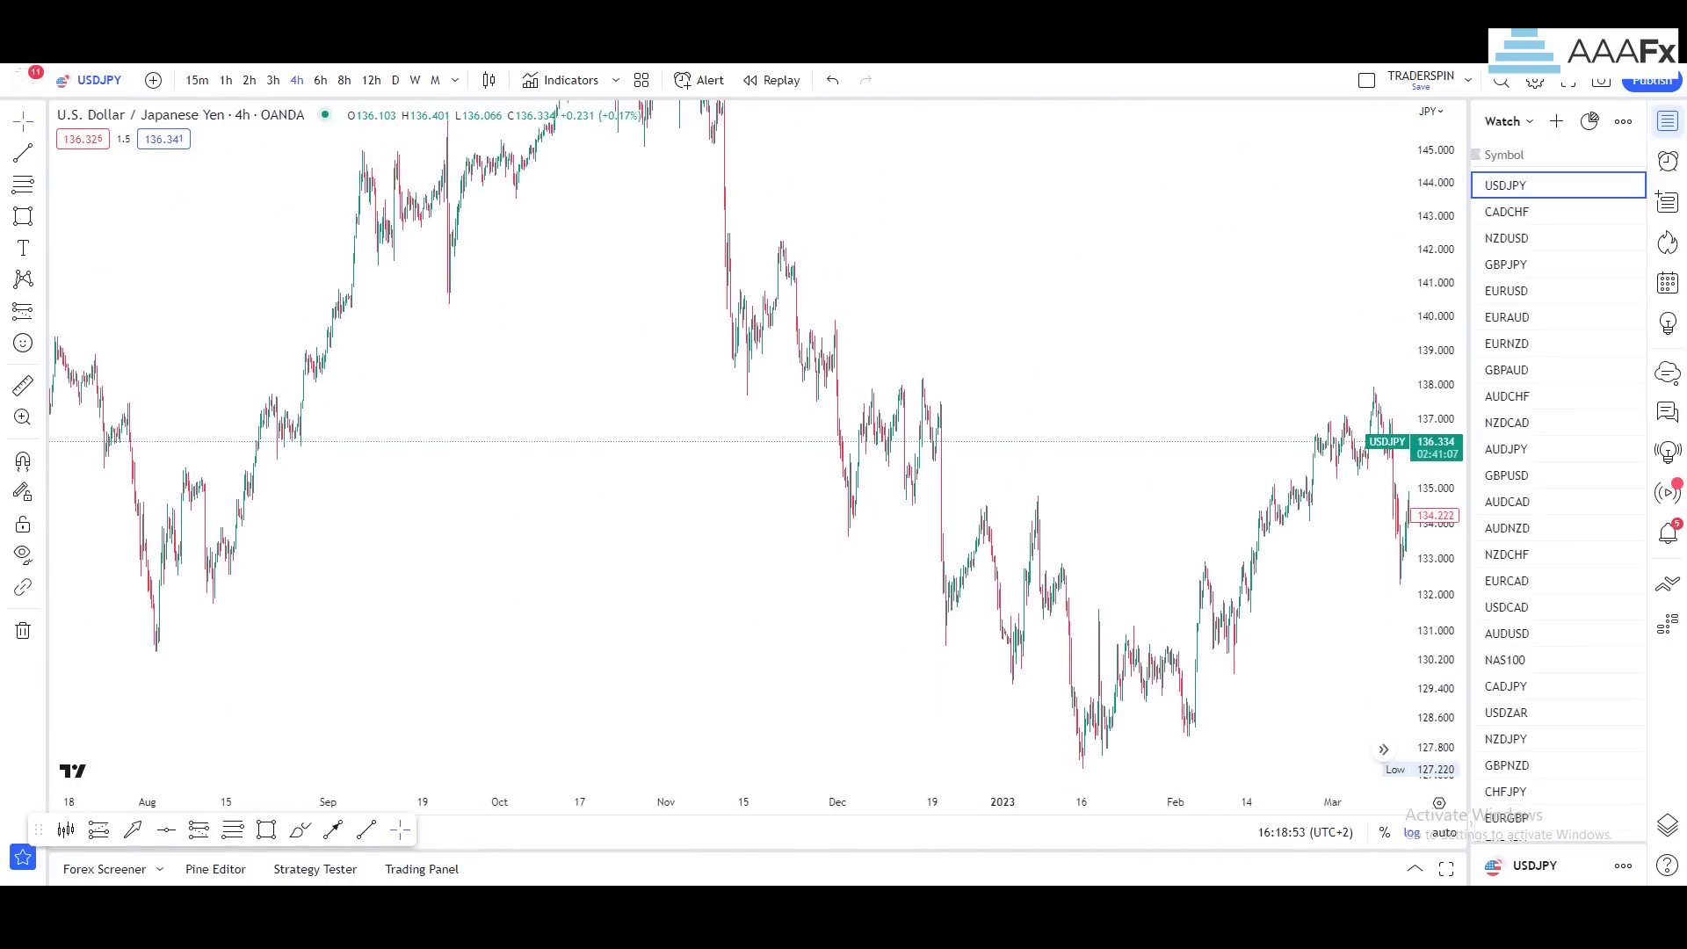
pyautogui.scroll(3, 1036, 552)
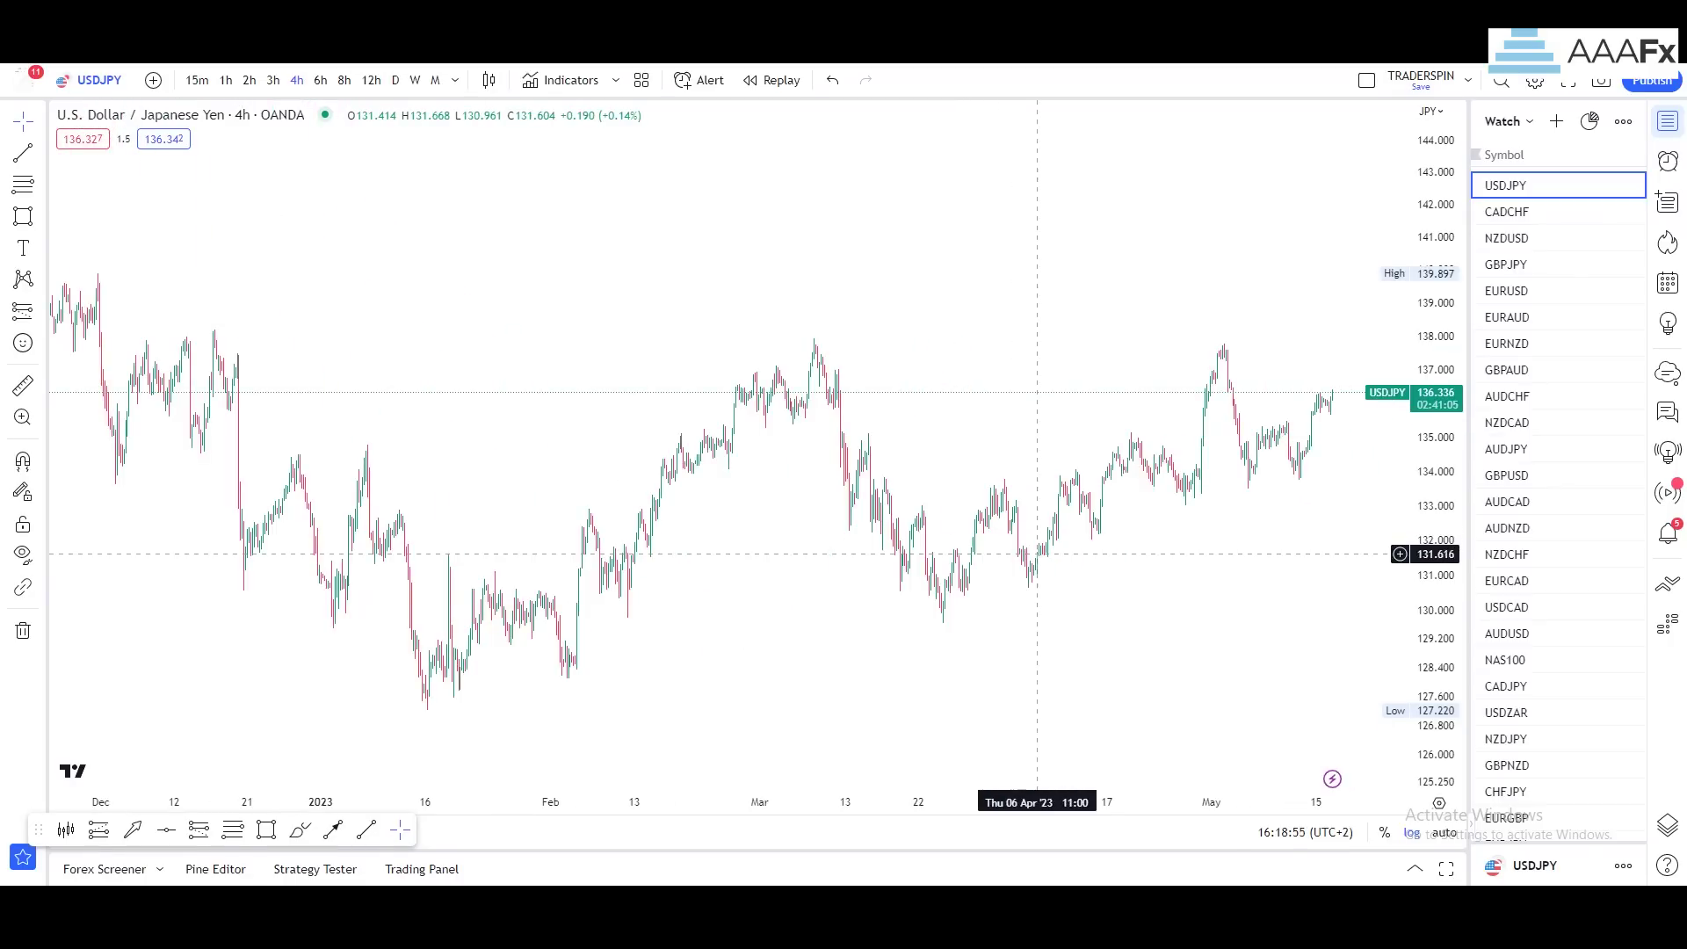
pyautogui.moveTo(1164, 571); pyautogui.dragTo(1179, 565)
# Circle the late-November to January downtrend freehand with the Brush, delete the stroke and return to the Cross cursor
pyautogui.moveTo(407, 428); pyautogui.dragTo(918, 507)
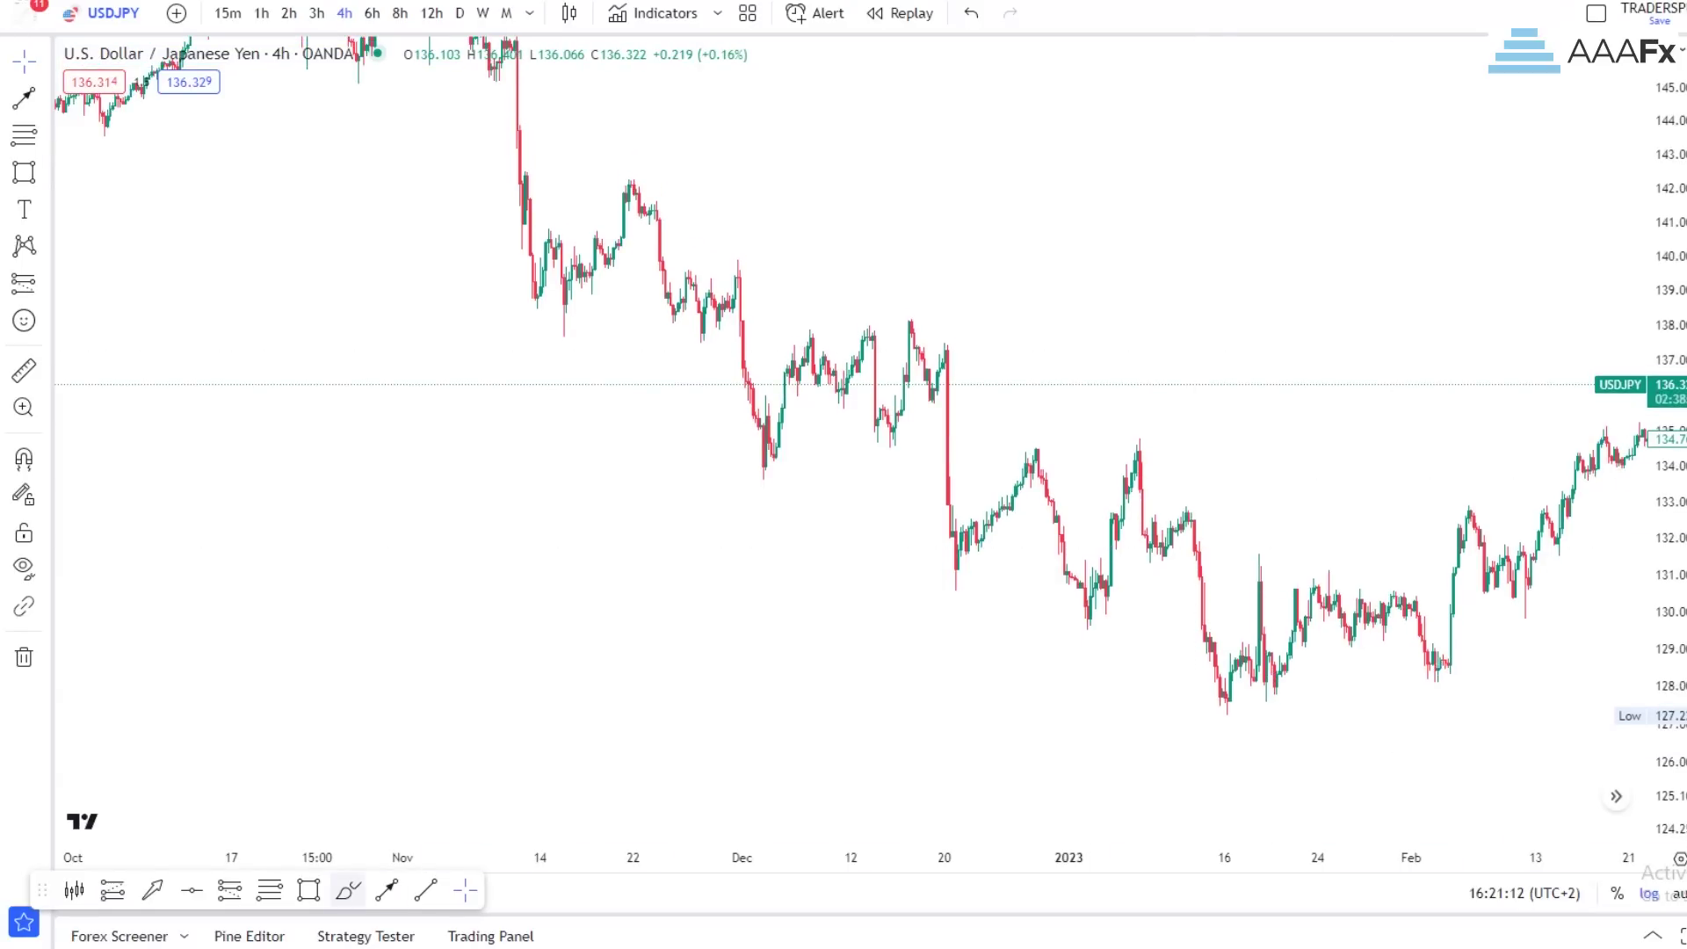
pyautogui.moveTo(651, 184)
pyautogui.mouseDown()
pyautogui.moveTo(1318, 480)
pyautogui.moveTo(688, 357)
pyautogui.moveTo(755, 240)
pyautogui.mouseUp()
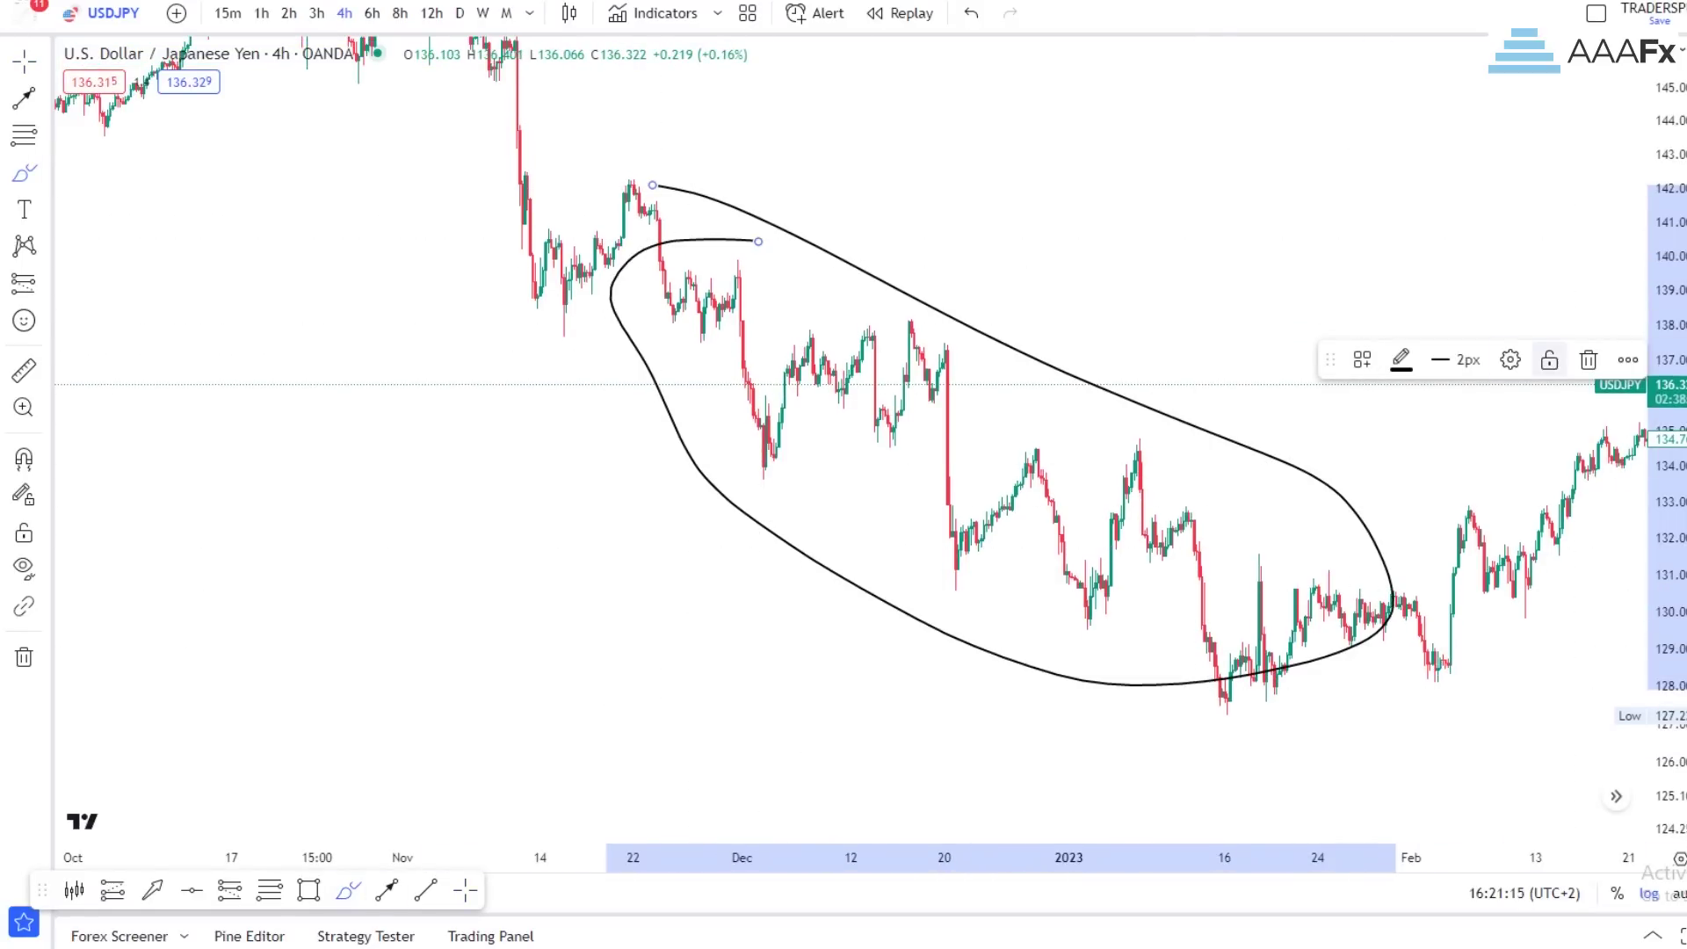
pyautogui.press('Delete')
pyautogui.click(44, 61)
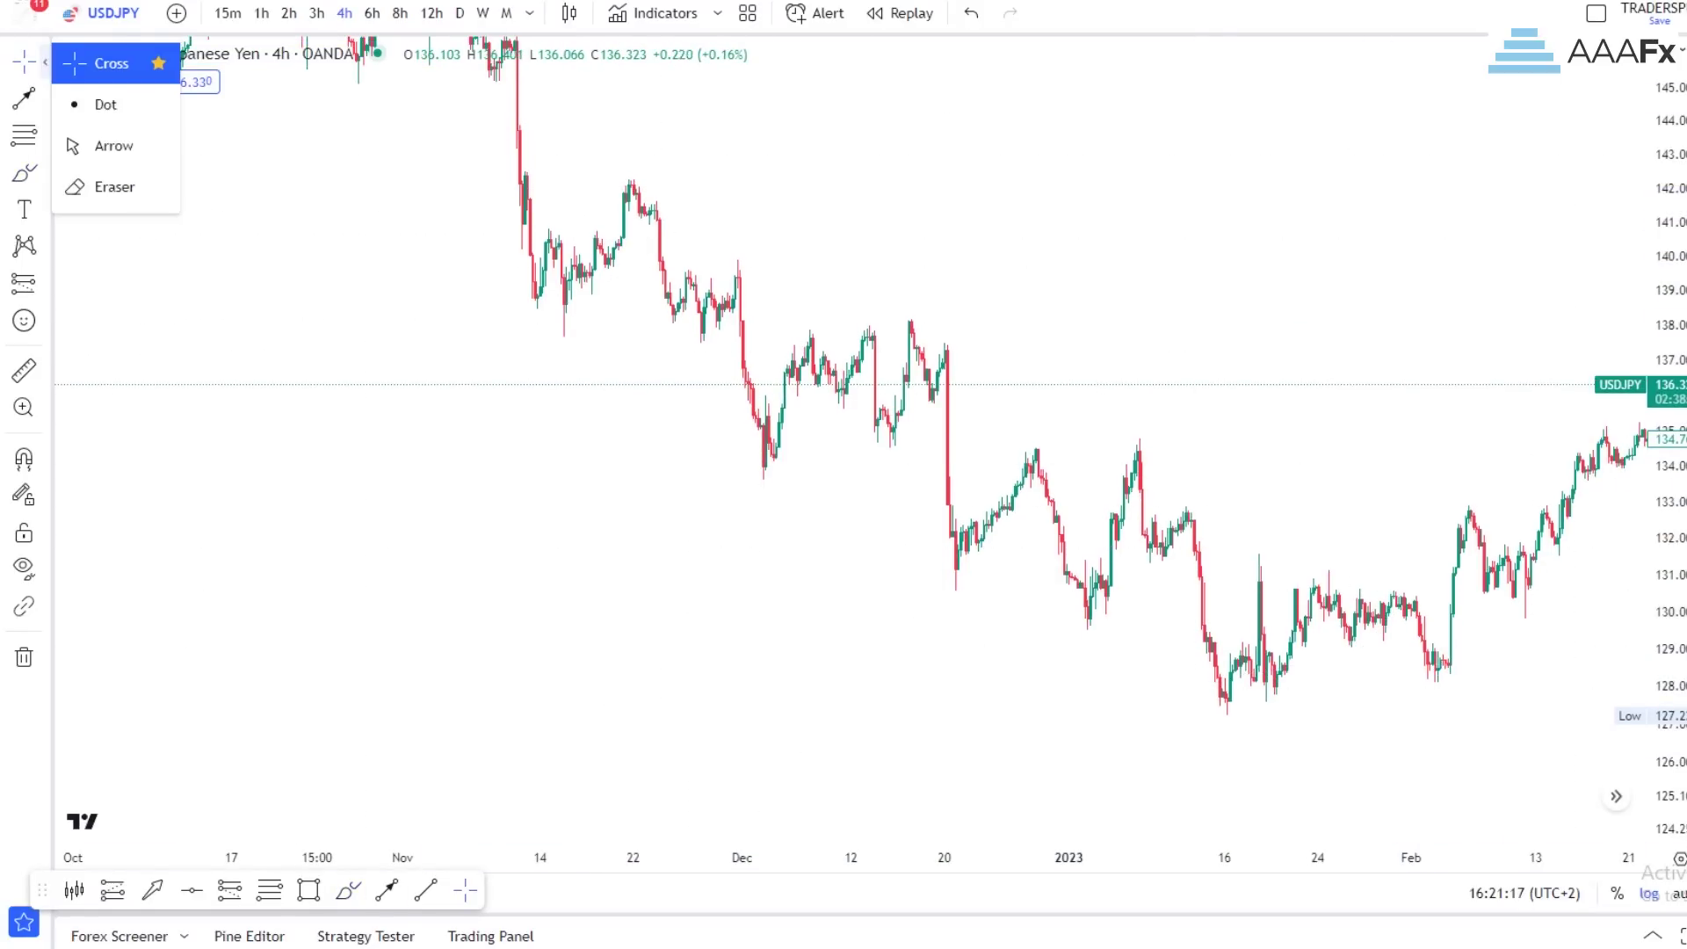
pyautogui.click(105, 63)
# Start a bar replay of the USDJPY 4-hour chart from 4 January 2023, just before the sharp rise
pyautogui.scroll(3, 1208, 614)
pyautogui.moveTo(944, 384); pyautogui.dragTo(1069, 407)
pyautogui.scroll(2, 1367, 518)
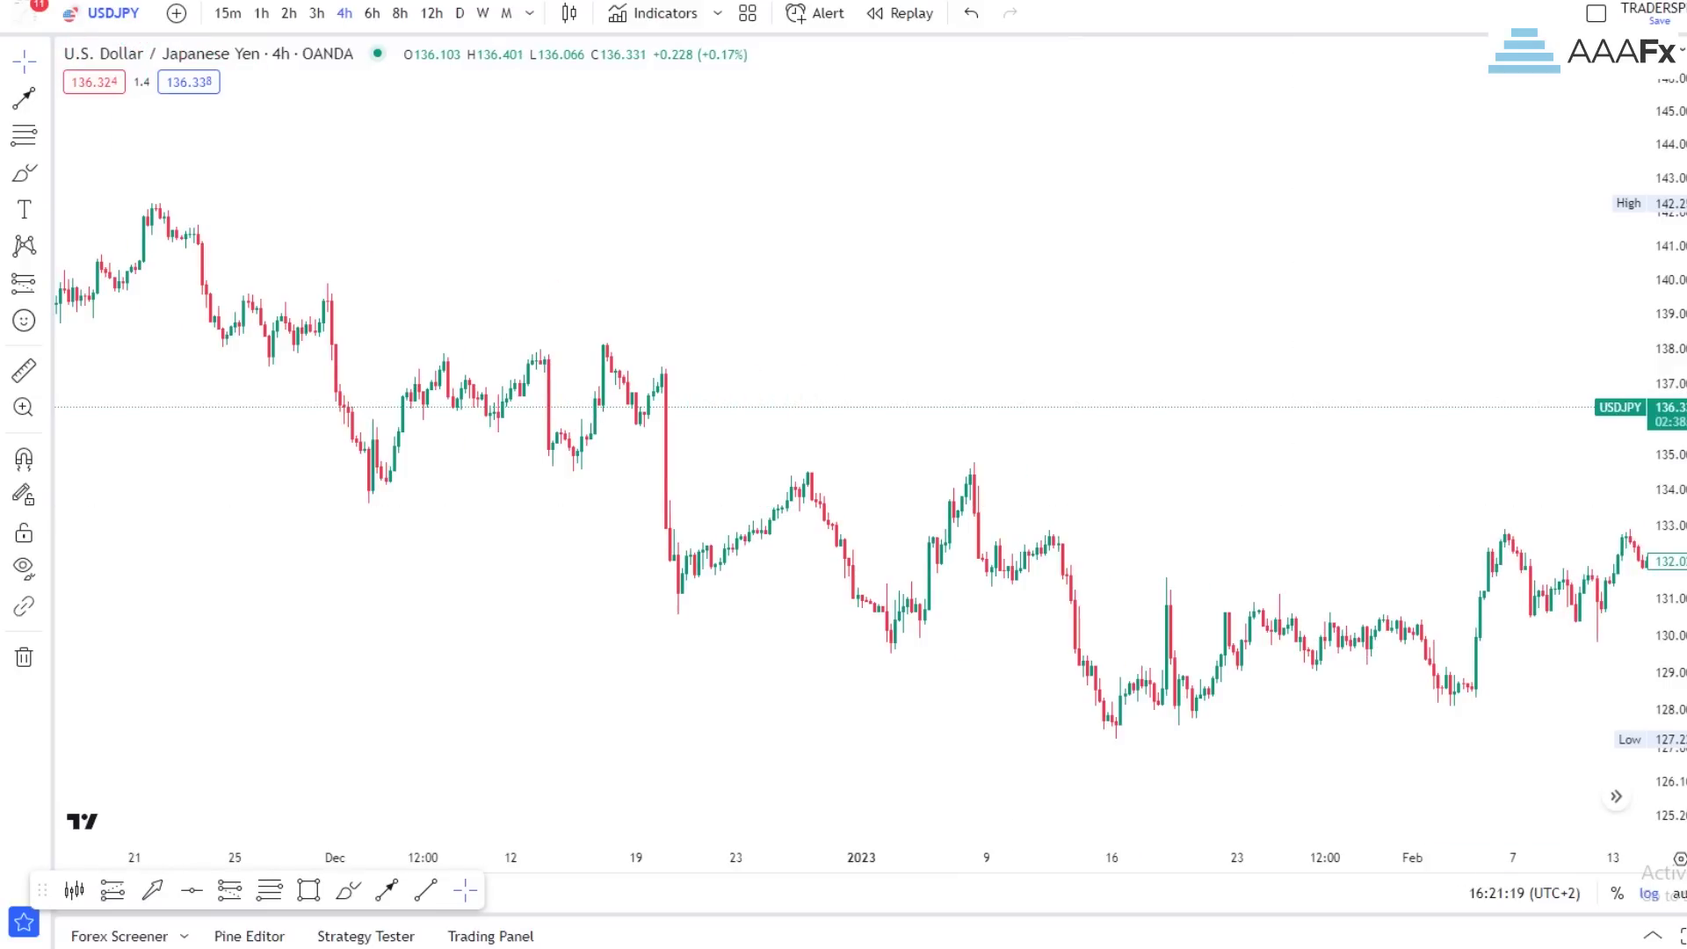
pyautogui.click(899, 14)
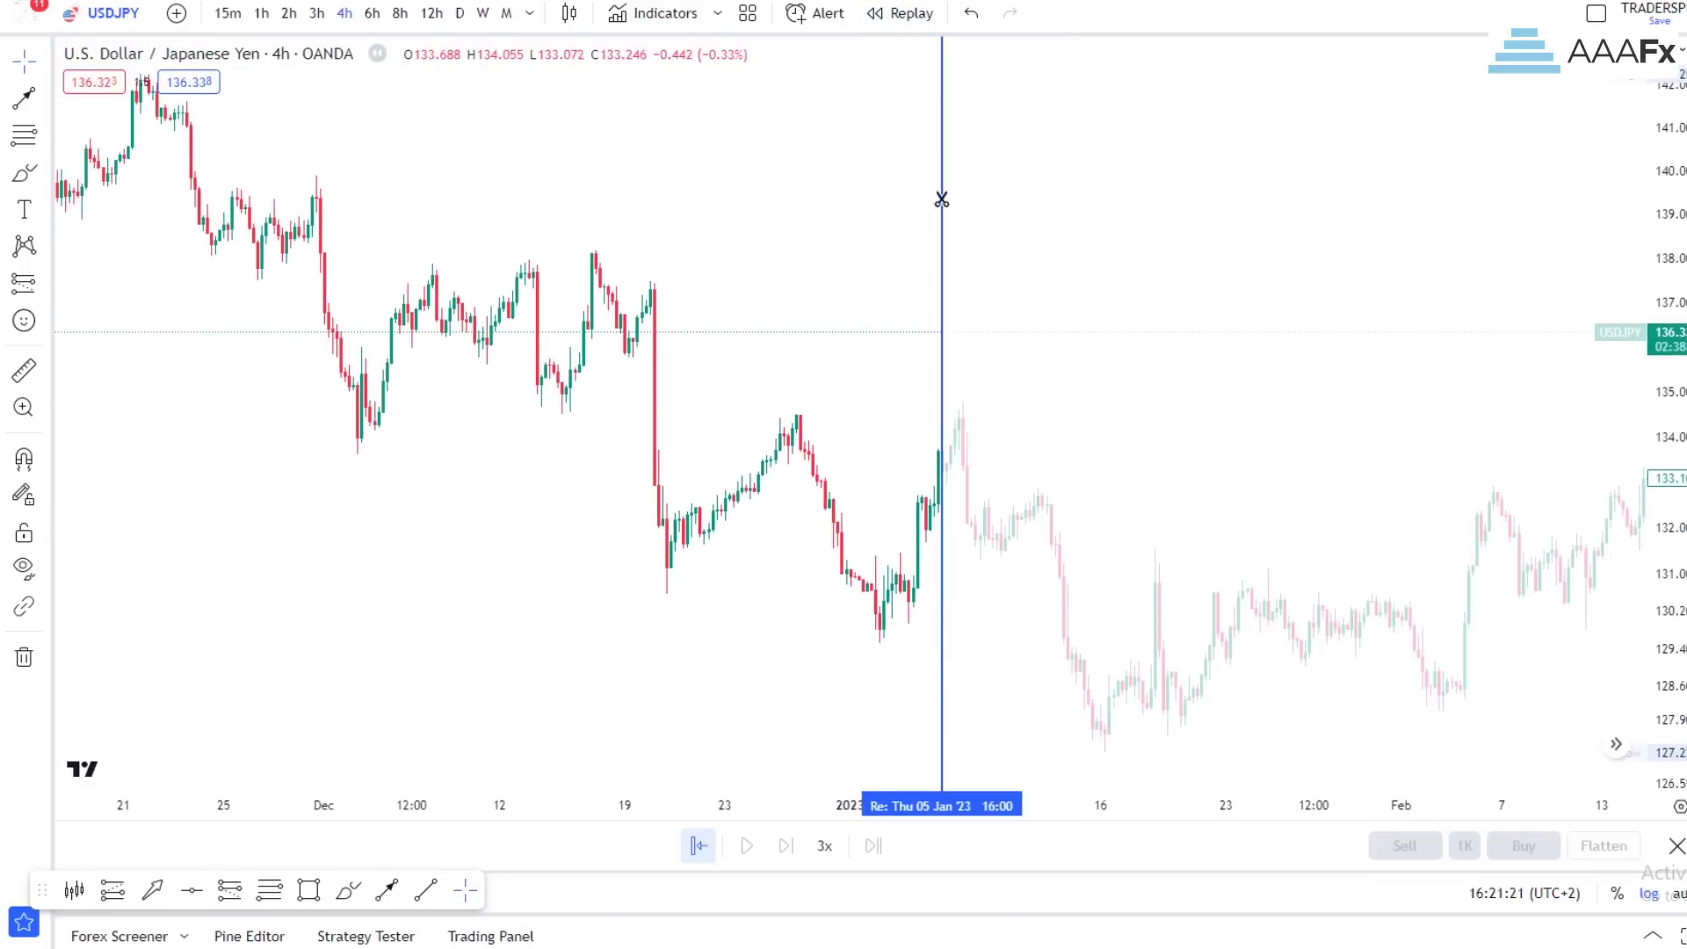
pyautogui.click(917, 640)
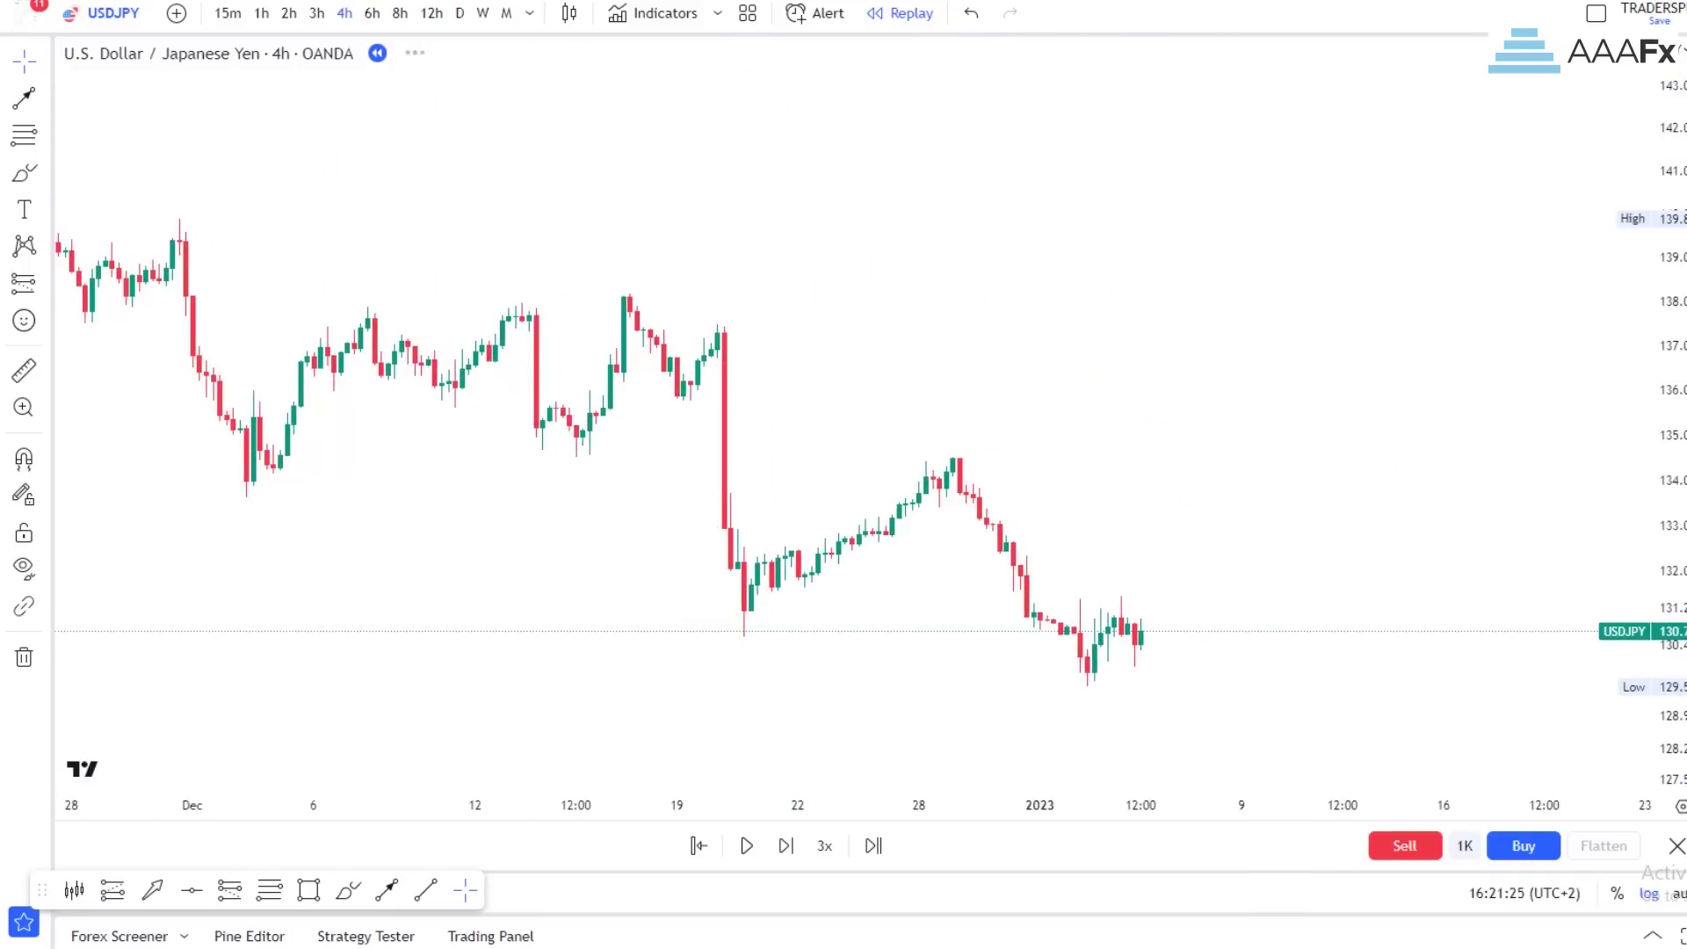
# Draw a descending trend line from the 19 December 2022 high through the late-December high, extending to about 10 January 2023
pyautogui.click(717, 339)
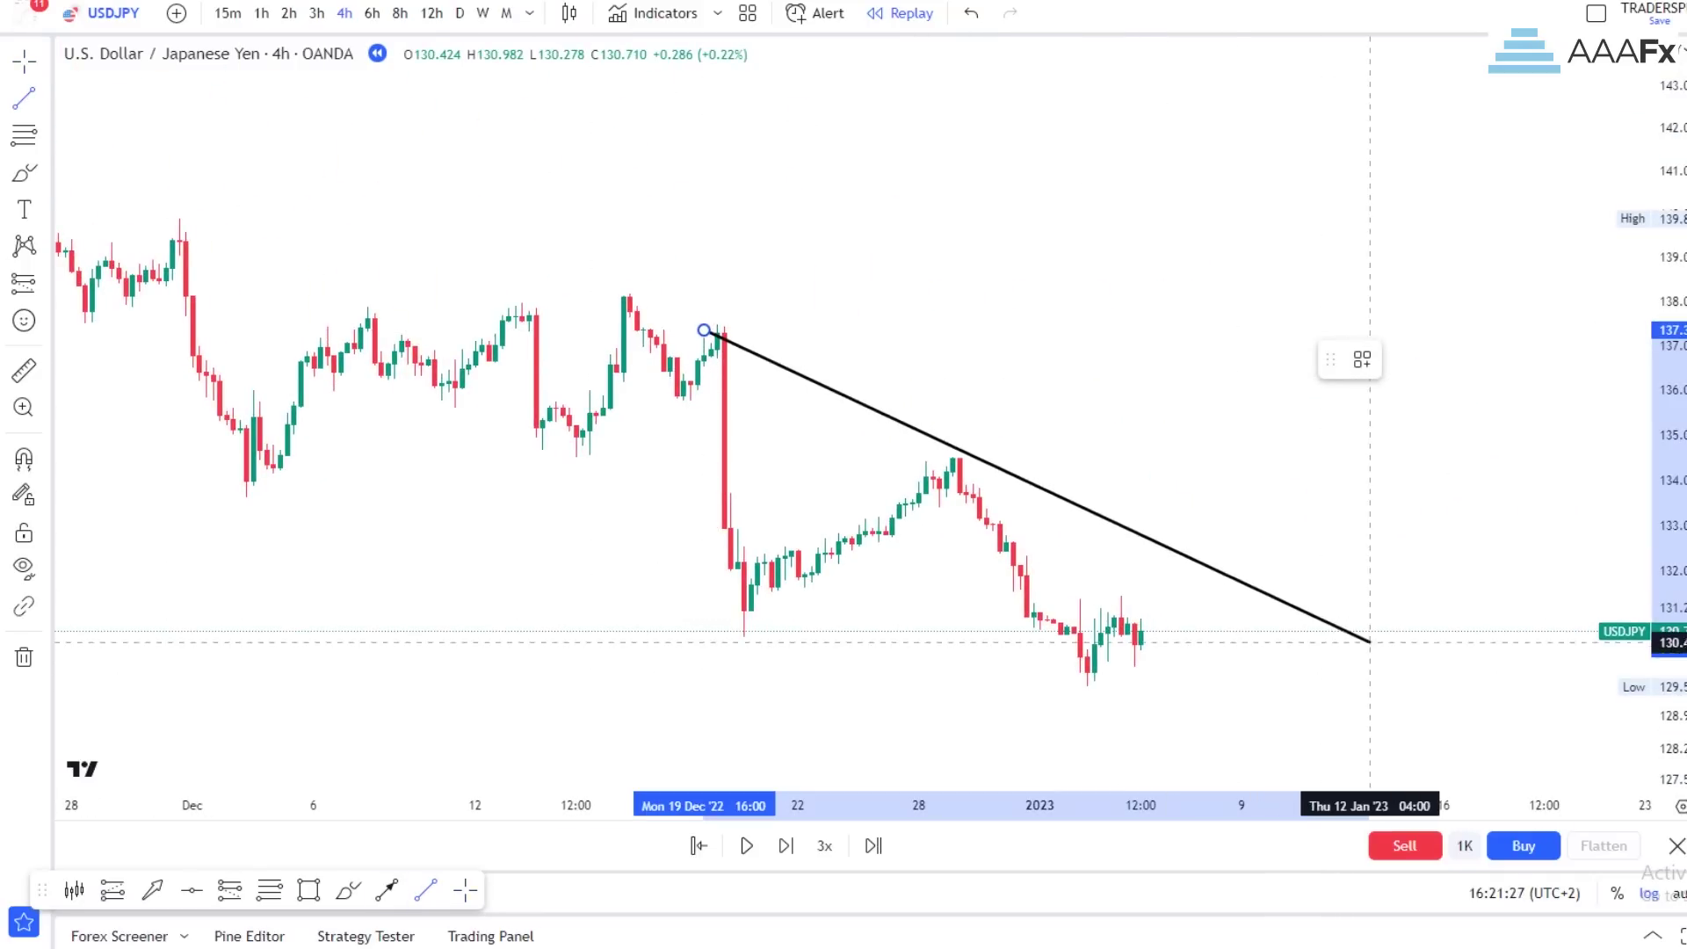
pyautogui.click(1316, 629)
pyautogui.click(1022, 416)
pyautogui.scroll(4, 1021, 416)
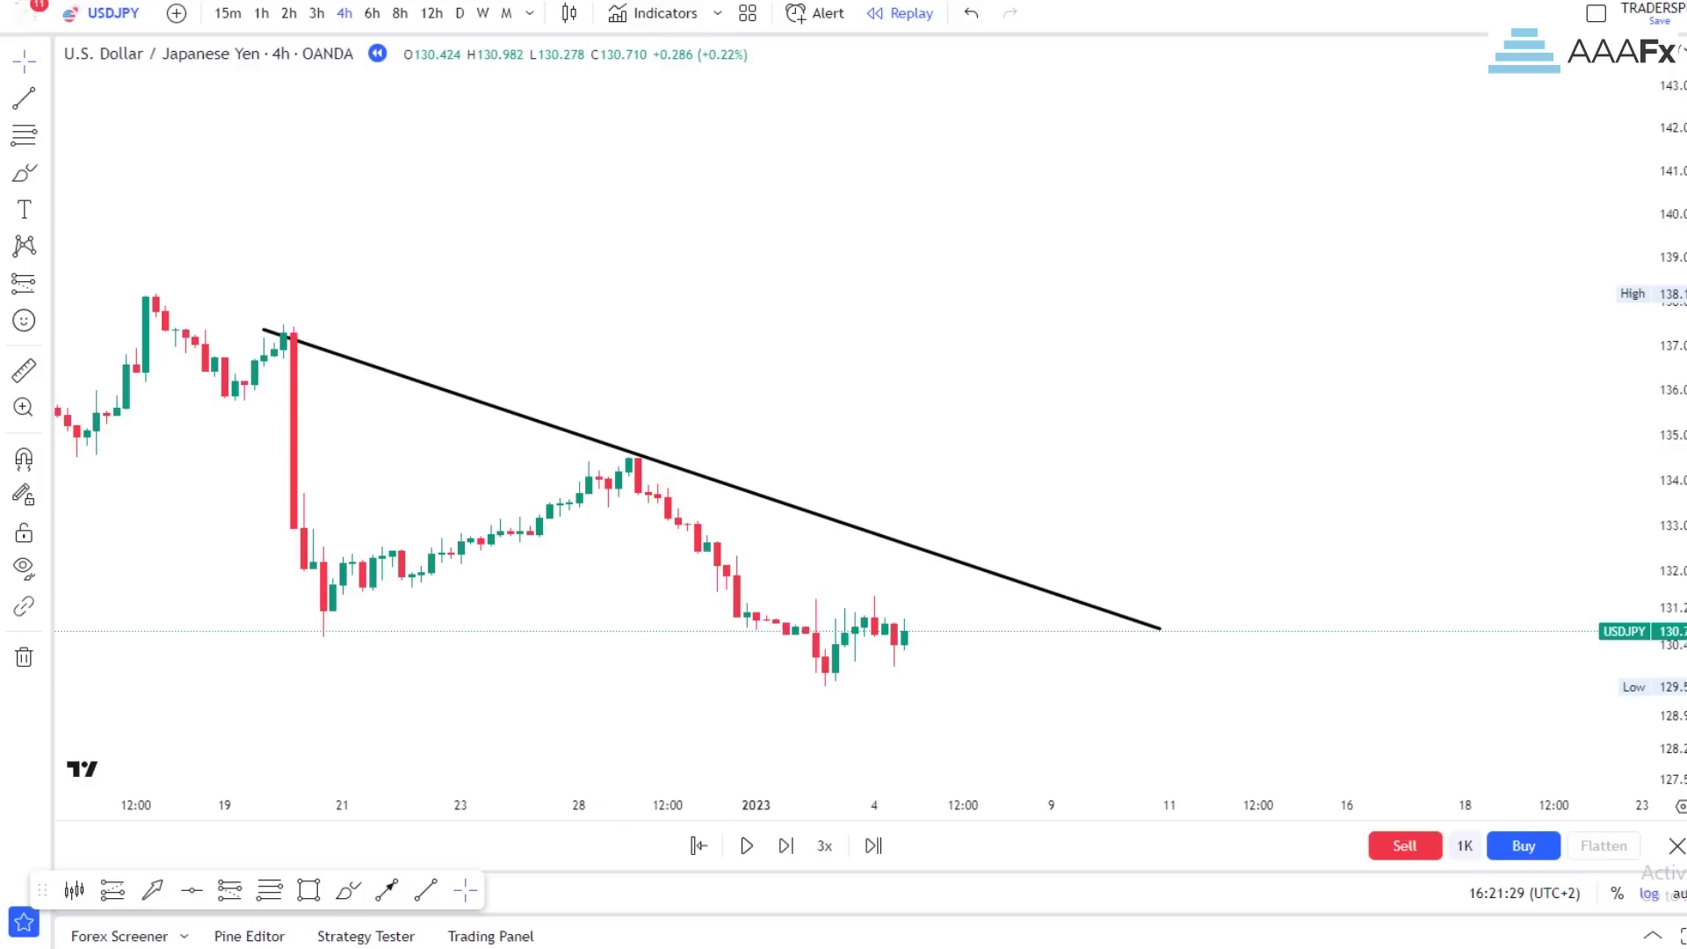
# Add short arrows pointing at the trend line's first two touches, at the 20 December and late-December highs
pyautogui.click(386, 890)
pyautogui.click(363, 295)
pyautogui.click(324, 311)
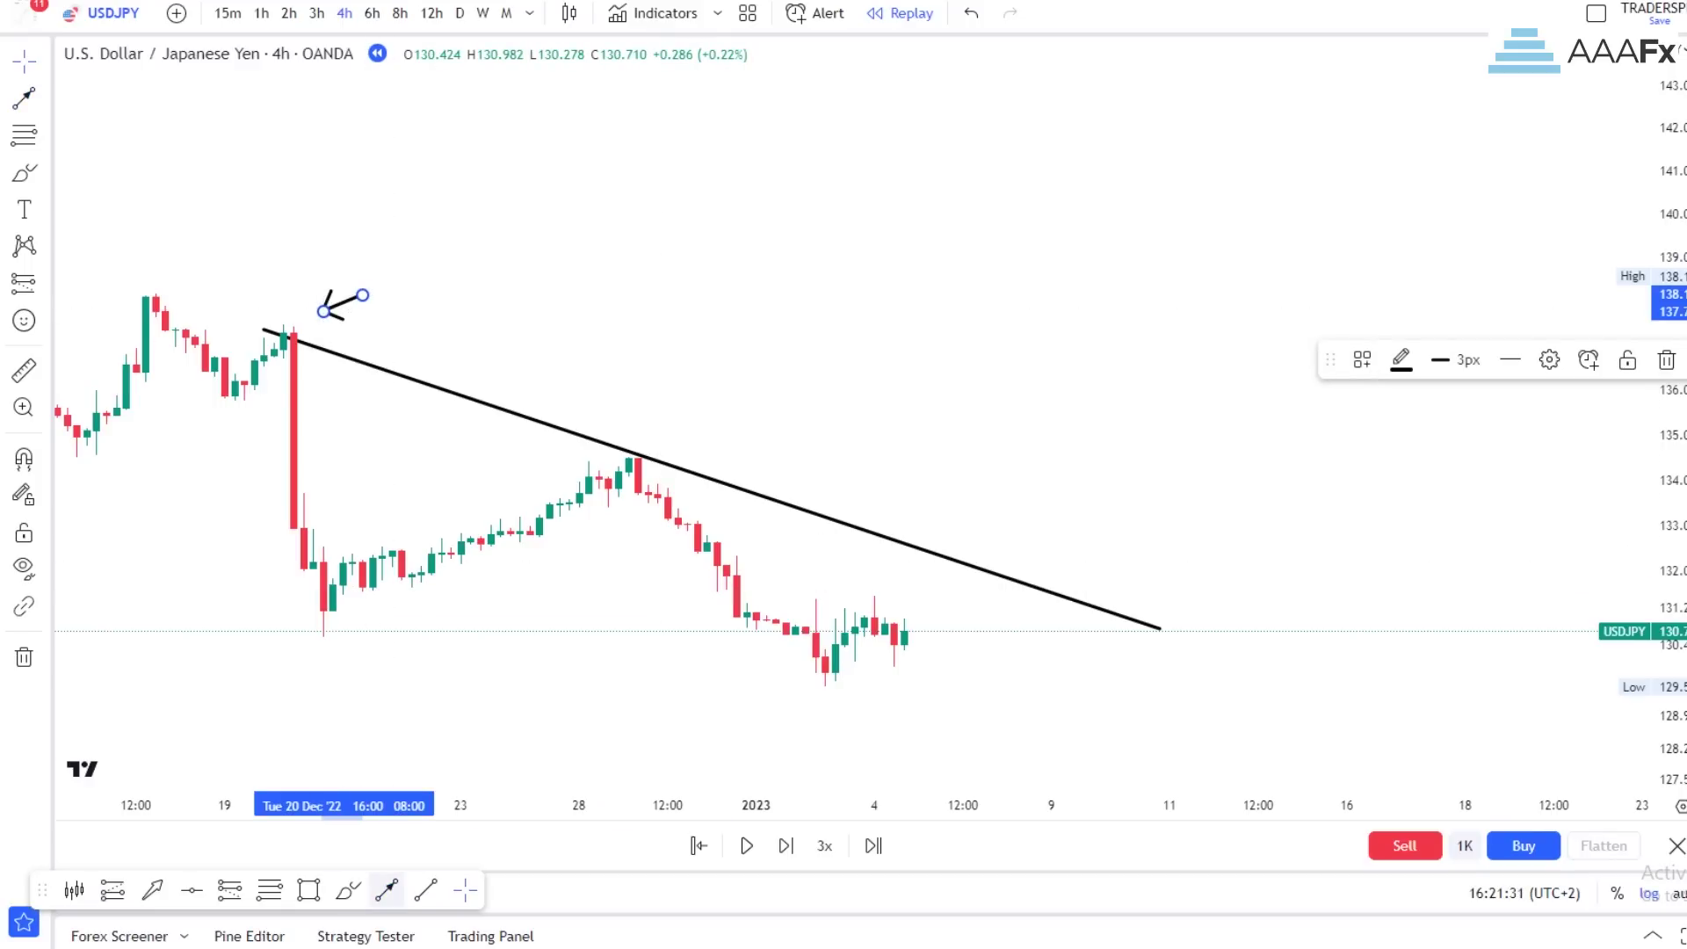
pyautogui.click(387, 890)
pyautogui.click(658, 436)
pyautogui.click(1001, 471)
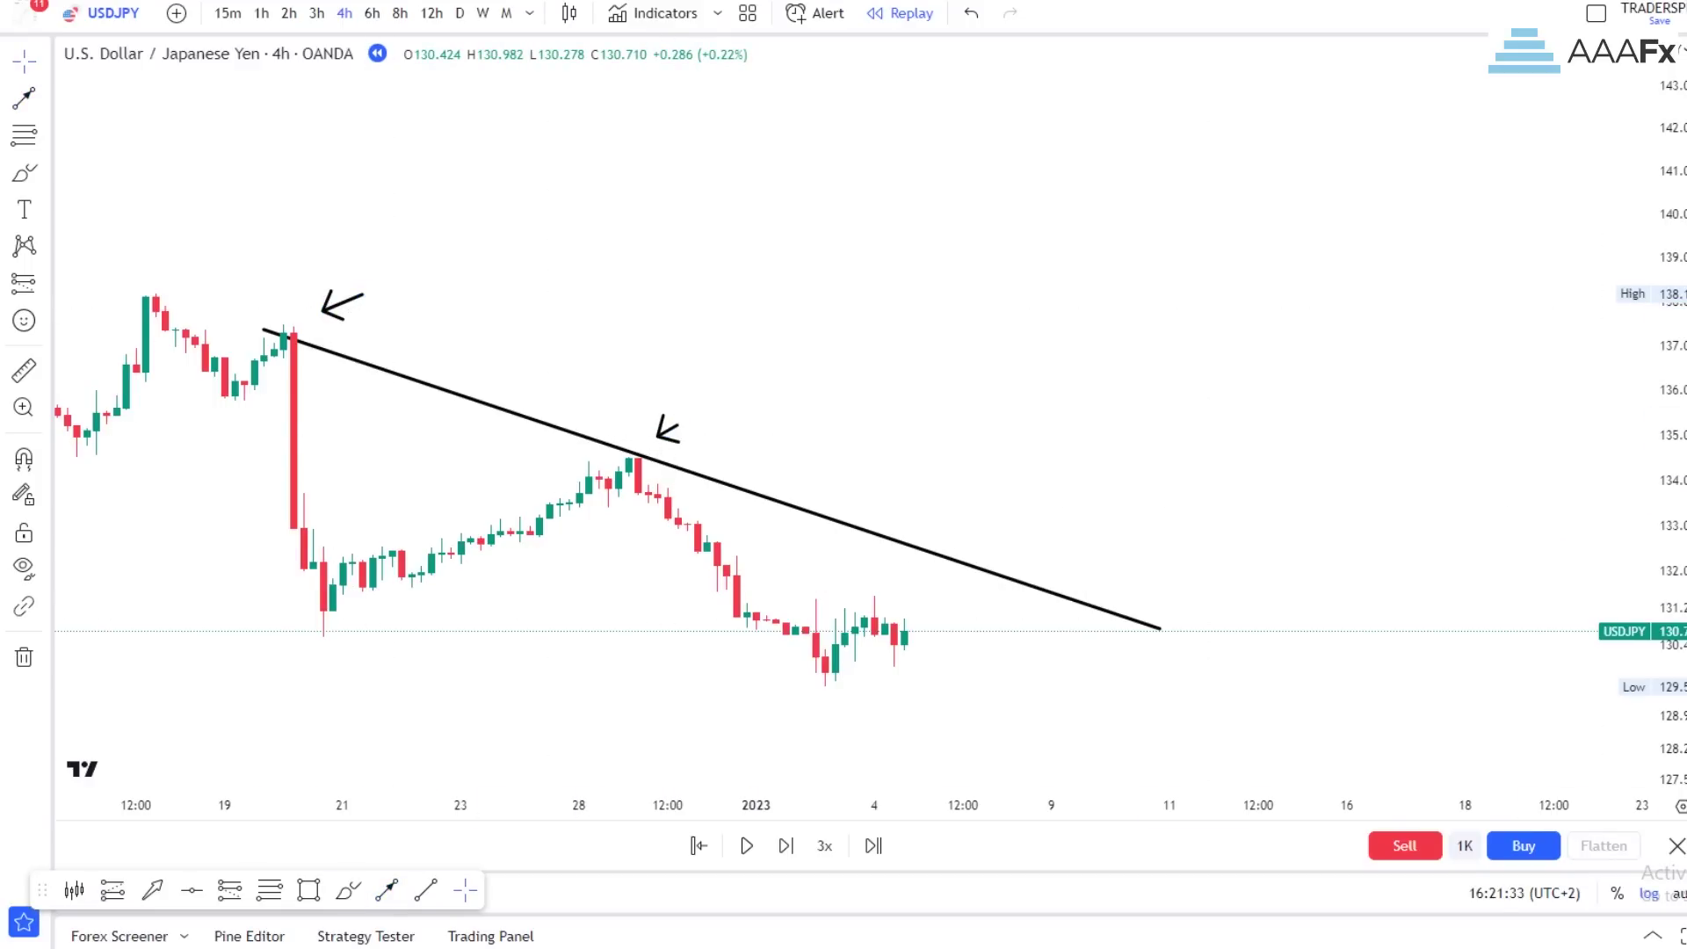
# Draw a third arrow pointing down at the trend line's projected next touch, right of the latest candle
pyautogui.moveTo(1667, 677); pyautogui.dragTo(1660, 613)
pyautogui.moveTo(1229, 579); pyautogui.dragTo(1224, 484)
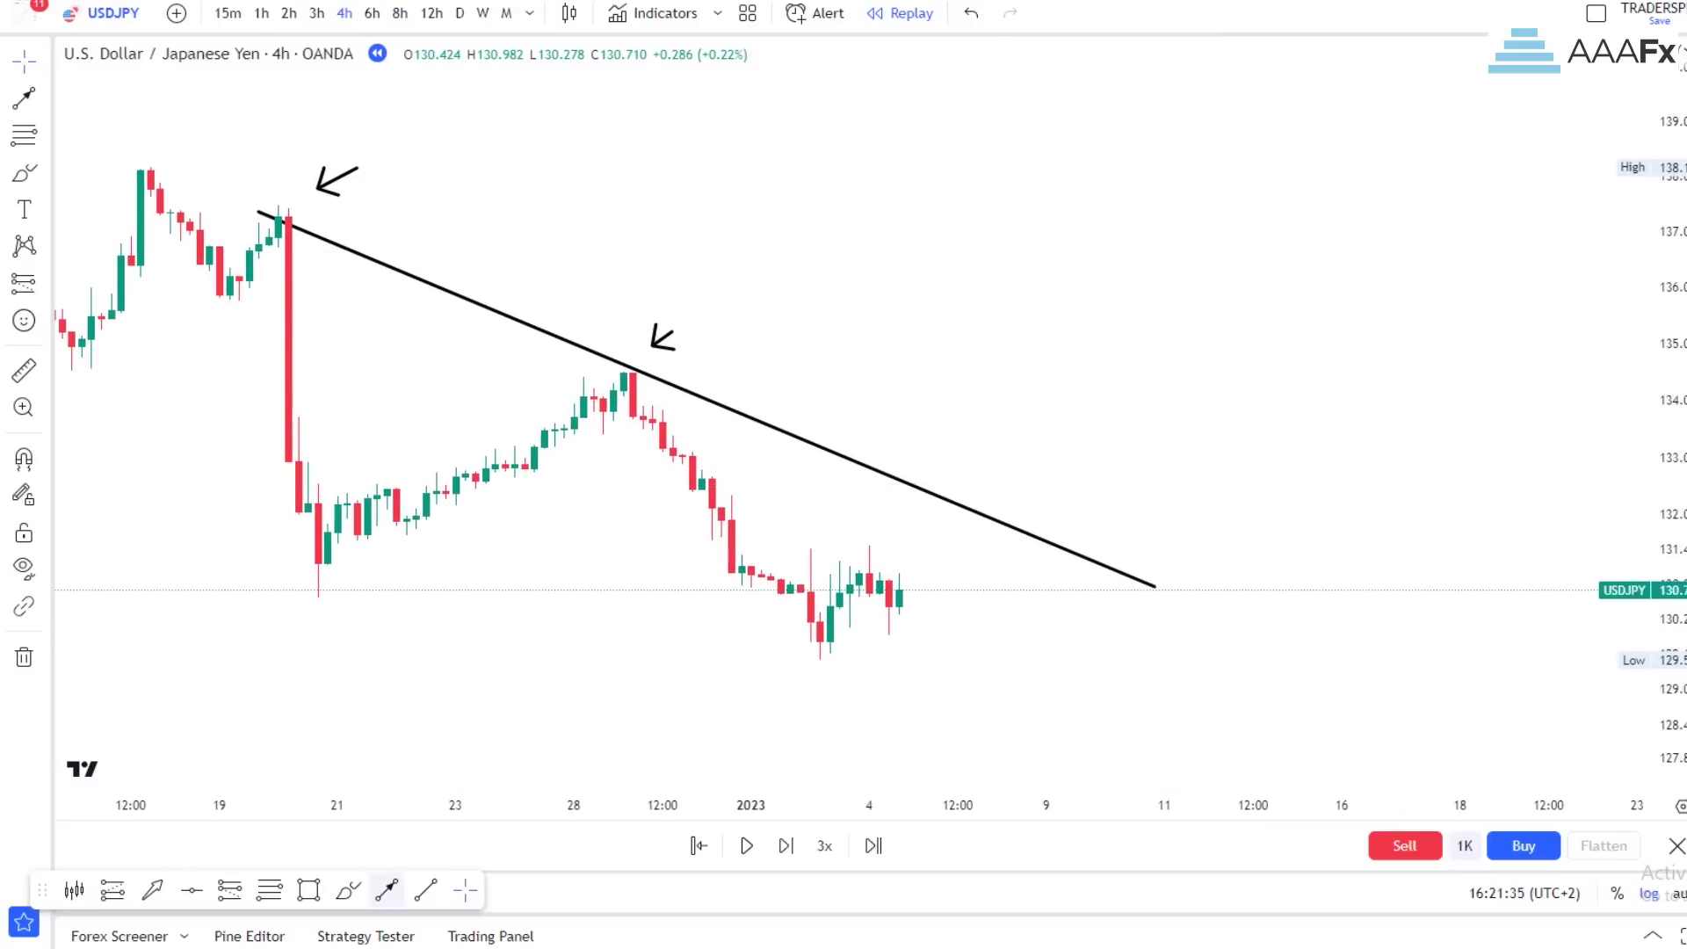
pyautogui.moveTo(997, 388); pyautogui.dragTo(956, 437)
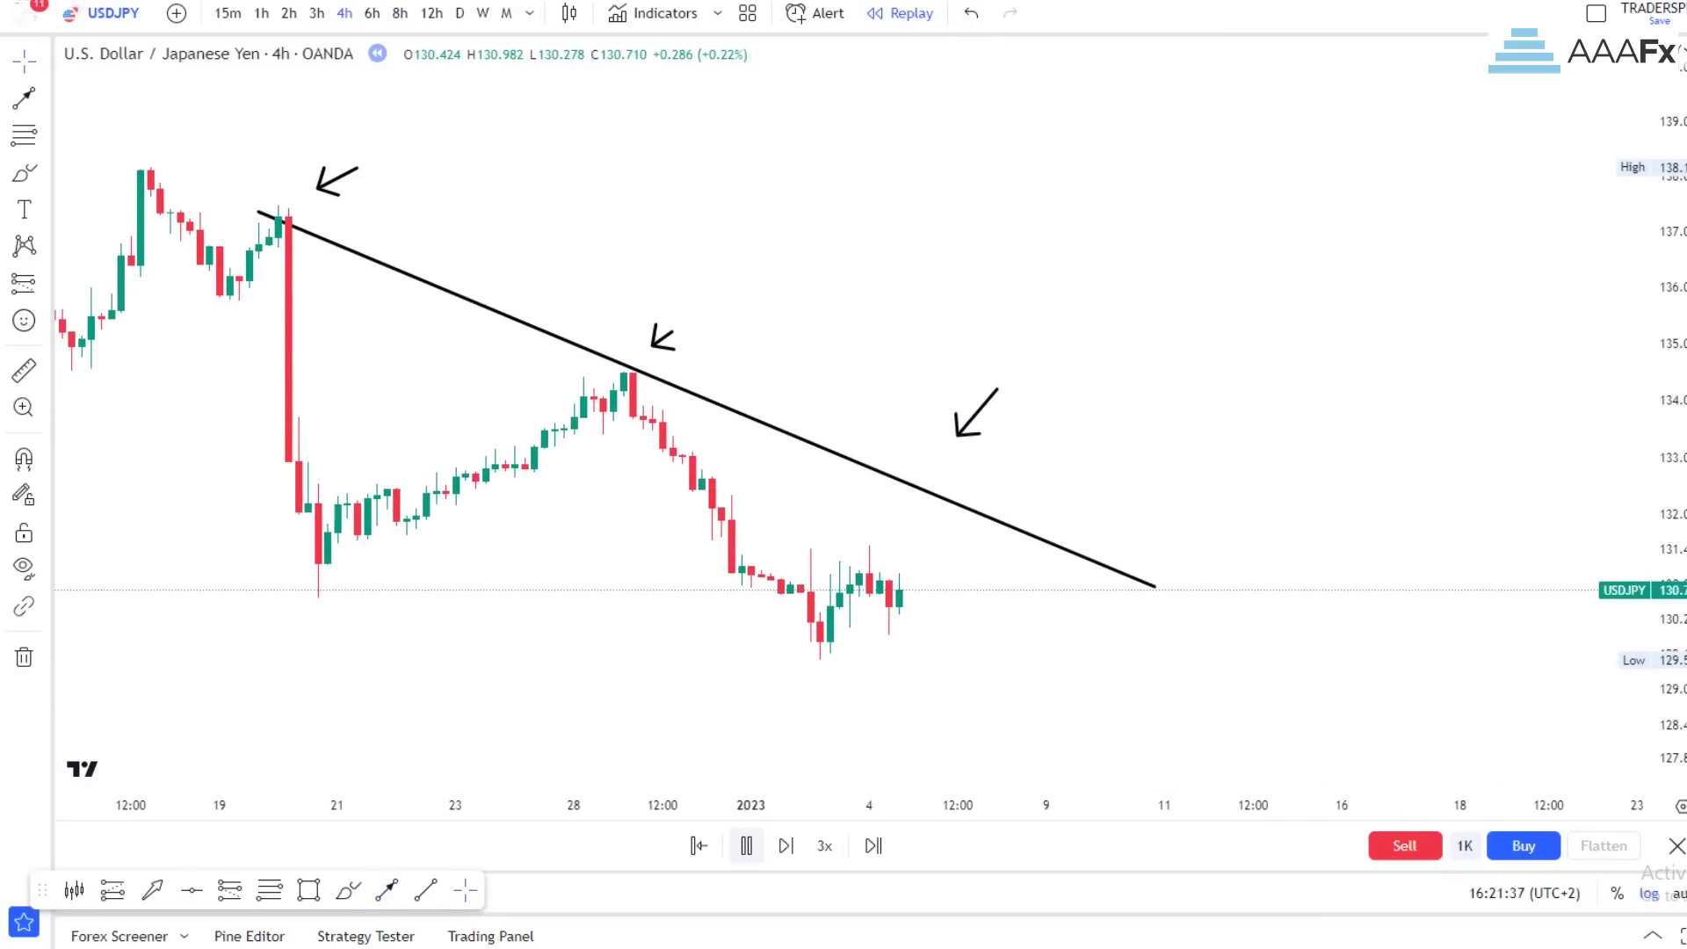
# Run the bar replay forward to the first bearish candle that closes back below the trend line
pyautogui.click(745, 845)
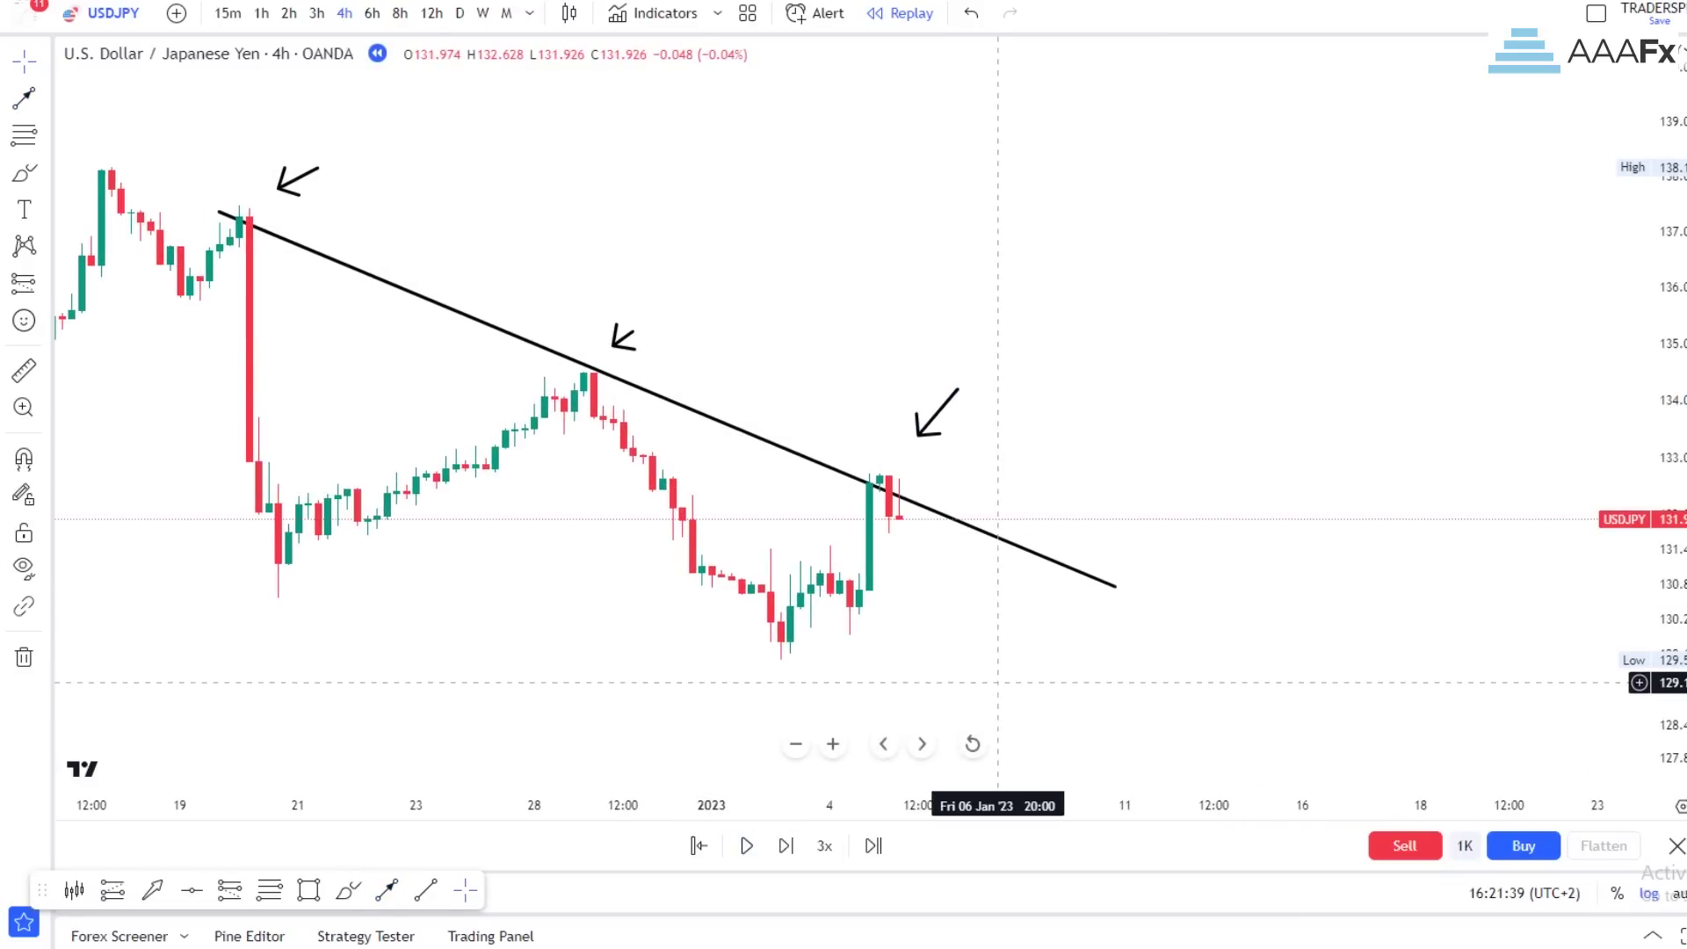
pyautogui.click(898, 716)
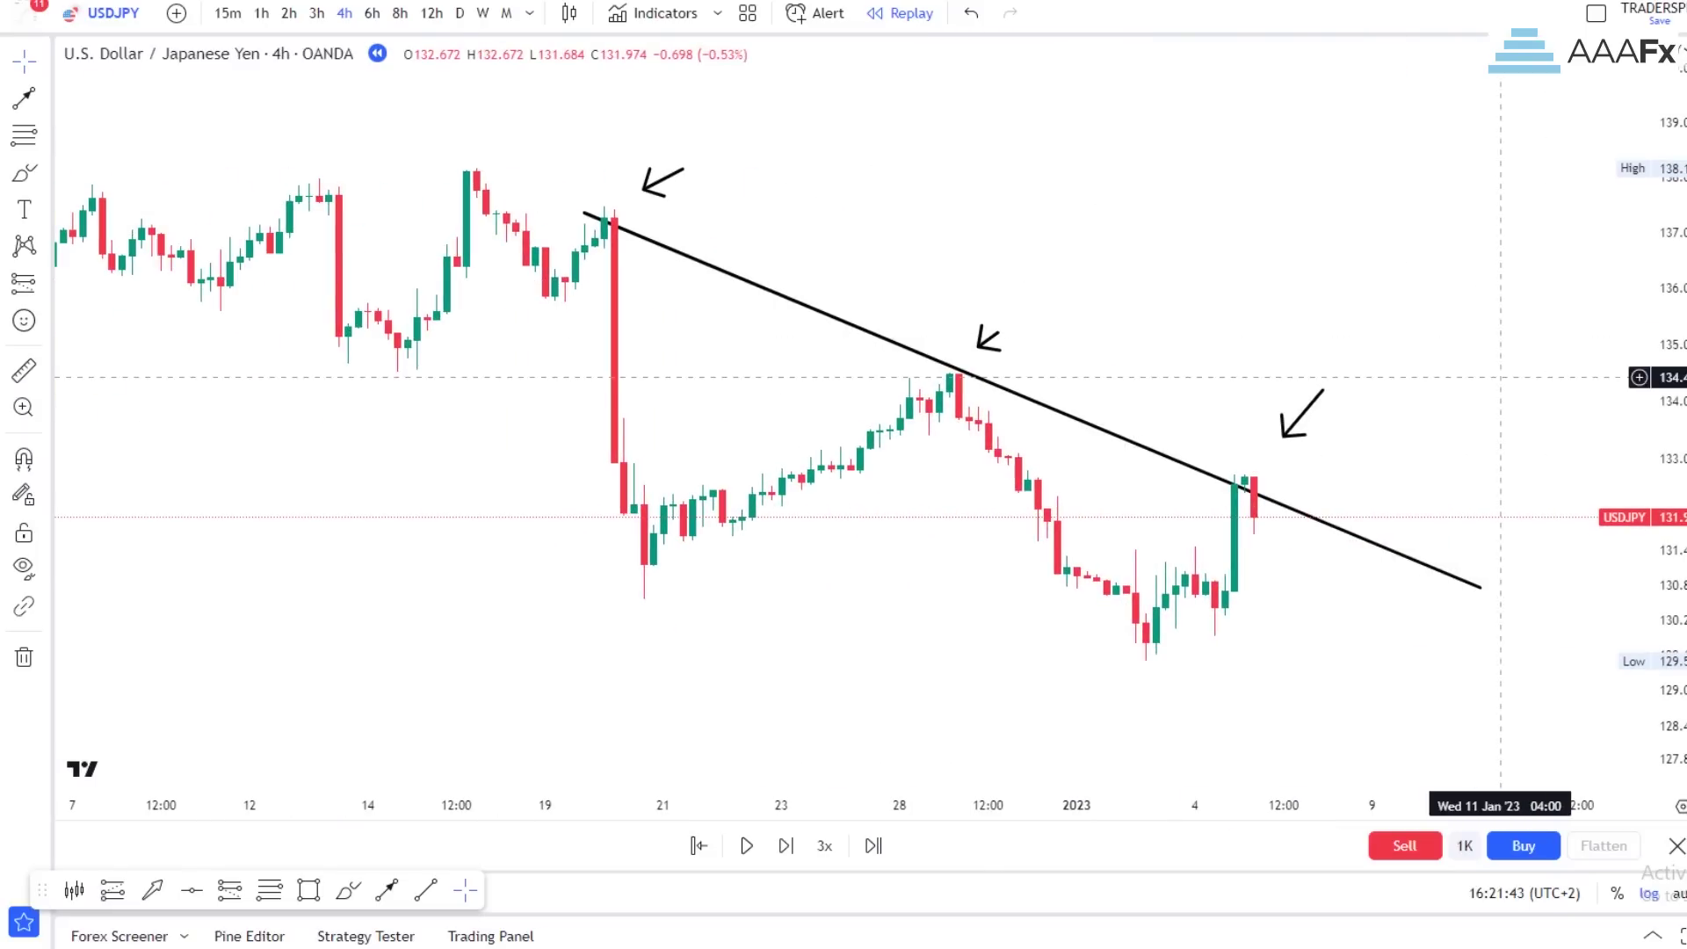
# Move the third arrow's tip closer to the candles that touch the trend line
pyautogui.moveTo(1668, 632); pyautogui.dragTo(1668, 536)
pyautogui.scroll(2, 1395, 534)
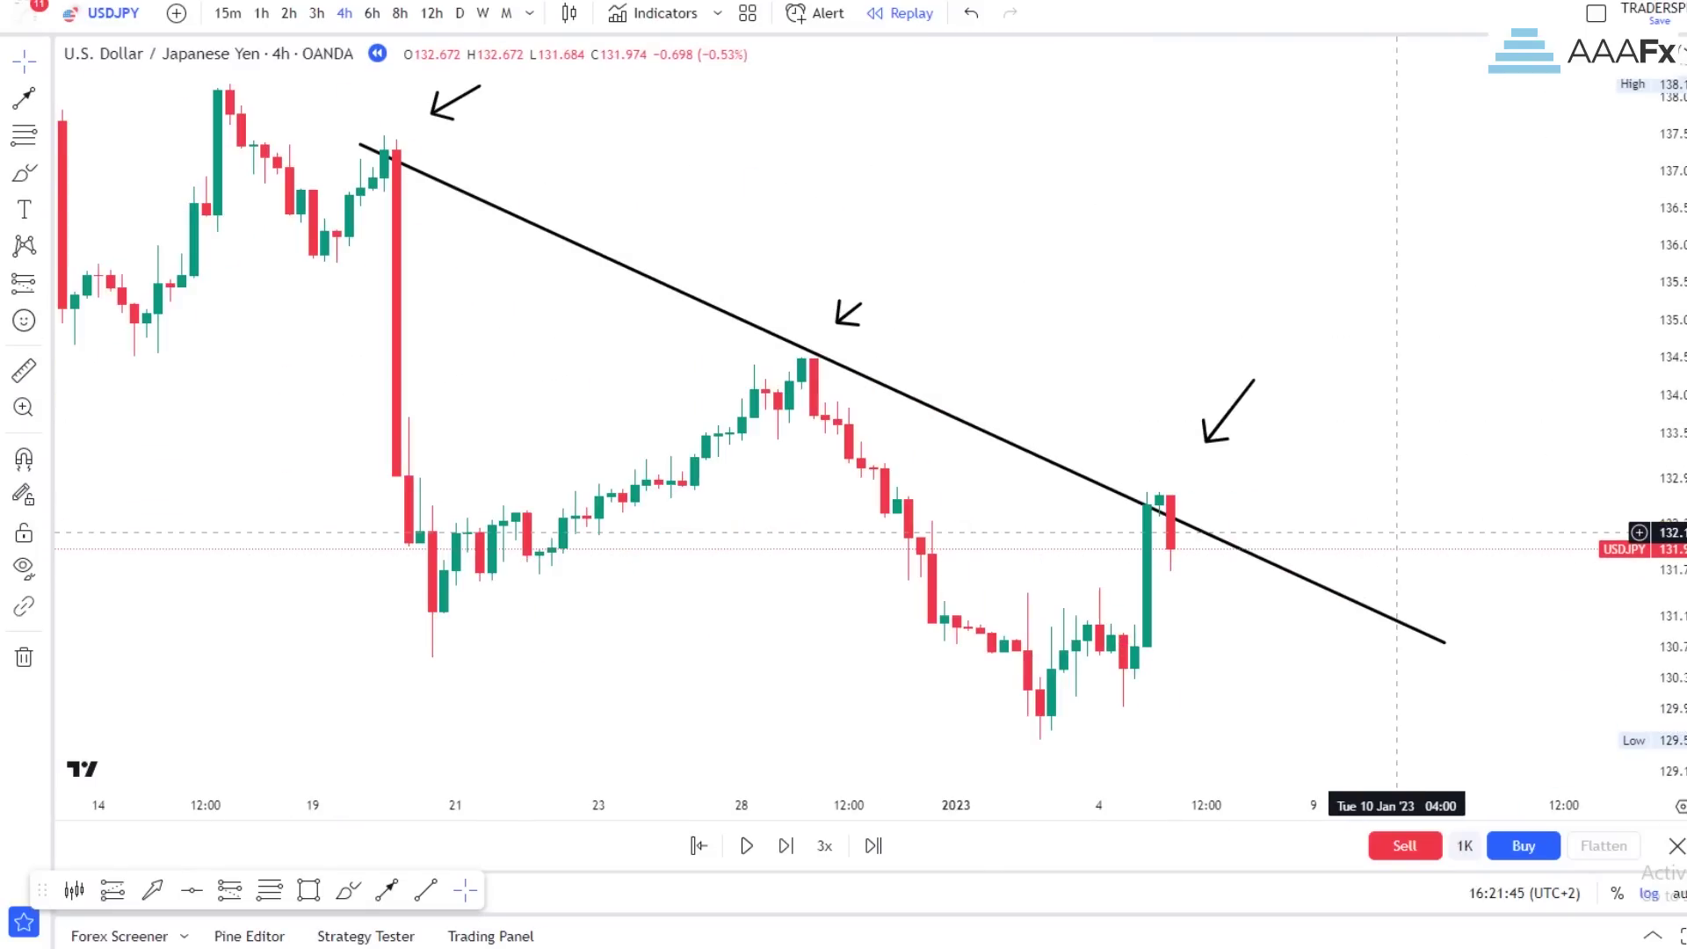
pyautogui.scroll(1, 1397, 532)
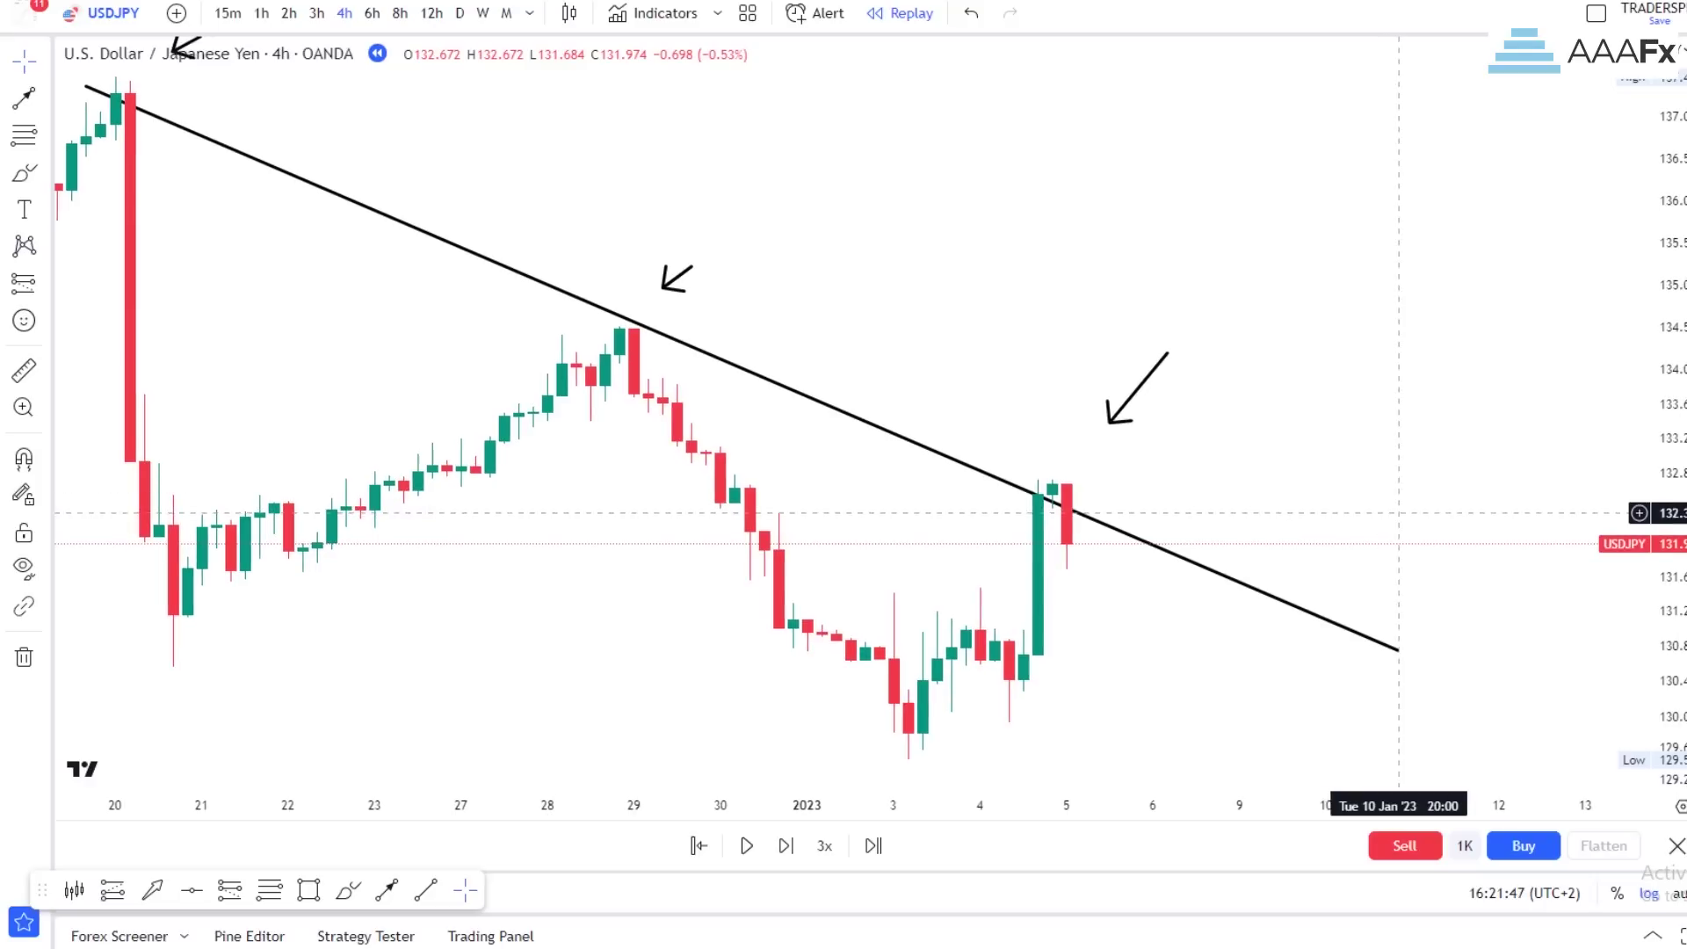
pyautogui.click(1080, 422)
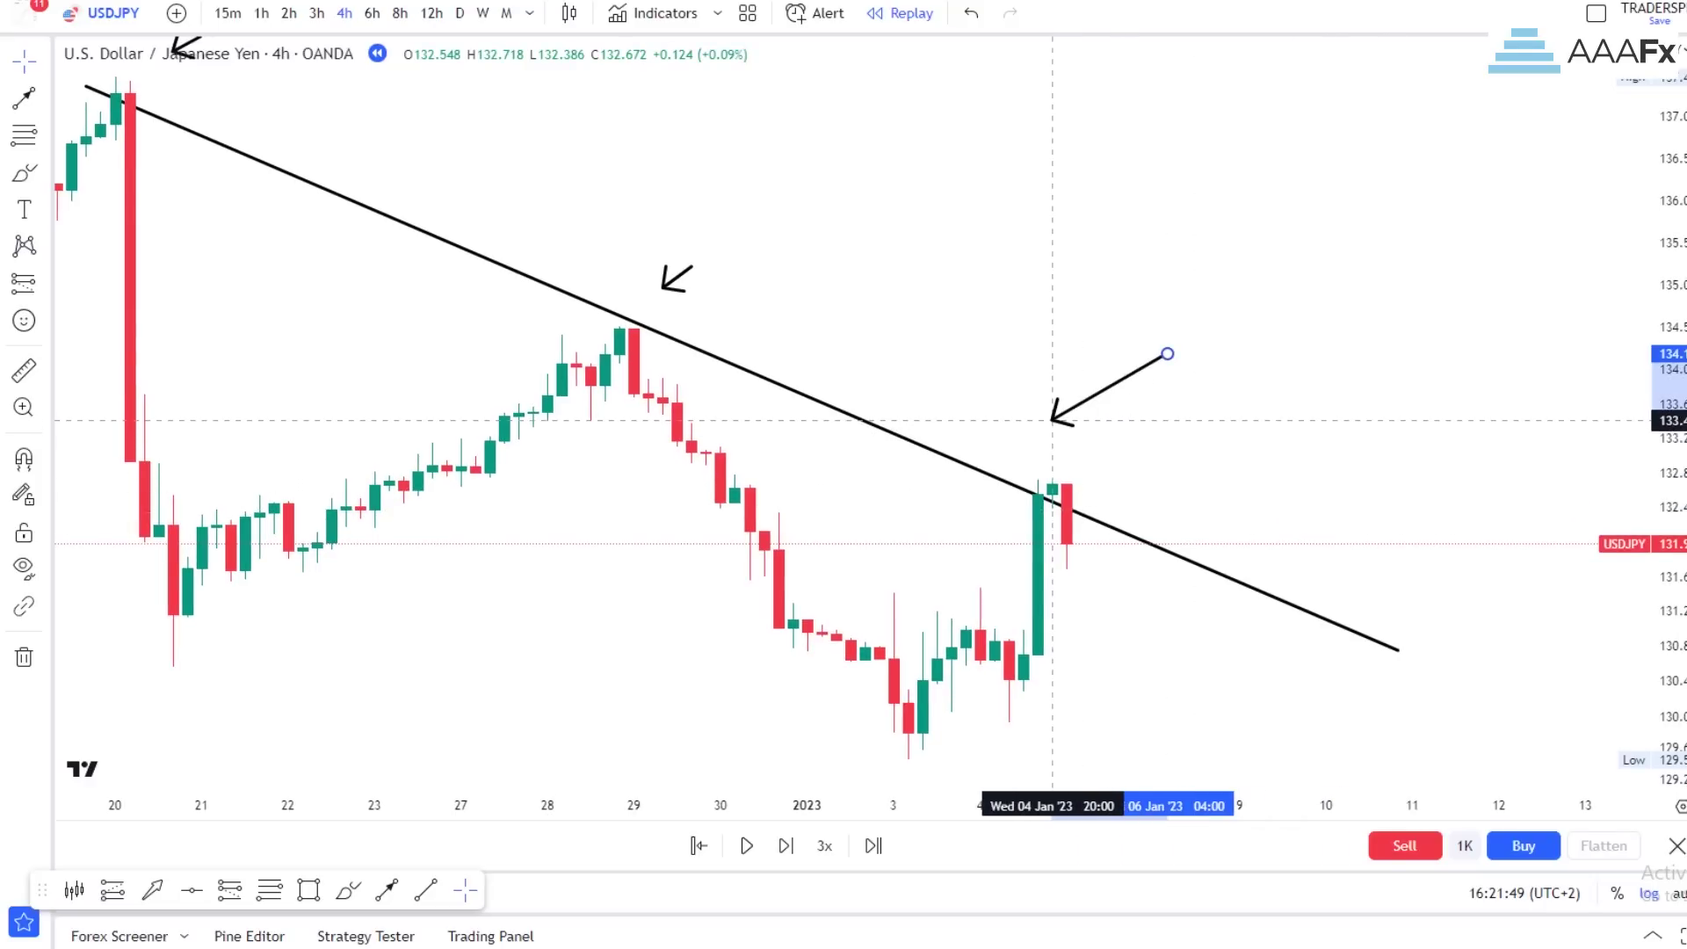
pyautogui.click(1081, 445)
pyautogui.moveTo(1168, 504); pyautogui.dragTo(1174, 486)
# Draw a rectangle around the last two candles at the third touch, from 4 January 16:00 to 5 January 04:00
pyautogui.scroll(2, 1402, 506)
pyautogui.scroll(2, 1660, 505)
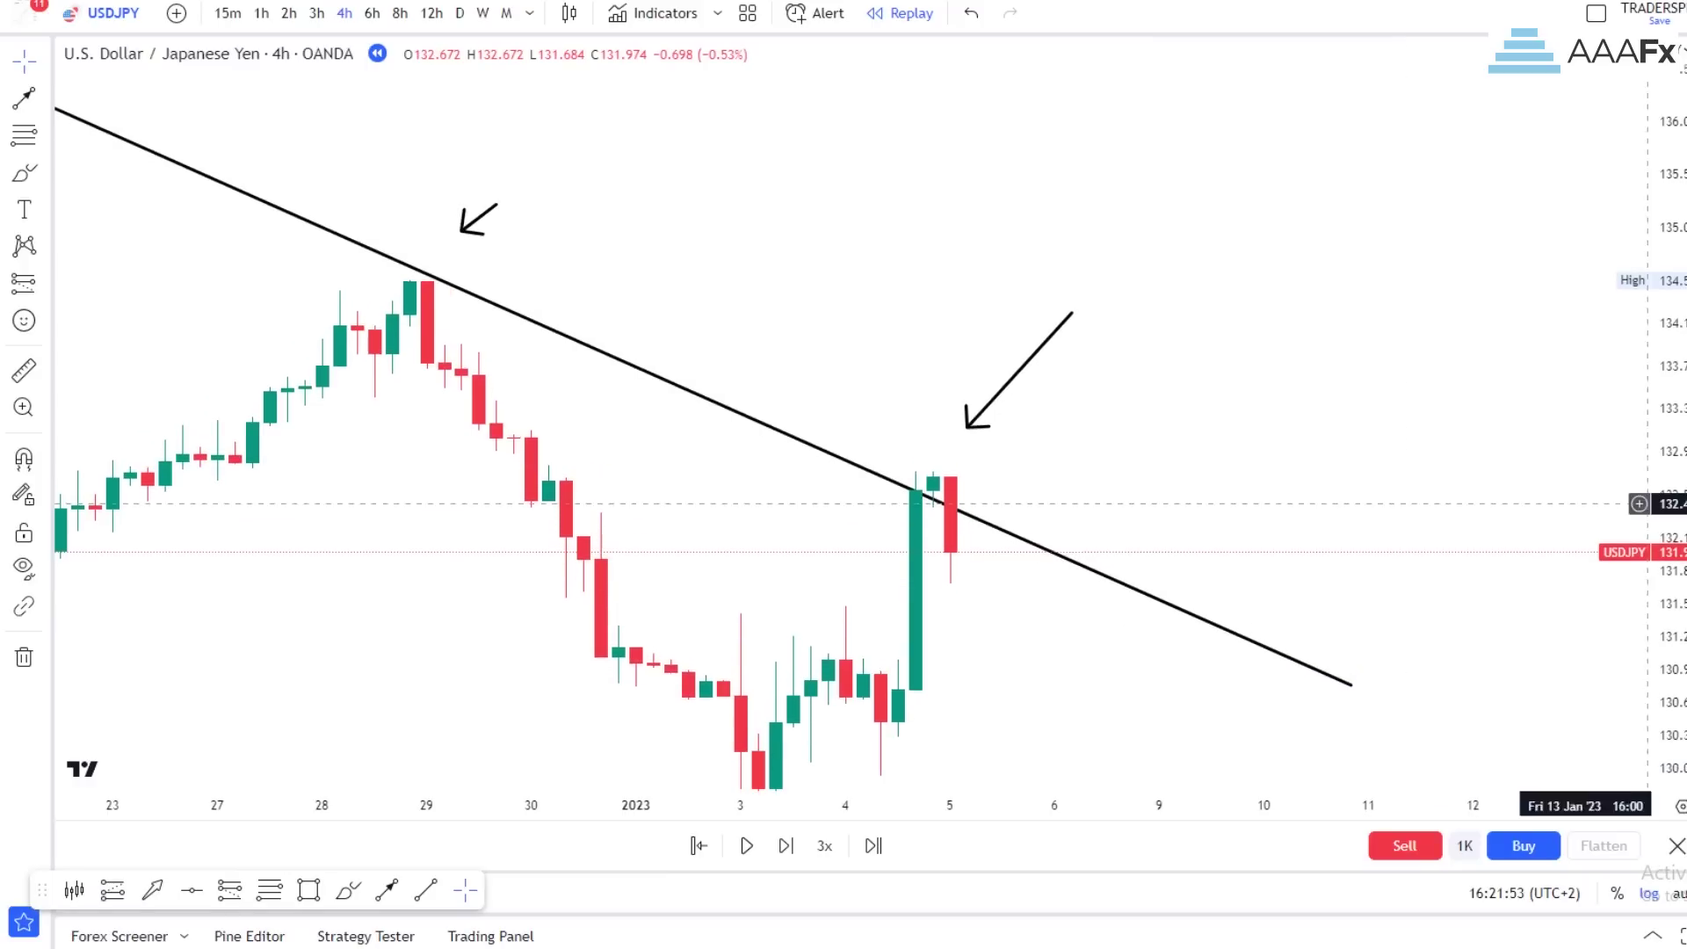
pyautogui.scroll(2, 1216, 554)
pyautogui.scroll(-4, 1216, 554)
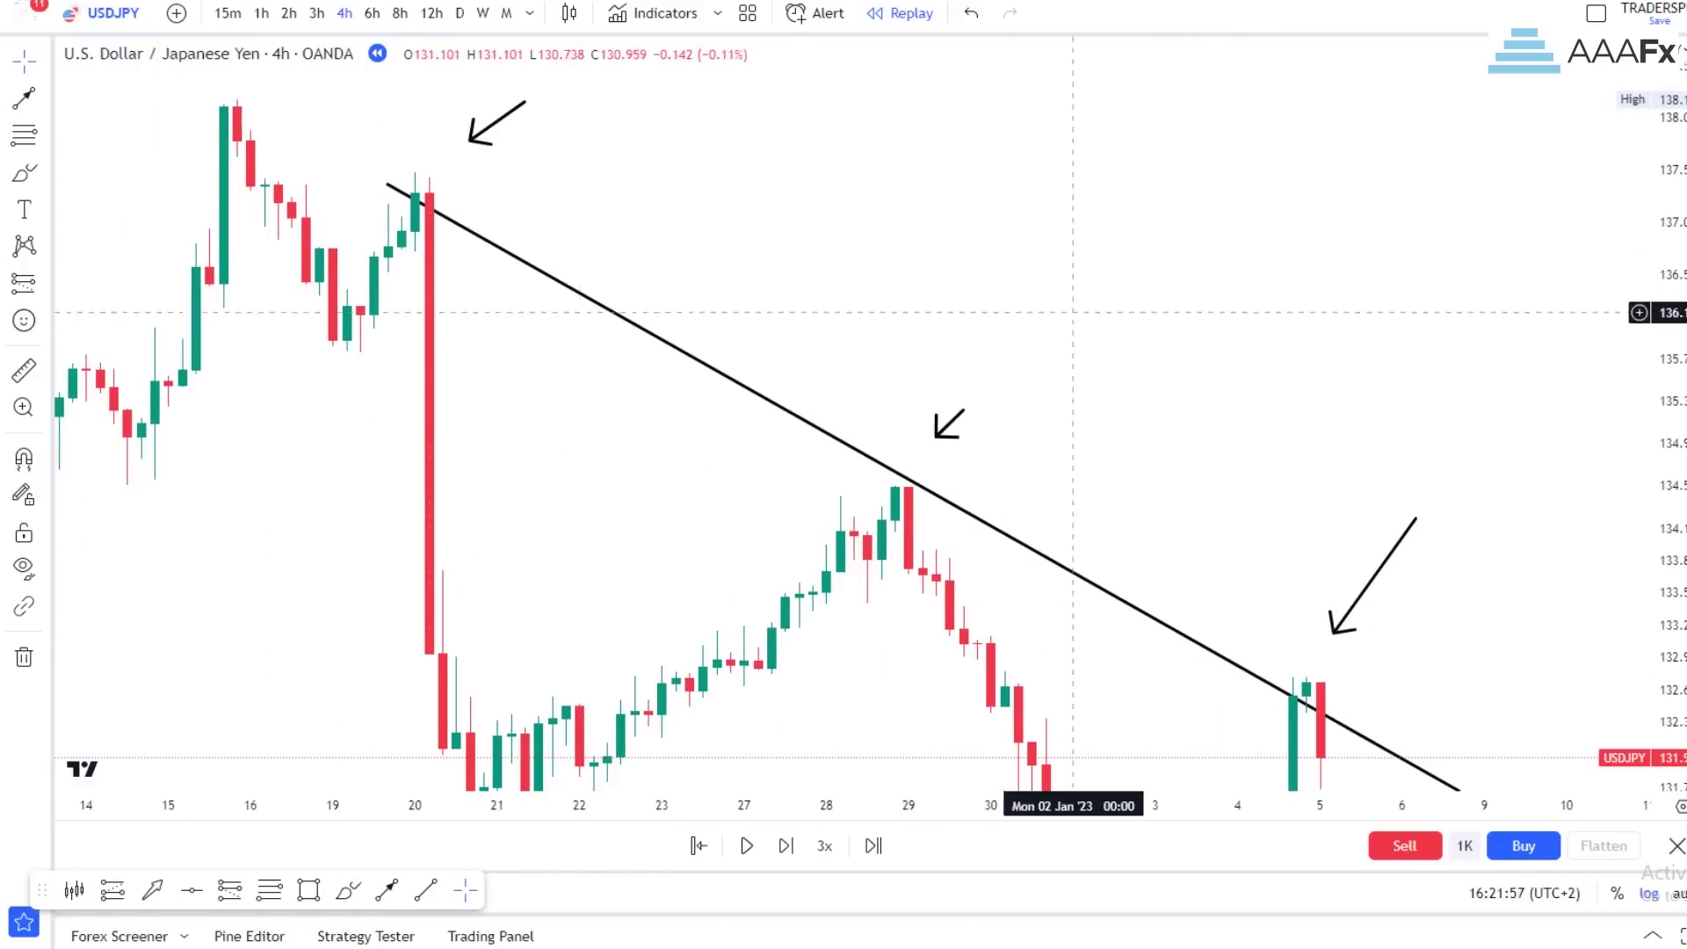
pyautogui.scroll(4, 1073, 312)
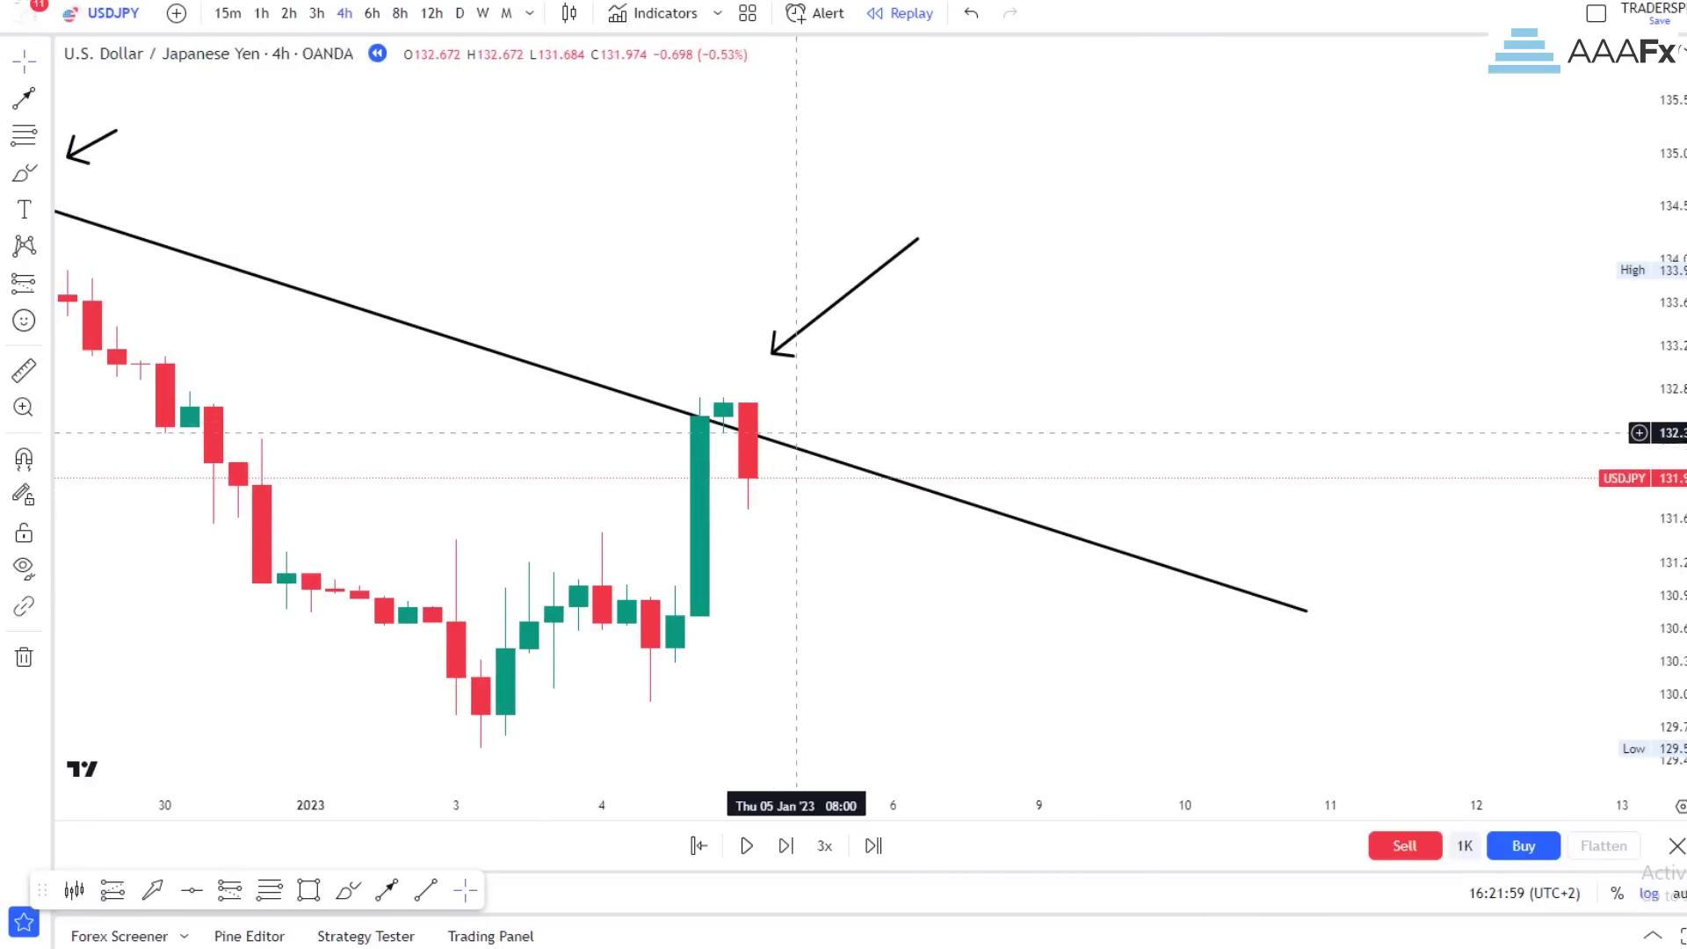
pyautogui.scroll(1, 1619, 527)
pyautogui.scroll(2, 1493, 527)
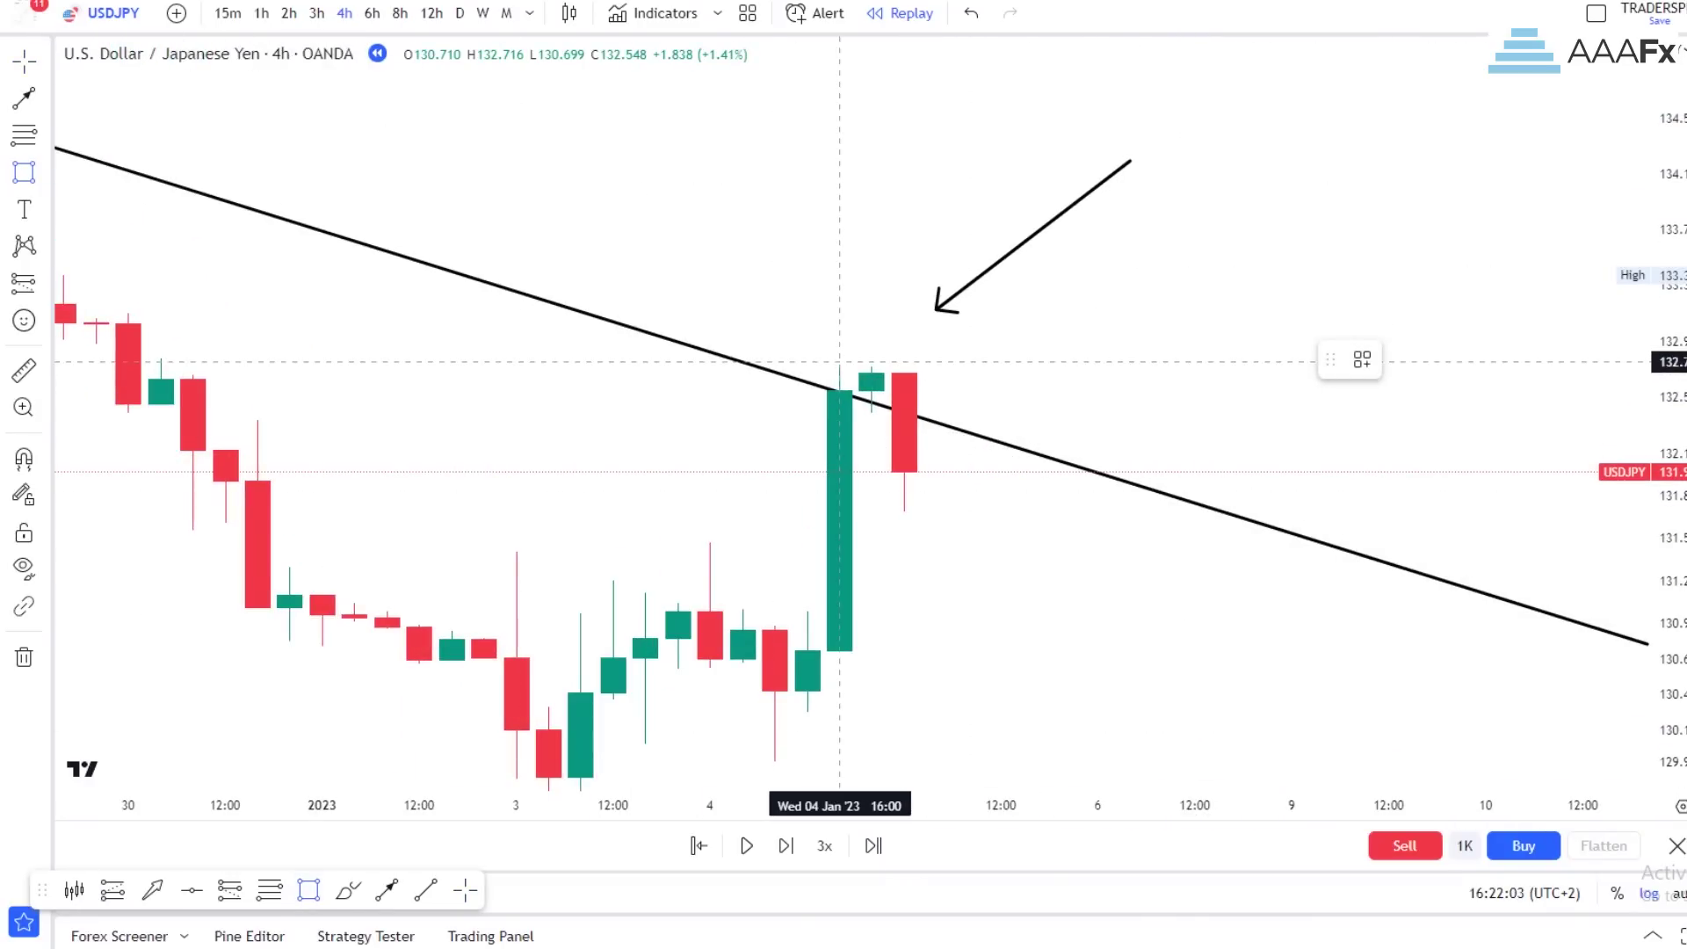
pyautogui.click(839, 359)
pyautogui.click(935, 509)
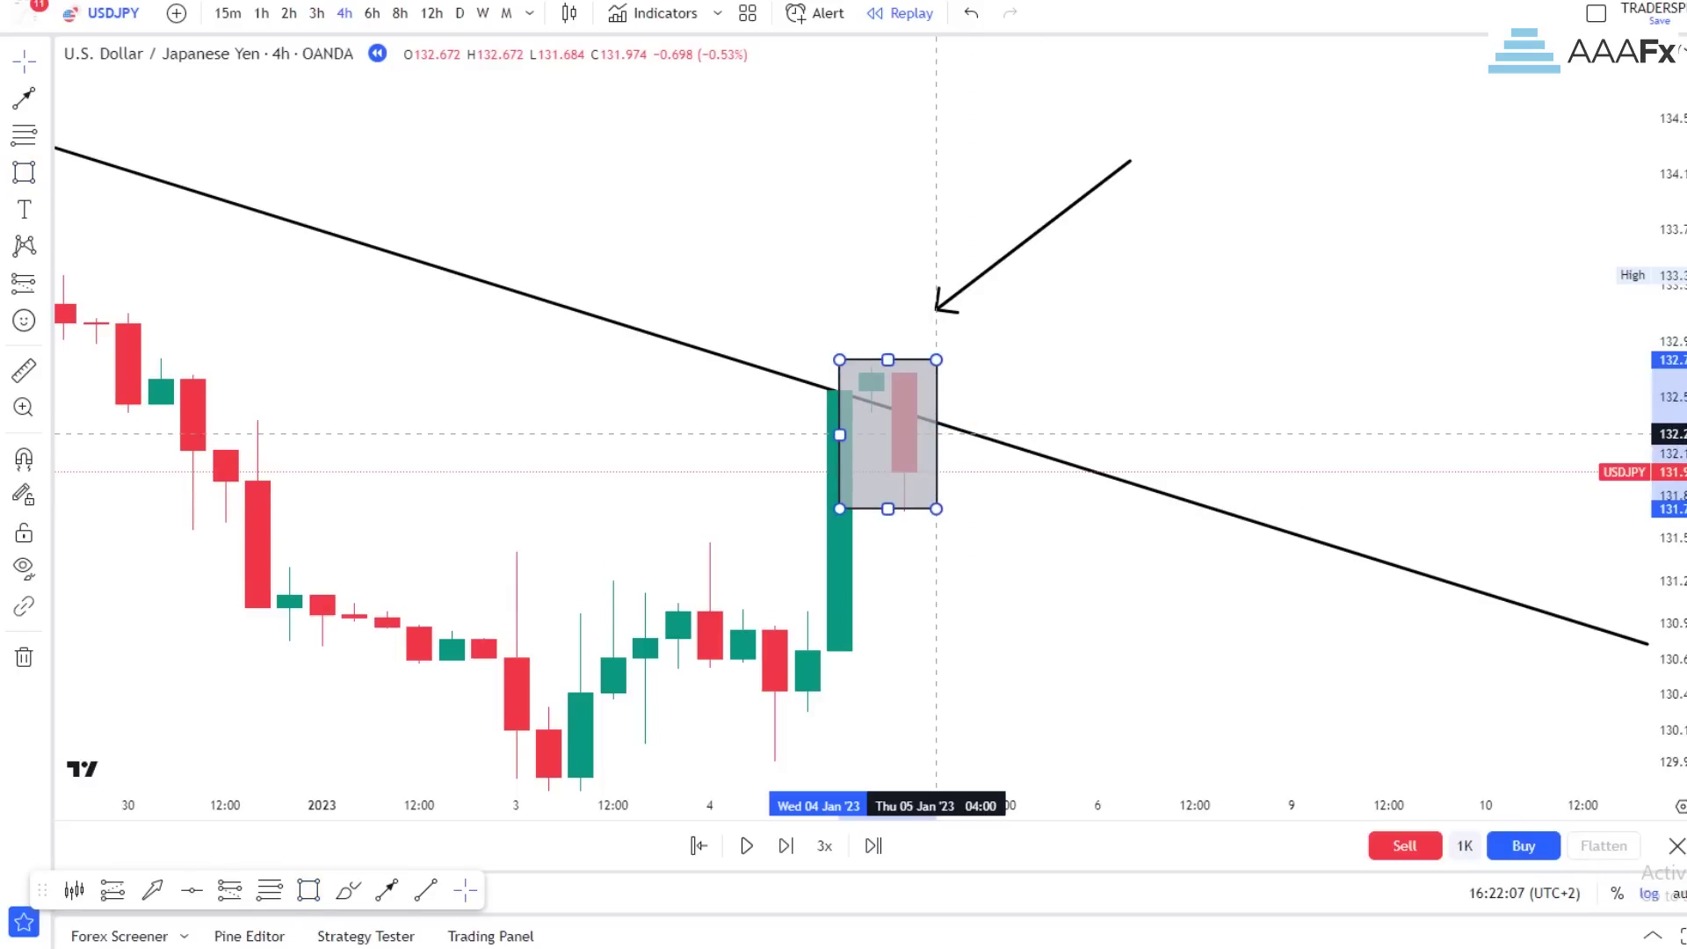
pyautogui.click(1032, 383)
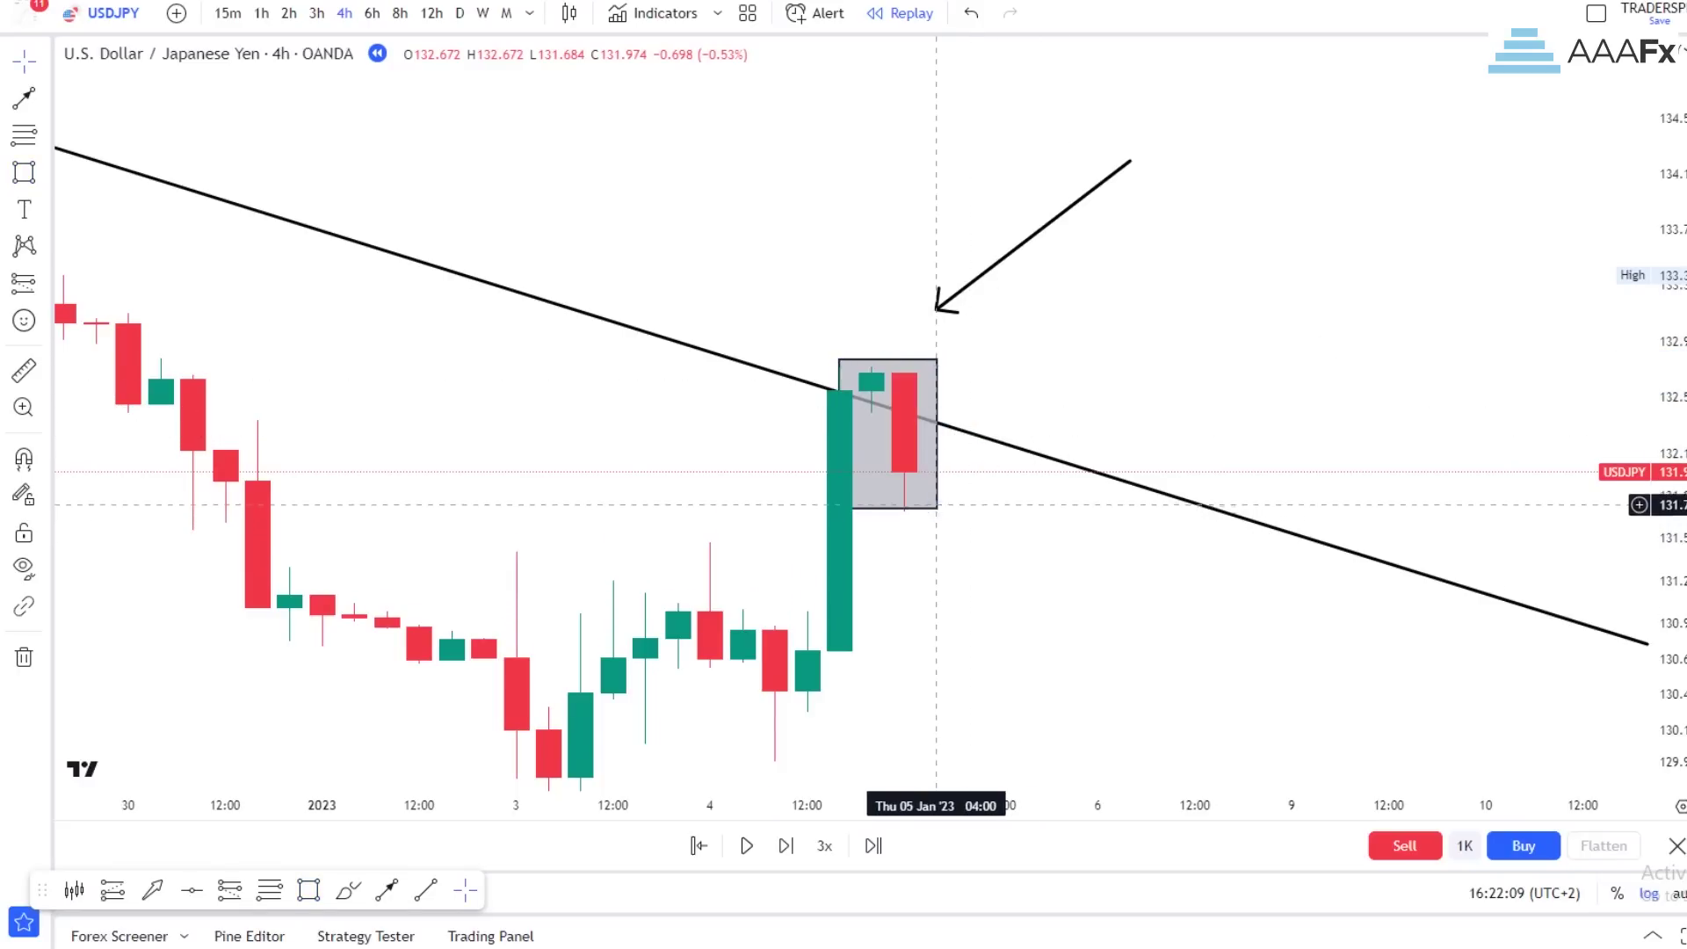
# Place a short position at the last candle's close and tighten its stop to 0.787, near the rectangle's upper edge
pyautogui.scroll(-4, 1000, 580)
pyautogui.moveTo(1661, 491); pyautogui.dragTo(1661, 632)
pyautogui.moveTo(1330, 590); pyautogui.dragTo(1245, 546)
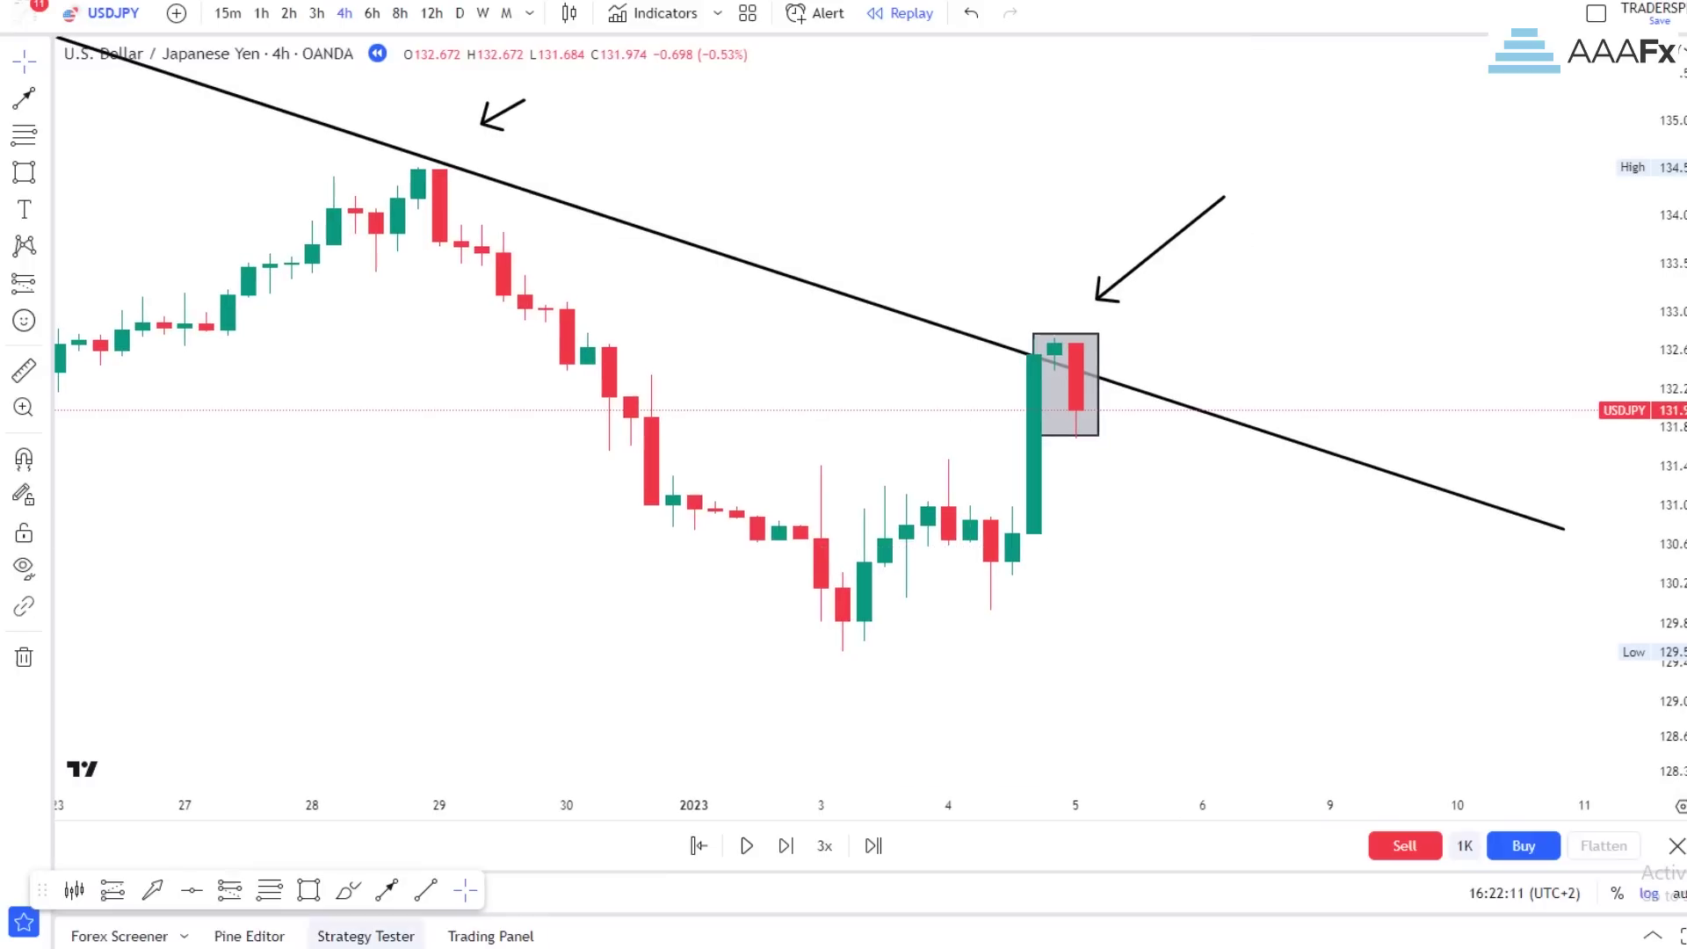
pyautogui.click(1033, 411)
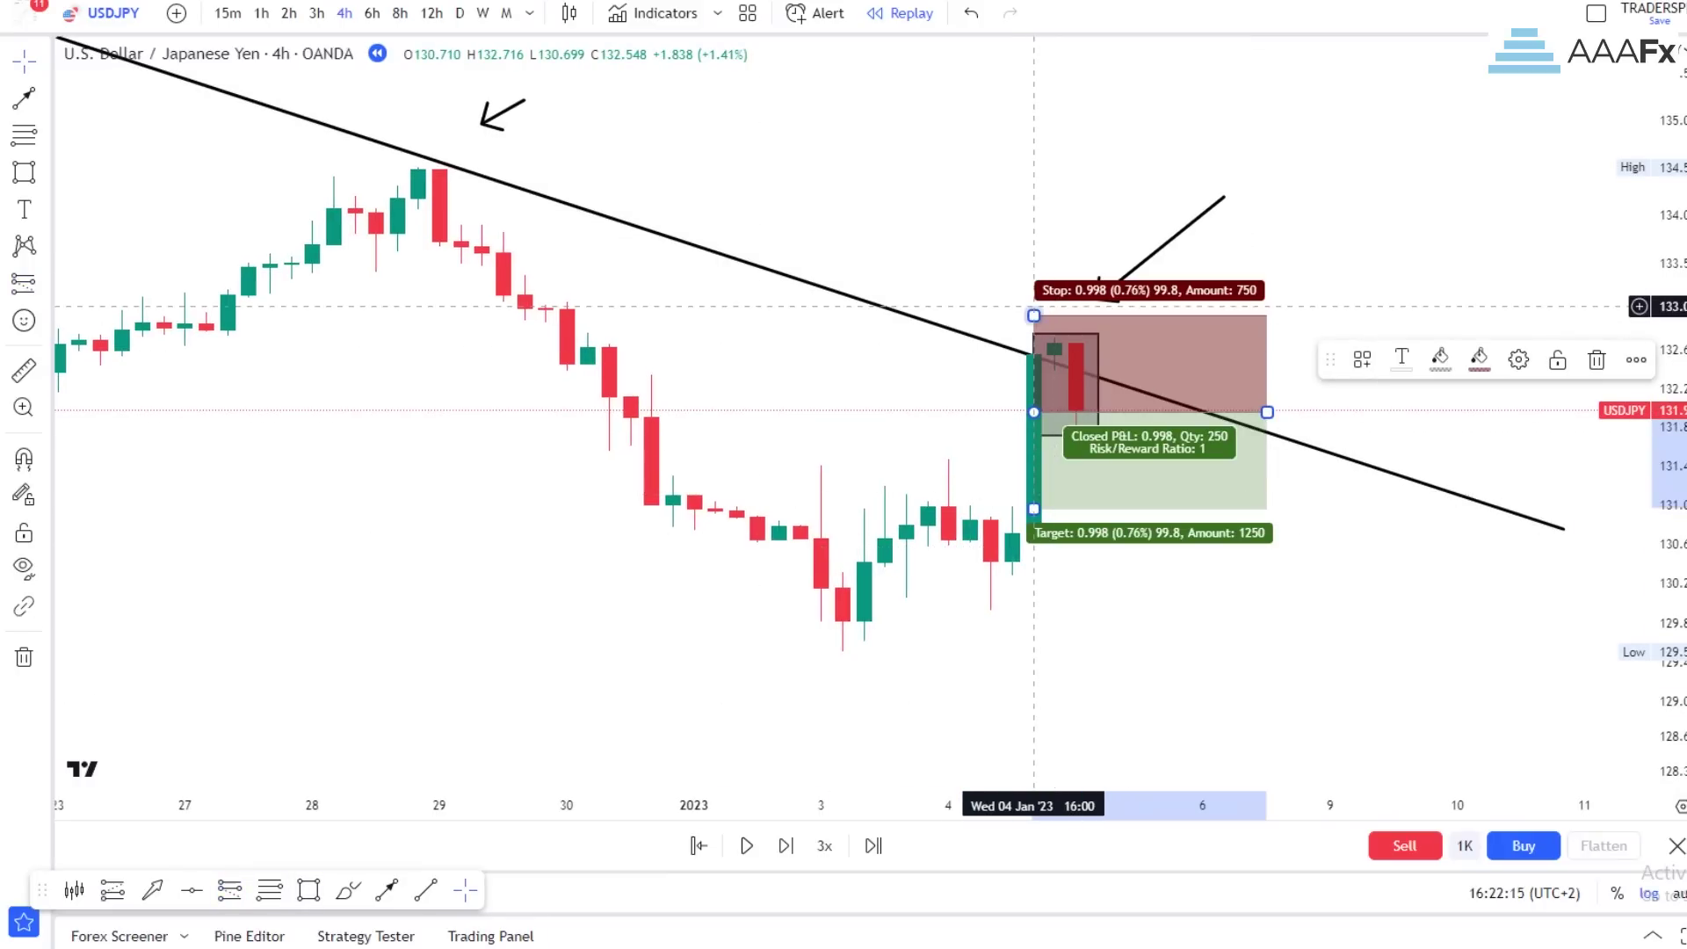
pyautogui.moveTo(1033, 315); pyautogui.dragTo(1033, 330)
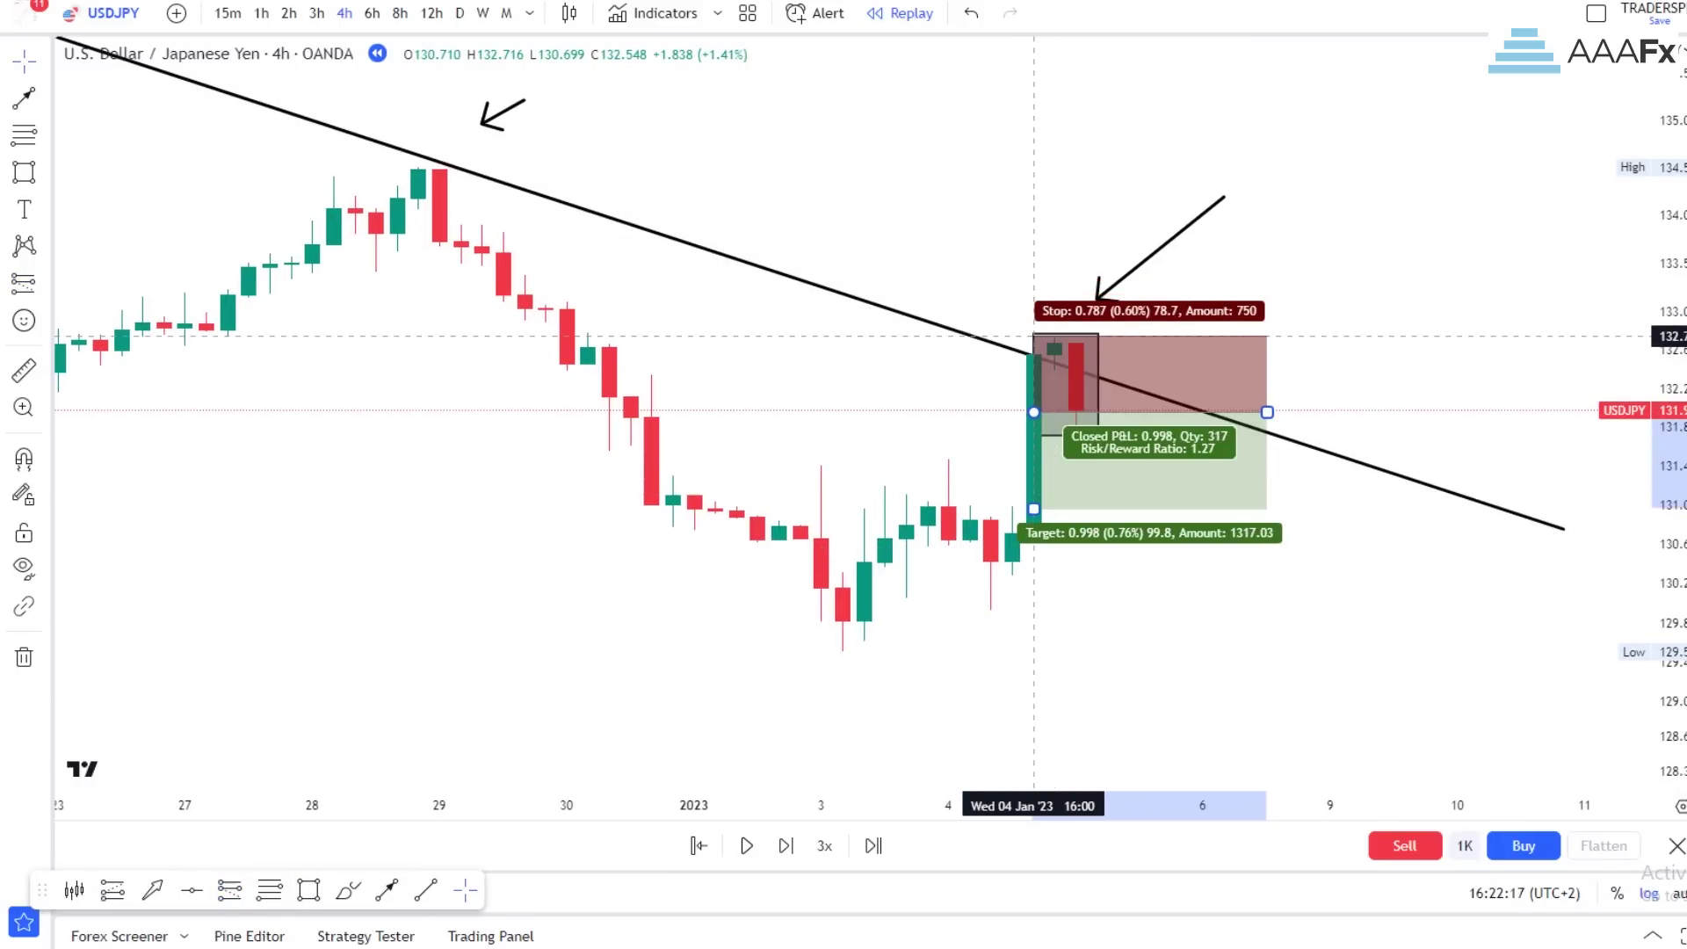
# Extend the short position's profit target down to the early-January low
pyautogui.moveTo(1075, 589); pyautogui.dragTo(975, 559)
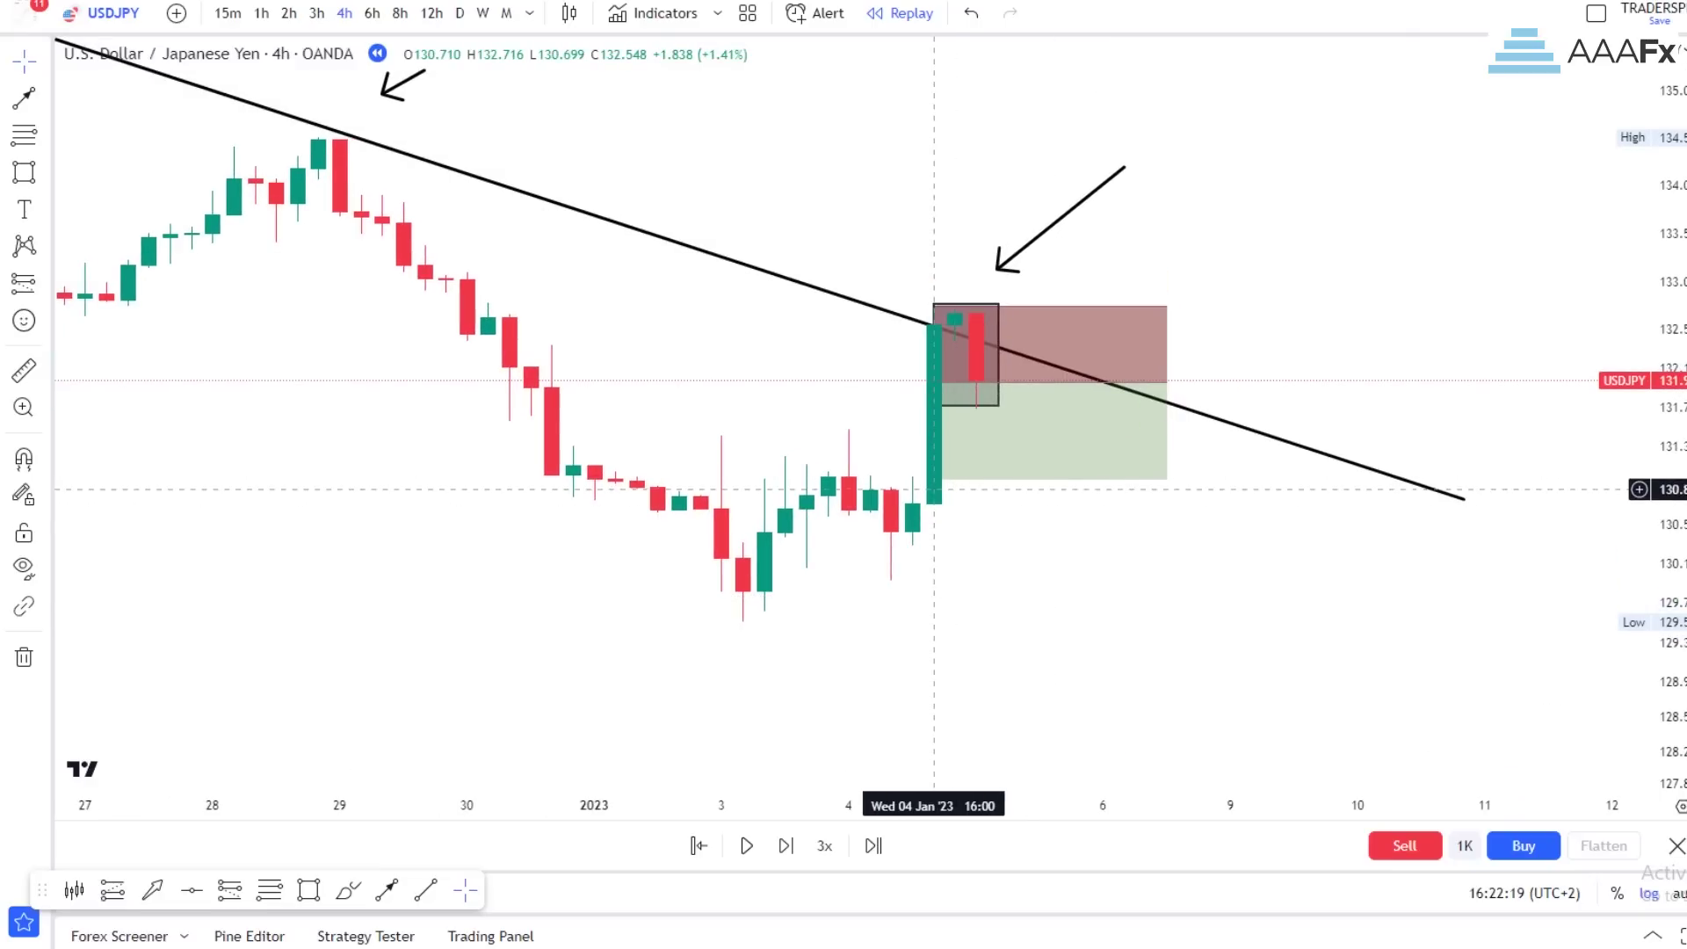
pyautogui.moveTo(934, 479); pyautogui.dragTo(933, 616)
pyautogui.click(743, 615)
pyautogui.scroll(-3, 957, 708)
pyautogui.moveTo(1514, 522); pyautogui.dragTo(1447, 537)
pyautogui.moveTo(1663, 315); pyautogui.dragTo(1663, 512)
pyautogui.moveTo(1338, 419); pyautogui.dragTo(1339, 448)
pyautogui.scroll(-3, 1277, 369)
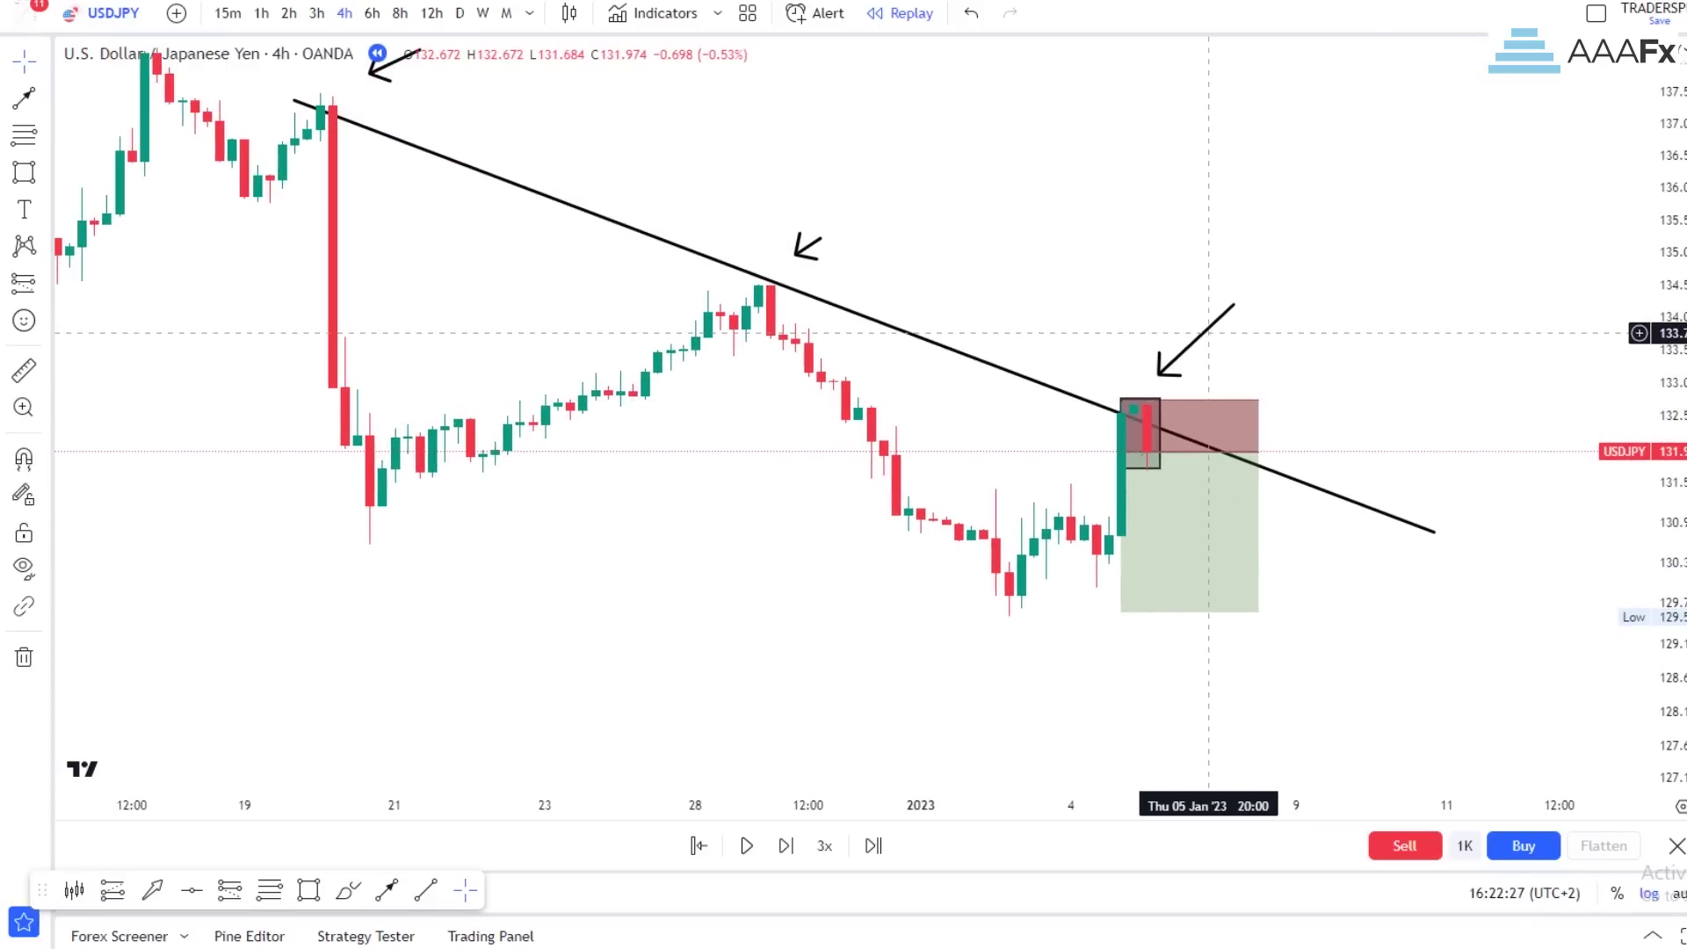
# Play the bar replay past the short position's stop, up to the 5 January 16:00 candle
pyautogui.scroll(4, 1424, 334)
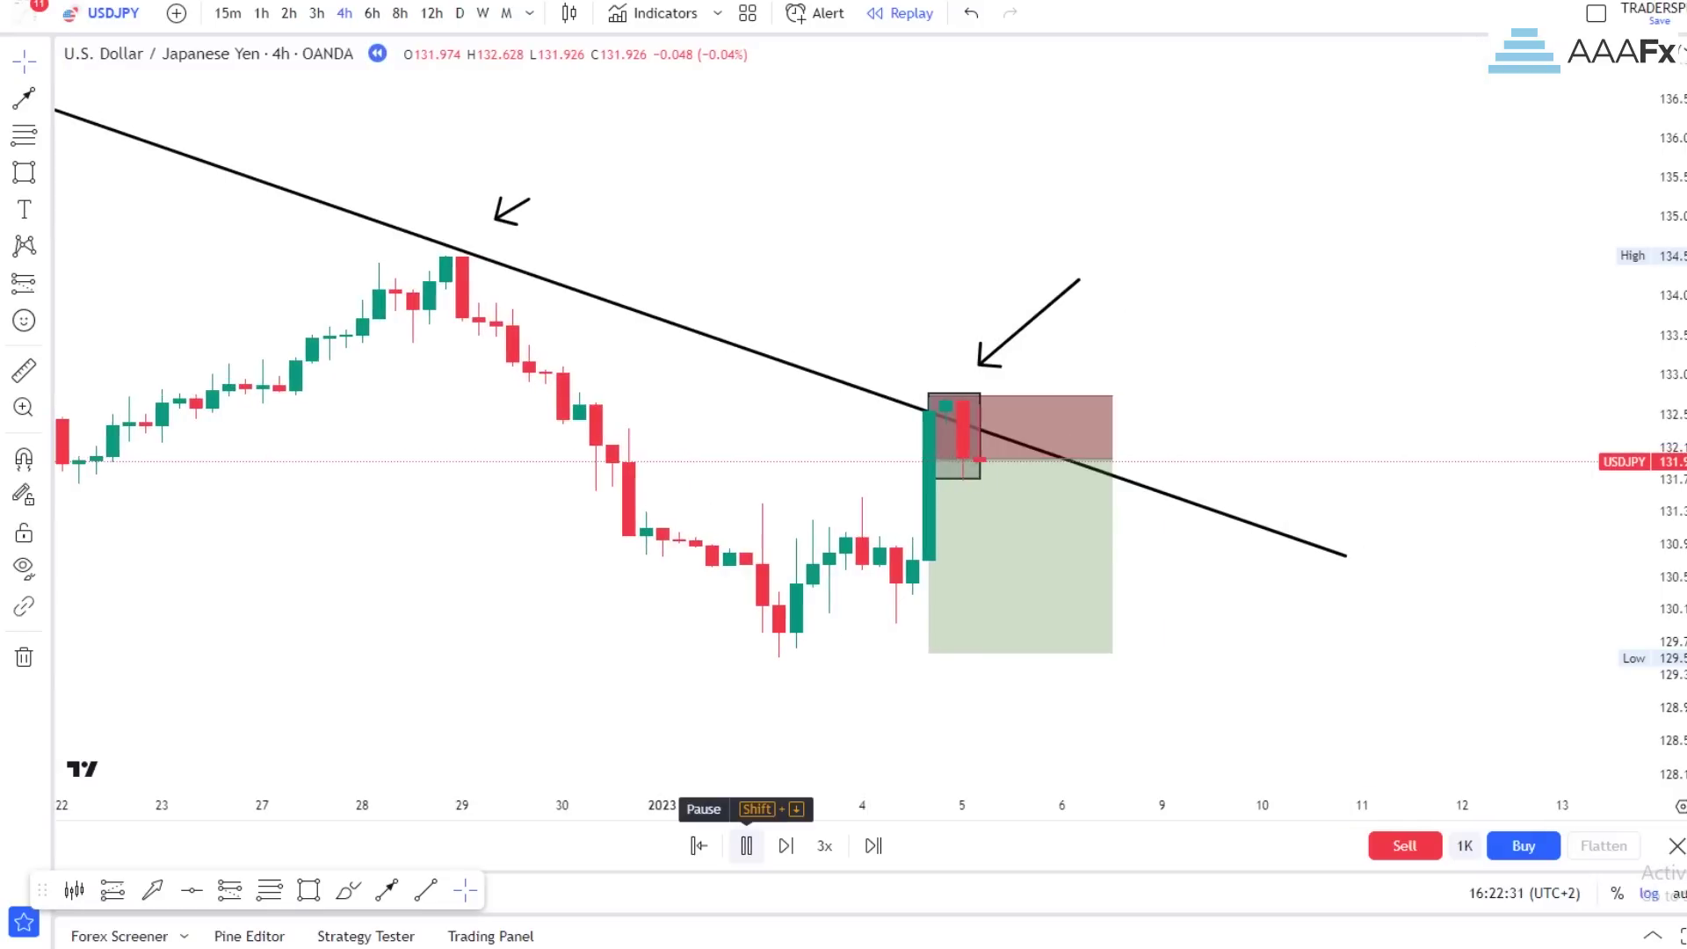
pyautogui.click(746, 845)
pyautogui.scroll(3, 1370, 532)
pyautogui.moveTo(1665, 544); pyautogui.dragTo(1665, 395)
pyautogui.moveTo(1266, 460); pyautogui.dragTo(1381, 443)
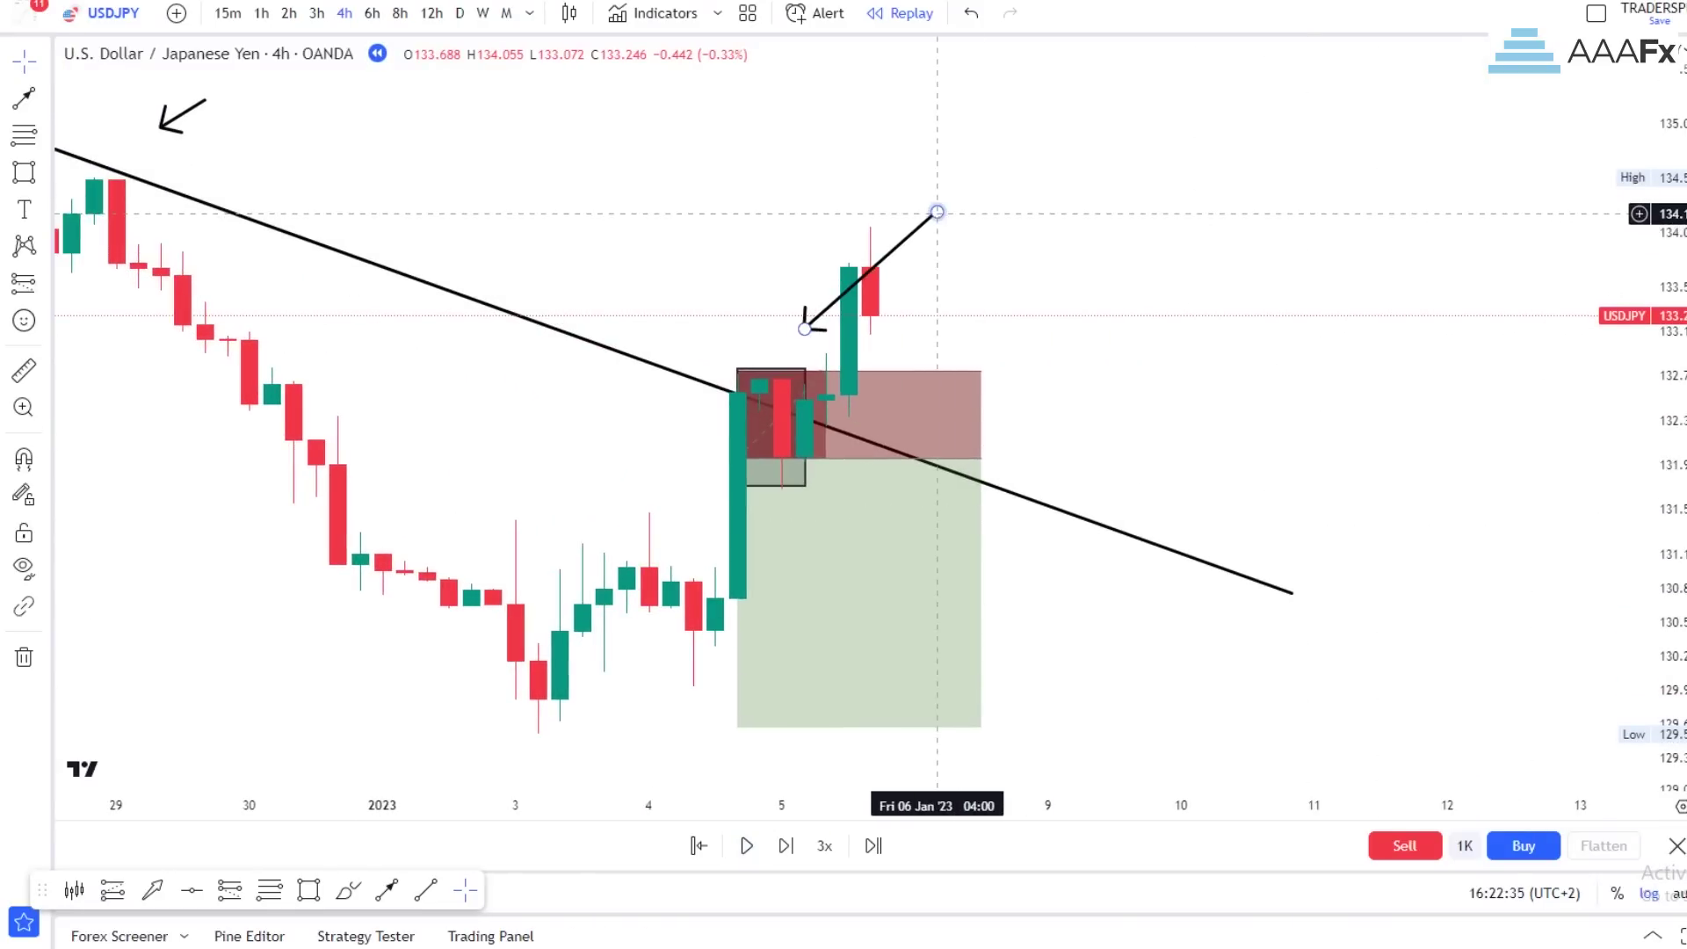
# Delete the arrow marking the third touch and cut the replay back to 5 January 16:00
pyautogui.click(936, 212)
pyautogui.press('Delete')
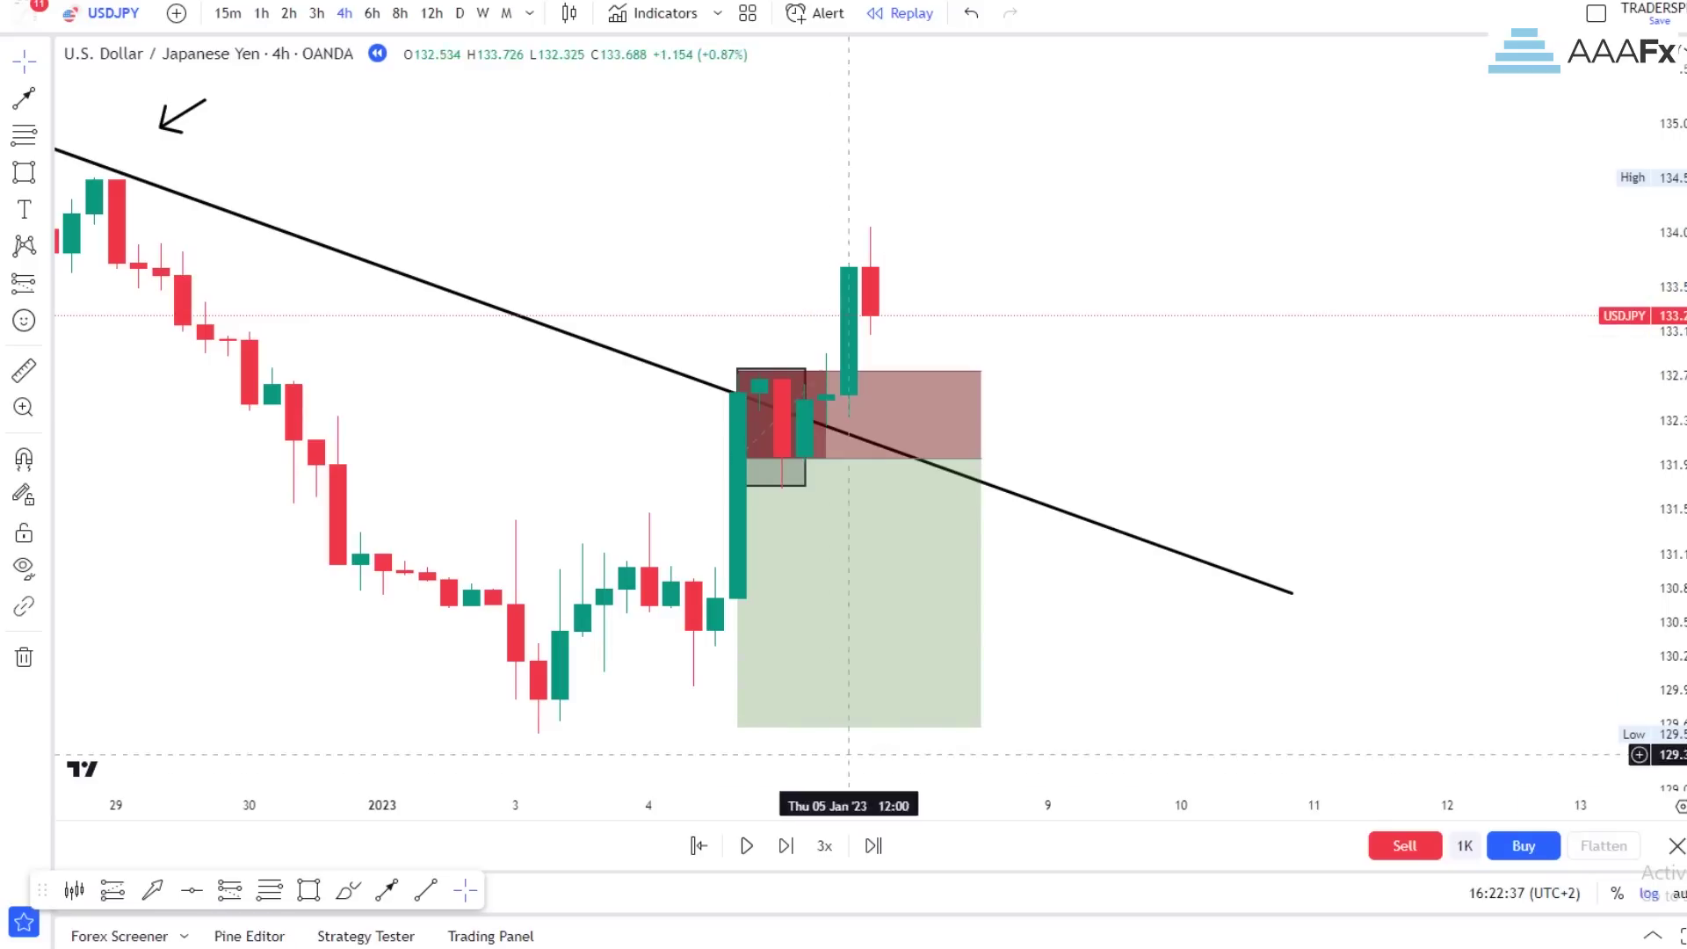
pyautogui.click(698, 845)
pyautogui.click(870, 745)
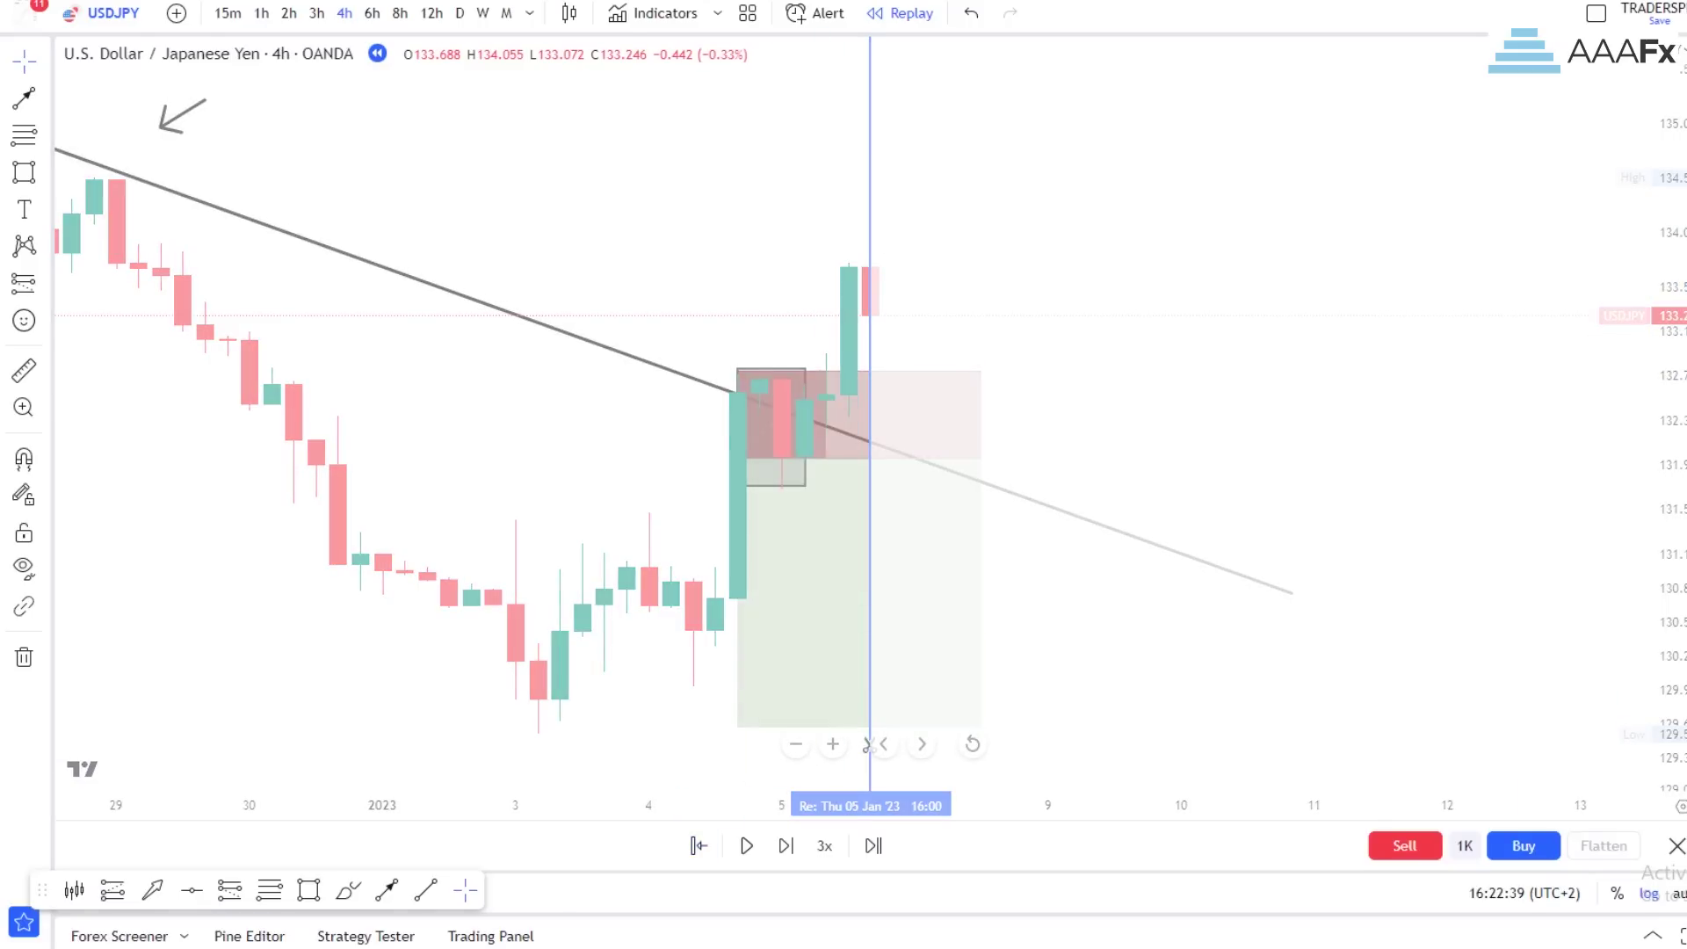
pyautogui.moveTo(1297, 459); pyautogui.dragTo(1040, 500)
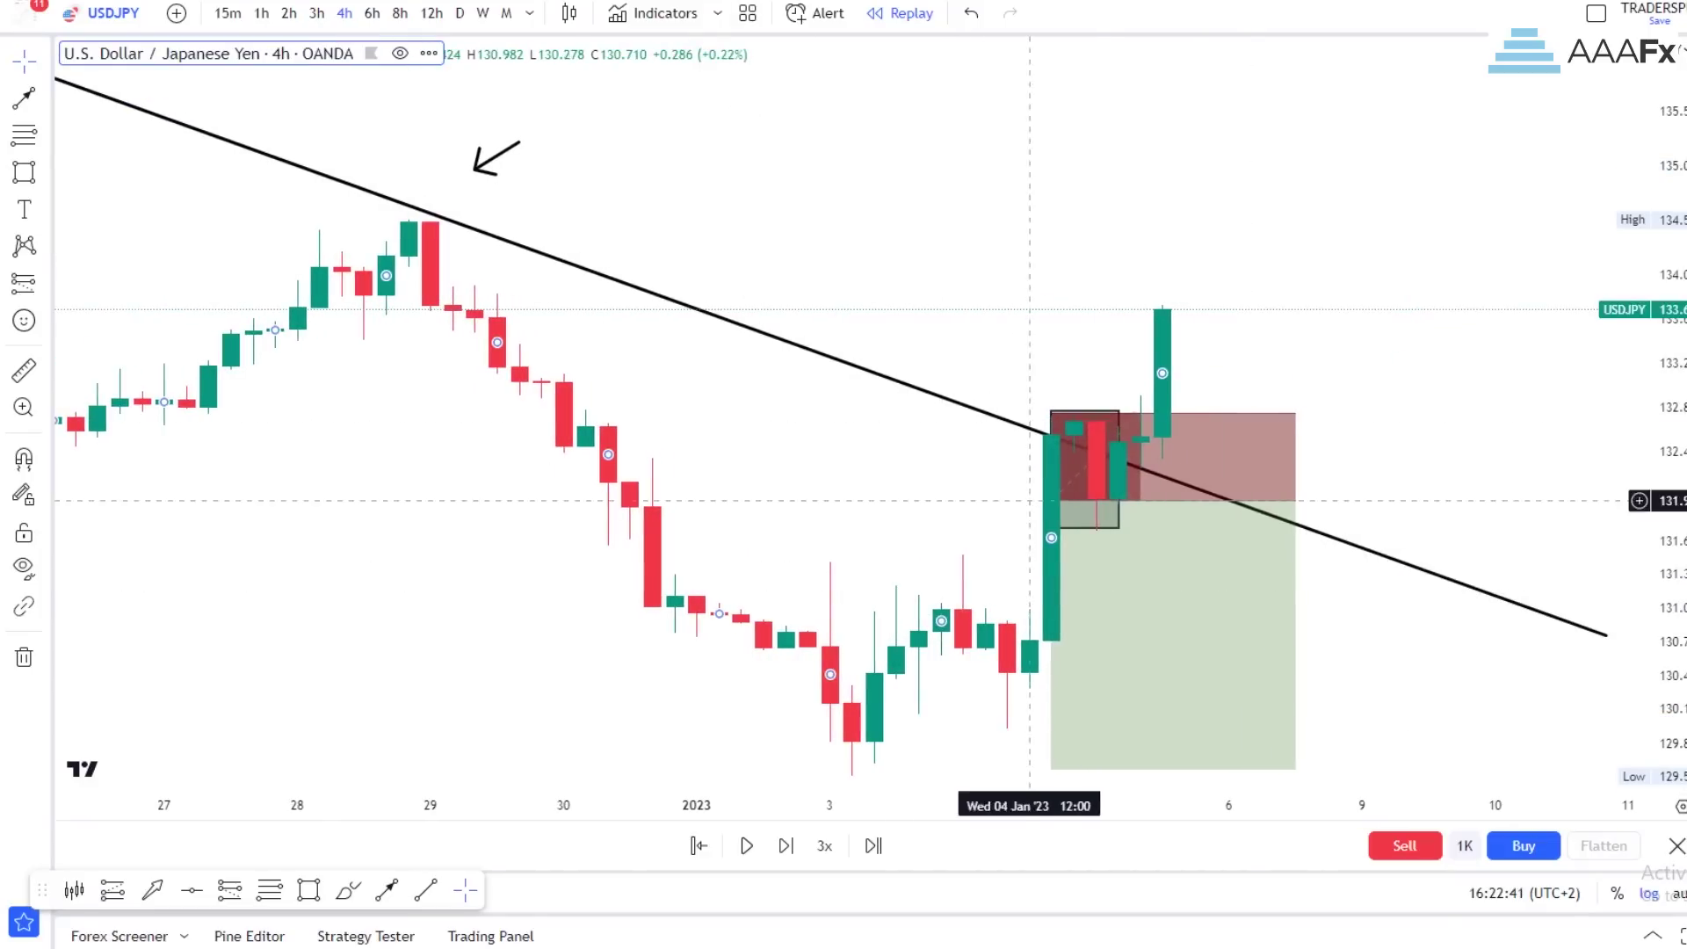
pyautogui.click(1073, 411)
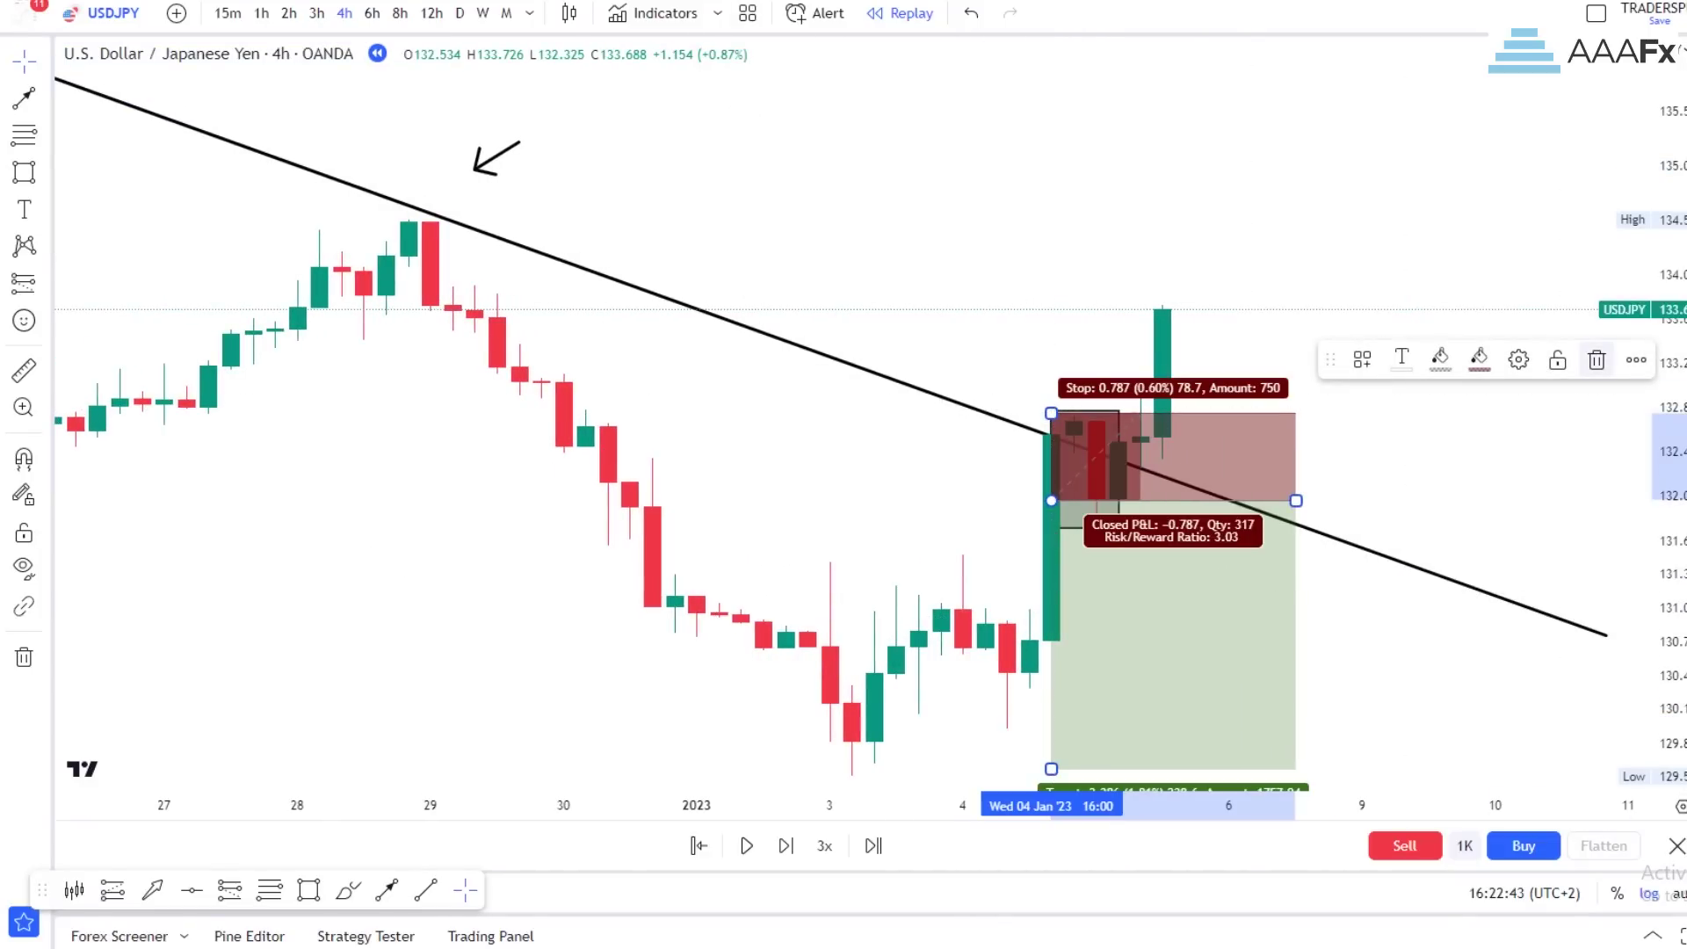
pyautogui.click(1596, 359)
pyautogui.hotkey('ctrl', 'z')
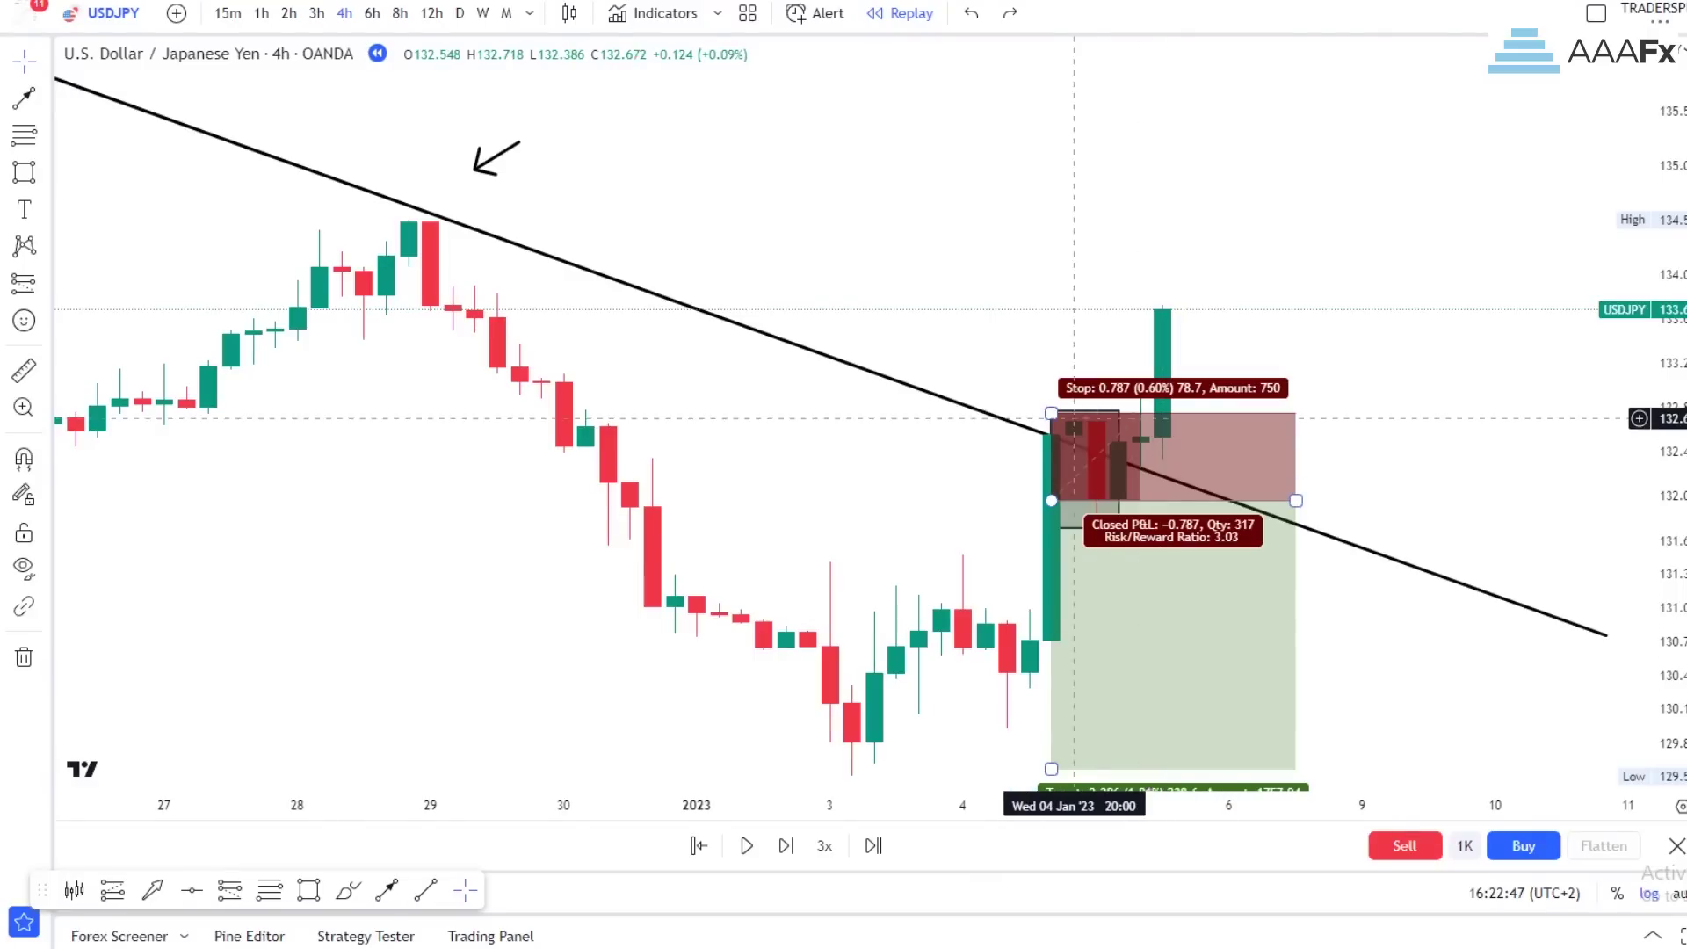
# Delete the rectangle around the third-touch candles, keeping the short position
pyautogui.click(1074, 408)
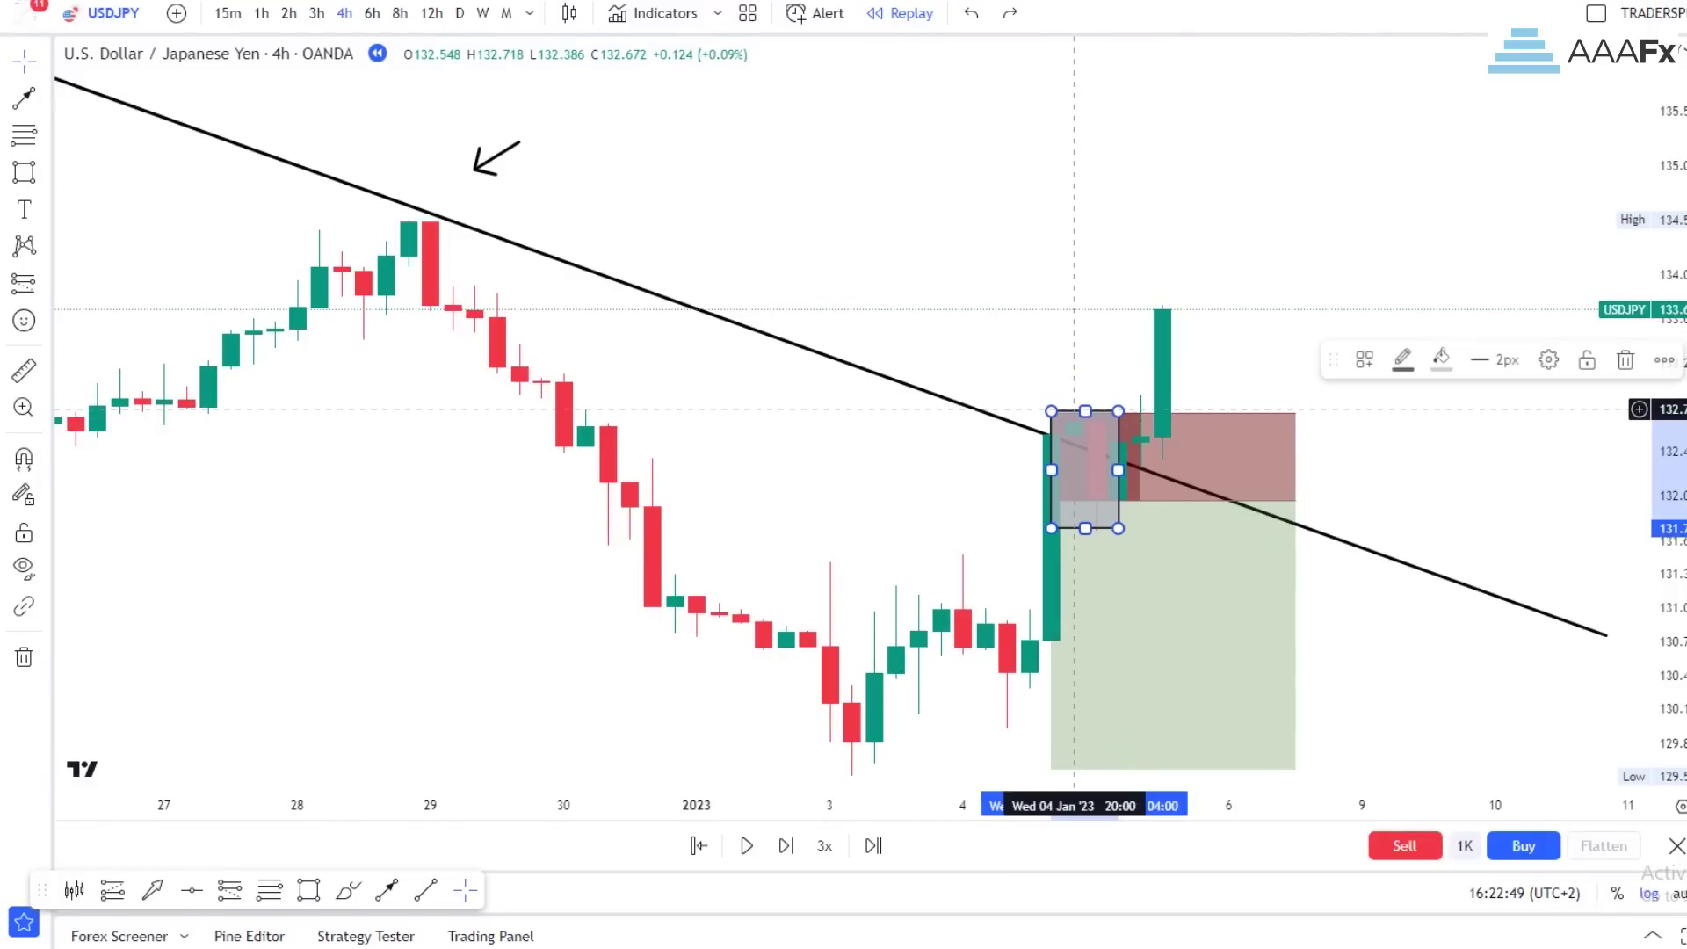
pyautogui.click(1596, 360)
pyautogui.moveTo(1384, 370); pyautogui.dragTo(1282, 377)
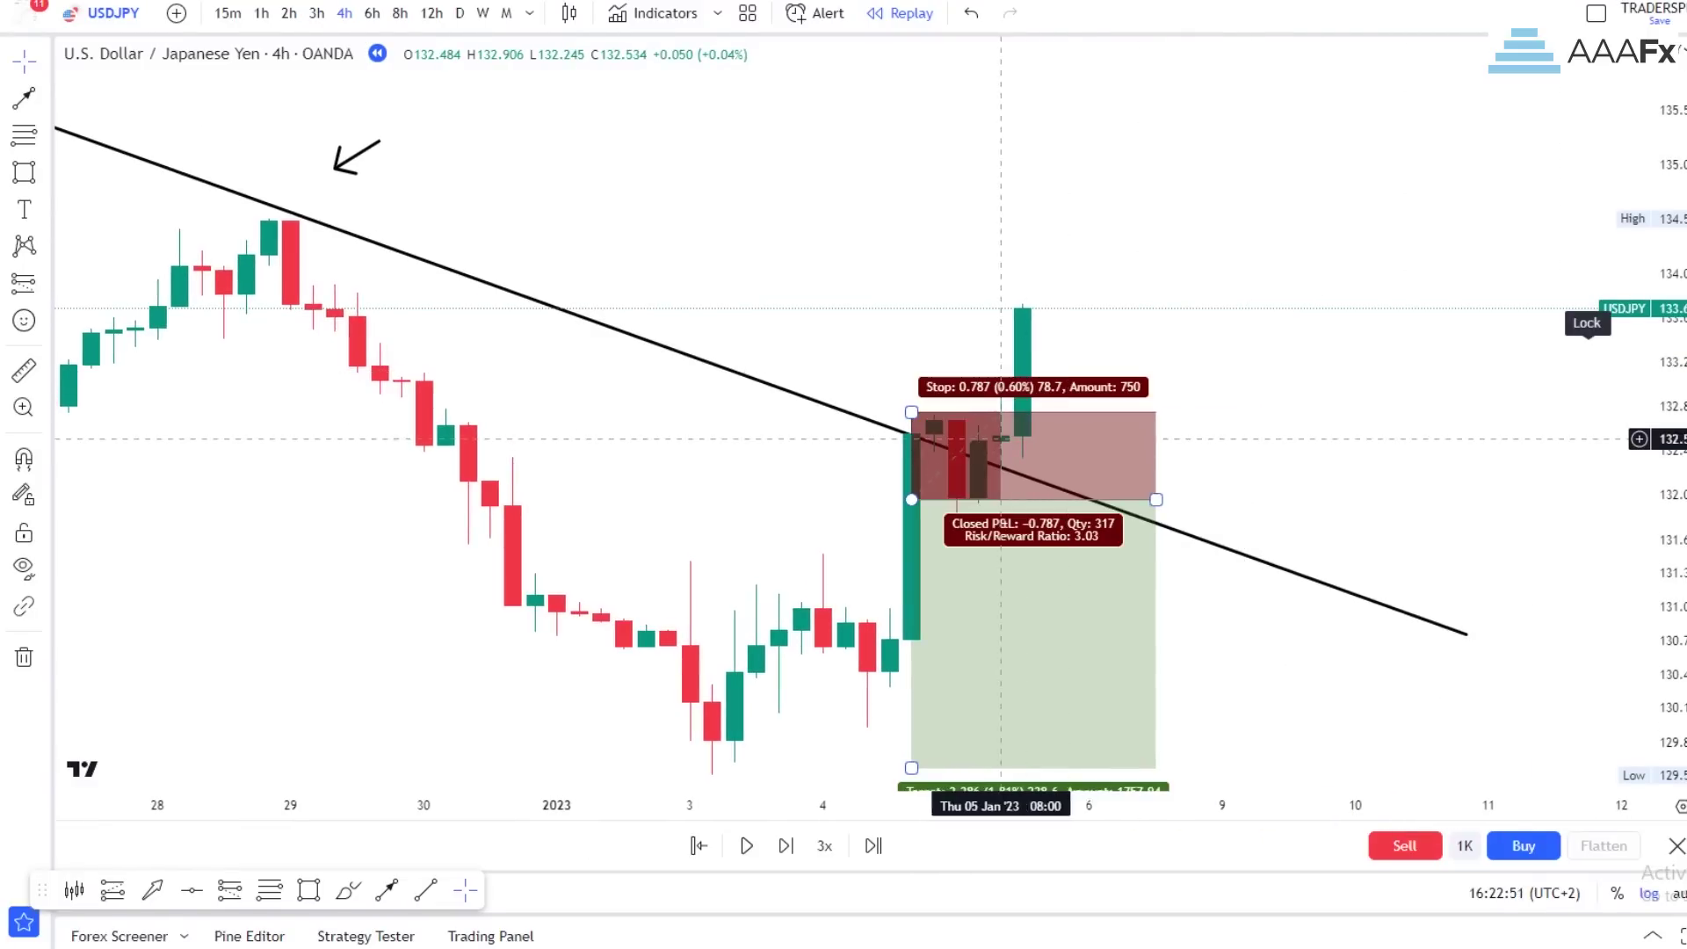
# Draw a short arrow from 4 January 00:00 to the third touch, pointing at the candles on the trend line
pyautogui.scroll(-2, 1493, 377)
pyautogui.moveTo(1448, 351); pyautogui.dragTo(1391, 355)
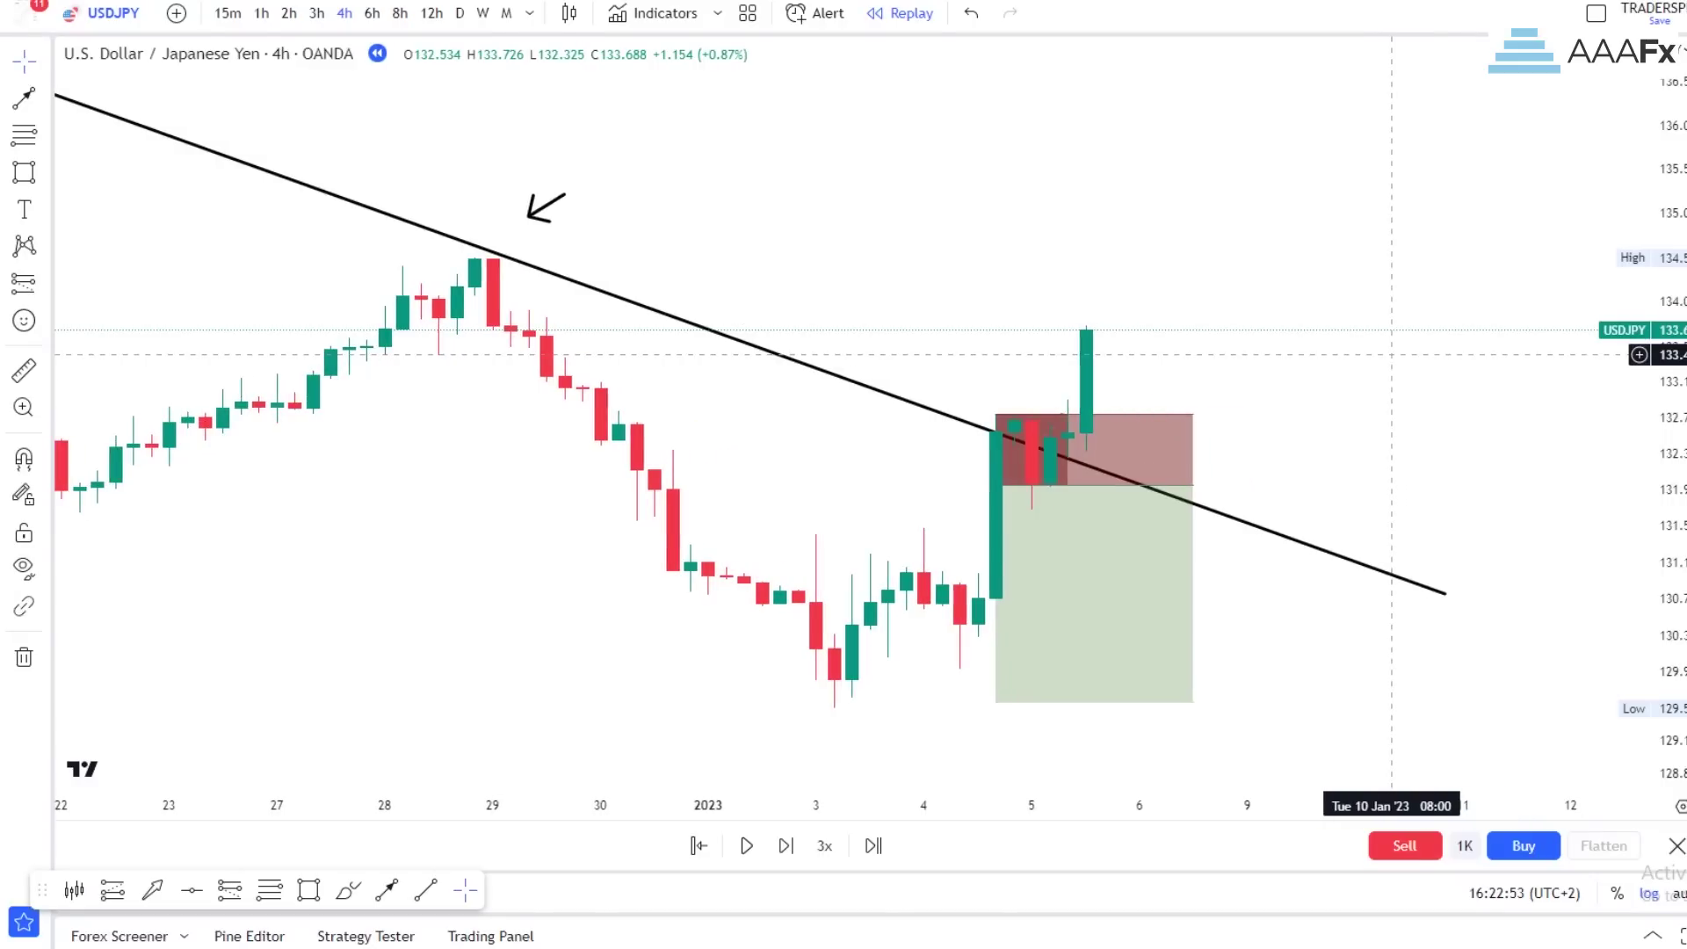
pyautogui.click(923, 422)
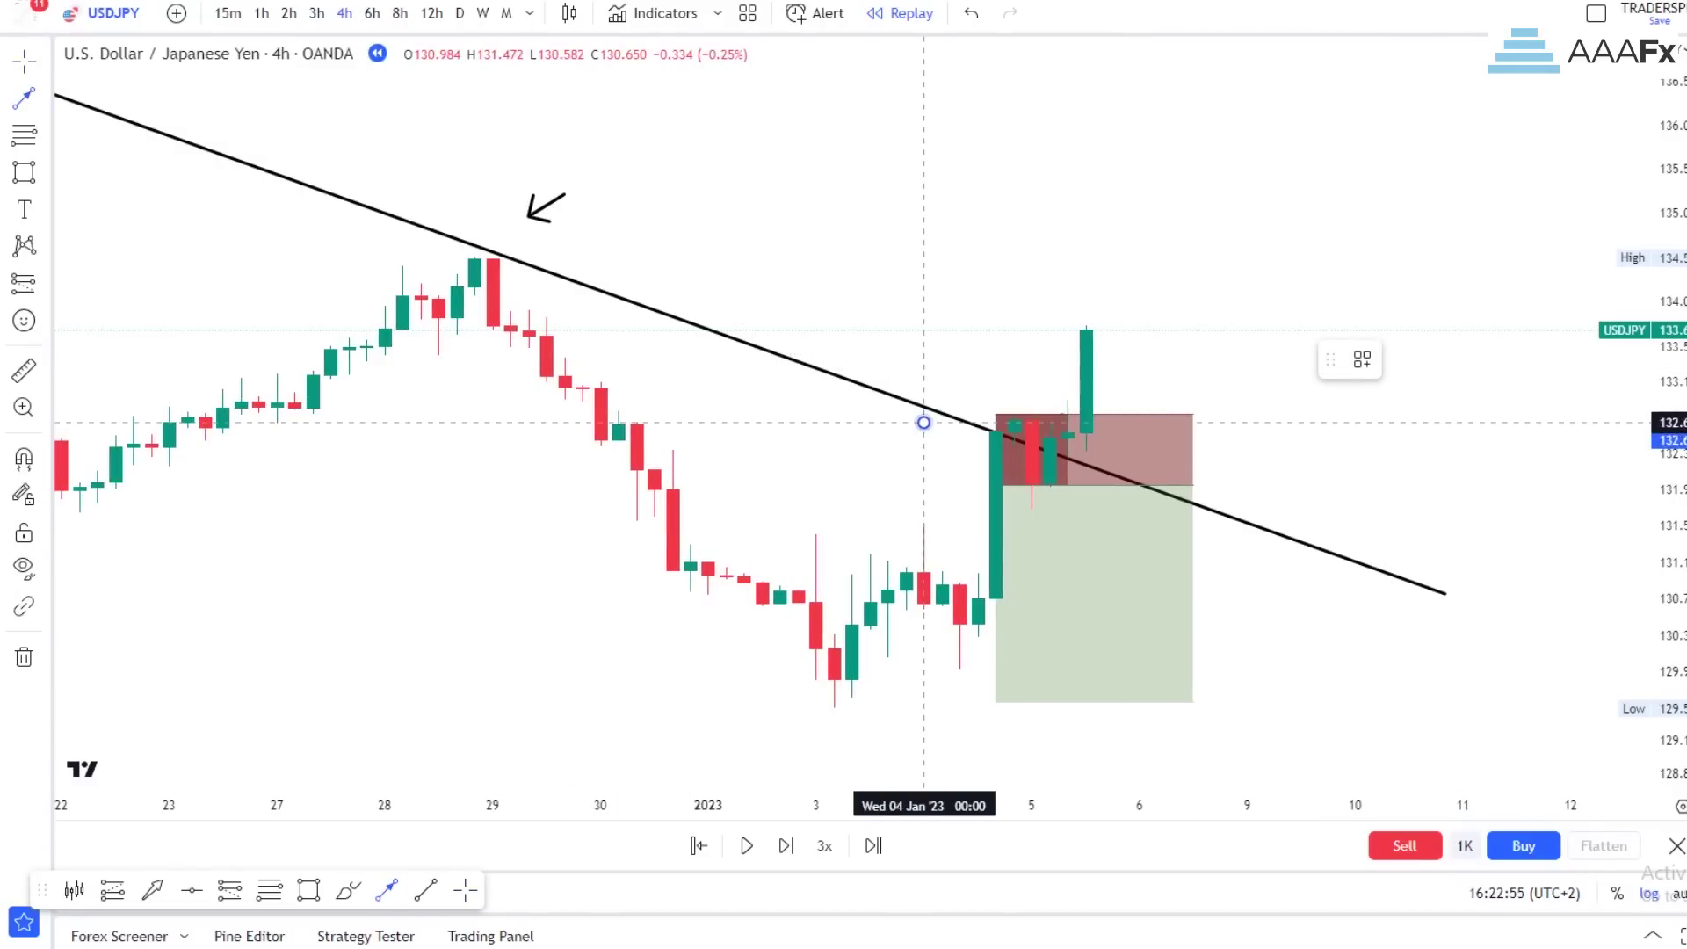
pyautogui.click(1014, 432)
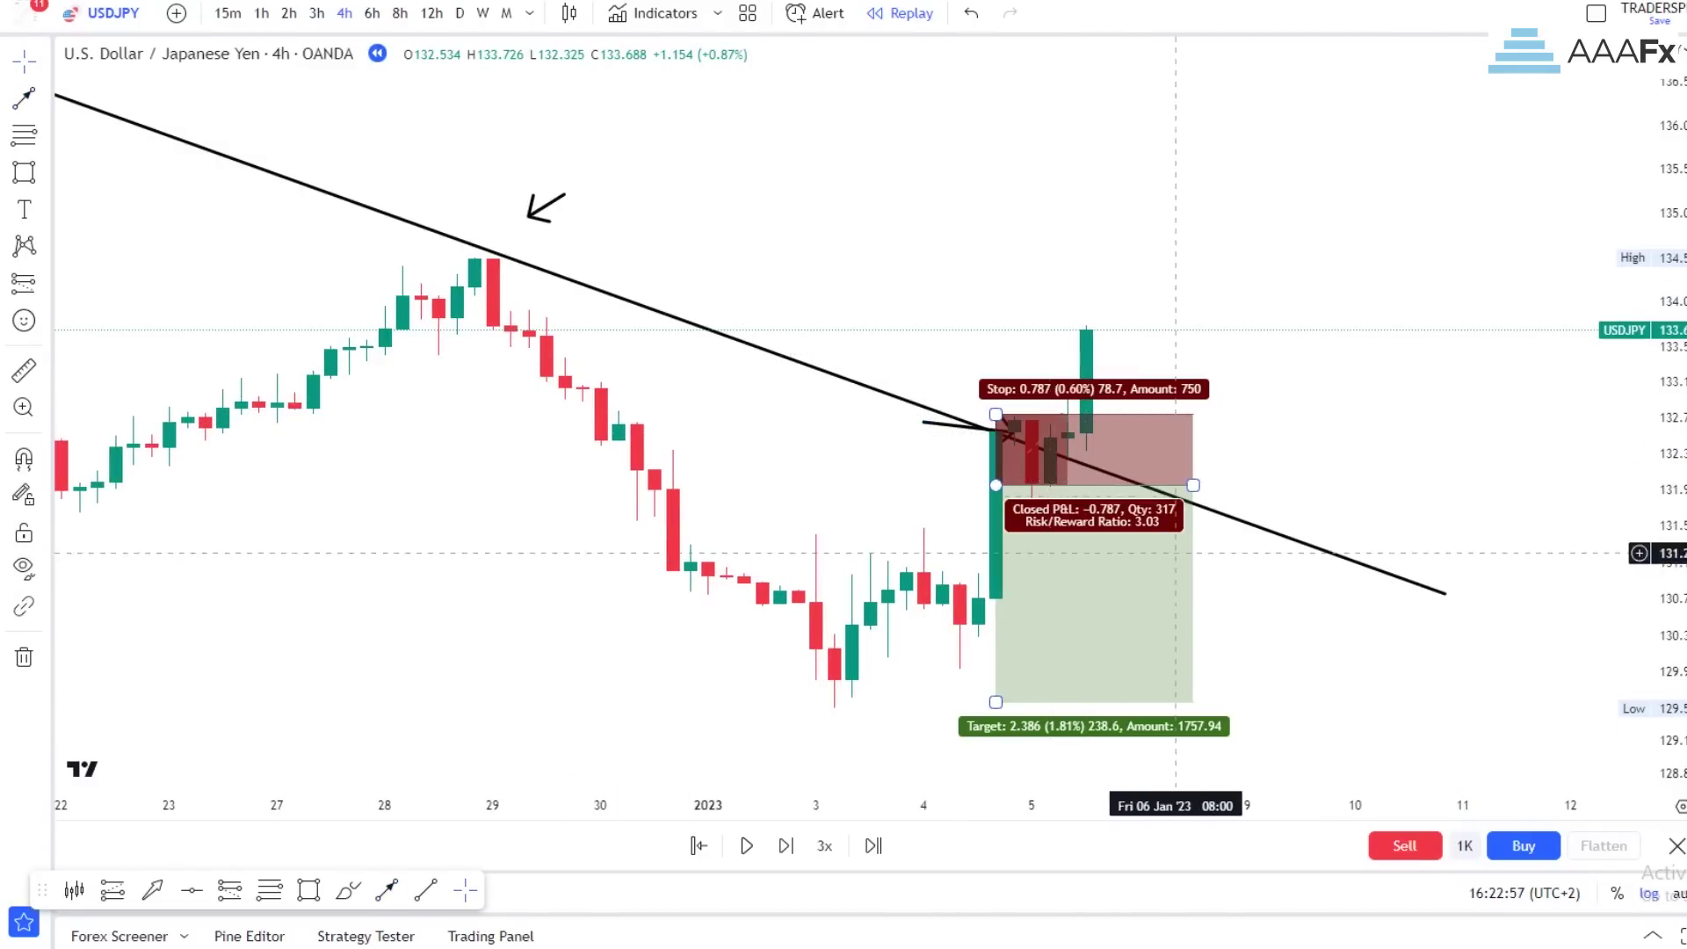
# Examine the trend line's three touches and the stopped-out short position, both close up and against the December price action
pyautogui.scroll(-2, 1301, 479)
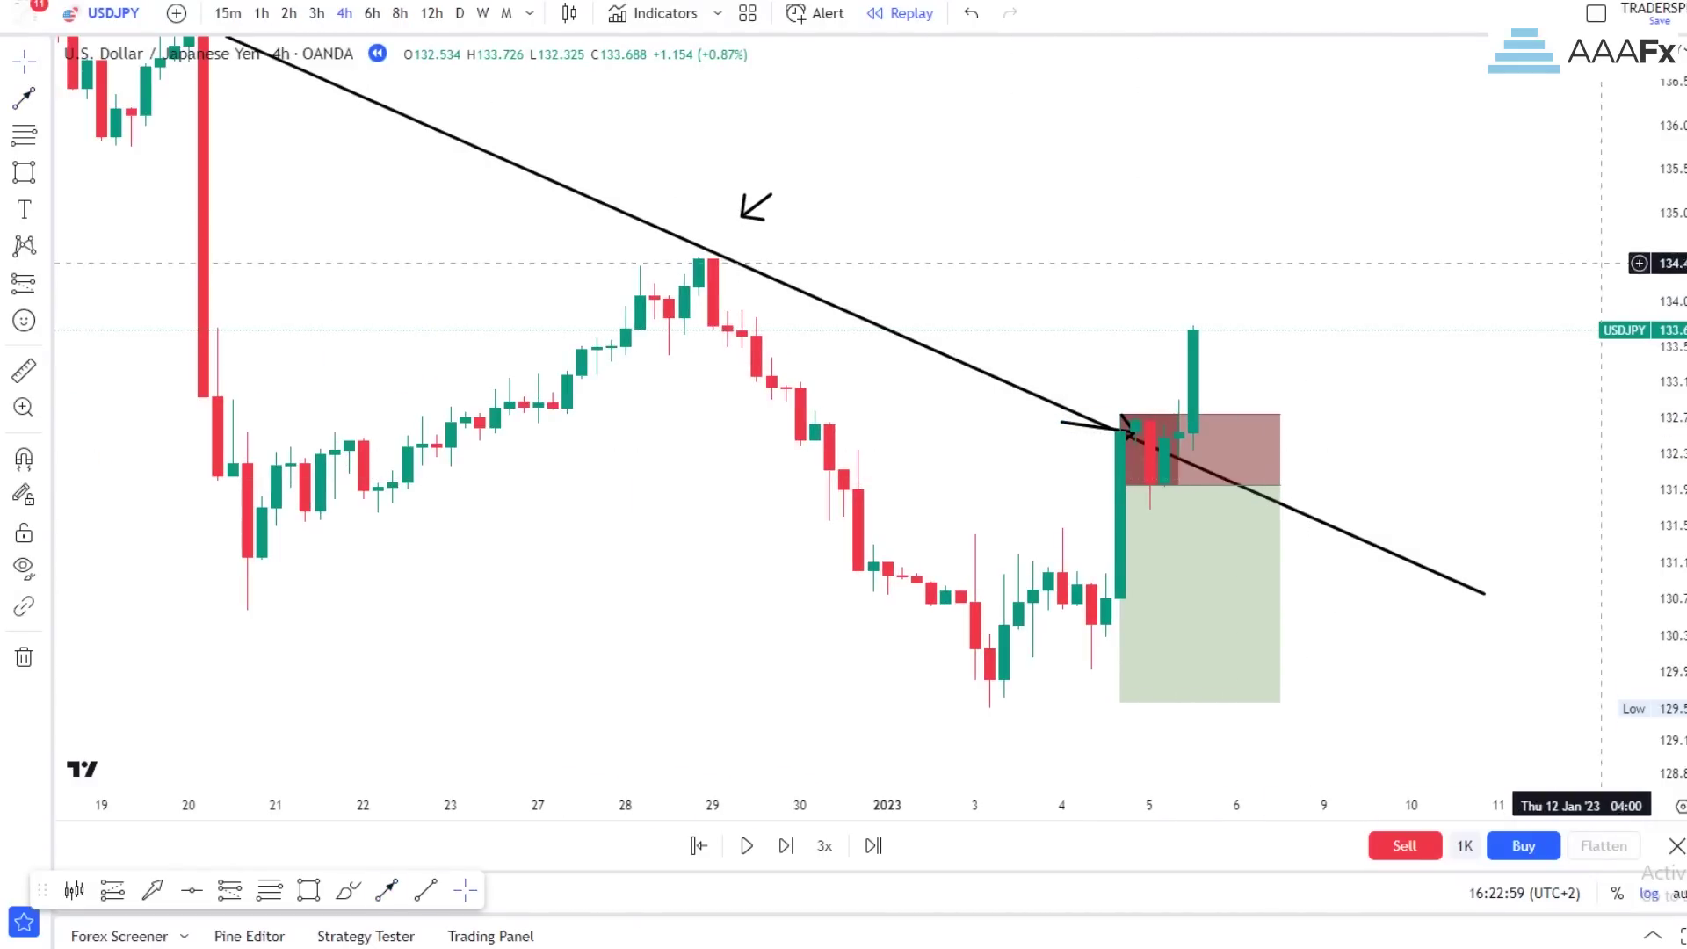
pyautogui.moveTo(1660, 219); pyautogui.dragTo(1660, 287)
pyautogui.moveTo(1446, 288); pyautogui.dragTo(1378, 339)
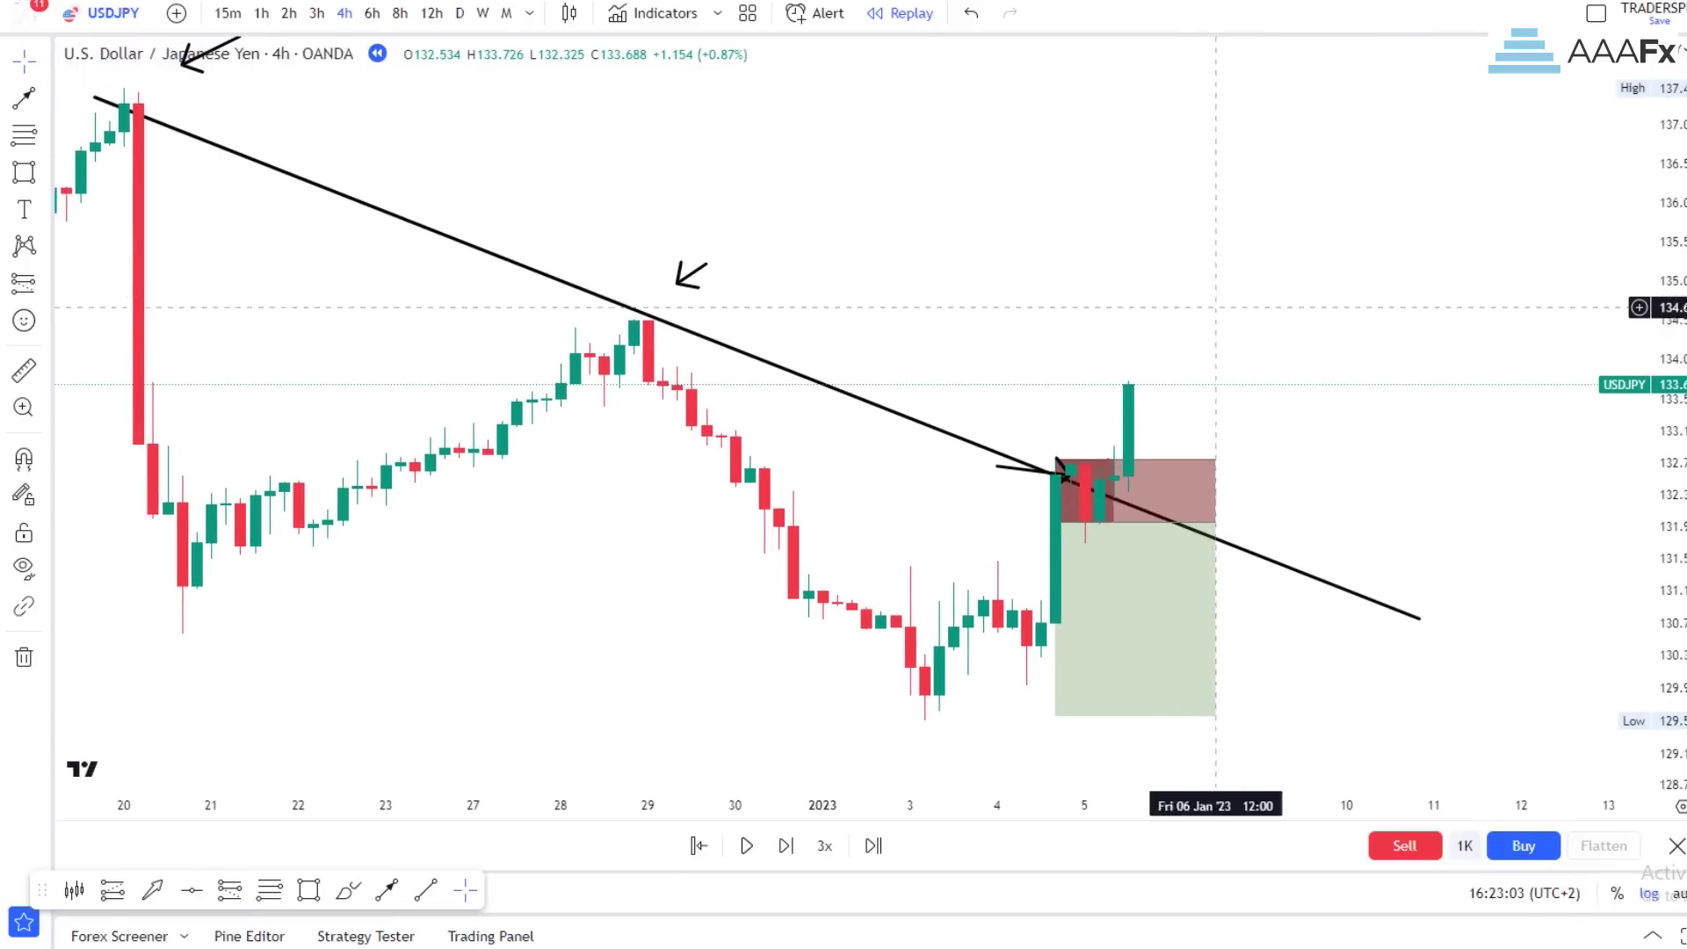
pyautogui.scroll(2, 1379, 395)
pyautogui.moveTo(1346, 509); pyautogui.dragTo(1321, 467)
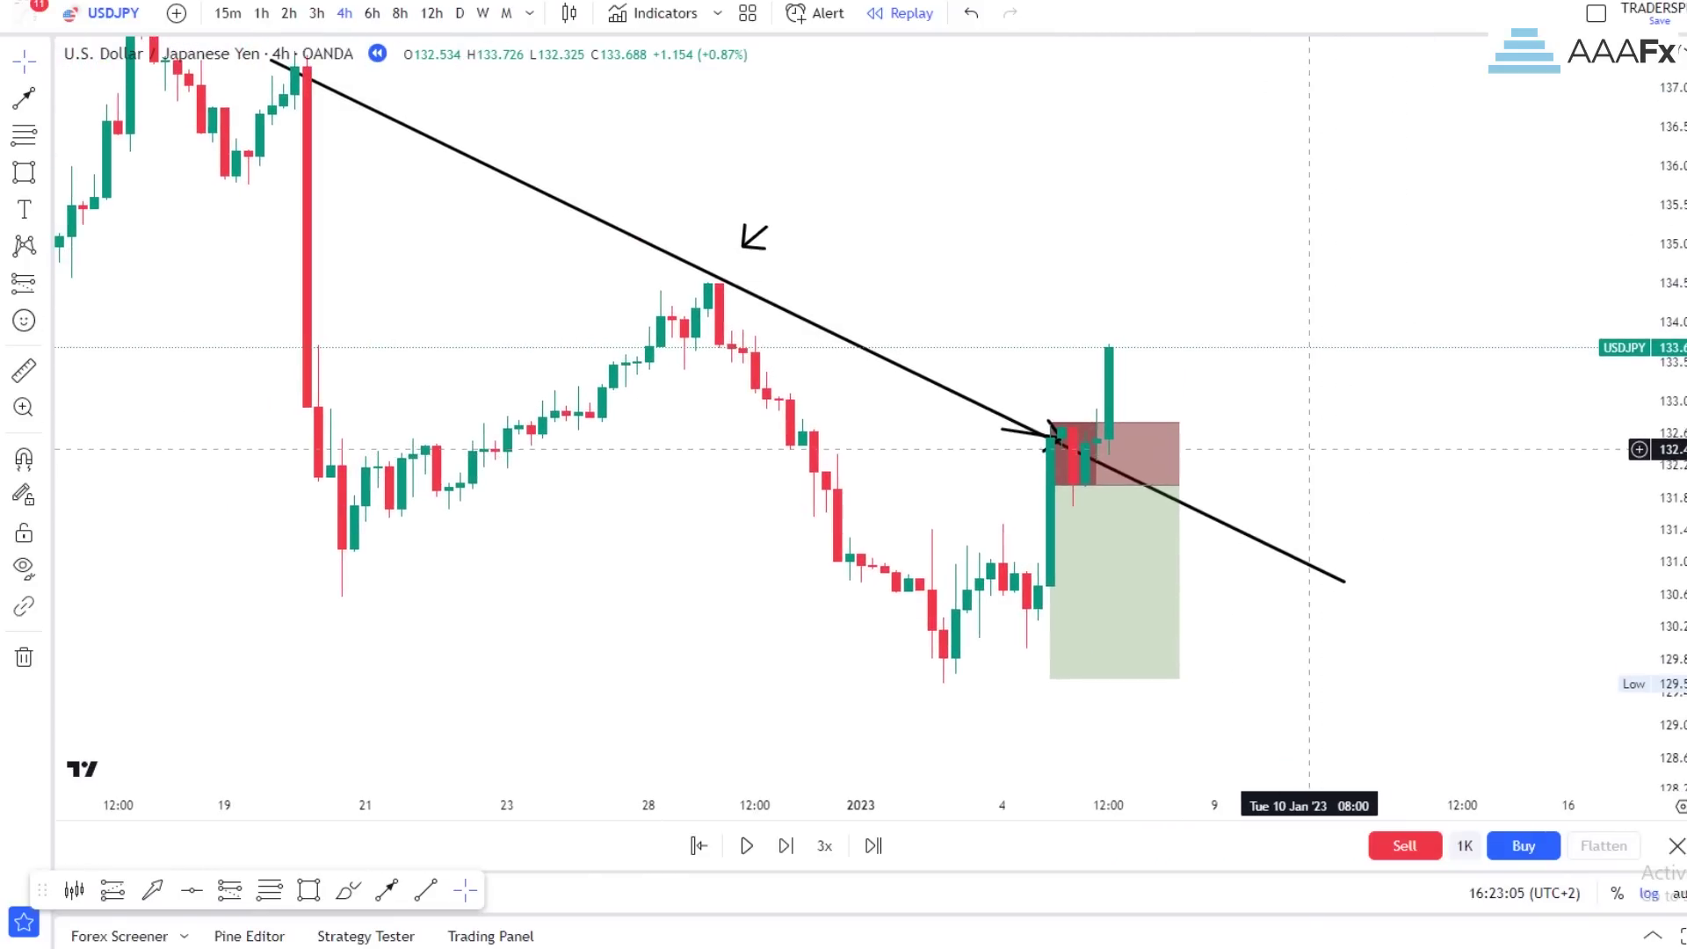
pyautogui.scroll(2, 1312, 444)
pyautogui.moveTo(1661, 517); pyautogui.dragTo(1660, 451)
pyautogui.scroll(-2, 1235, 509)
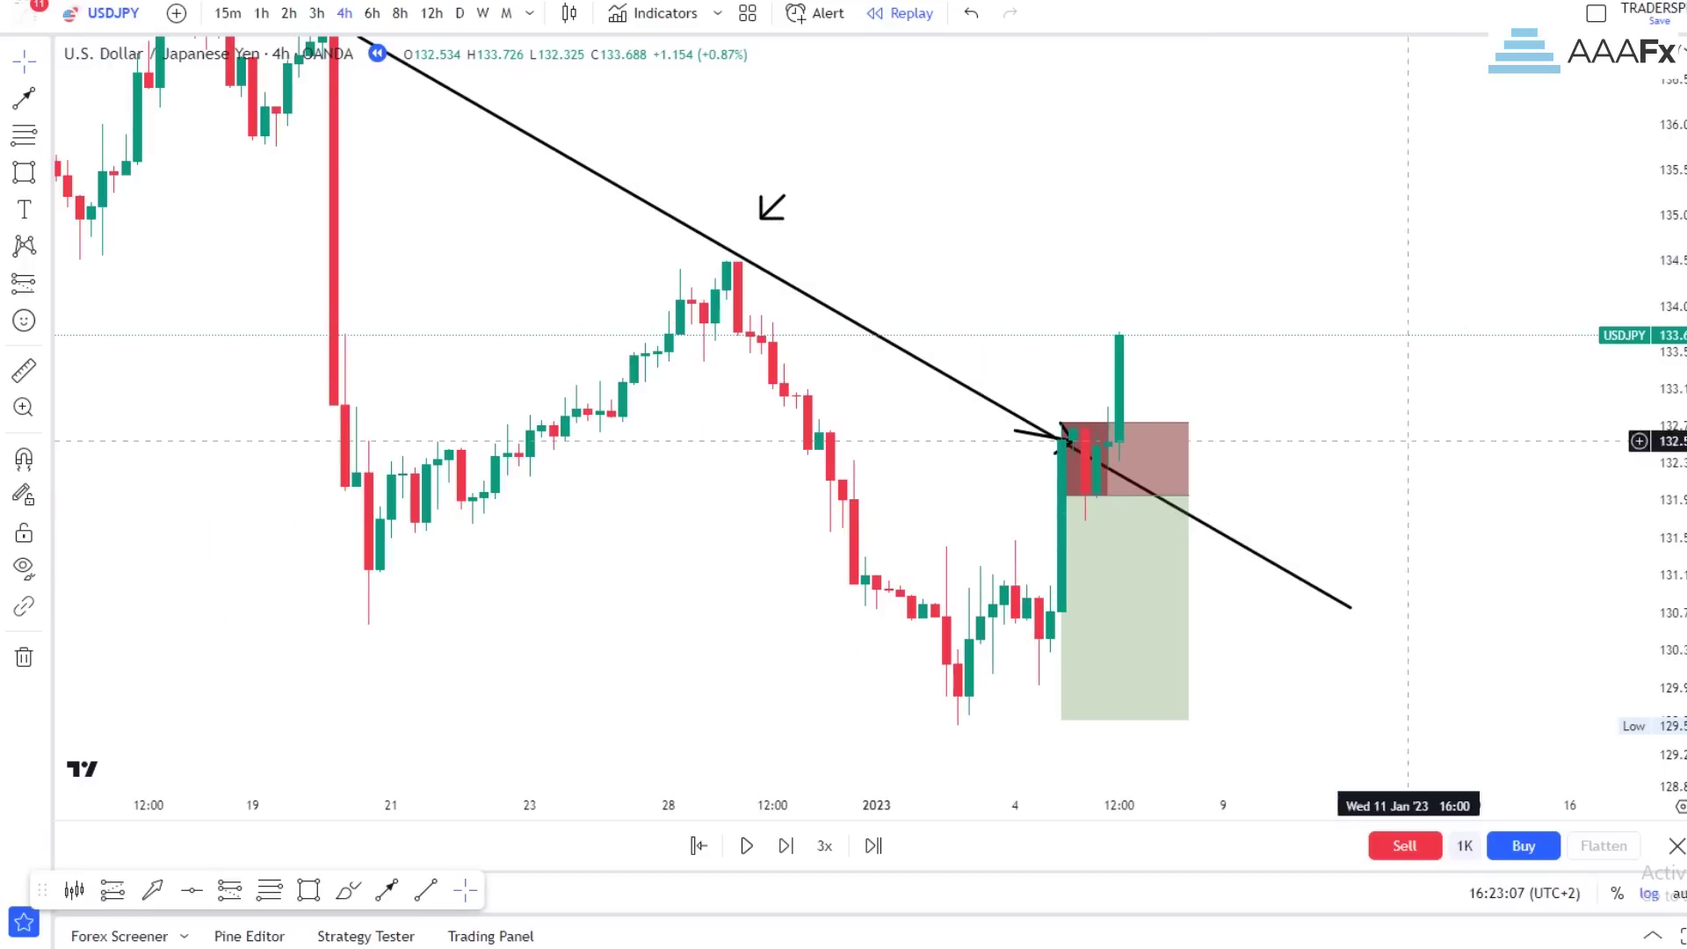
pyautogui.moveTo(1661, 210); pyautogui.dragTo(1661, 303)
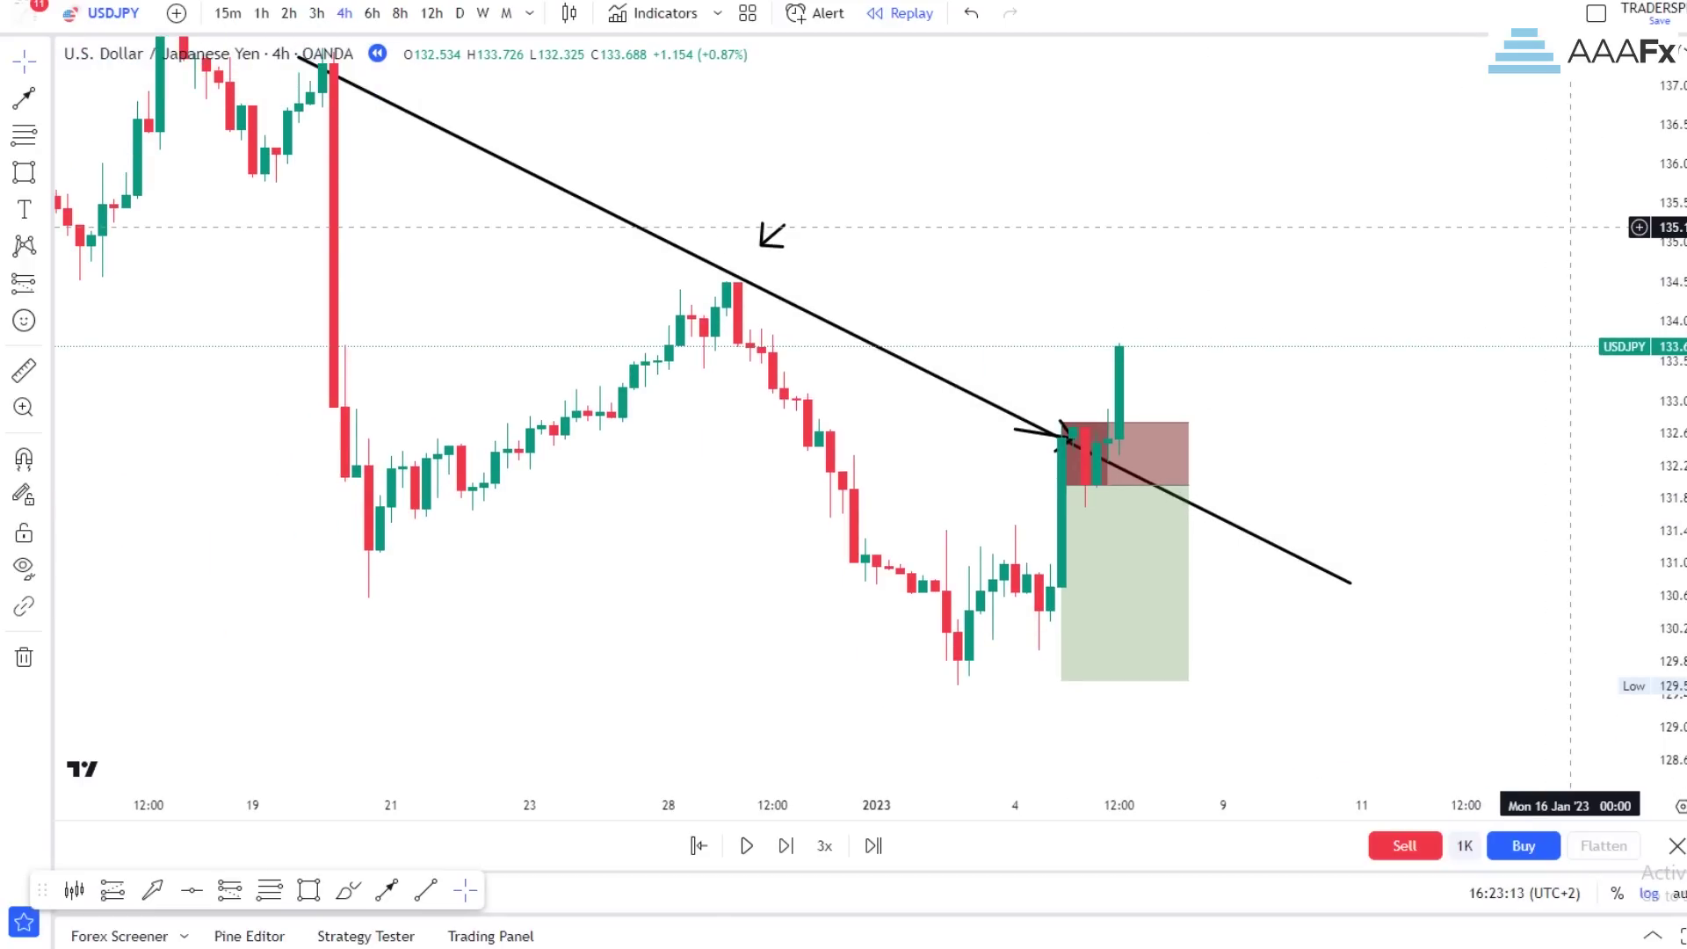
pyautogui.scroll(2, 1005, 275)
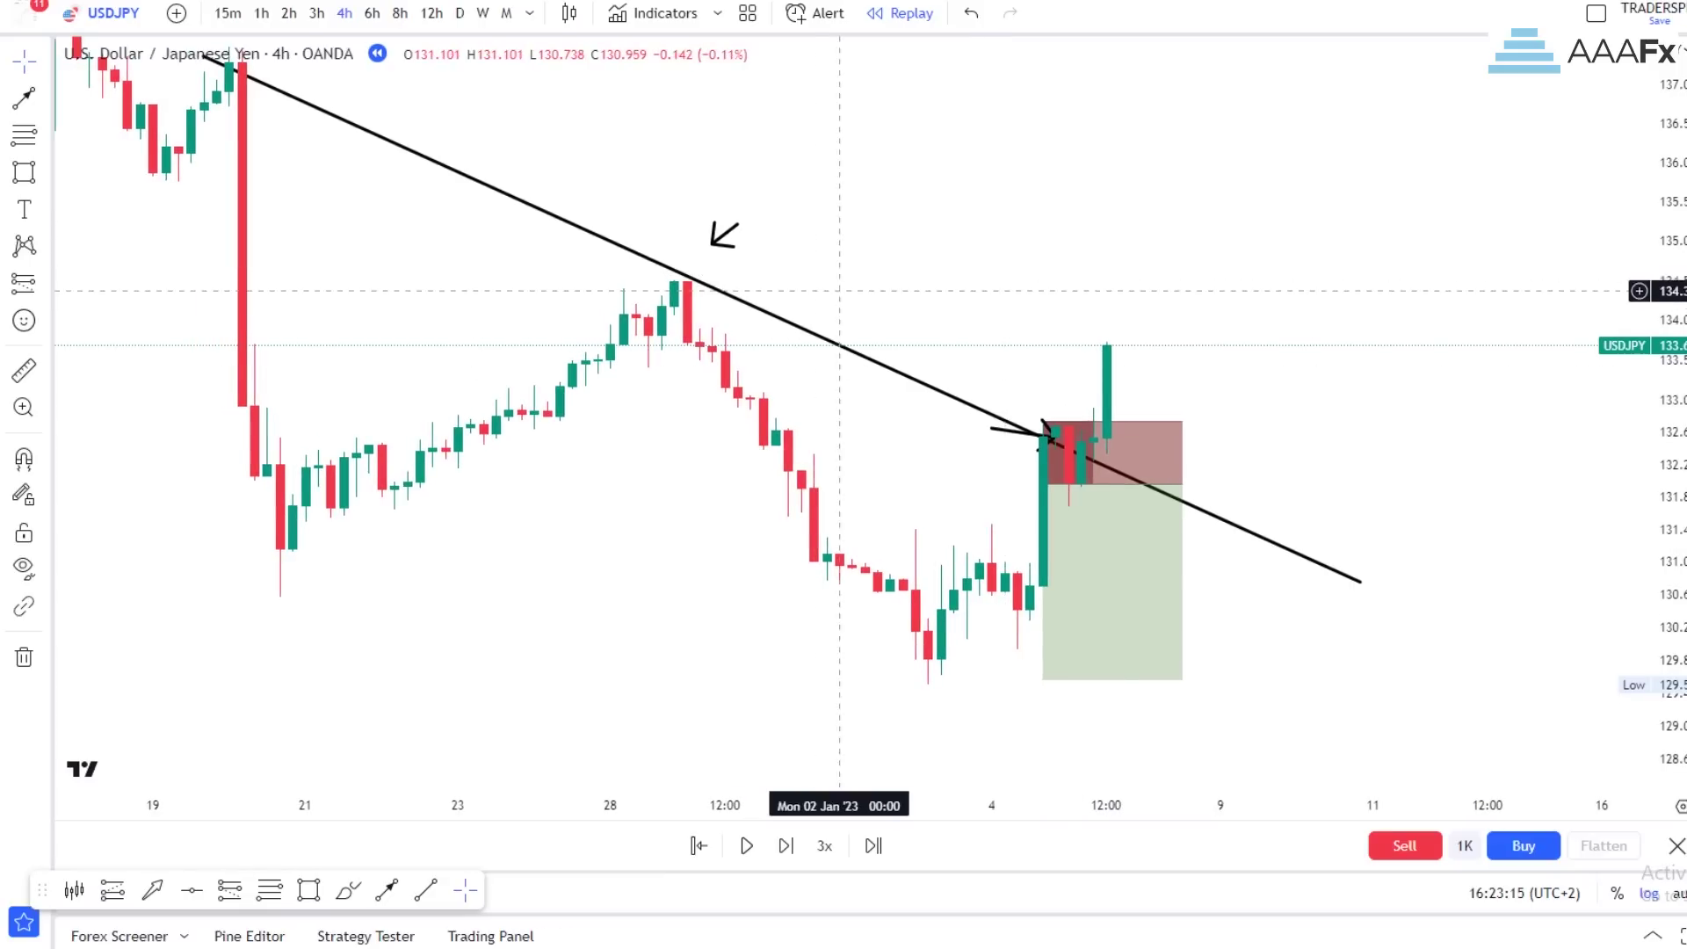
pyautogui.scroll(3, 791, 277)
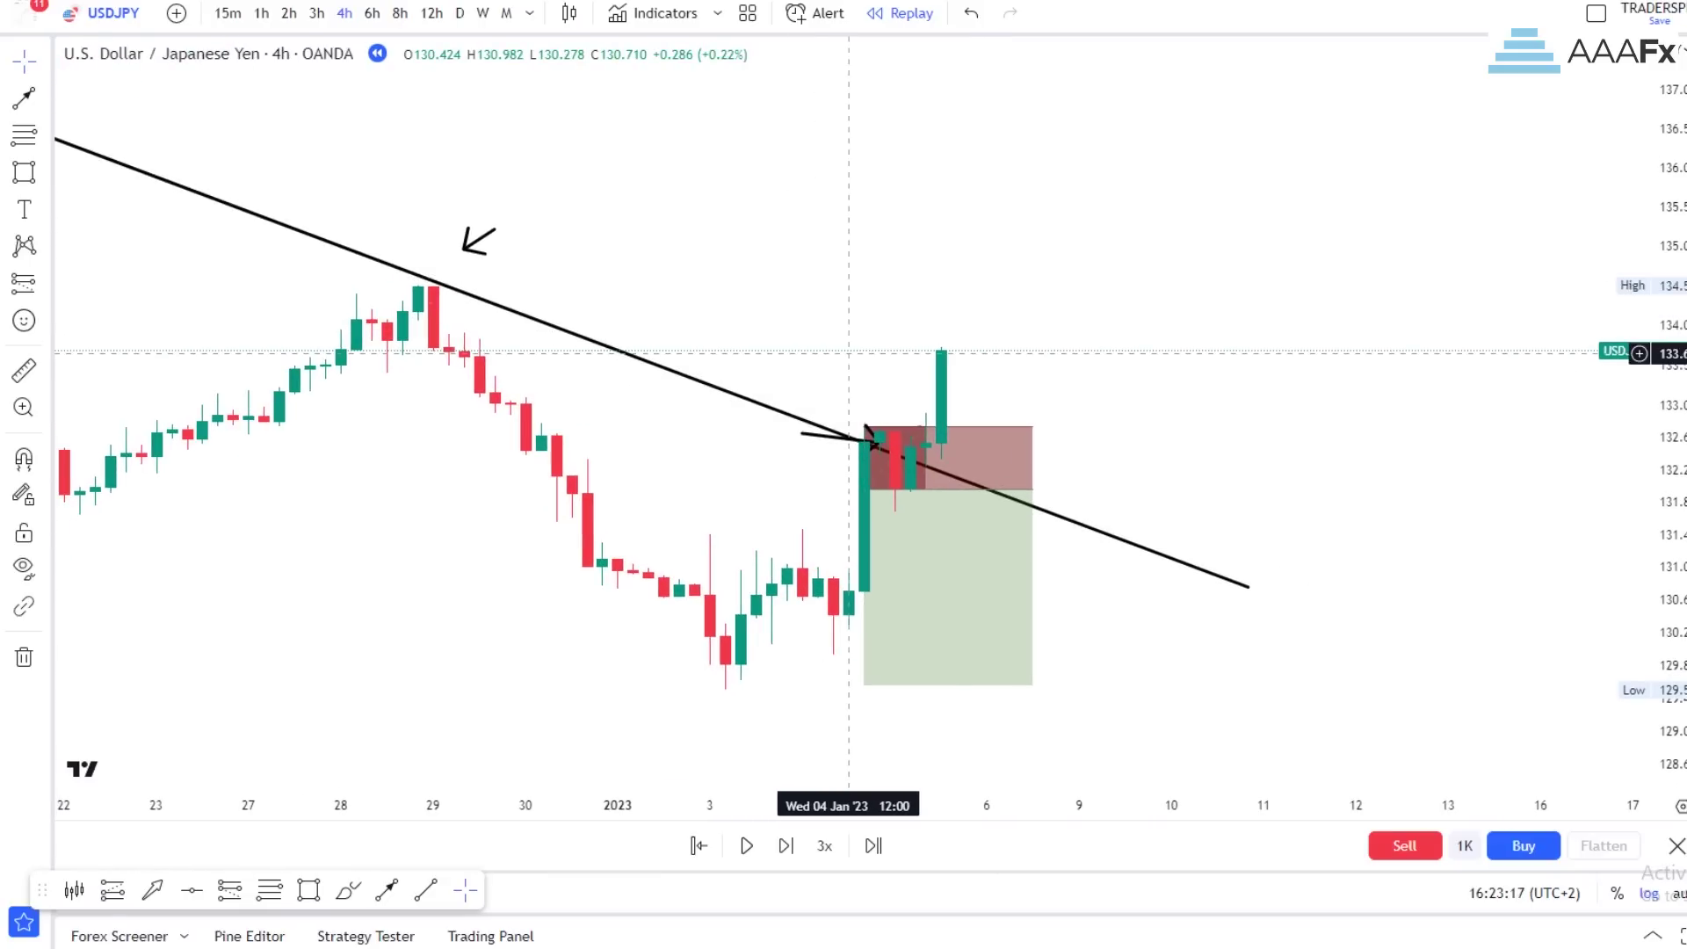
pyautogui.moveTo(833, 249); pyautogui.dragTo(999, 272)
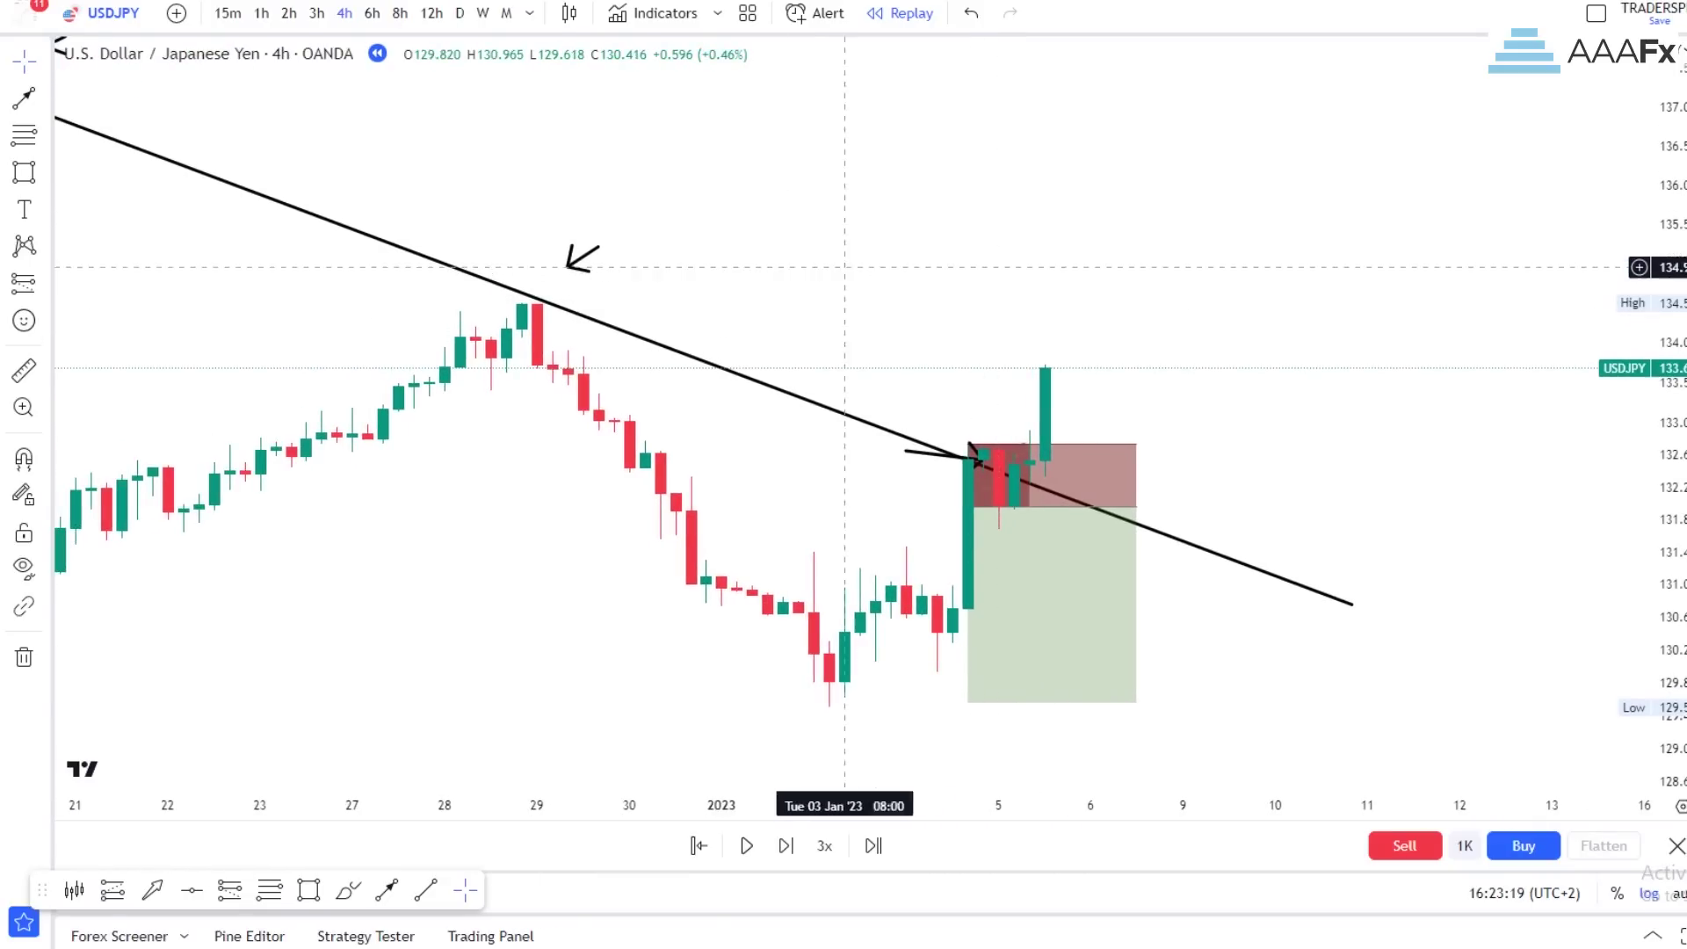
pyautogui.moveTo(845, 244); pyautogui.dragTo(926, 237)
pyautogui.hscroll(-2, 918, 232)
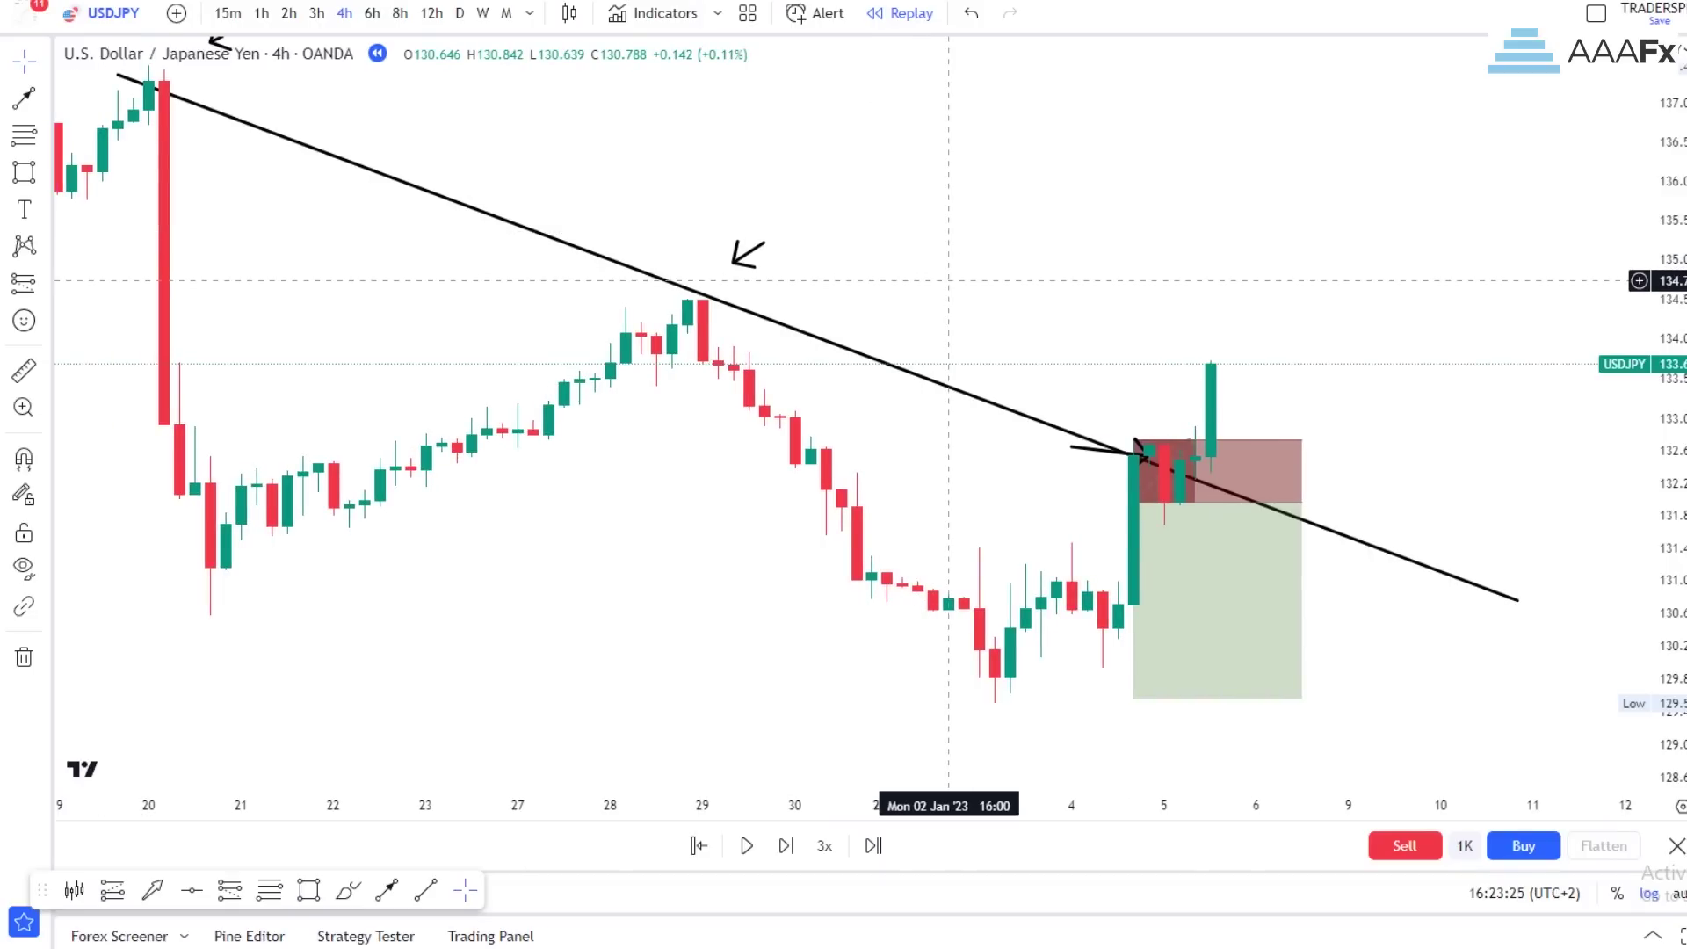
pyautogui.scroll(-3, 1469, 233)
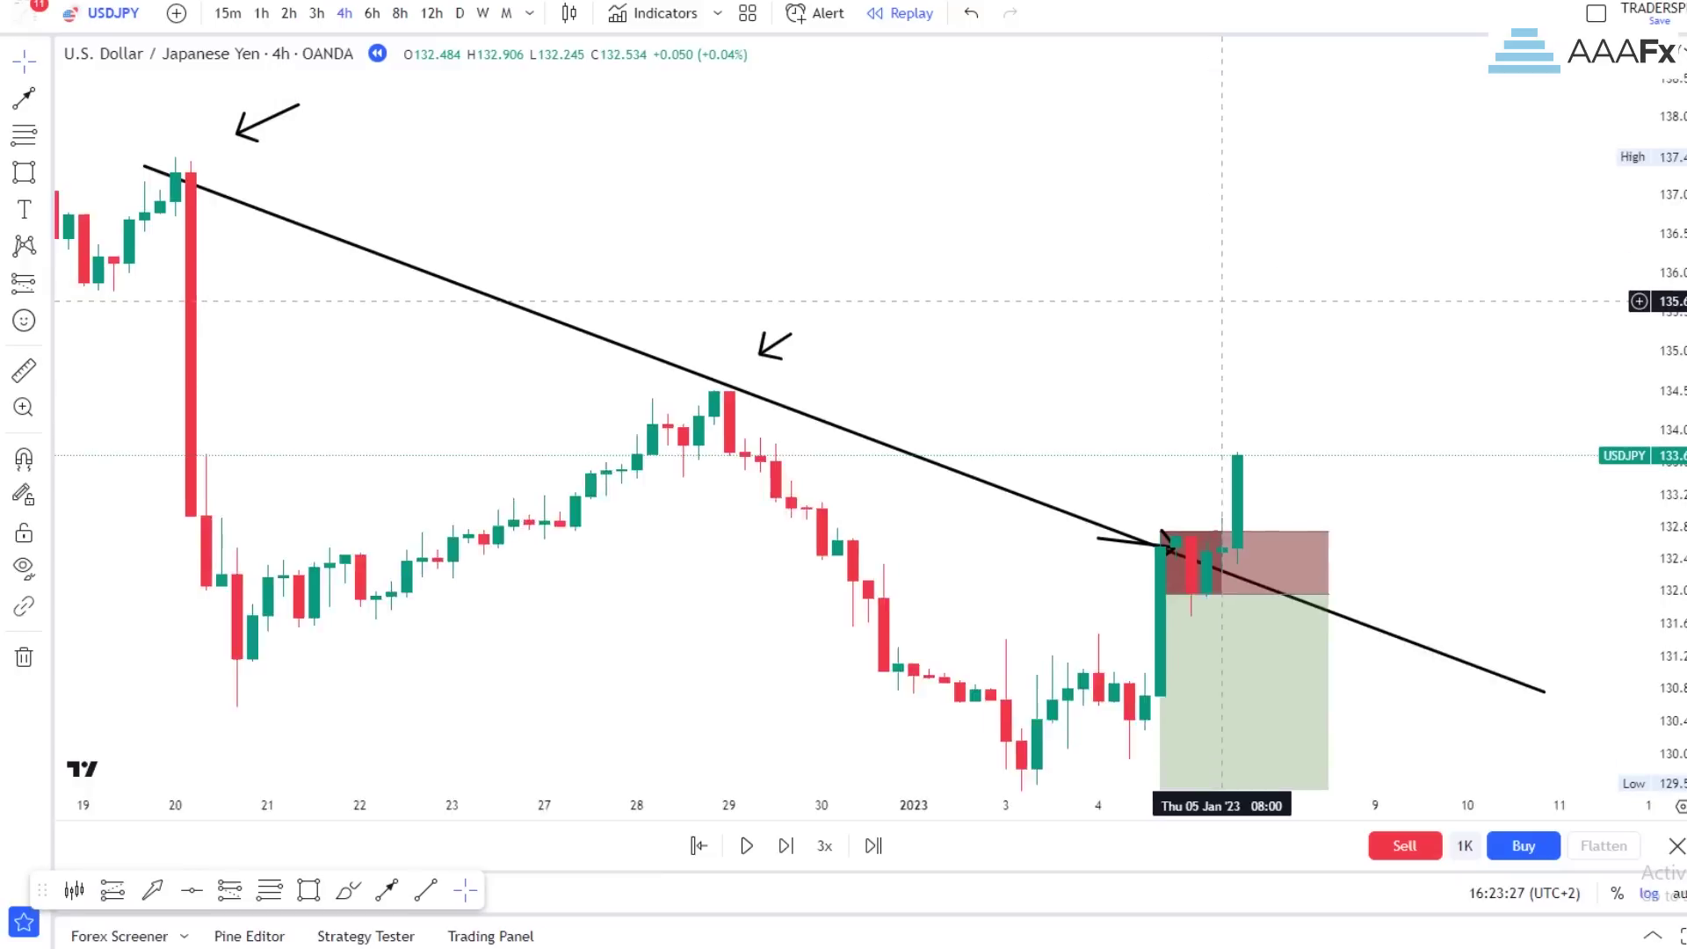
pyautogui.scroll(-5, 1381, 290)
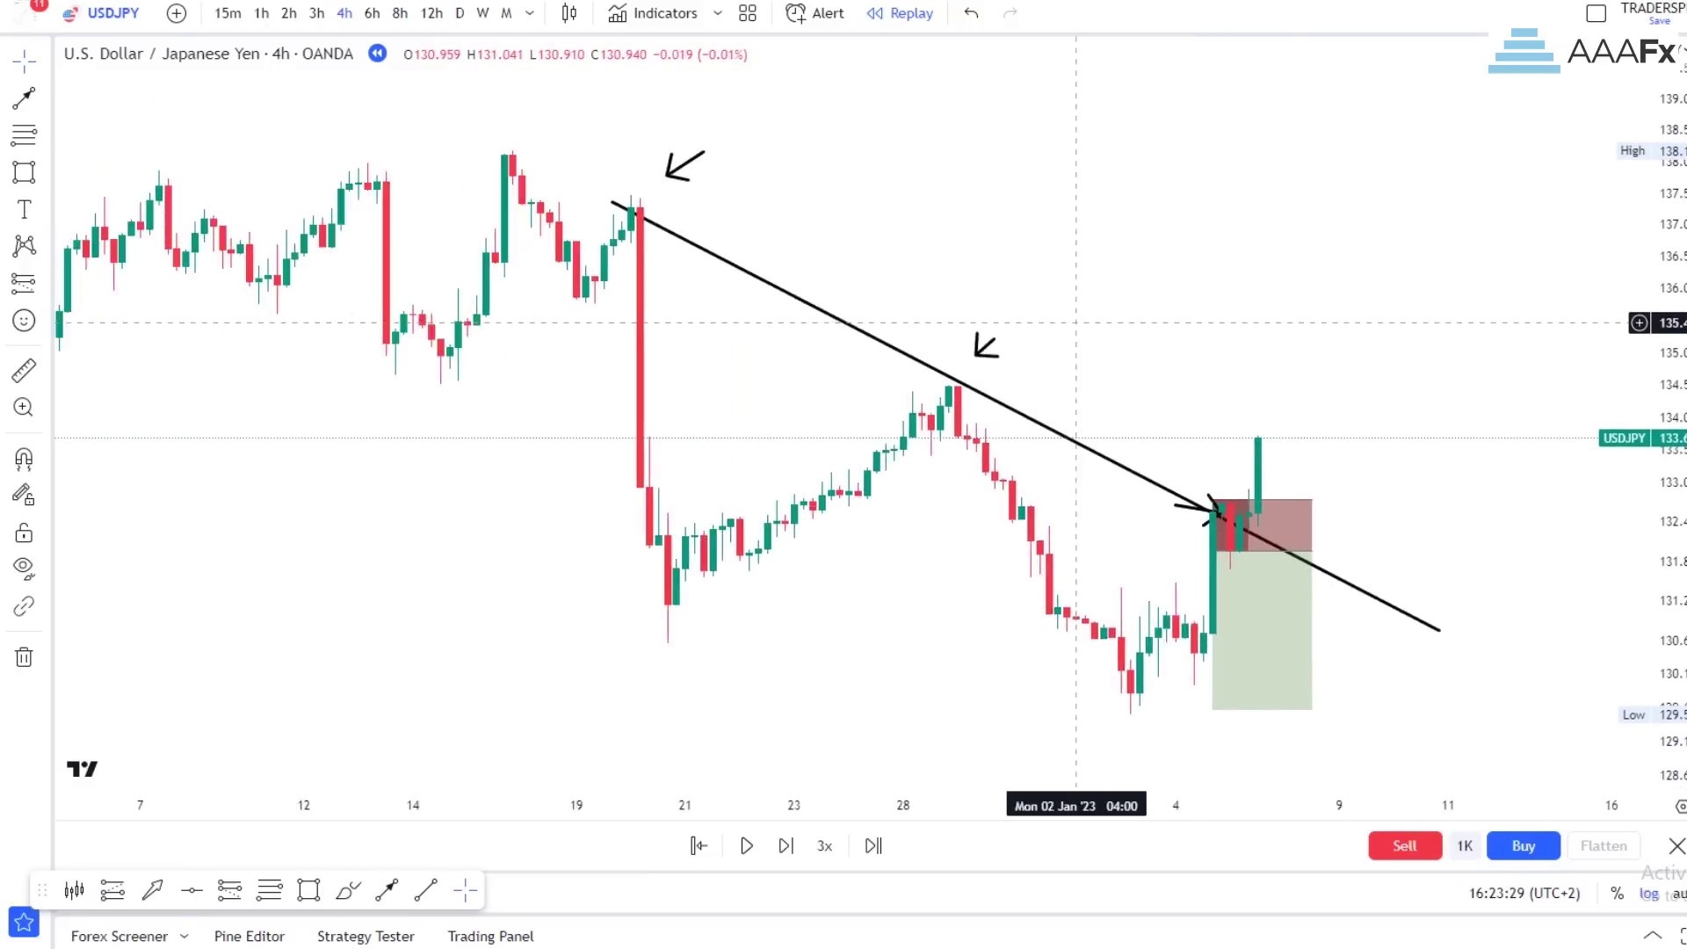
pyautogui.moveTo(1381, 290); pyautogui.dragTo(1230, 335)
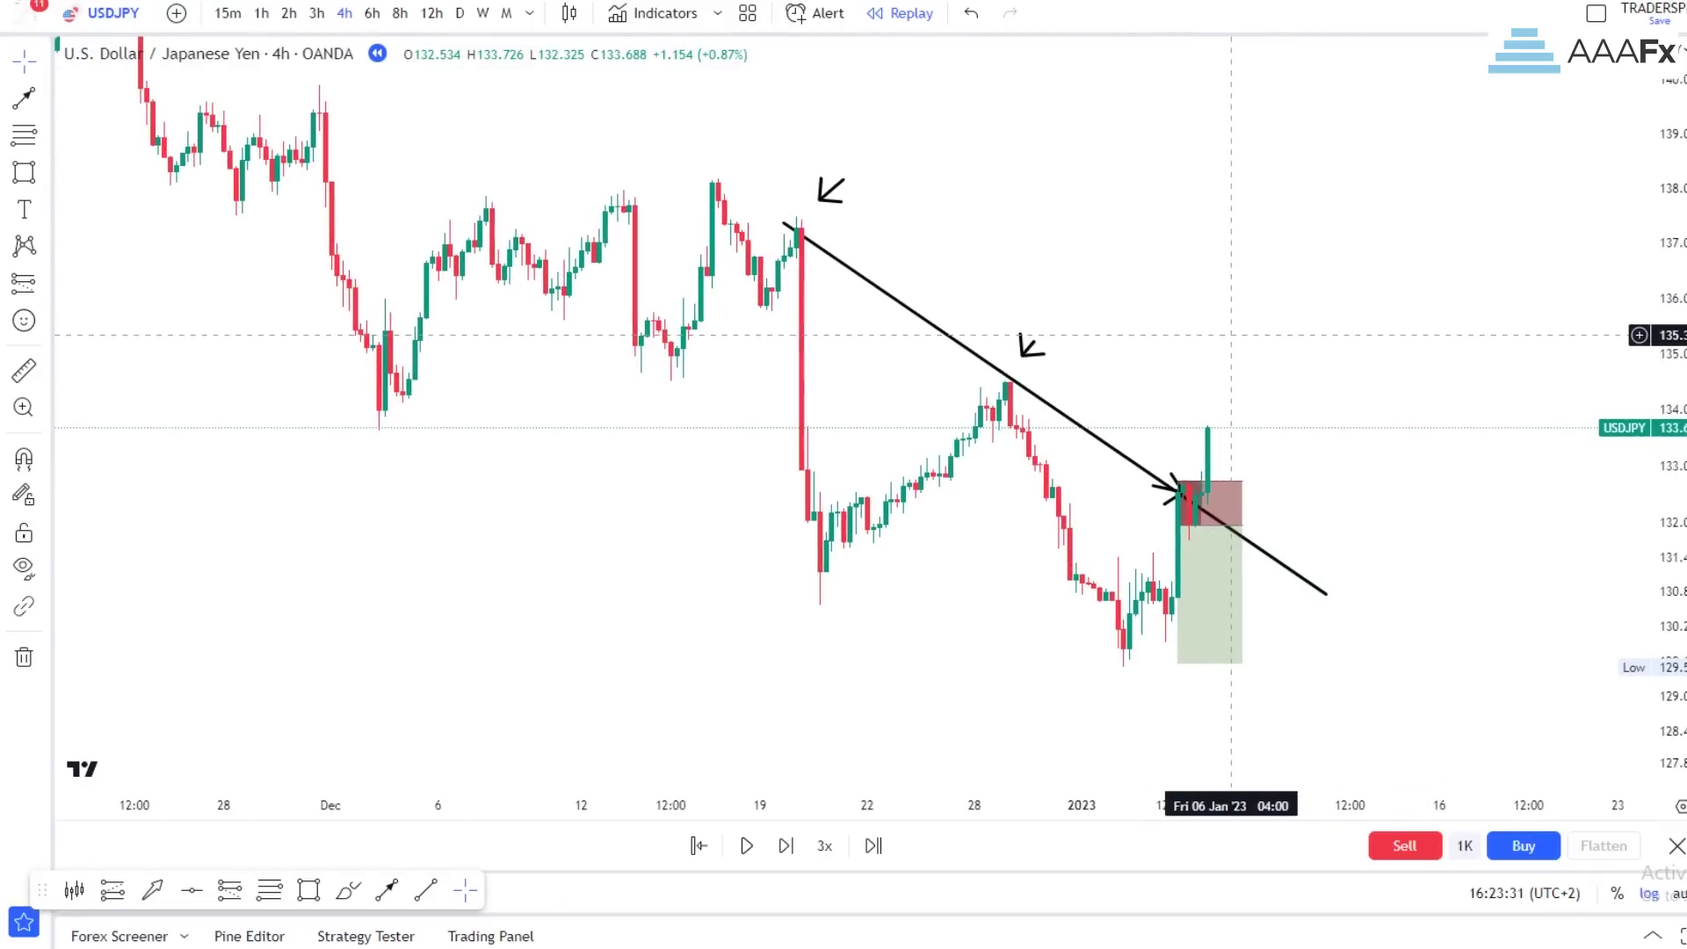
pyautogui.scroll(1, 408, 764)
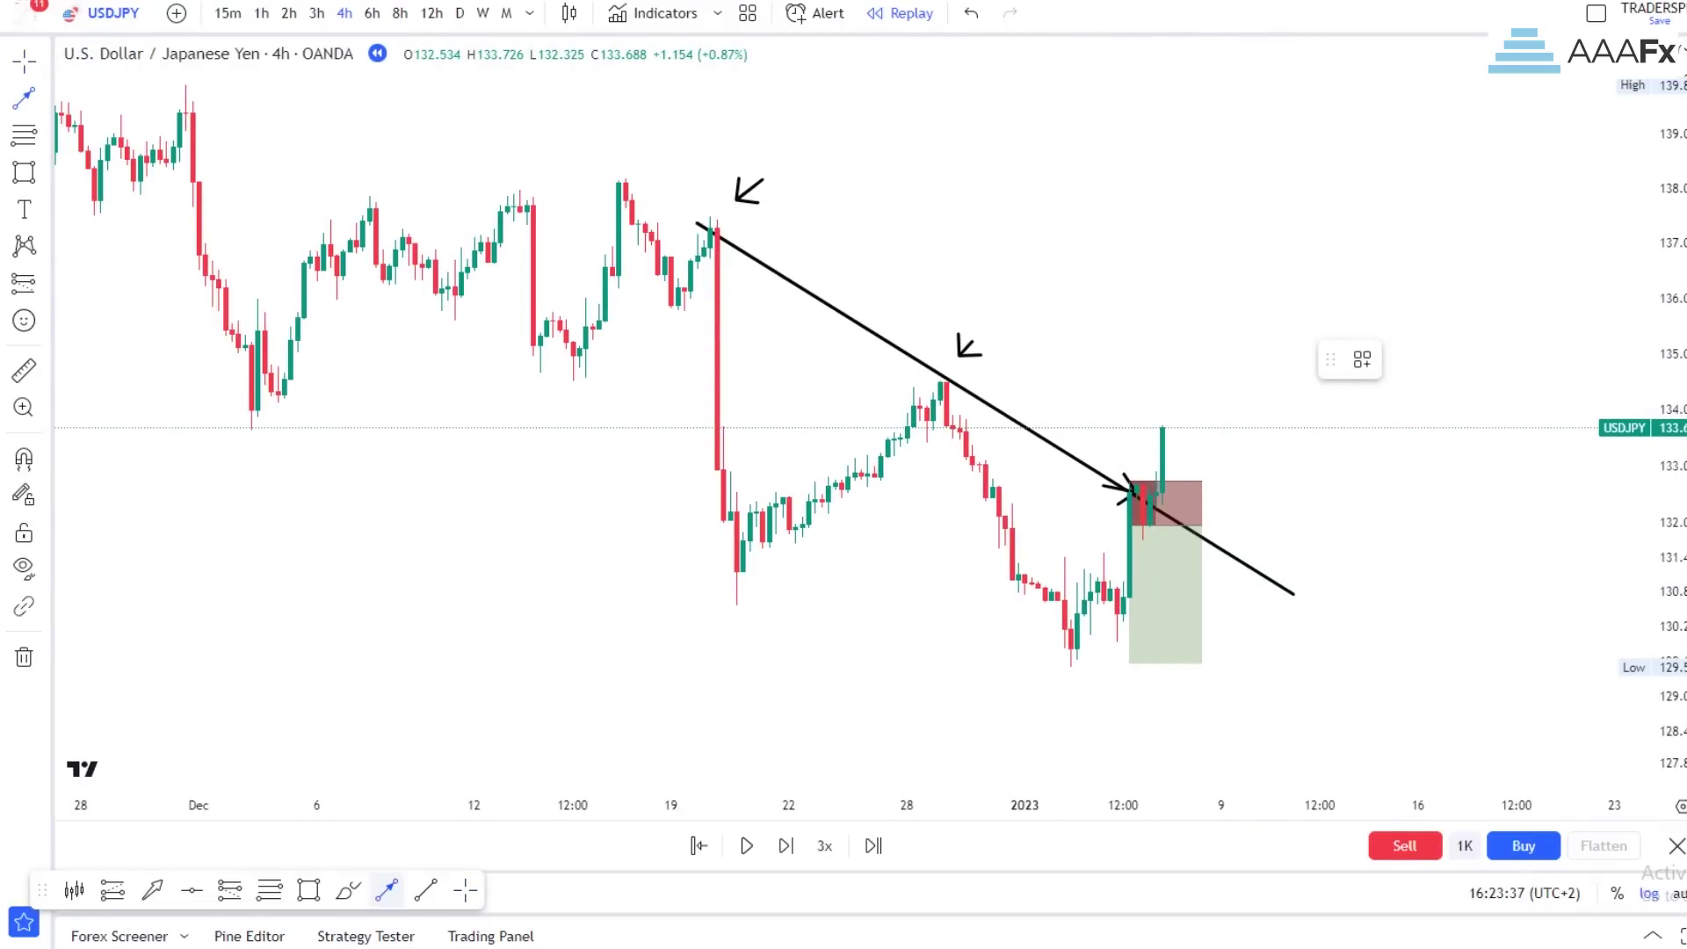
# Try drawing extra arrows at the trend line's touches and undo them
pyautogui.moveTo(783, 181); pyautogui.dragTo(749, 225)
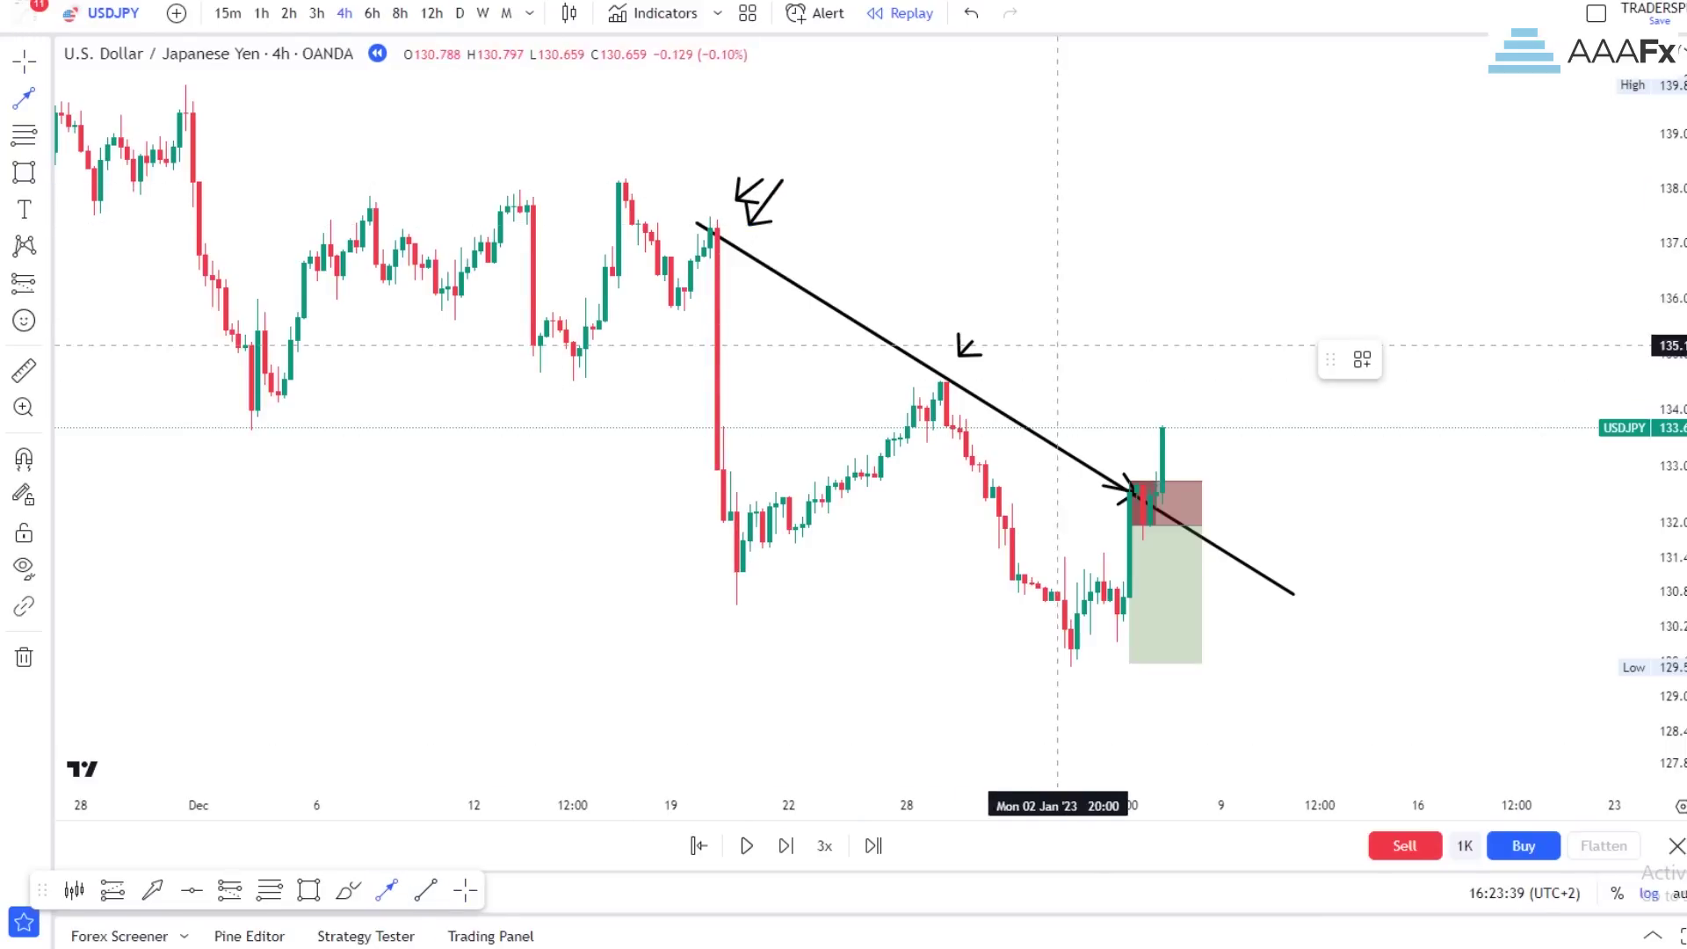
pyautogui.moveTo(1057, 318); pyautogui.dragTo(965, 372)
pyautogui.click(387, 890)
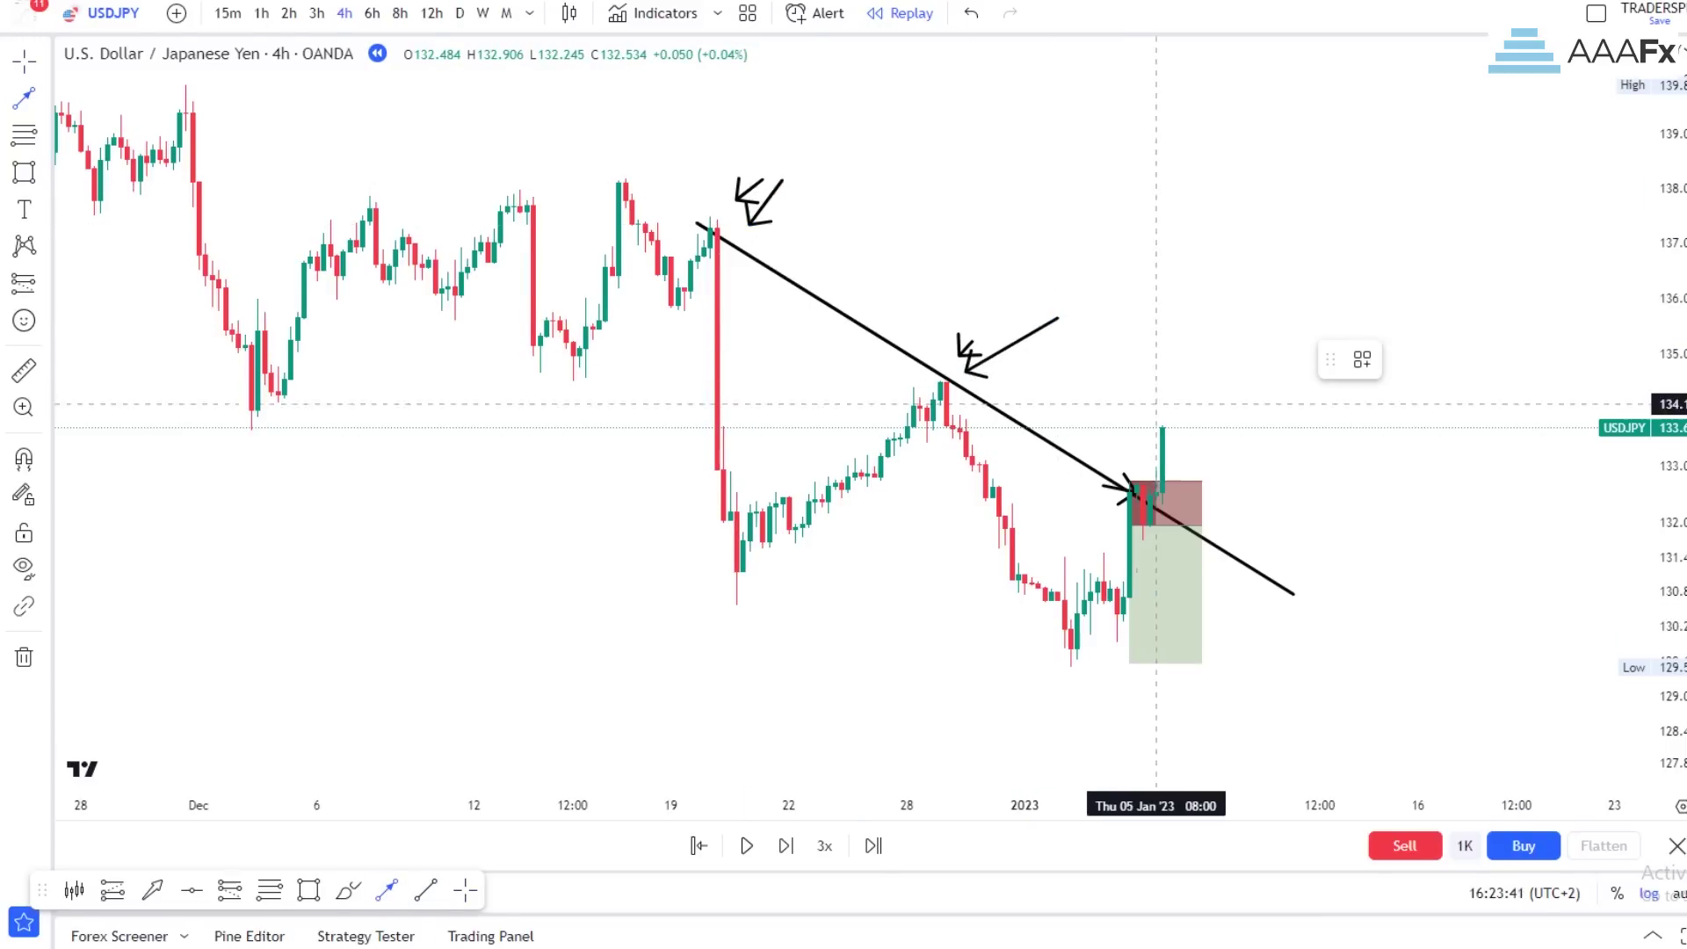
pyautogui.moveTo(1142, 440); pyautogui.dragTo(1140, 467)
pyautogui.click(971, 14)
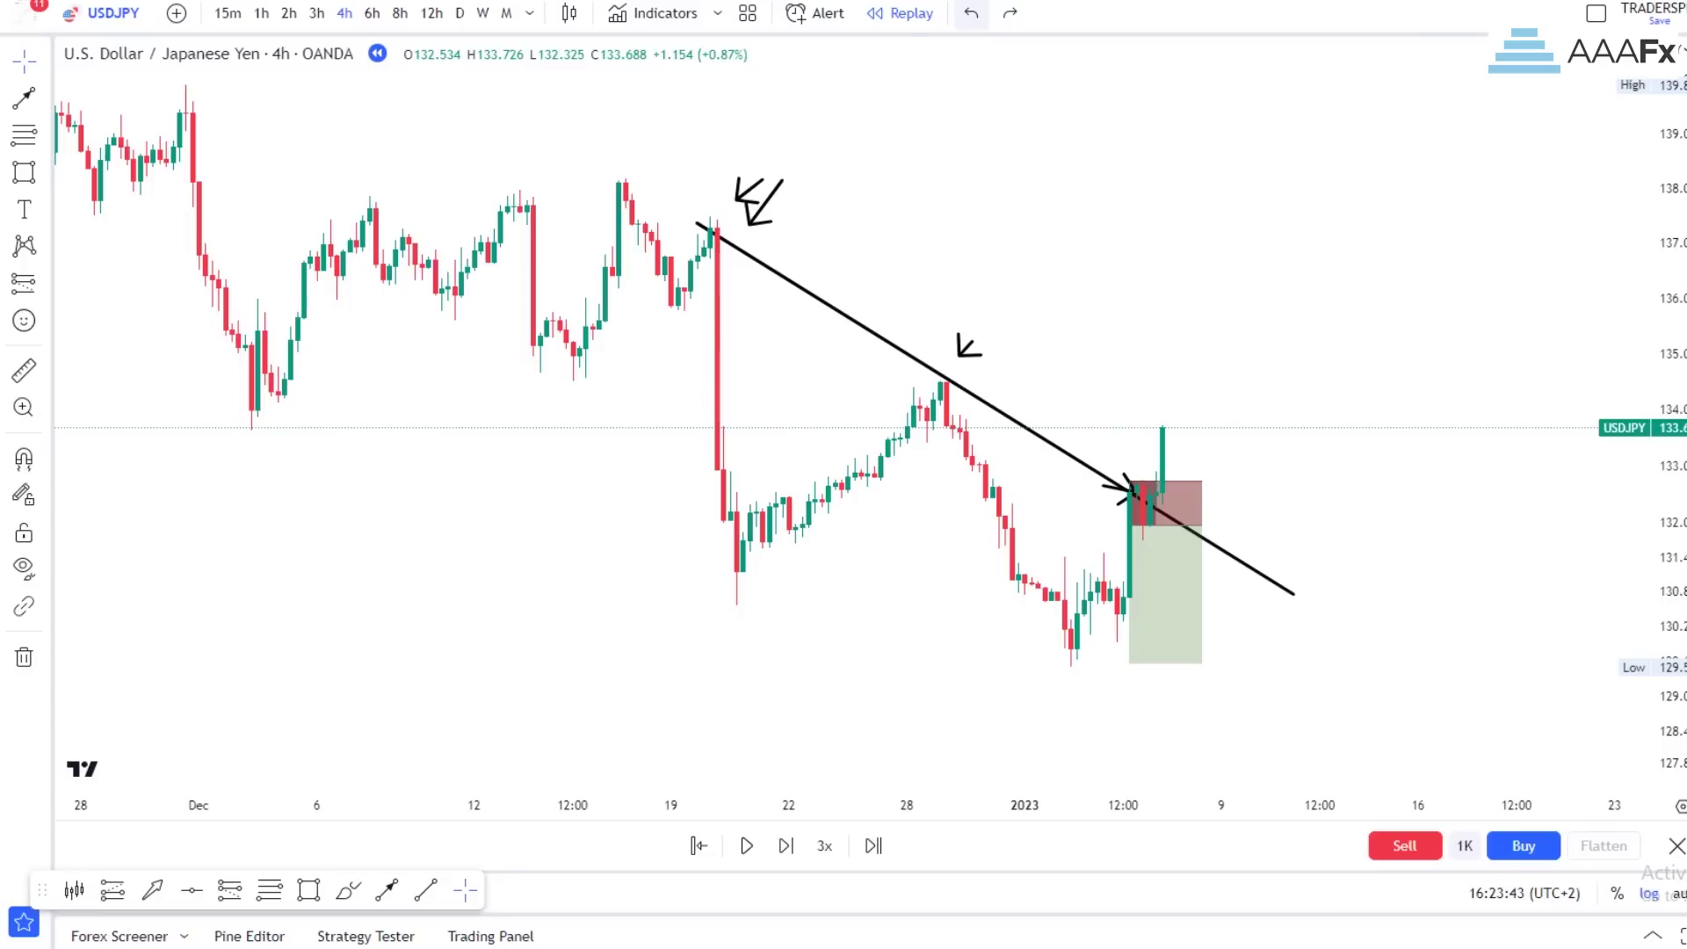
# Delete the arrows marking the first and second touches, leaving only the one at the third touch
pyautogui.click(961, 356)
pyautogui.press('Escape')
pyautogui.click(1665, 360)
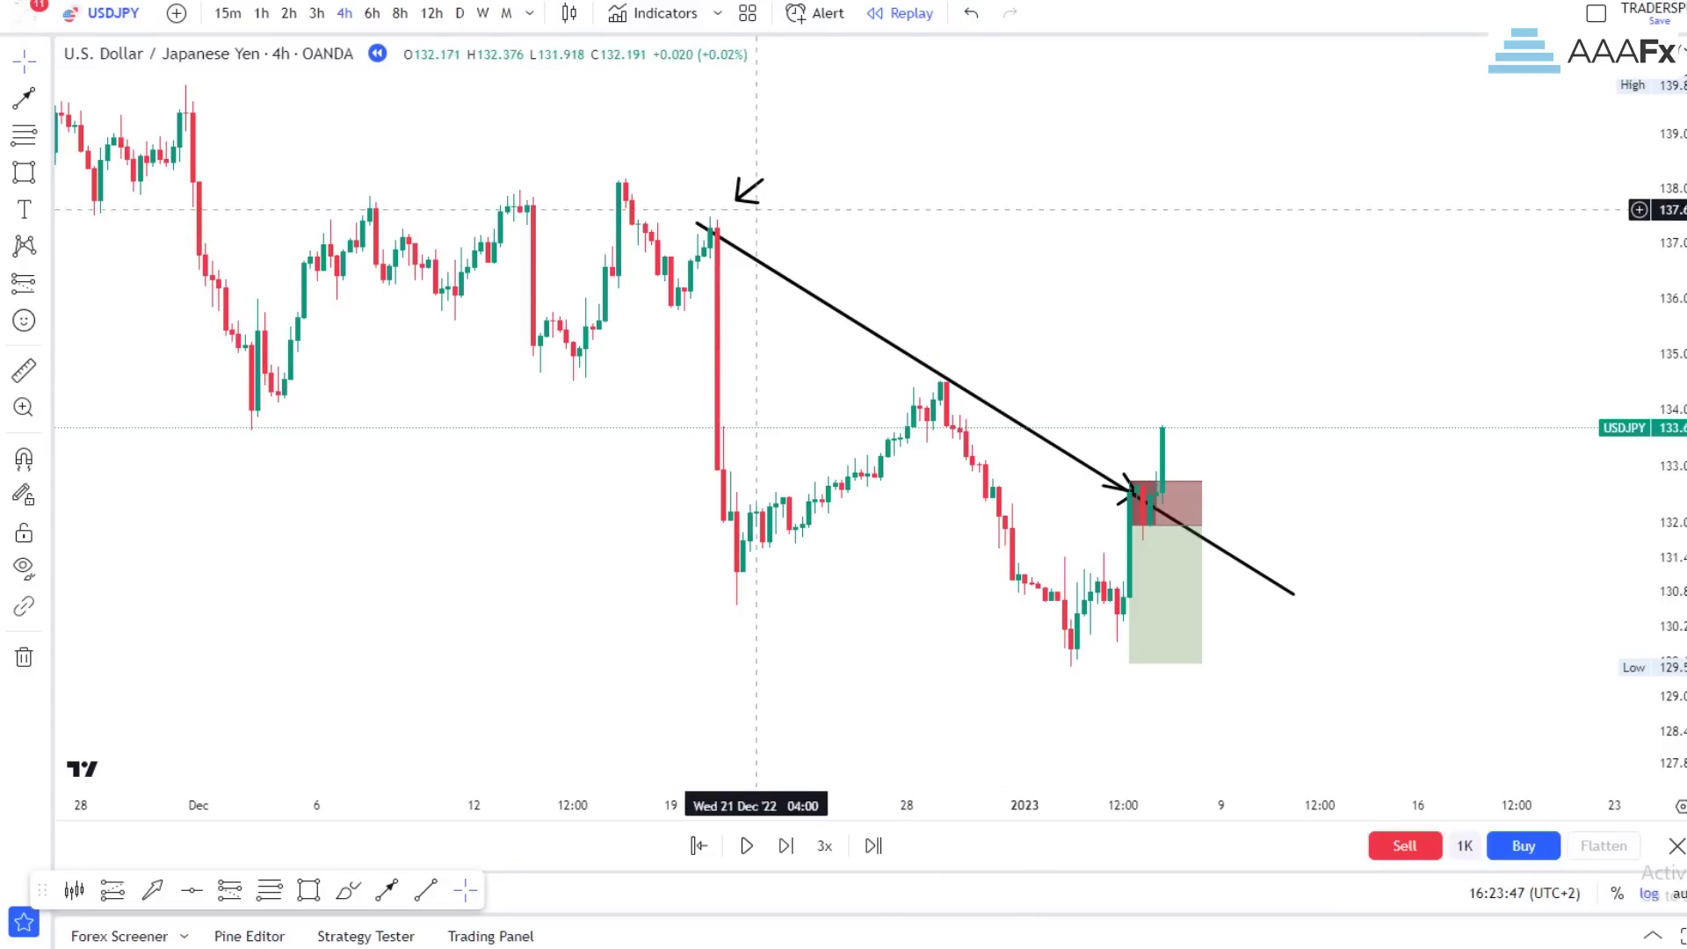
pyautogui.click(735, 198)
pyautogui.press('Delete')
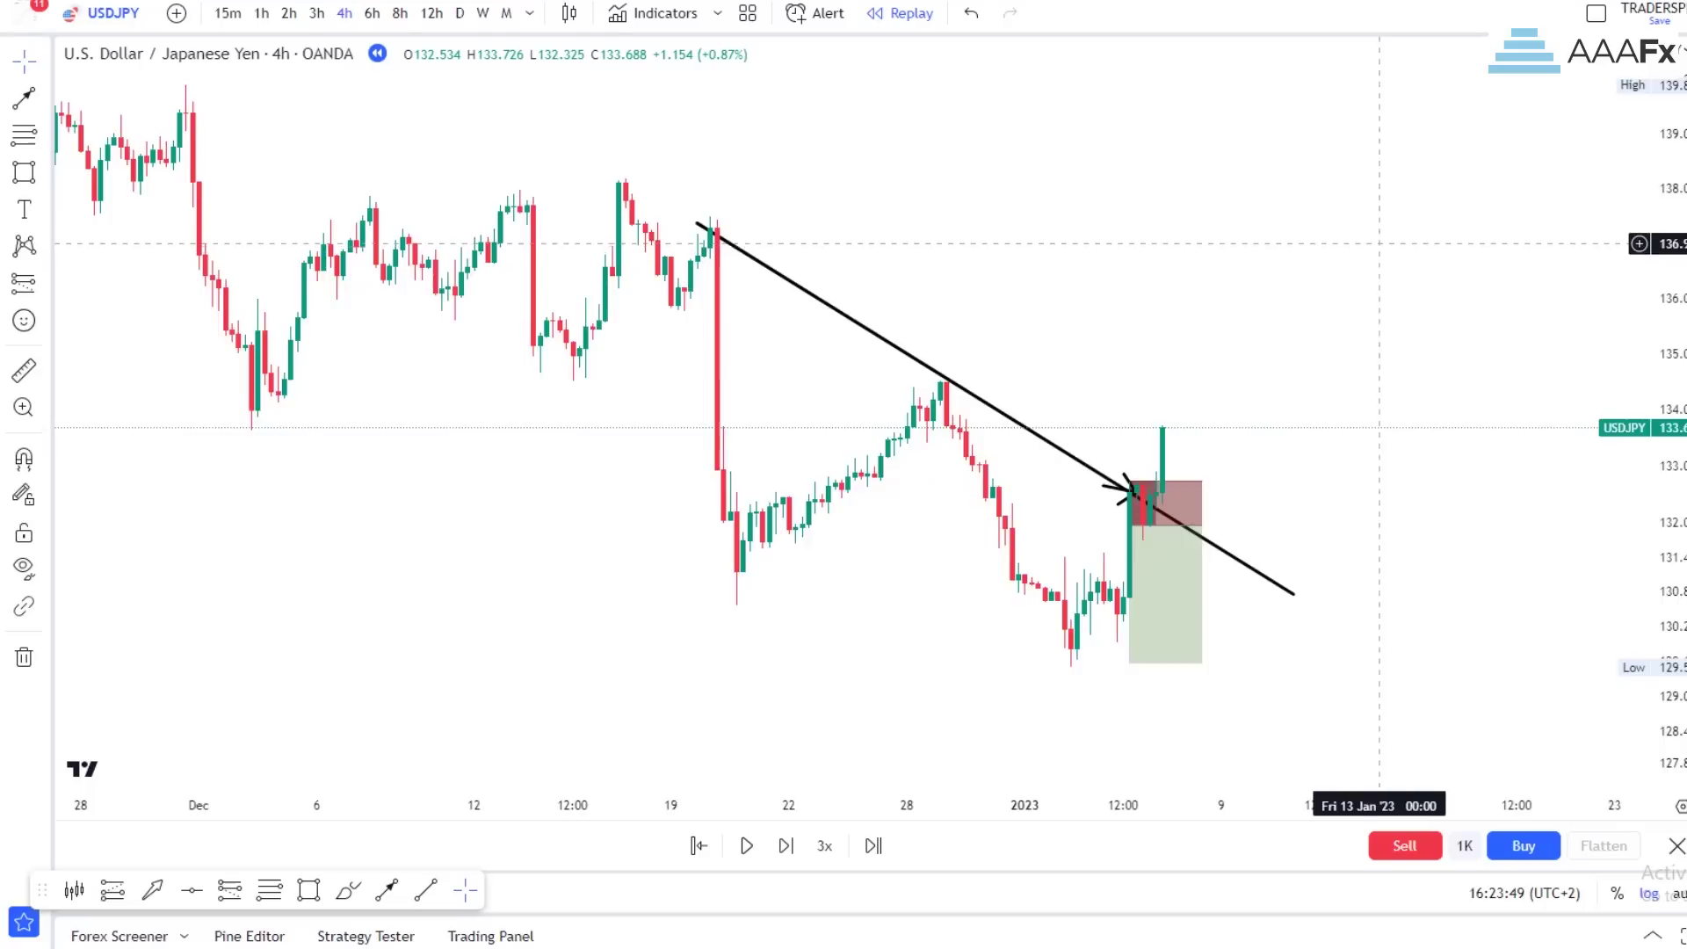
# Examine the wider downtrend from November to January around the trend line and the short position
pyautogui.moveTo(1384, 239); pyautogui.dragTo(1329, 249)
pyautogui.scroll(-5, 1223, 358)
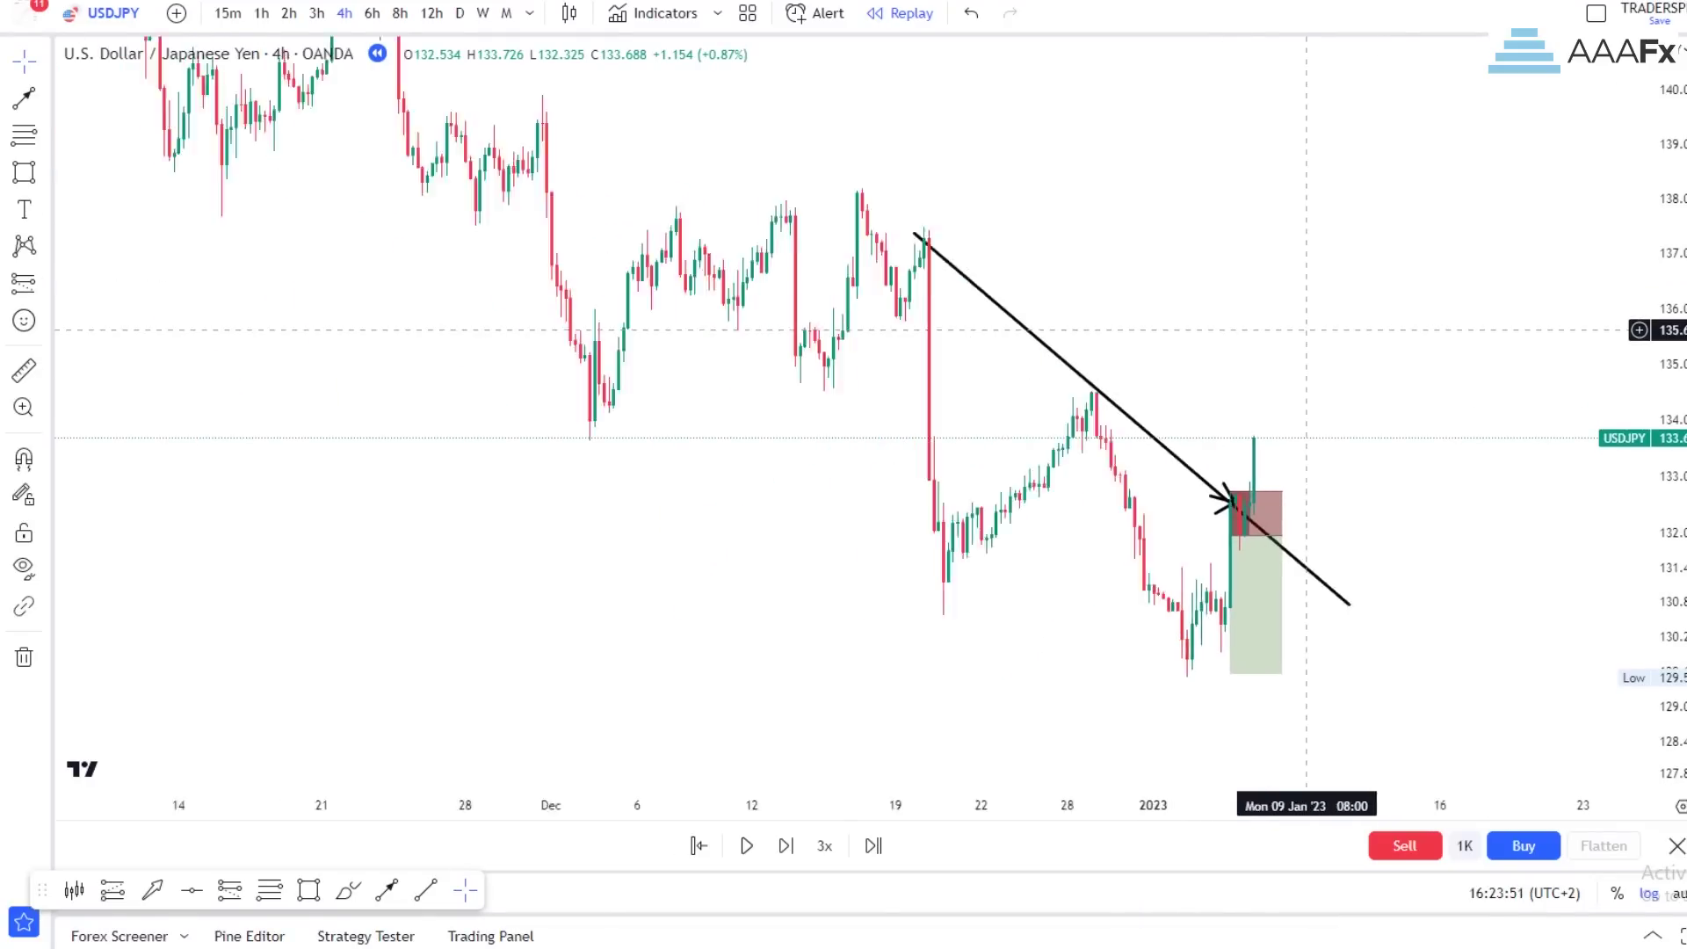
pyautogui.scroll(-5, 1291, 501)
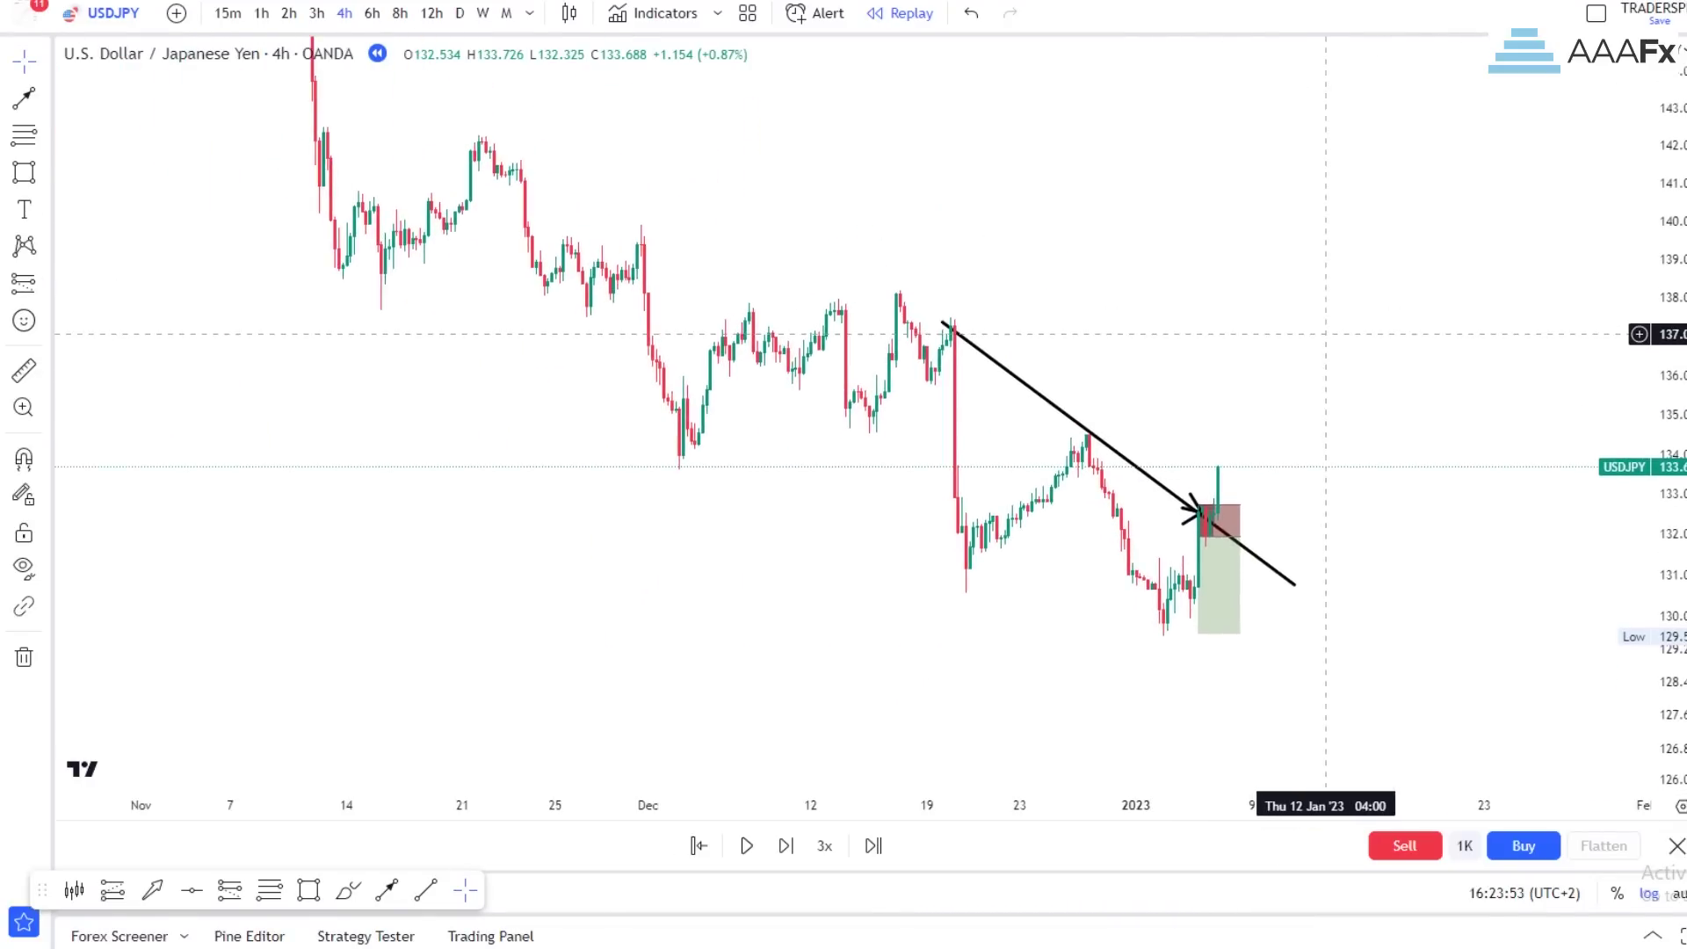
pyautogui.moveTo(1663, 140); pyautogui.dragTo(1663, 286)
pyautogui.moveTo(1432, 292); pyautogui.dragTo(1358, 301)
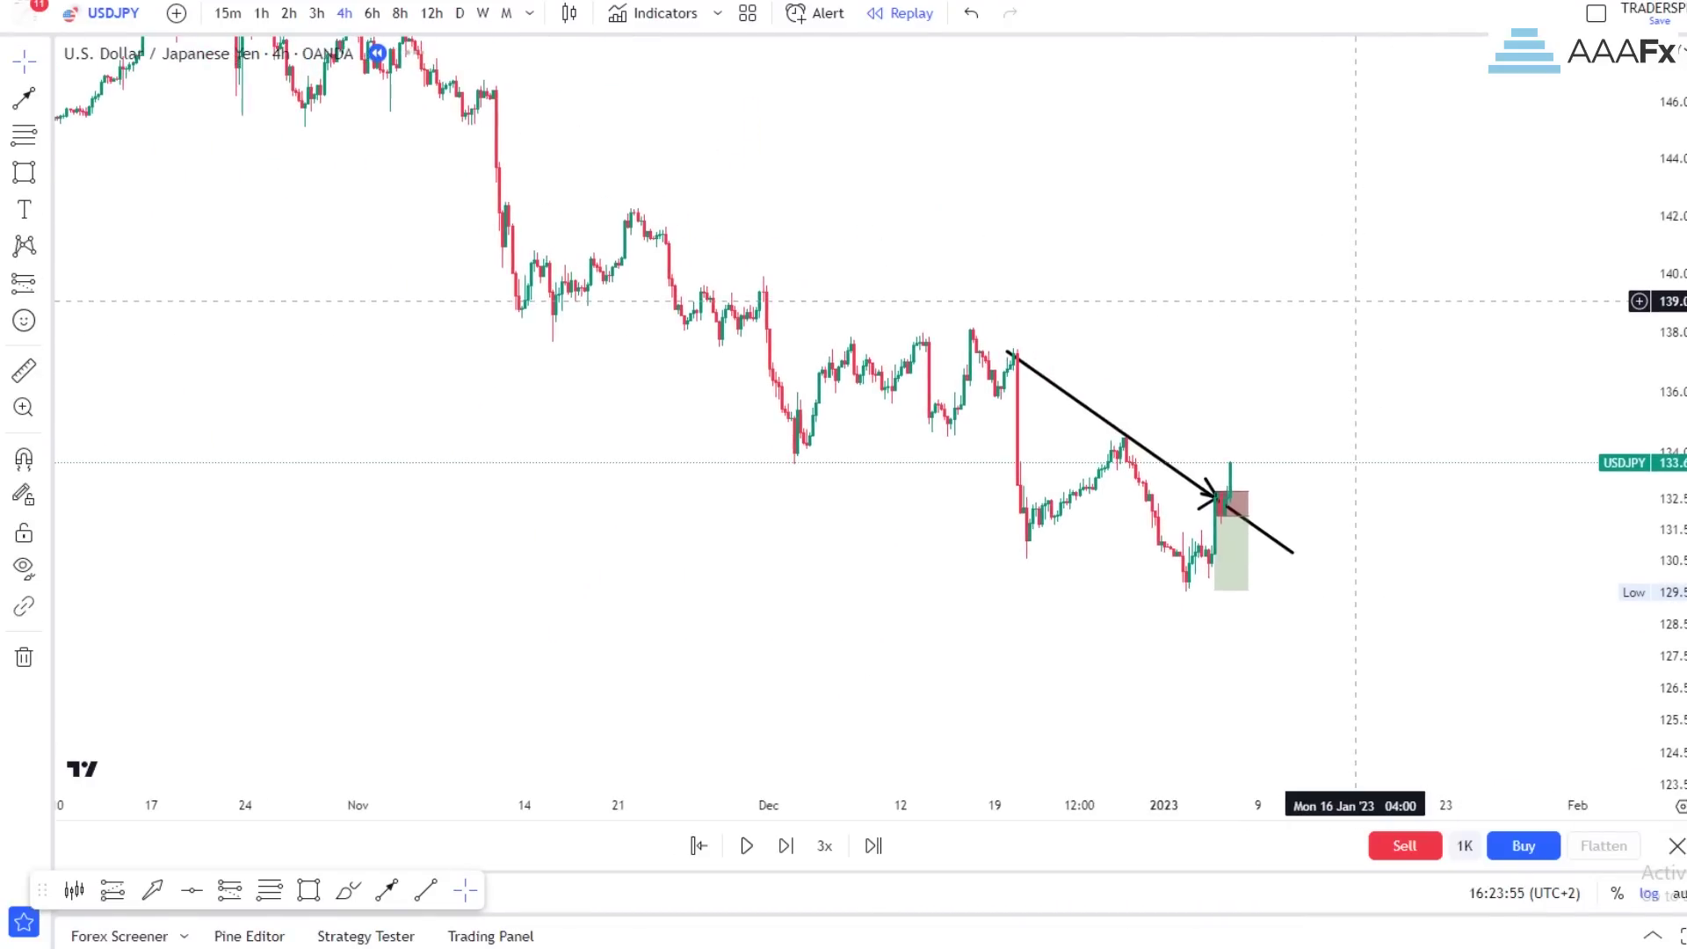
pyautogui.scroll(3, 1317, 332)
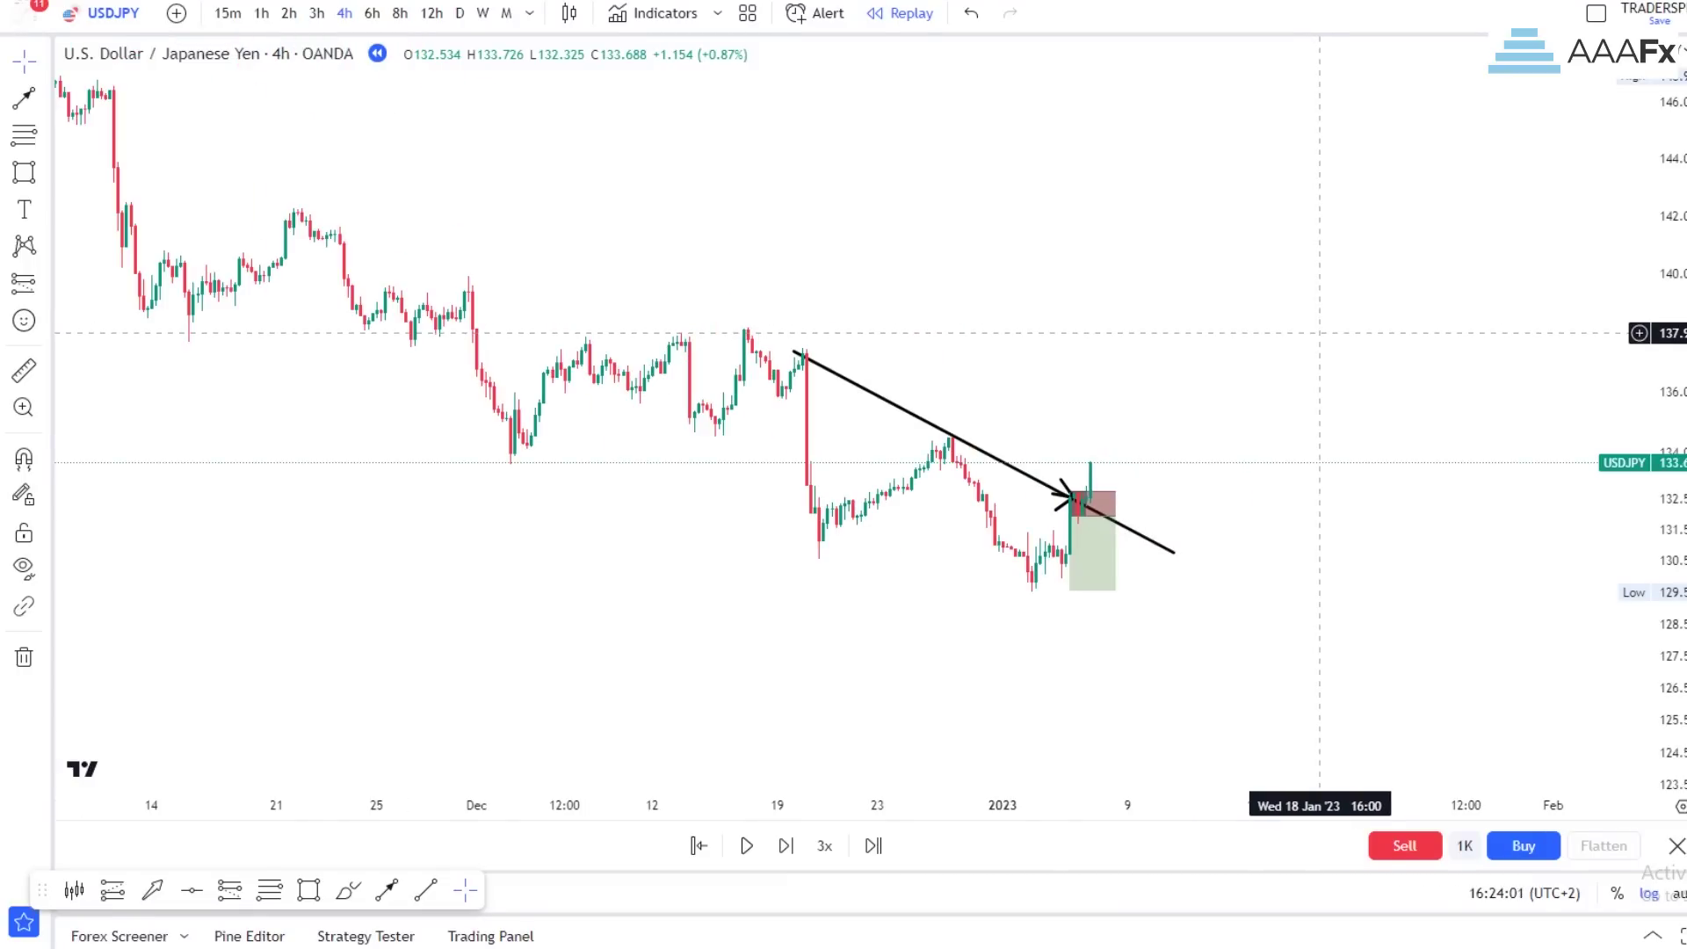
pyautogui.scroll(4, 1177, 475)
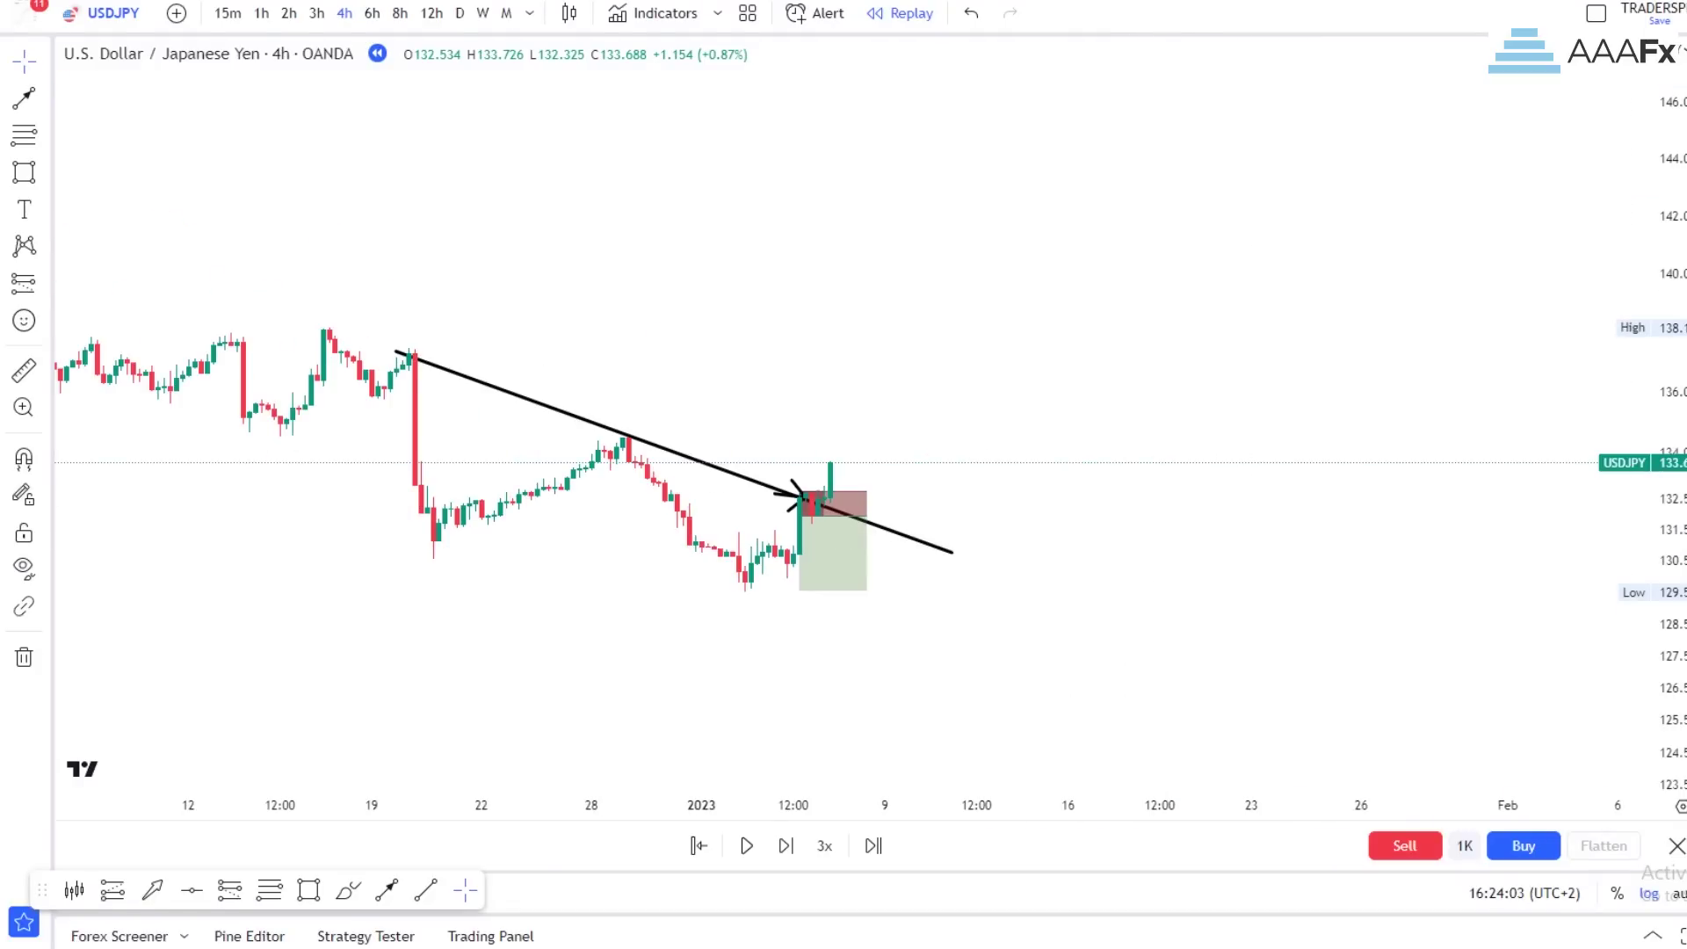
# Try marking the short position's stop level with a thin horizontal rectangle spanning 3 to 11 January 2023
pyautogui.scroll(5, 1274, 378)
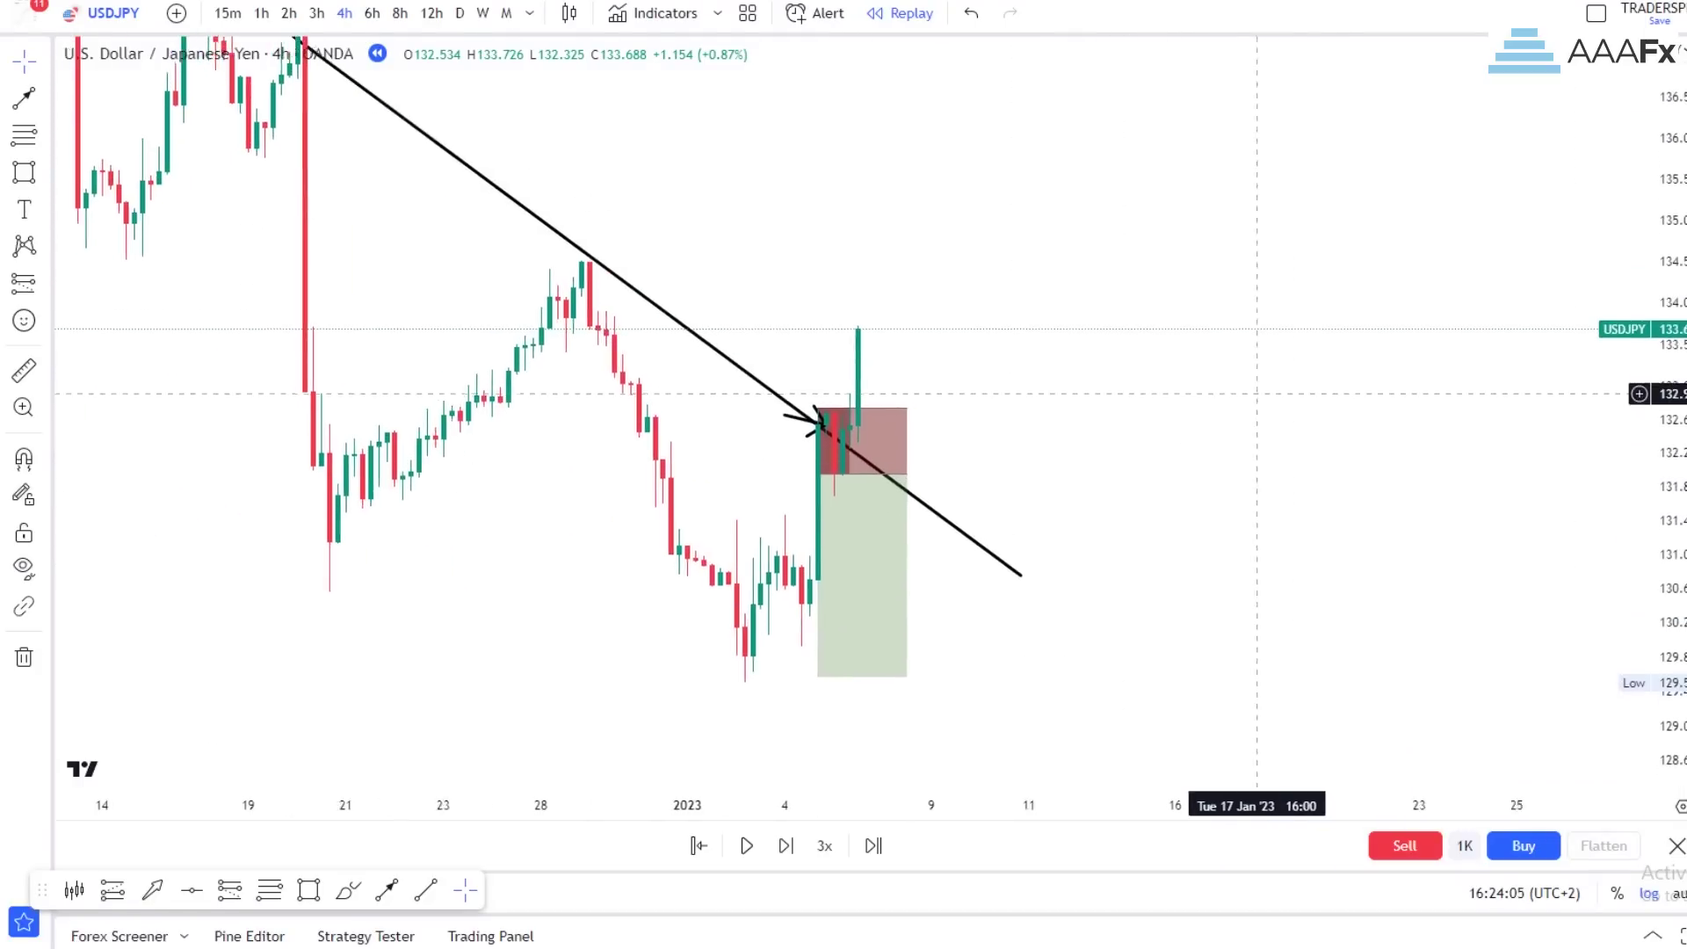
pyautogui.moveTo(1142, 380); pyautogui.dragTo(1228, 387)
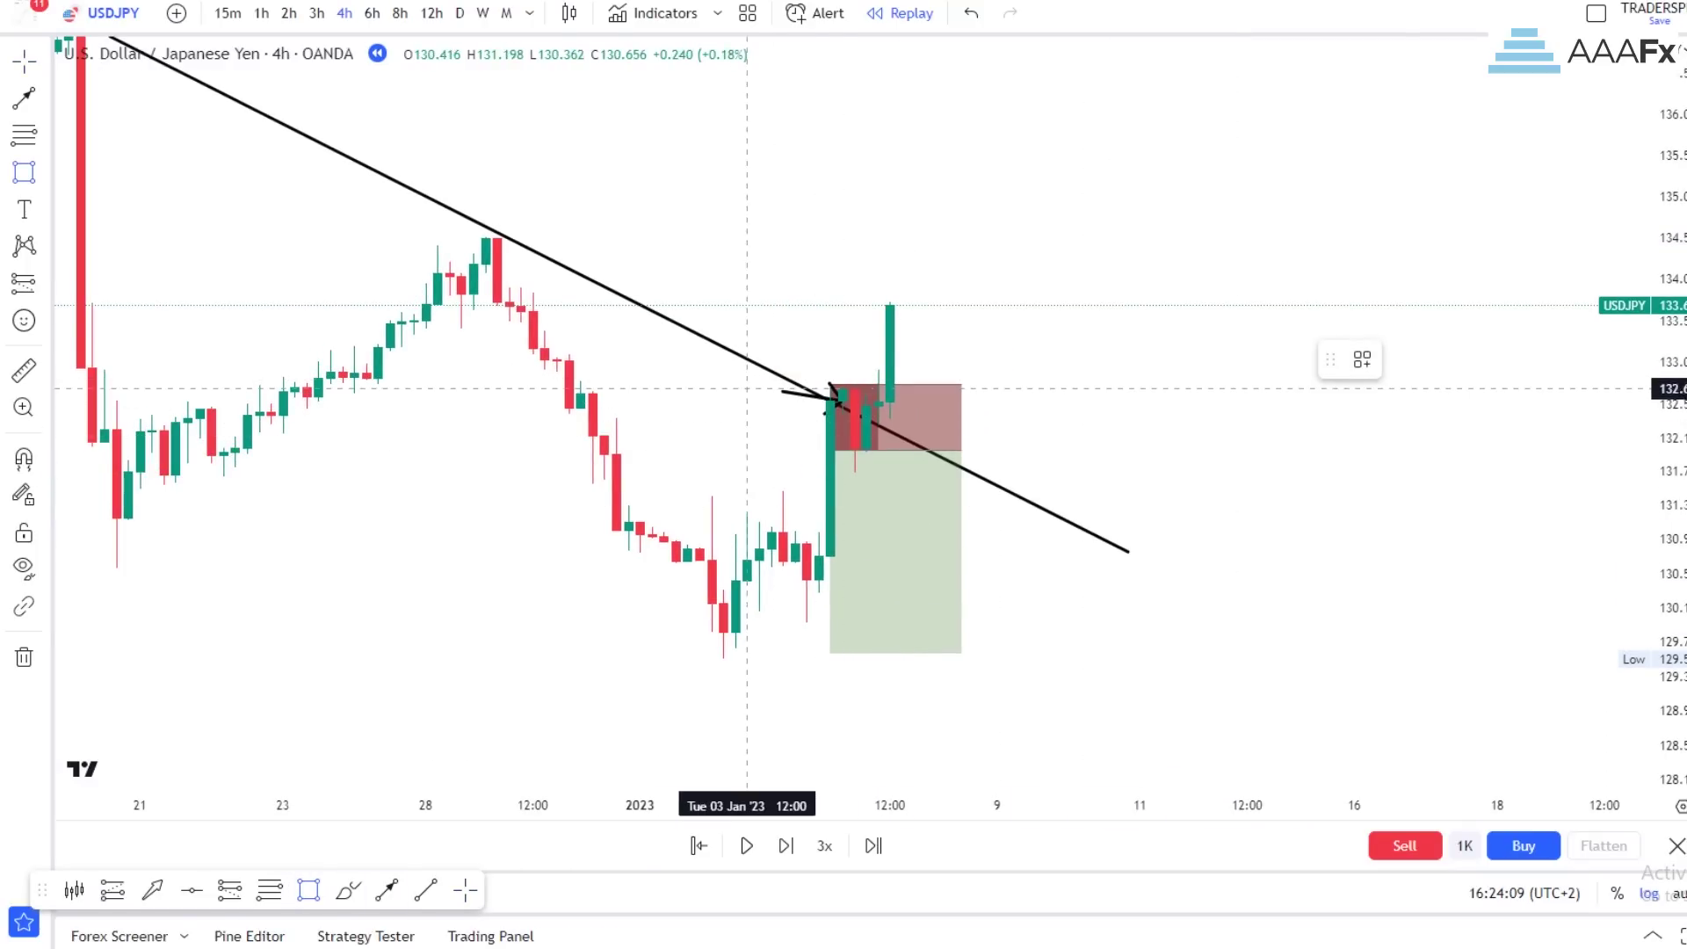
pyautogui.moveTo(771, 384); pyautogui.dragTo(1175, 384)
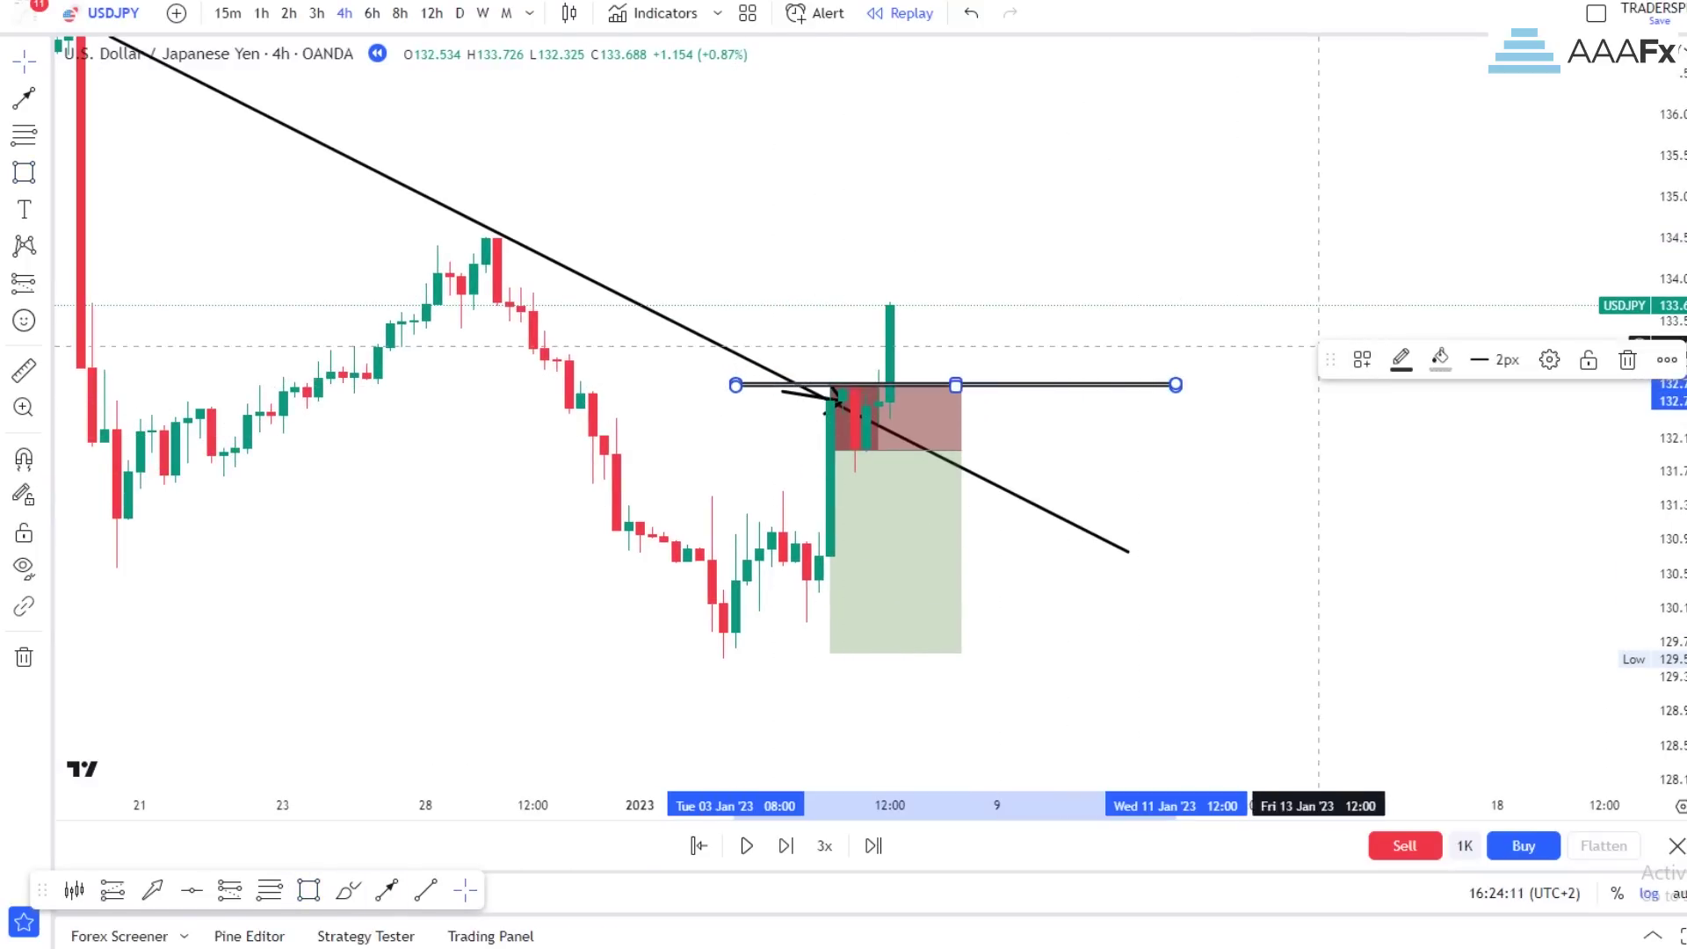
# Try pointing arrows at the three touches of the descending trend line and undo them
pyautogui.scroll(-2, 1179, 262)
pyautogui.moveTo(1656, 220); pyautogui.dragTo(1656, 351)
pyautogui.moveTo(1298, 211); pyautogui.dragTo(1369, 428)
pyautogui.scroll(-2, 1368, 428)
pyautogui.moveTo(1656, 246); pyautogui.dragTo(1656, 474)
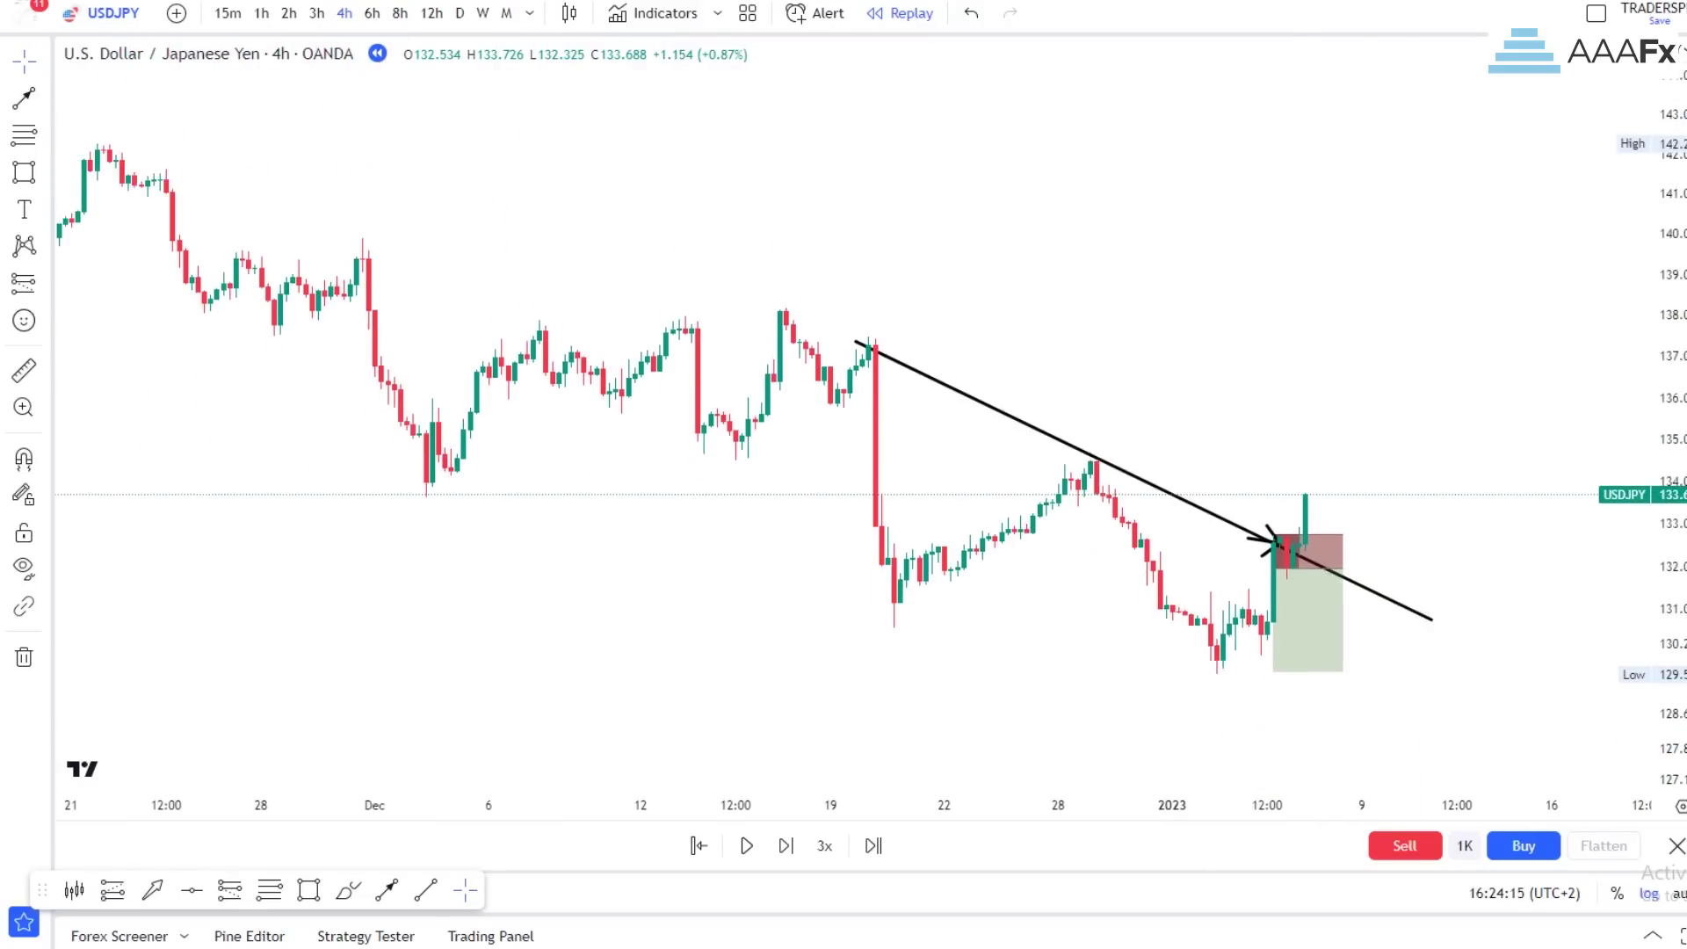
pyautogui.moveTo(1450, 409); pyautogui.dragTo(1323, 381)
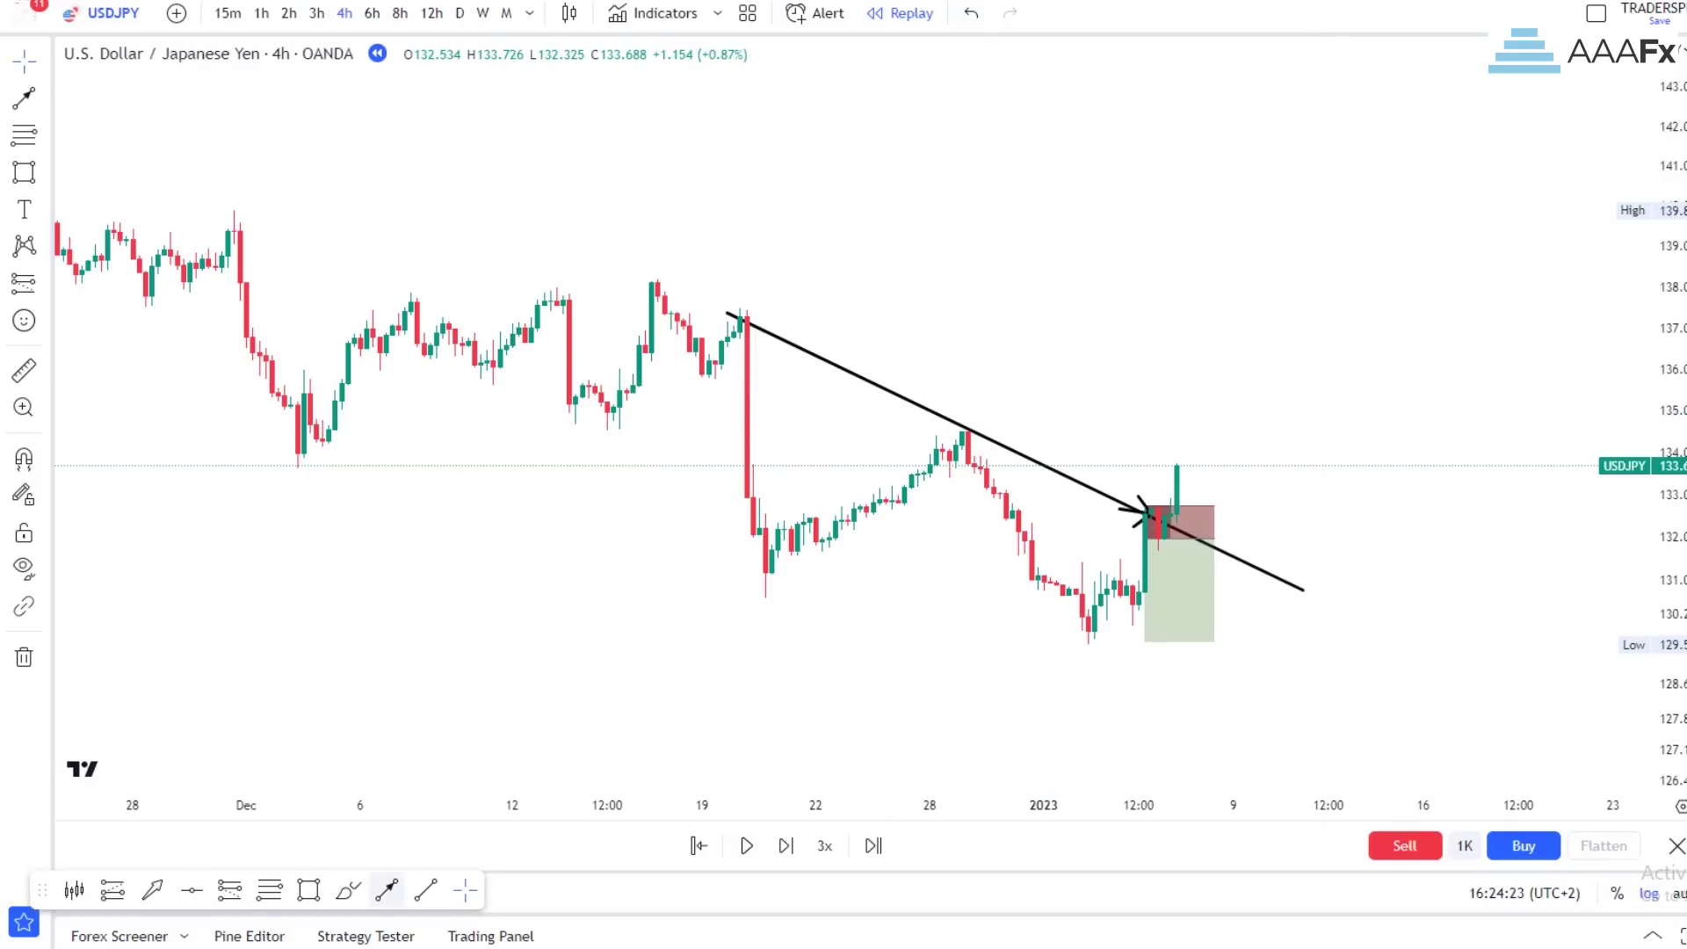
pyautogui.click(386, 890)
pyautogui.click(809, 292)
pyautogui.click(778, 318)
pyautogui.click(387, 890)
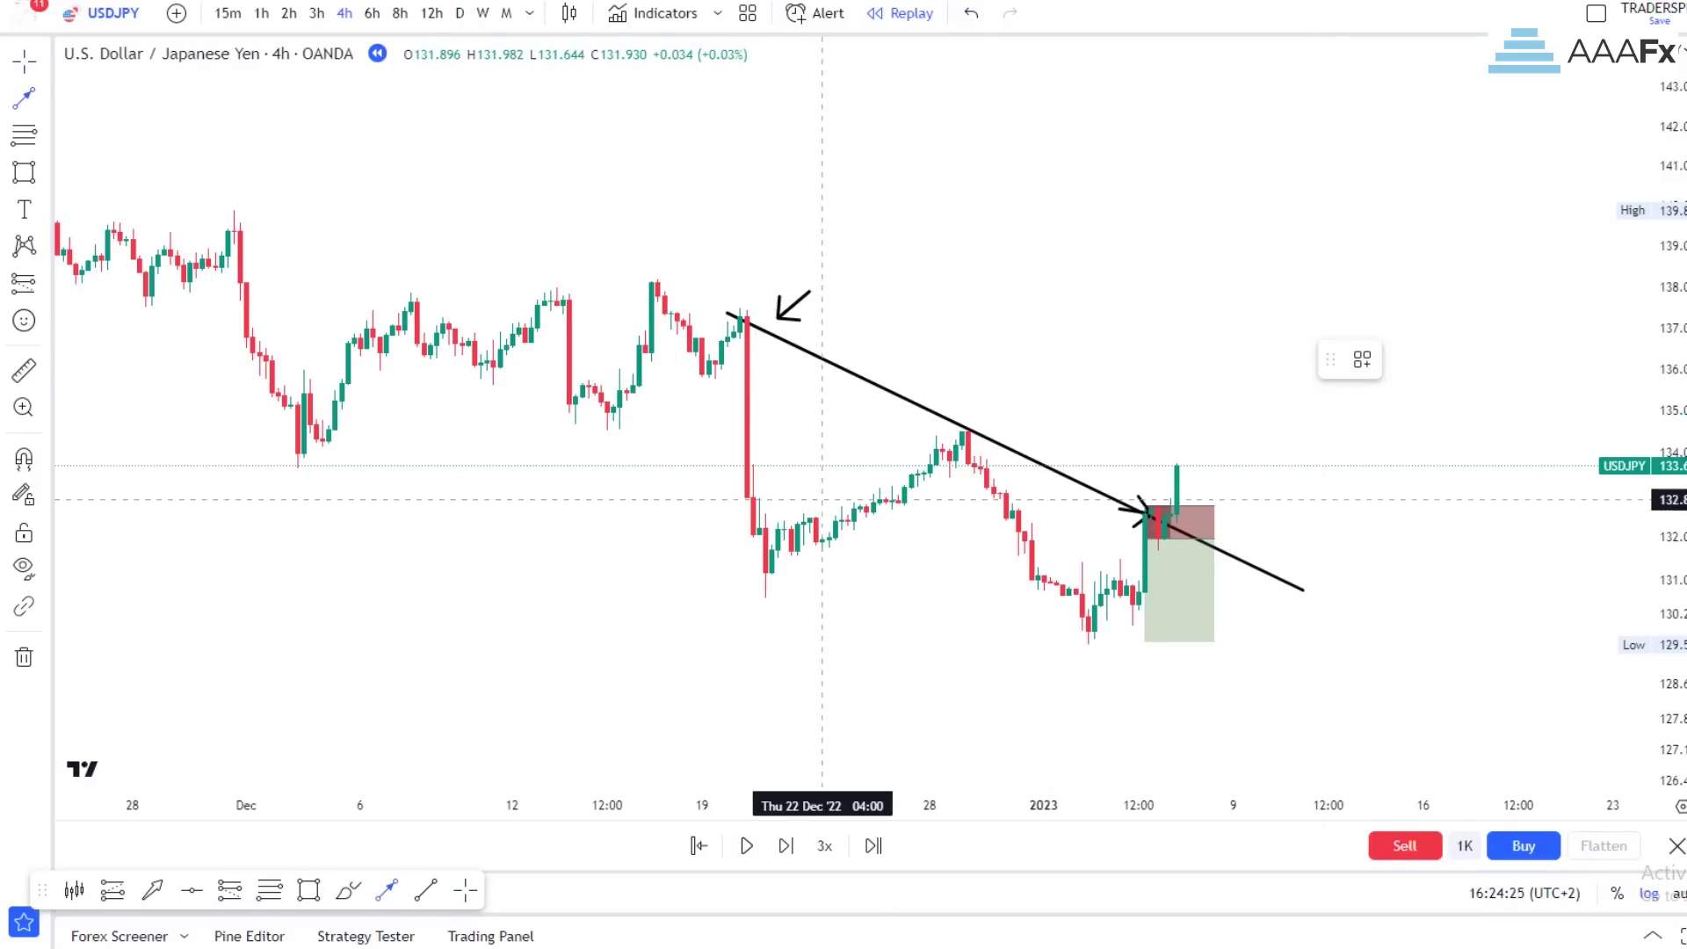
pyautogui.click(1032, 383)
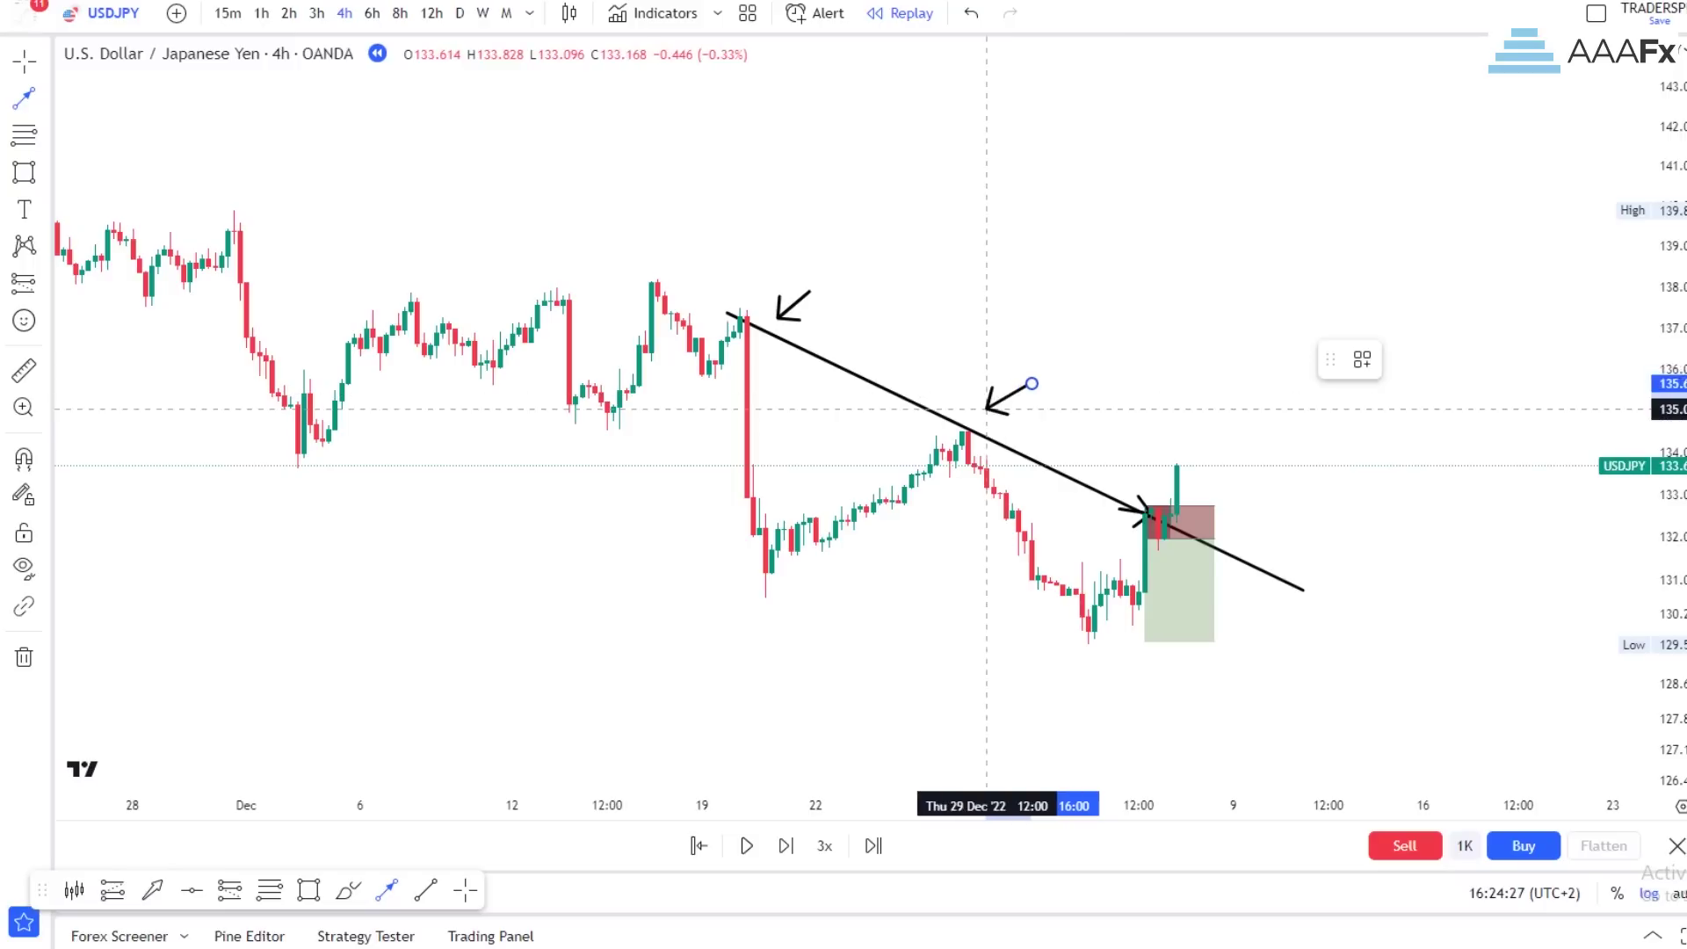
pyautogui.click(989, 411)
pyautogui.click(1208, 421)
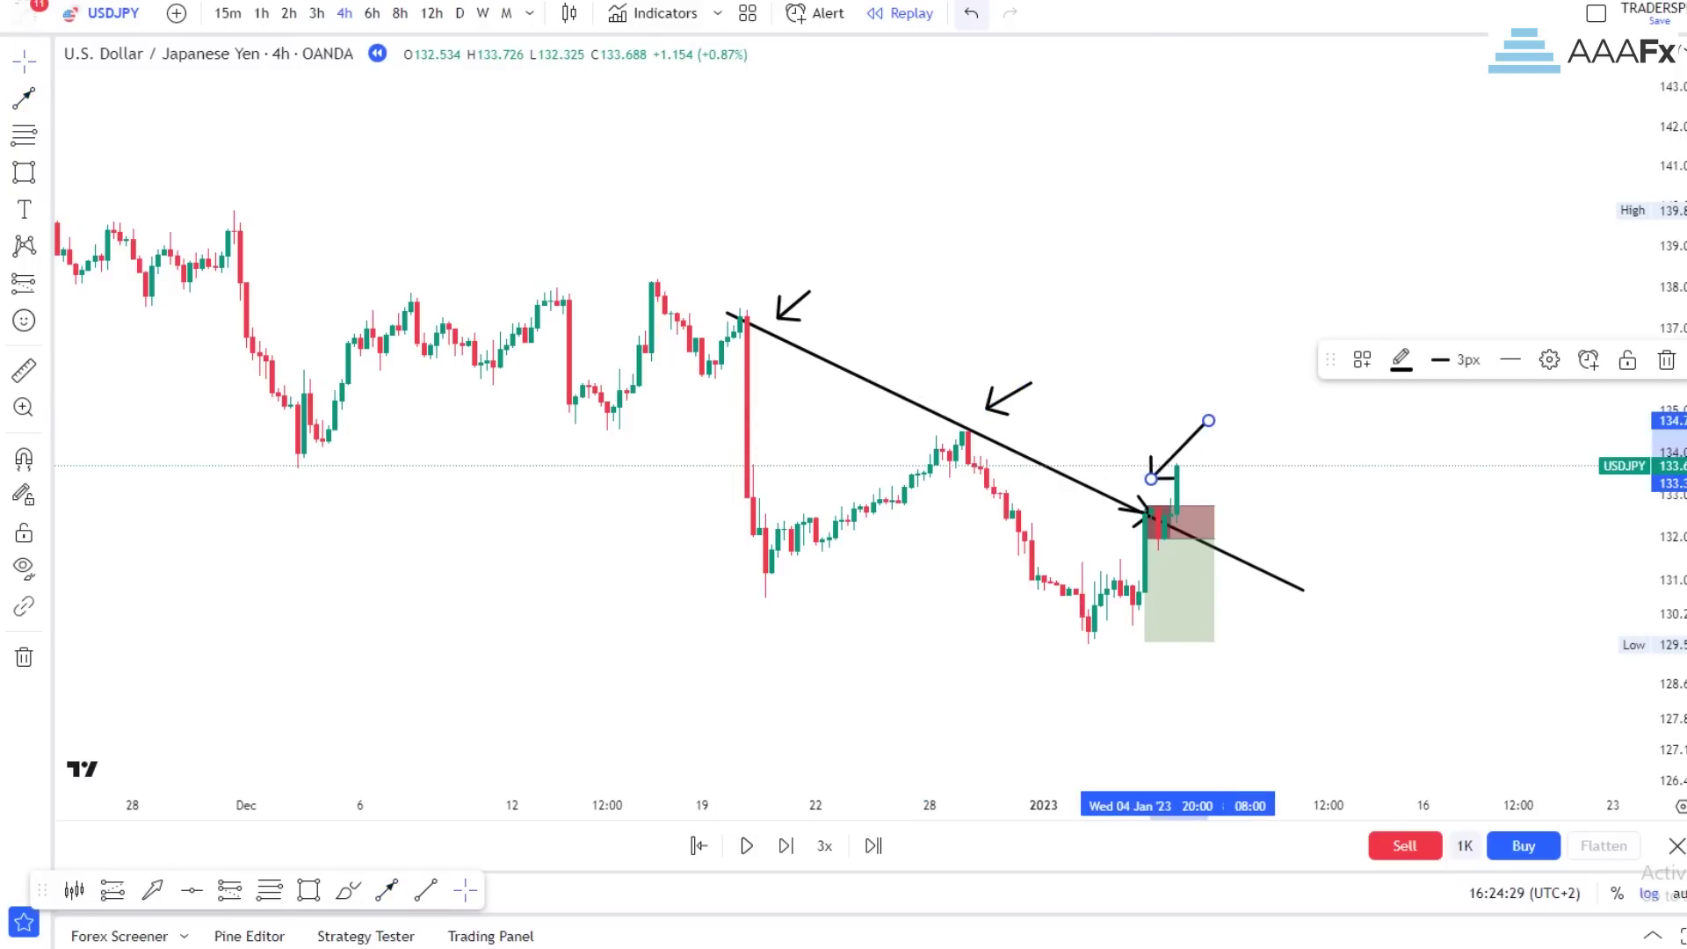
pyautogui.click(971, 13)
# Draw a wider descending trend line from the 21 November high near 142.2 across the mid-December high to 27 January
pyautogui.scroll(-5, 1005, 254)
pyautogui.moveTo(1659, 264); pyautogui.dragTo(1658, 351)
pyautogui.moveTo(1477, 250); pyautogui.dragTo(1334, 298)
pyautogui.scroll(-5, 1341, 353)
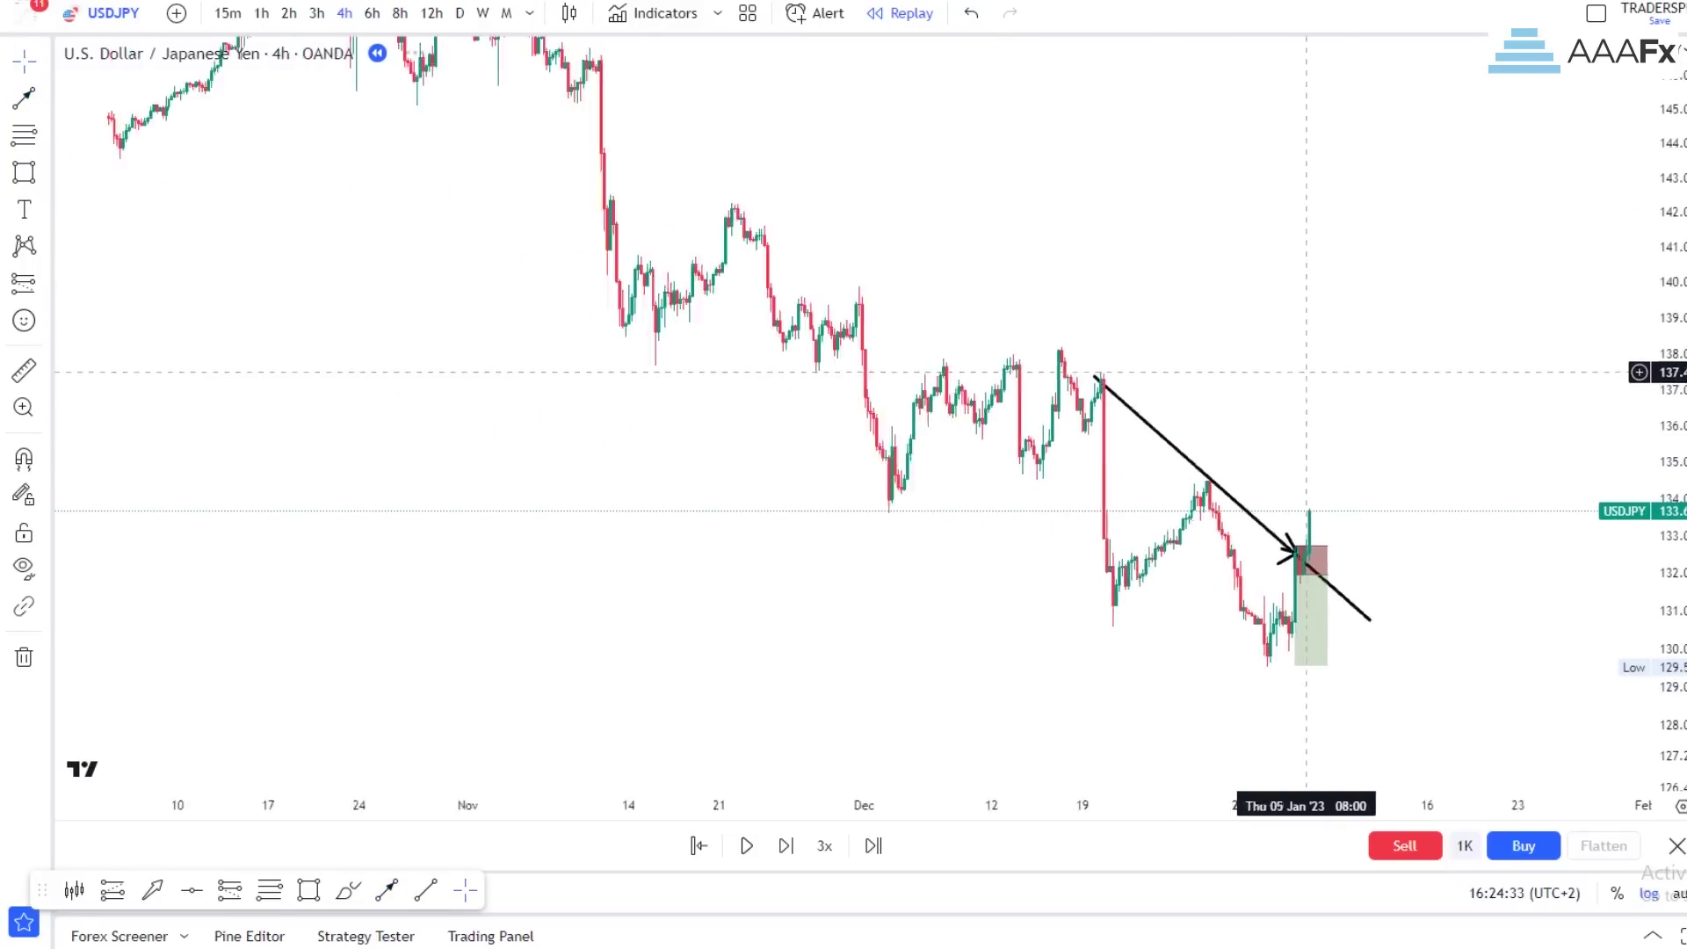
pyautogui.moveTo(1312, 316); pyautogui.dragTo(1191, 289)
pyautogui.click(425, 890)
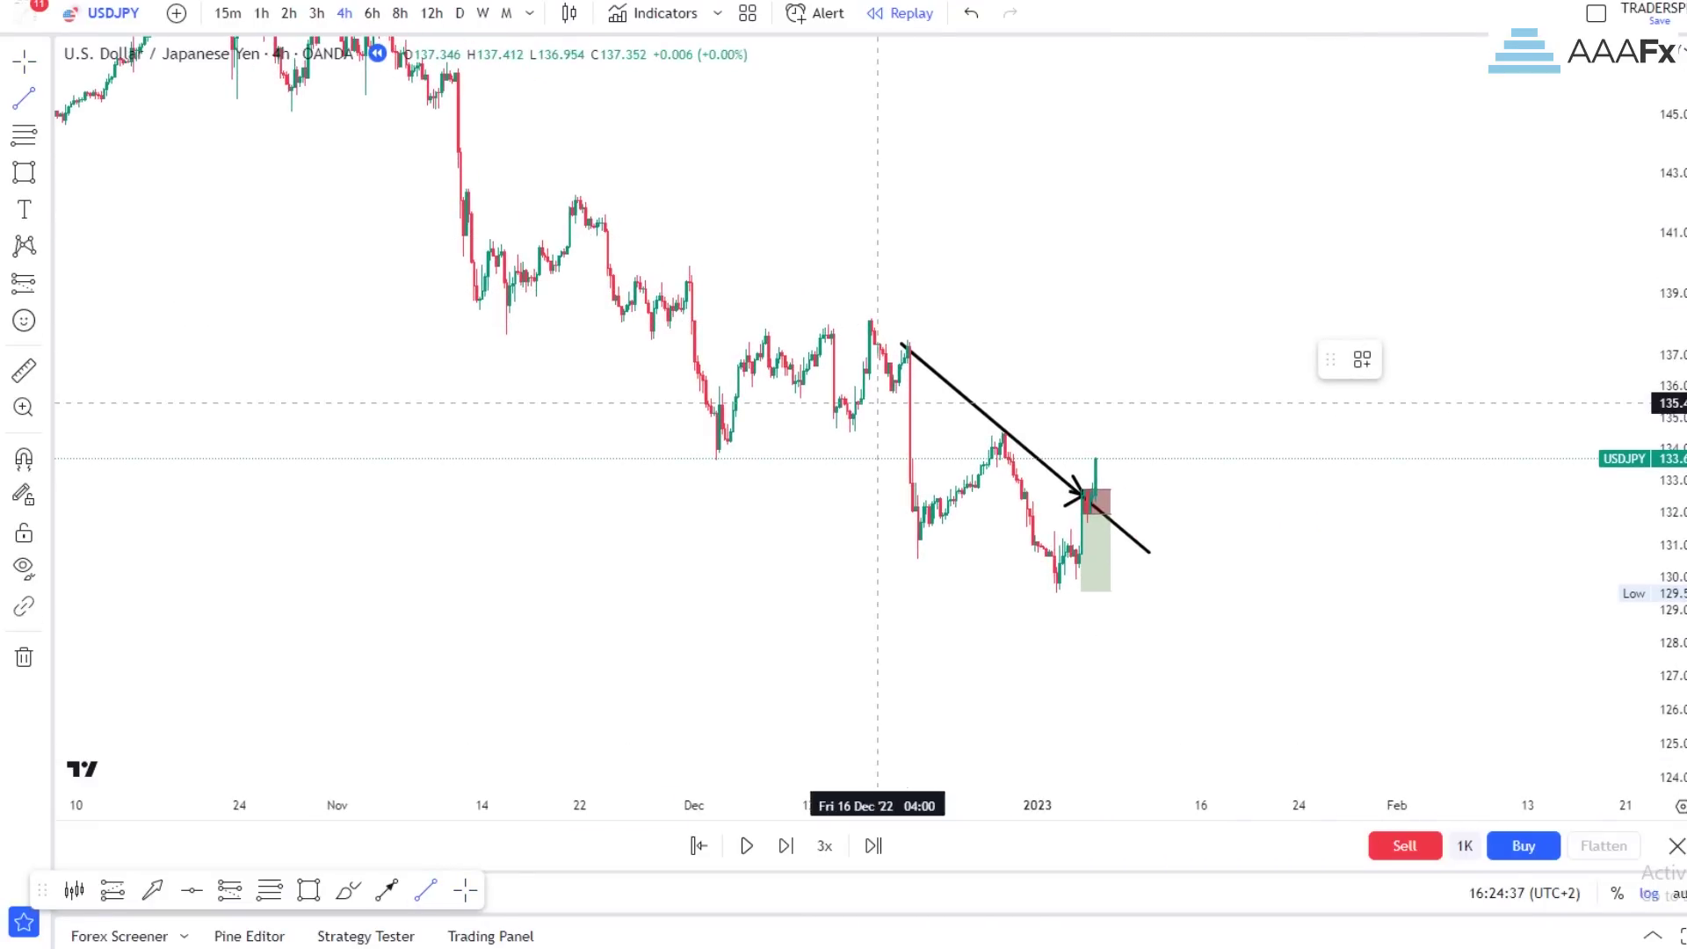
pyautogui.click(577, 196)
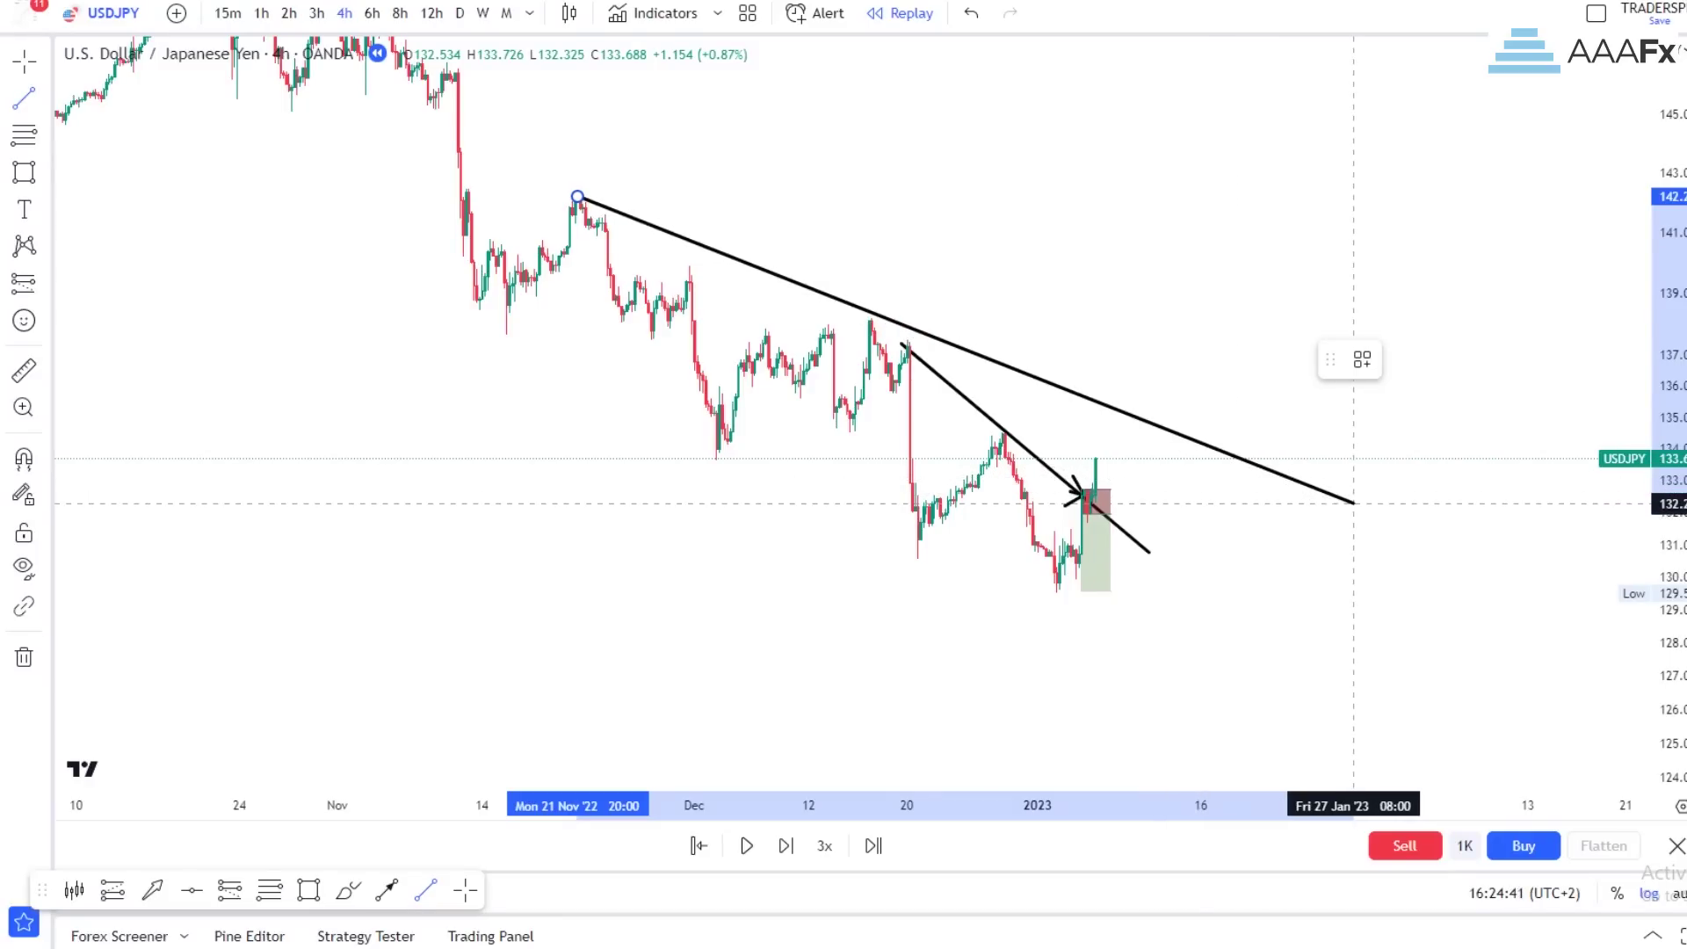
pyautogui.click(1355, 514)
# Recolour the shorter, steeper trend line with the third-touch arrow red
pyautogui.scroll(-3, 1133, 342)
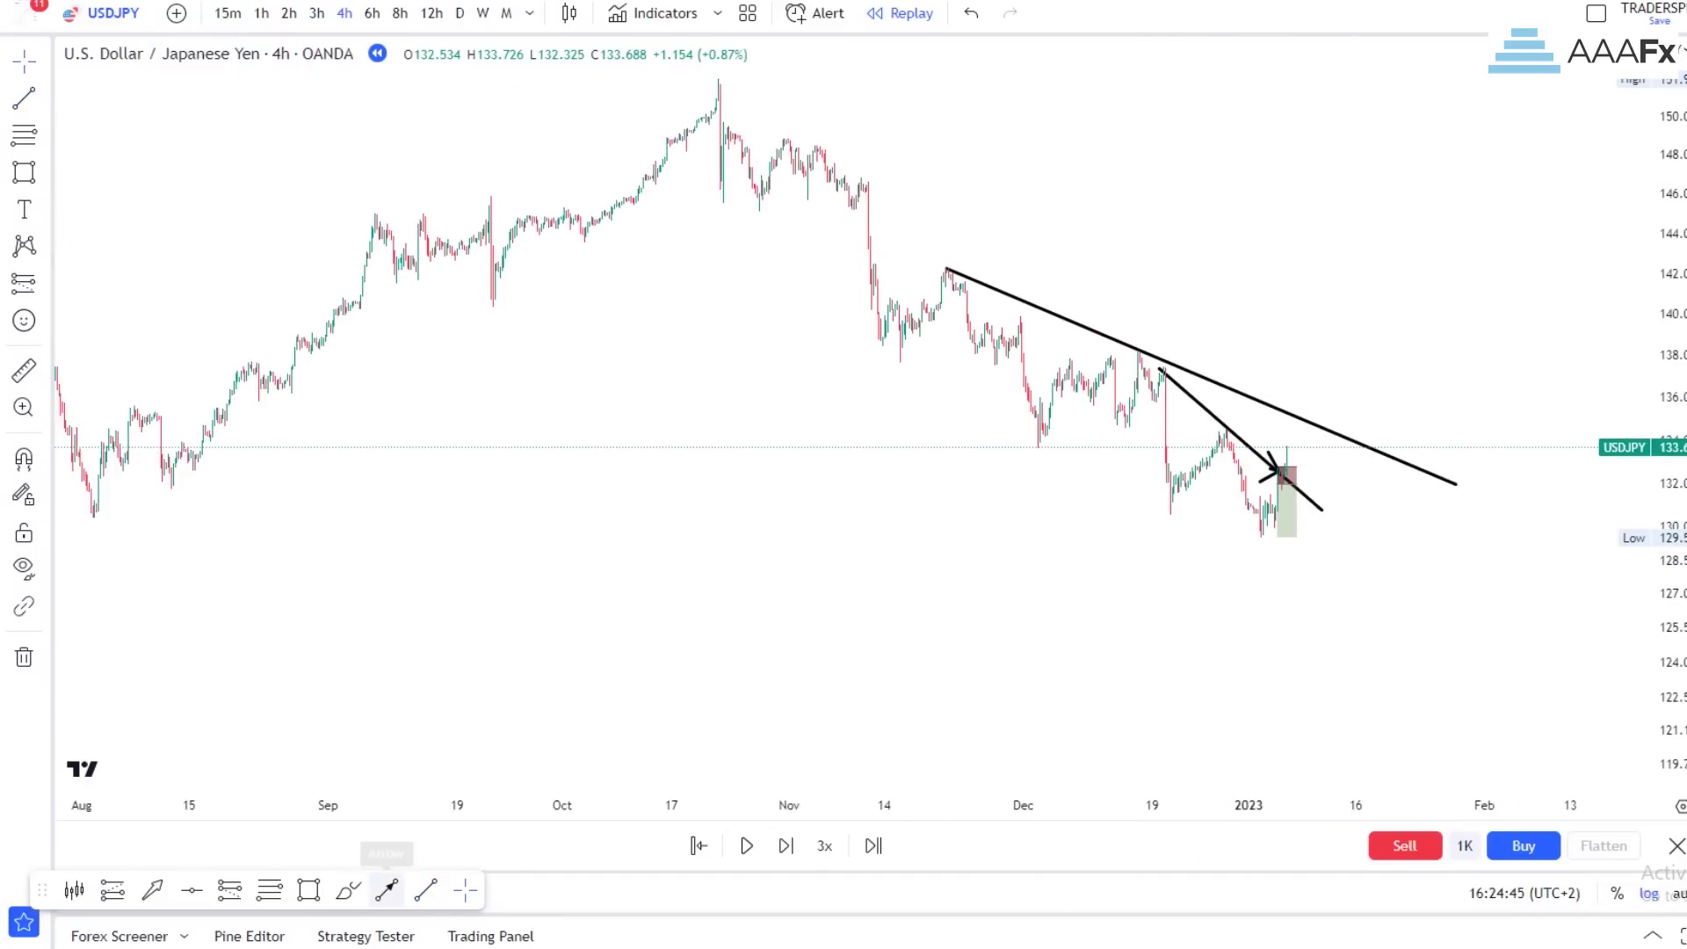
pyautogui.click(1212, 415)
pyautogui.click(1400, 359)
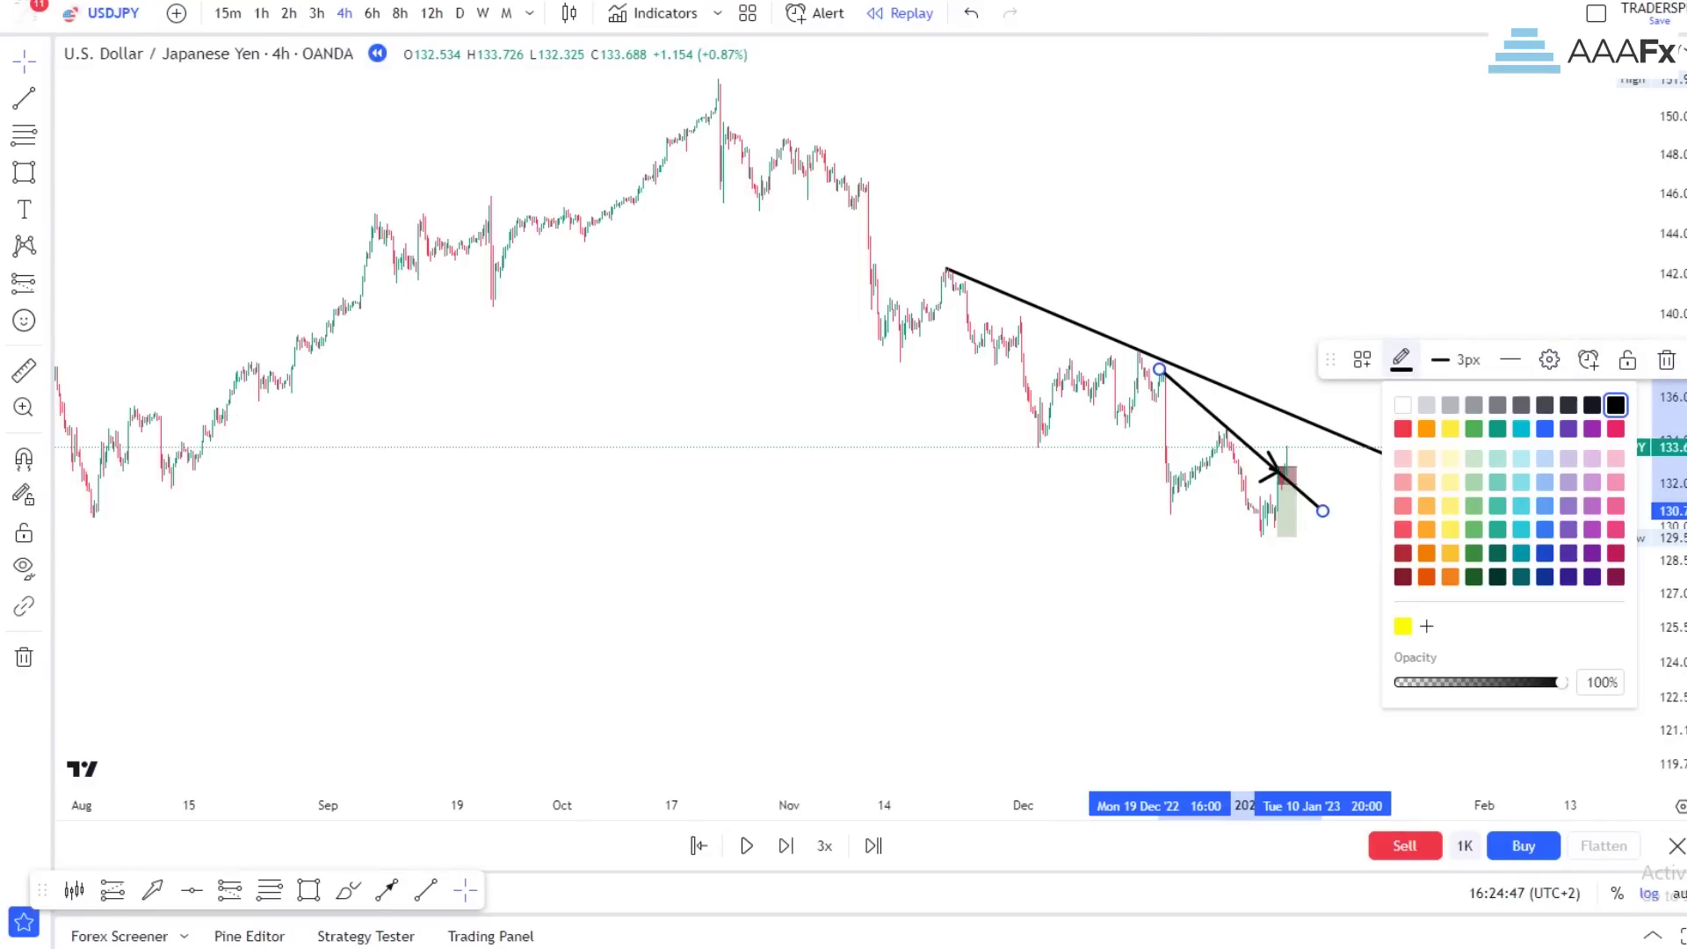
pyautogui.click(1402, 429)
pyautogui.click(993, 625)
# Delete the short position drawing at the red trend line's third touch
pyautogui.scroll(4, 994, 625)
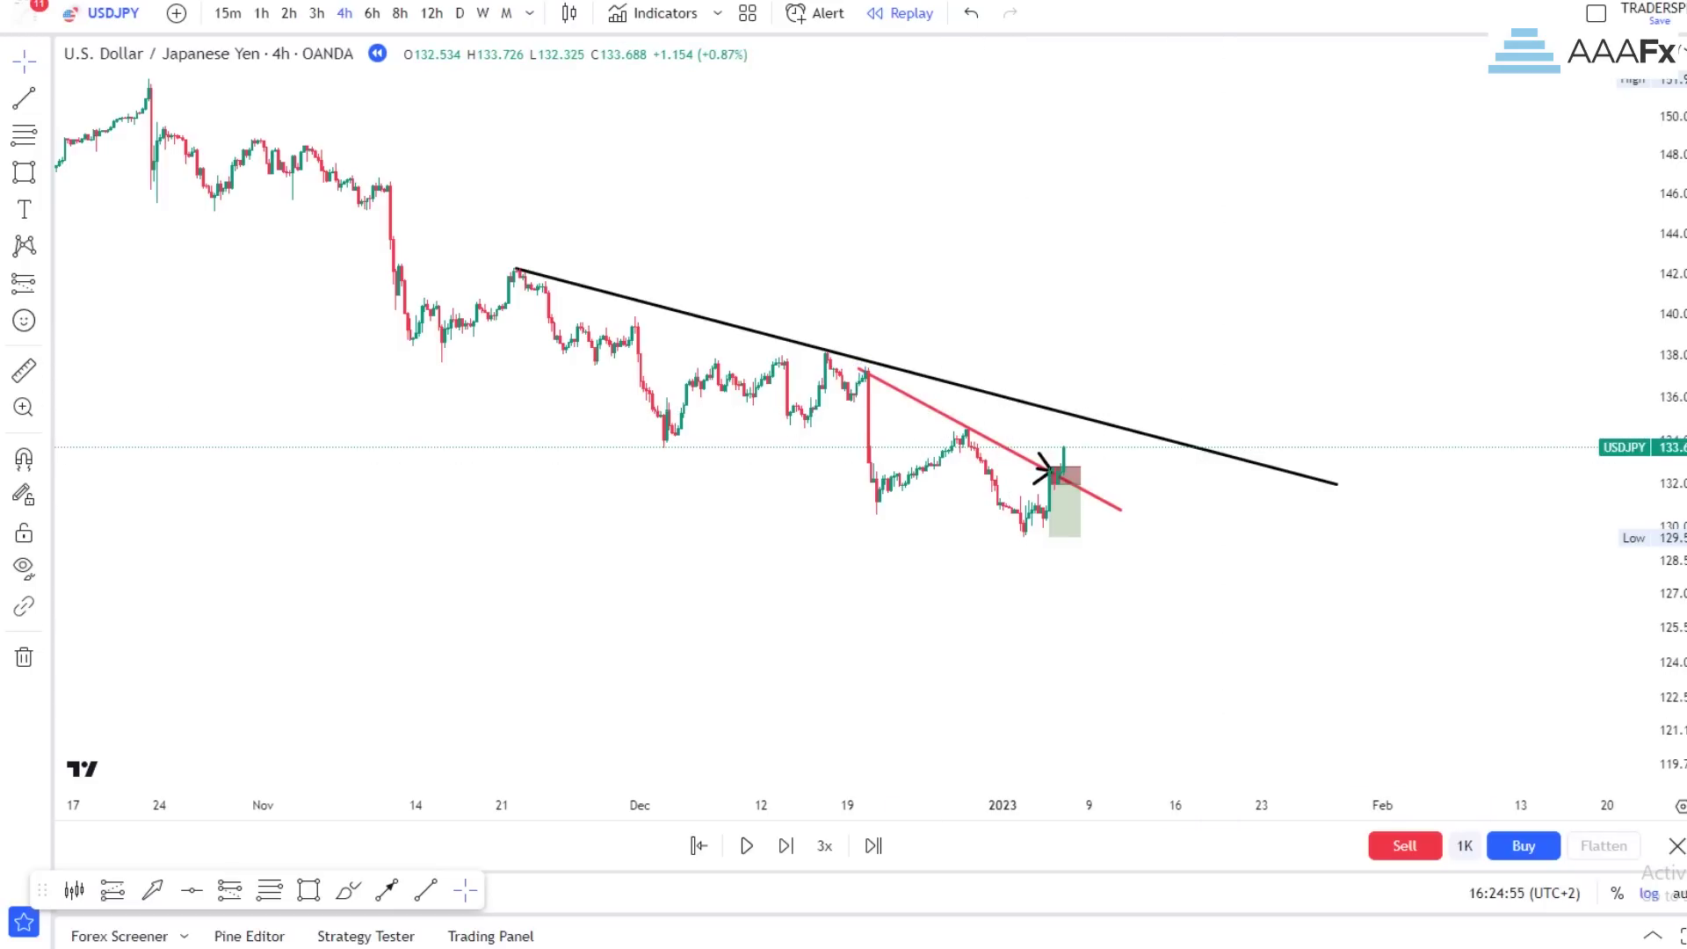
pyautogui.moveTo(1667, 593); pyautogui.dragTo(1667, 558)
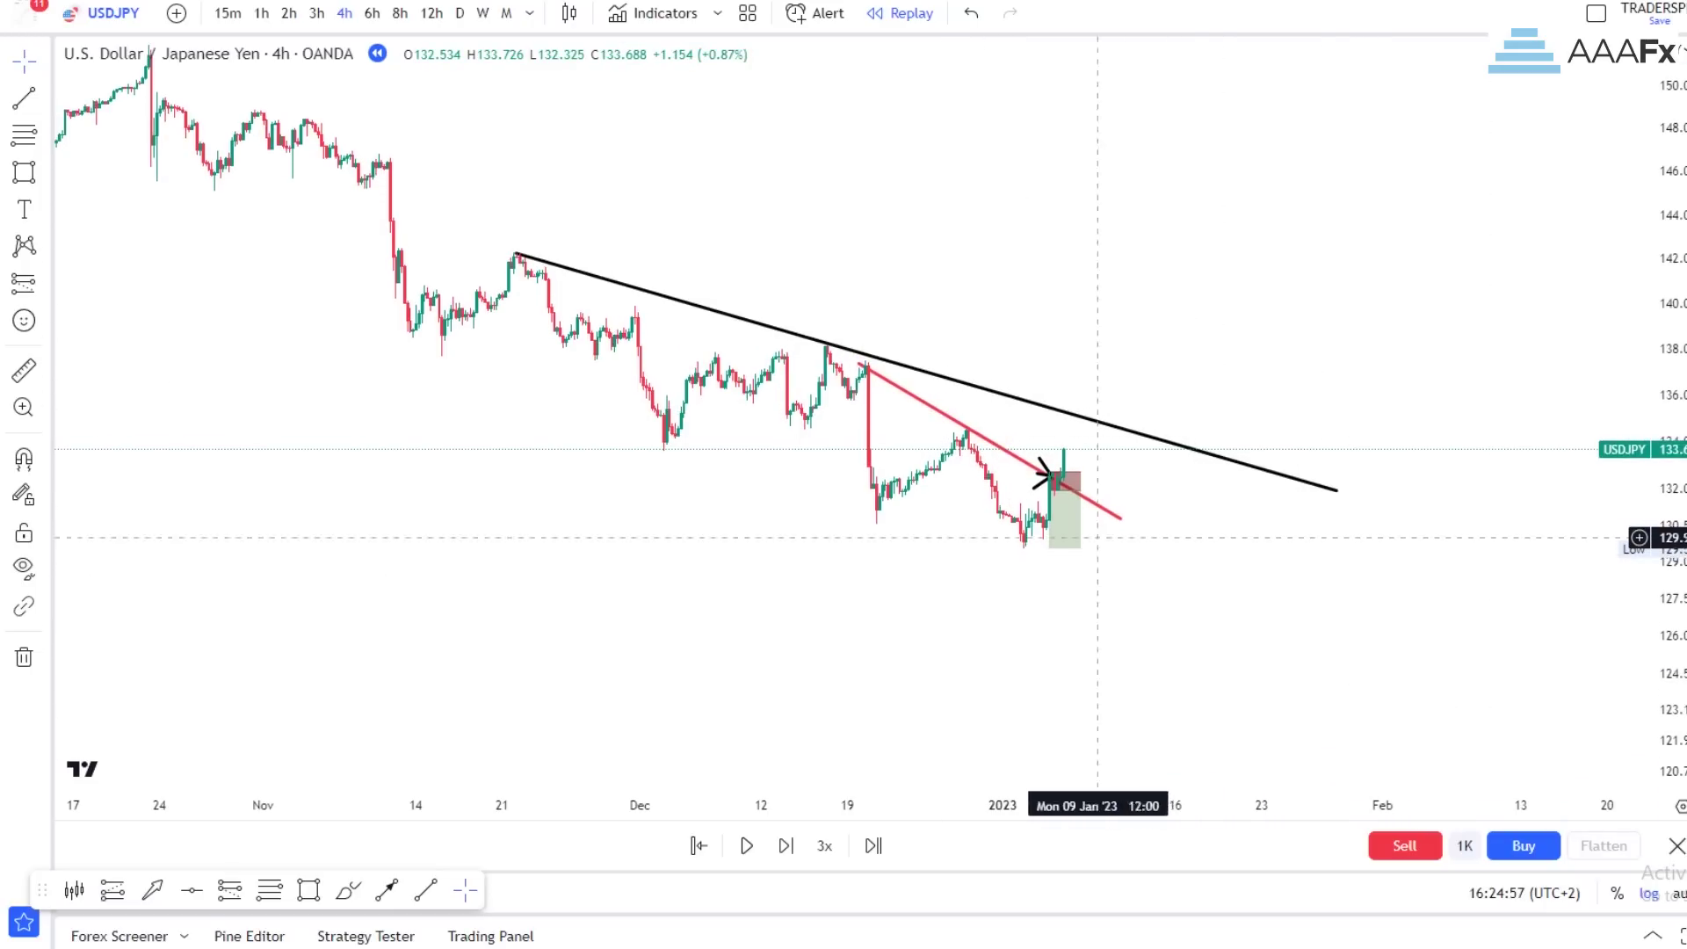
pyautogui.click(1067, 534)
pyautogui.click(1597, 358)
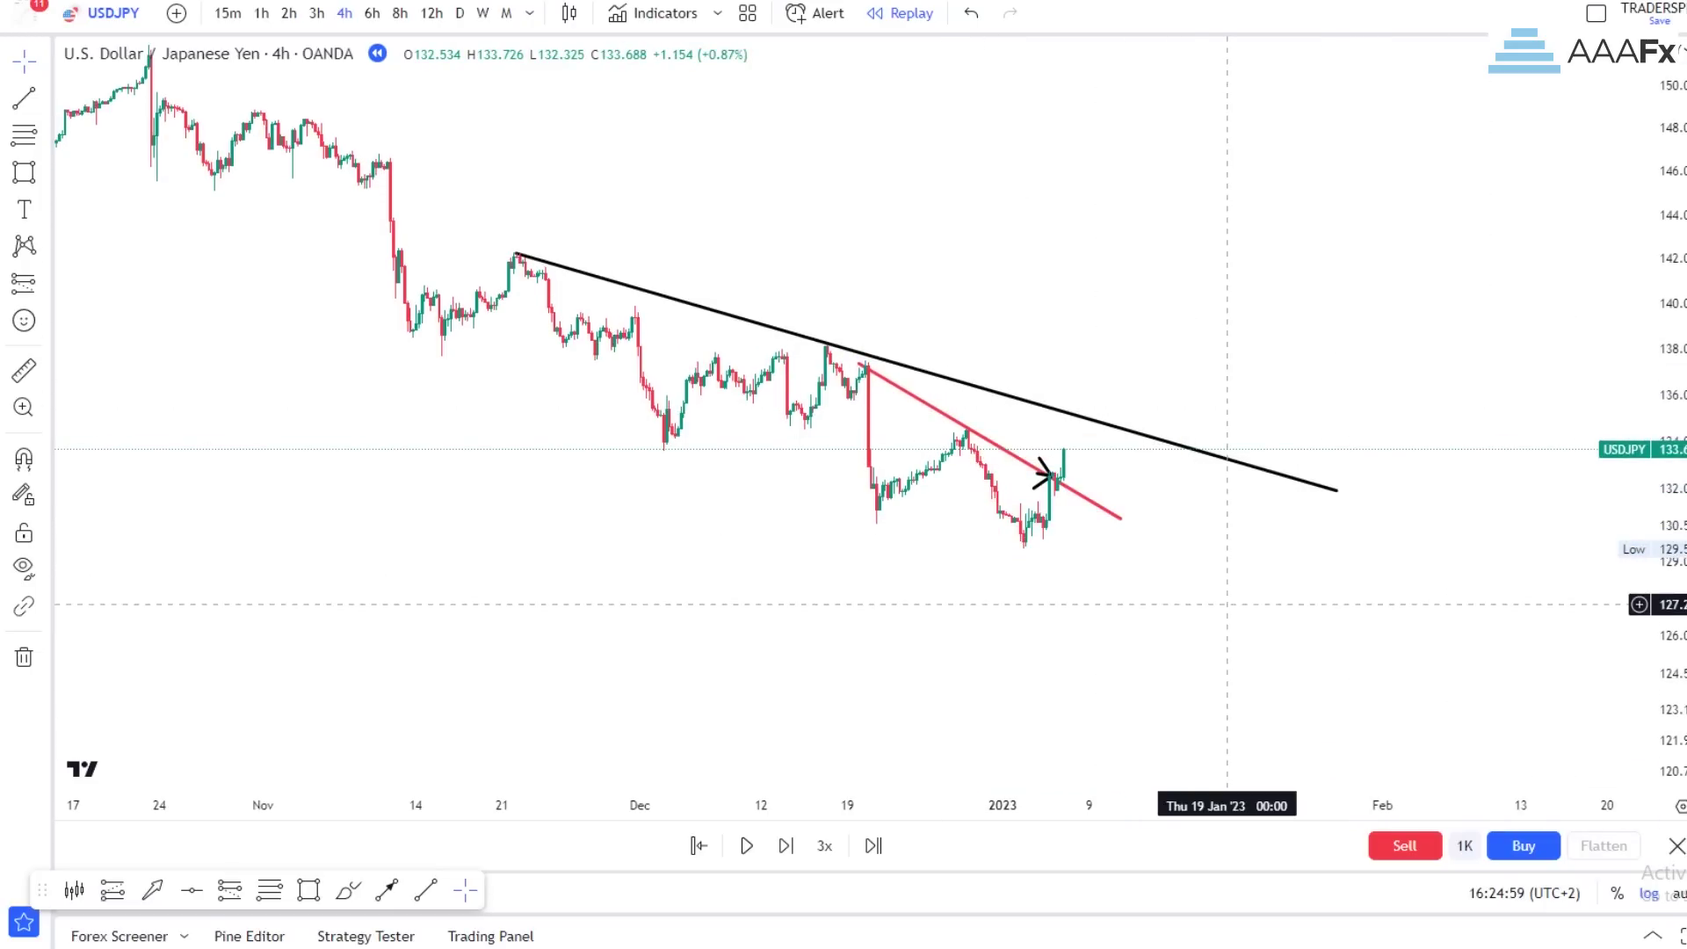
# Draw a trend line from the 3 November high near 148.5 through the mid-December high to about 128.8 on 27 January, coloured black
pyautogui.scroll(-4, 1213, 562)
pyautogui.click(426, 890)
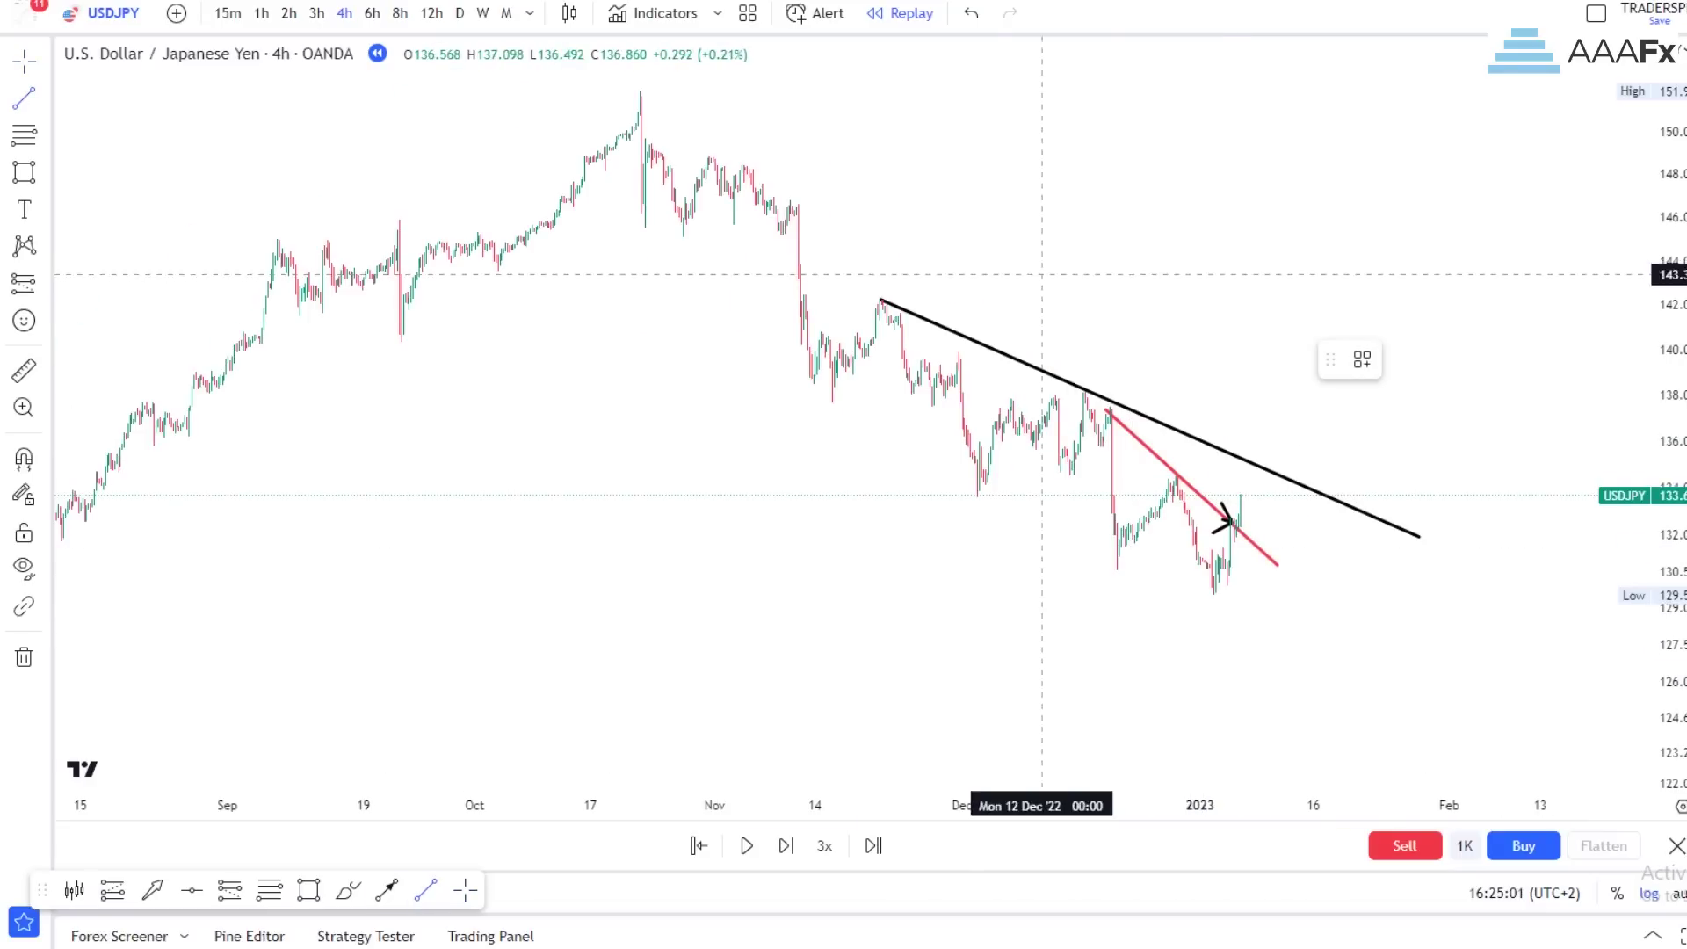
pyautogui.click(740, 164)
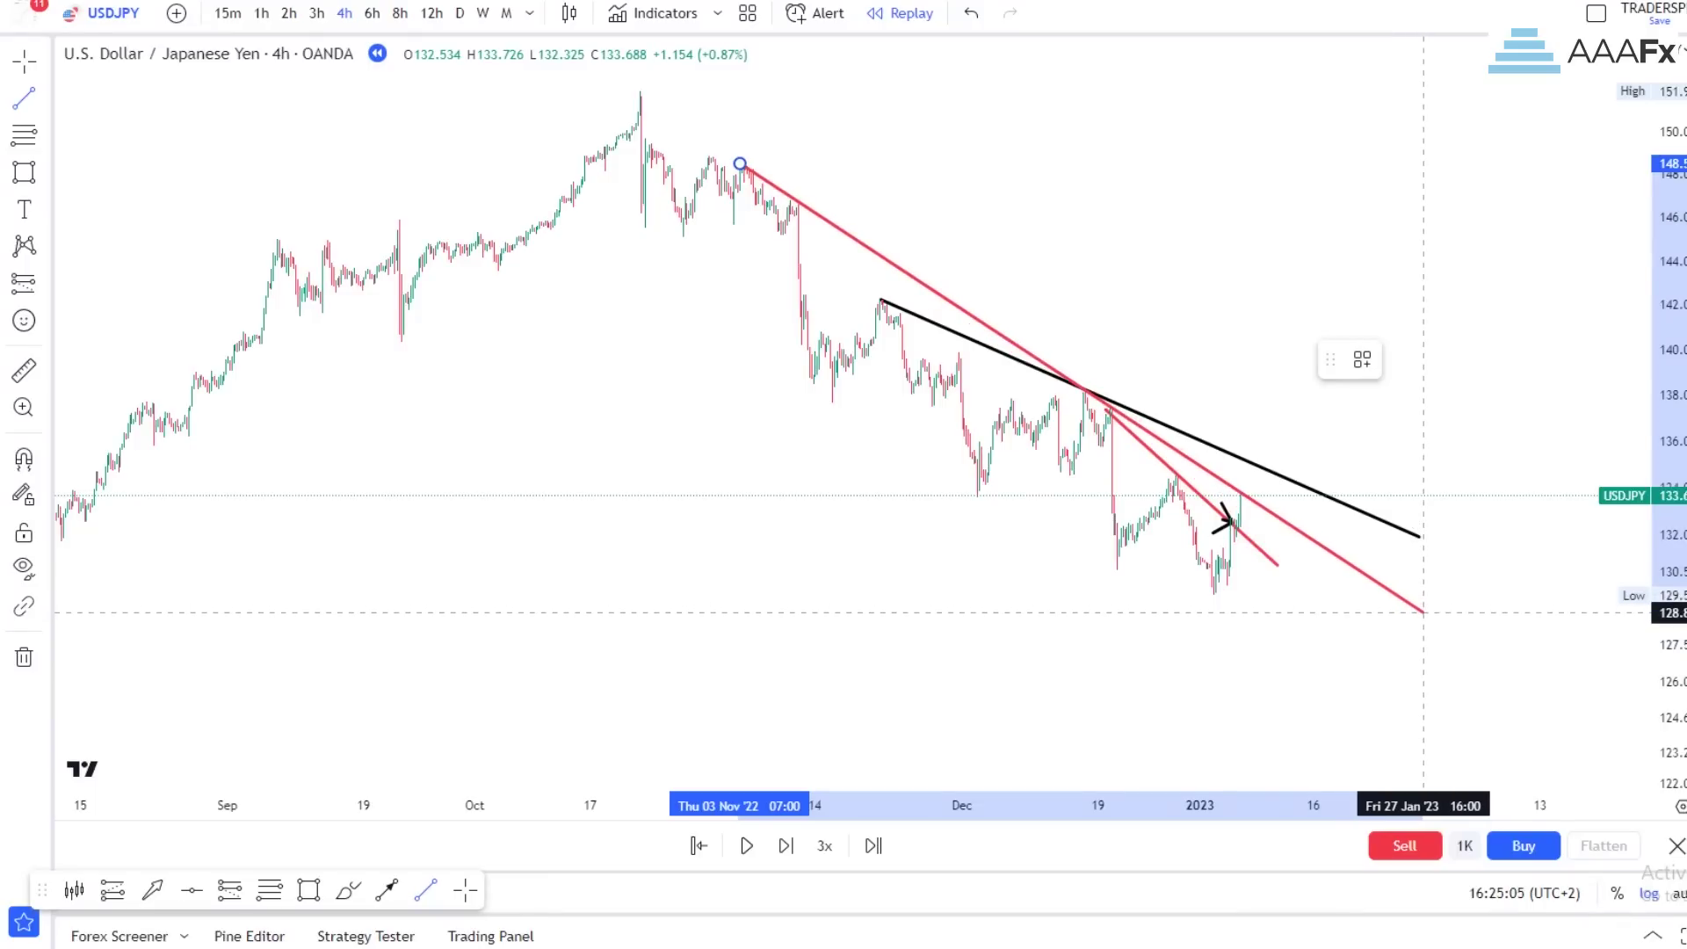
pyautogui.click(1423, 612)
pyautogui.click(1400, 360)
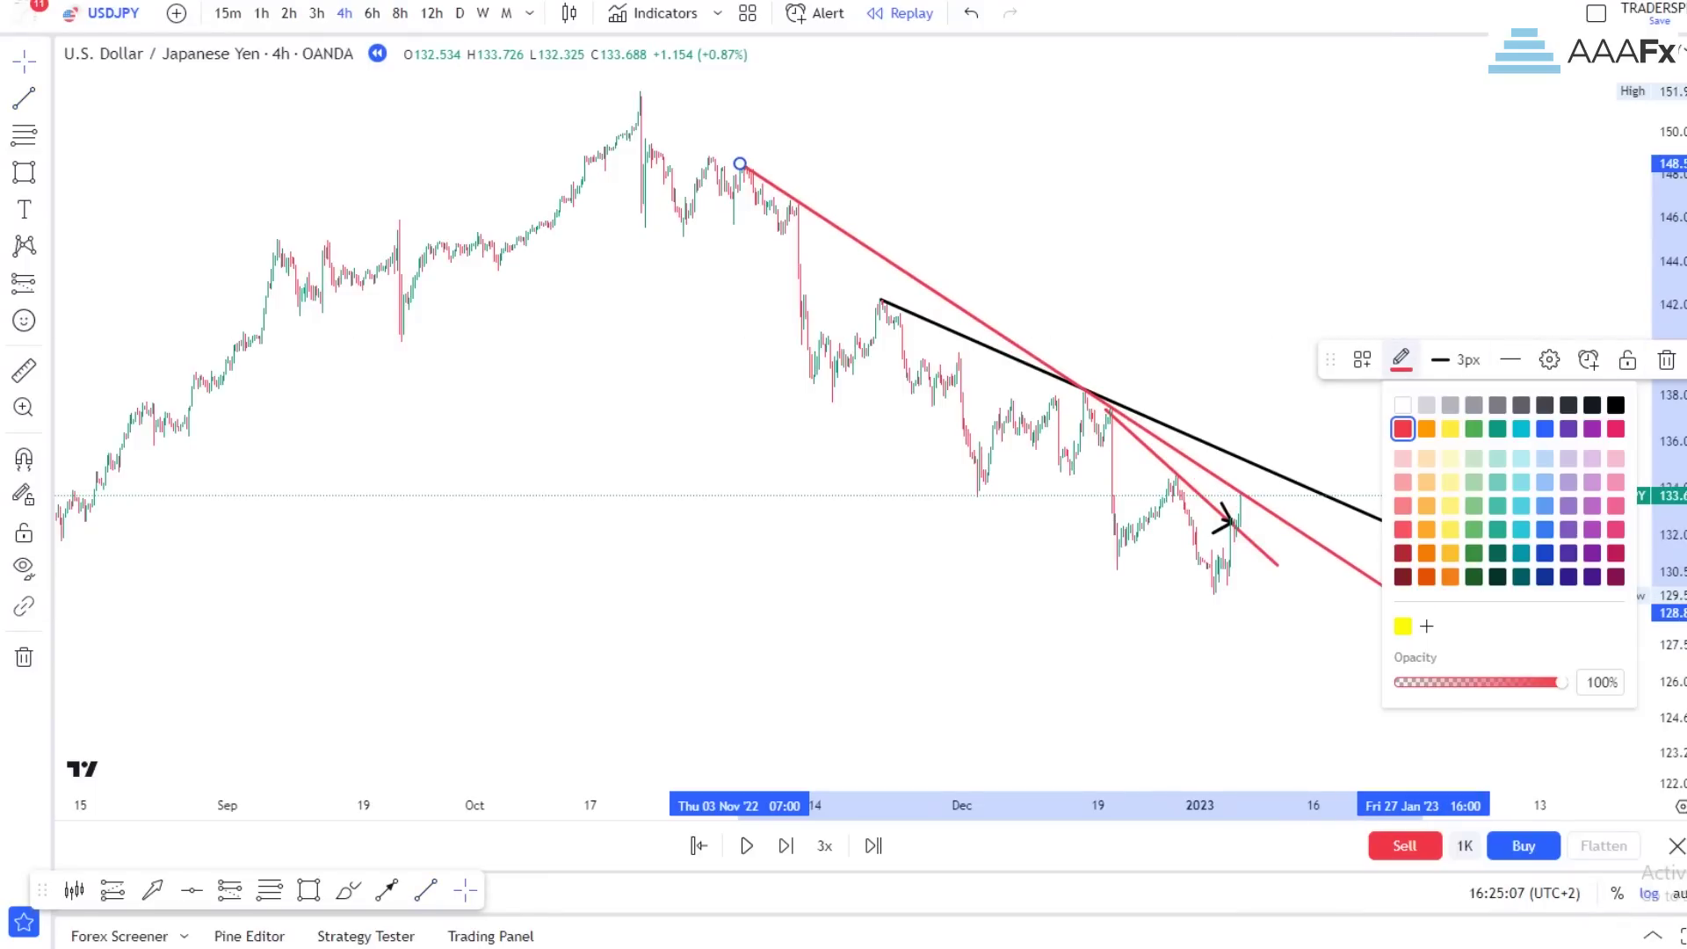
pyautogui.click(1615, 405)
pyautogui.click(1363, 212)
# Try circling the red trend line's third touch with the Brush and delete the circle
pyautogui.scroll(5, 1441, 625)
pyautogui.moveTo(1663, 571); pyautogui.dragTo(1663, 422)
pyautogui.moveTo(1292, 422); pyautogui.dragTo(1462, 366)
pyautogui.moveTo(1066, 305); pyautogui.dragTo(1080, 301)
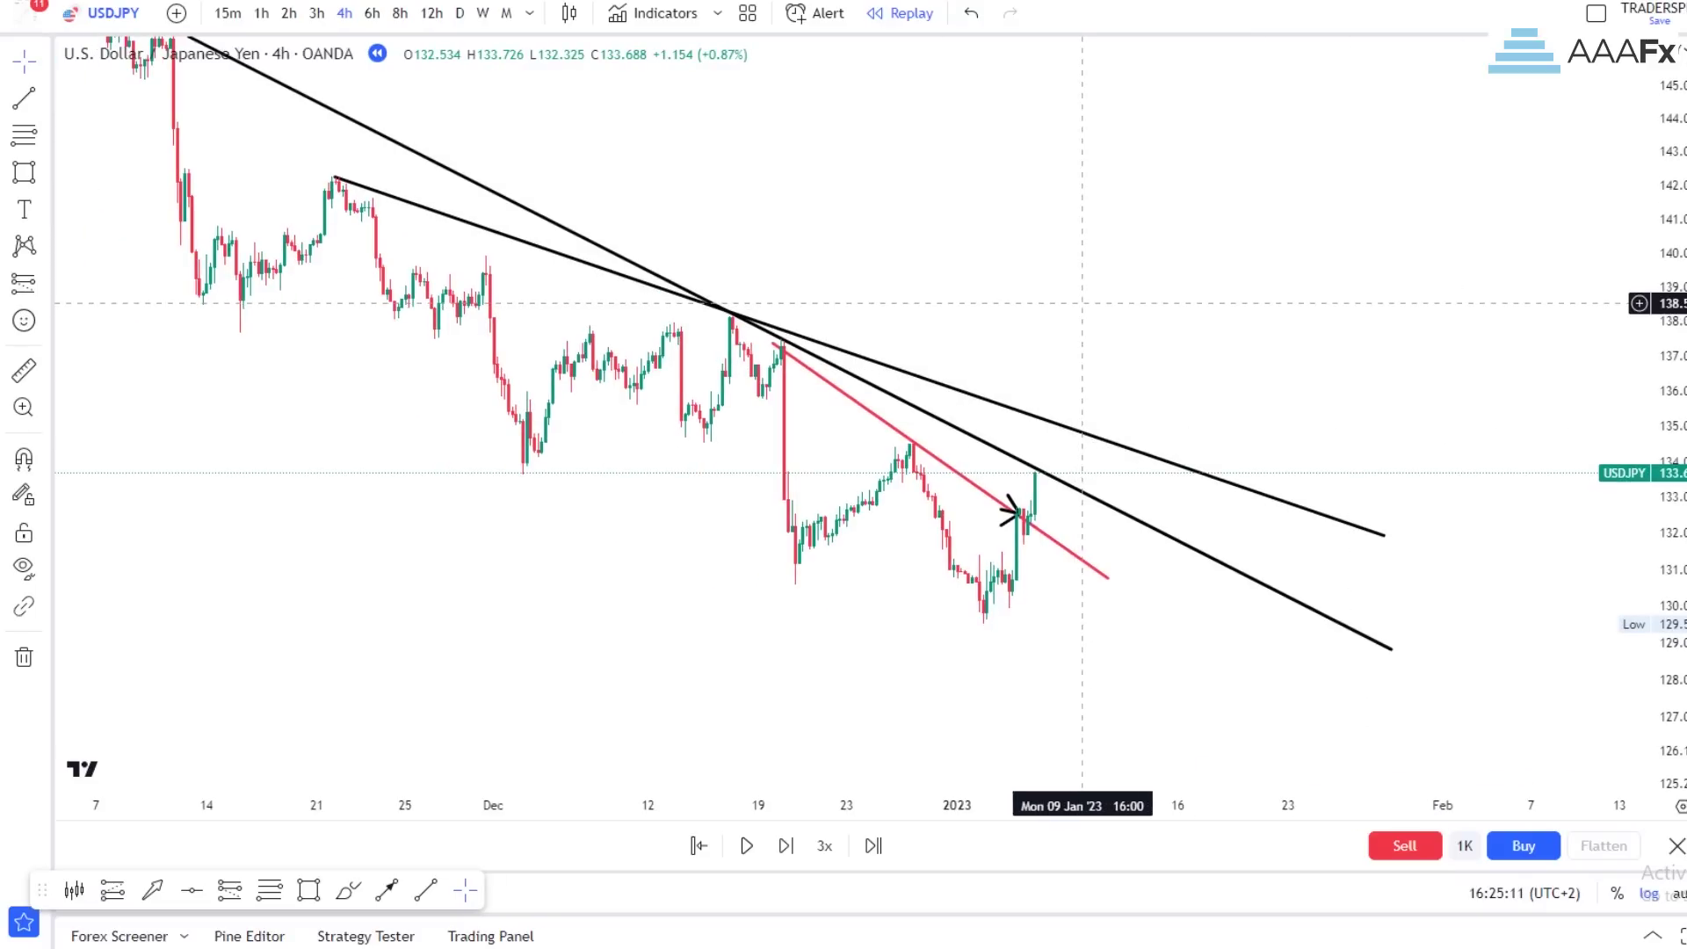
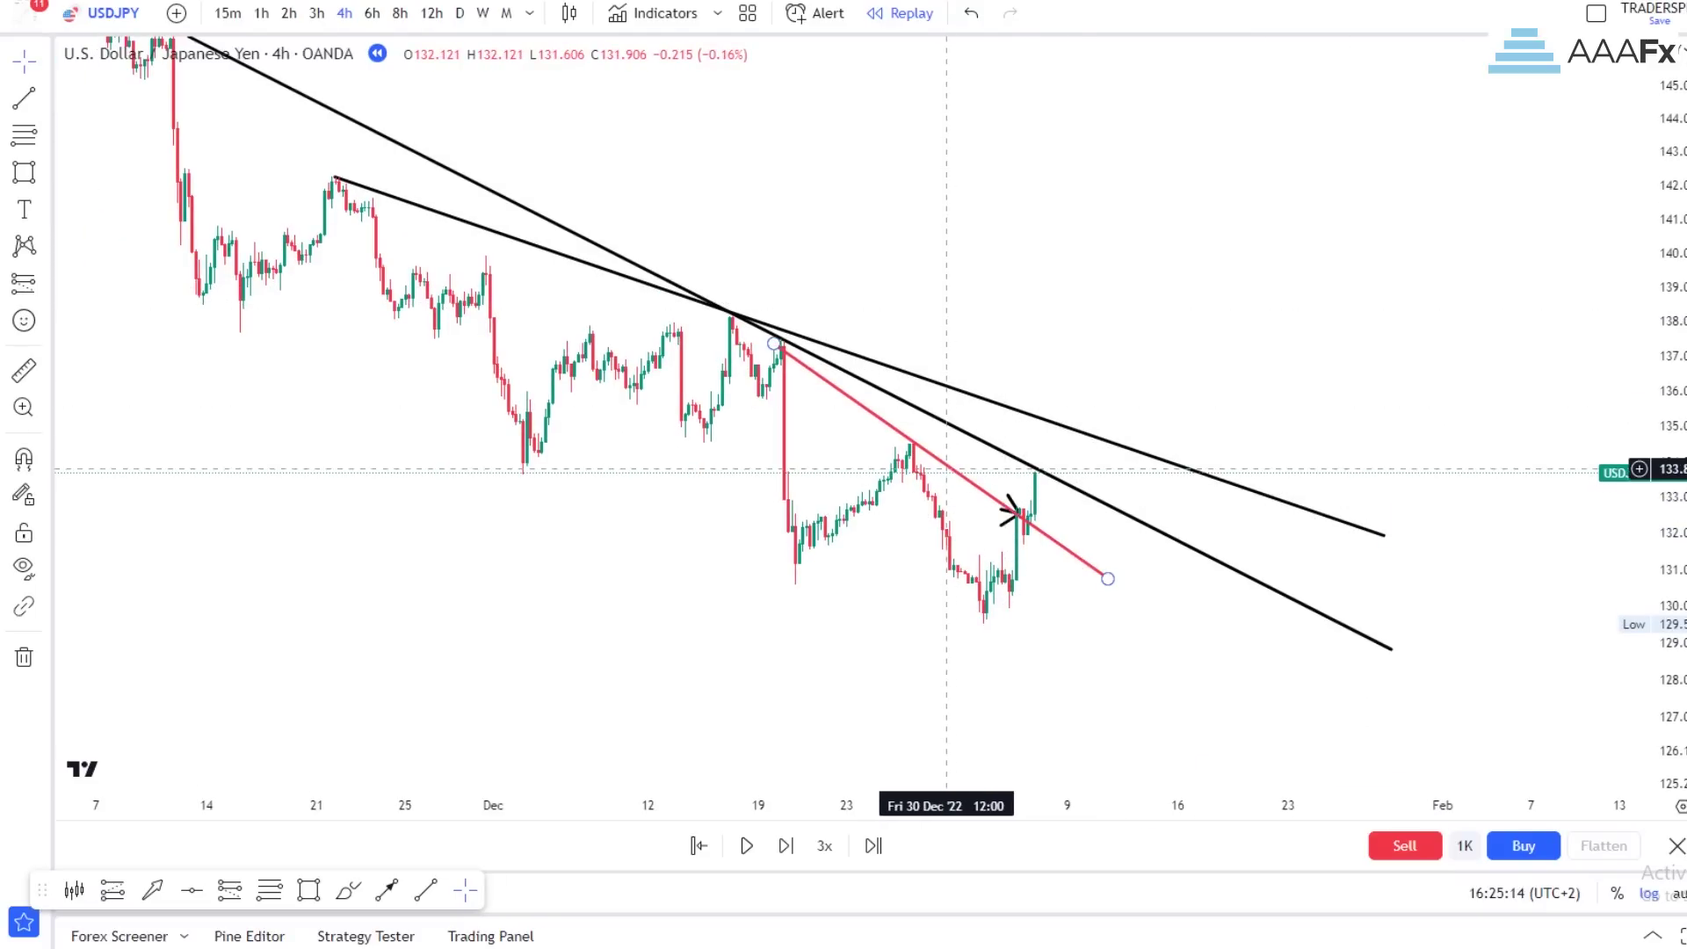
pyautogui.click(1412, 518)
pyautogui.scroll(6, 1412, 534)
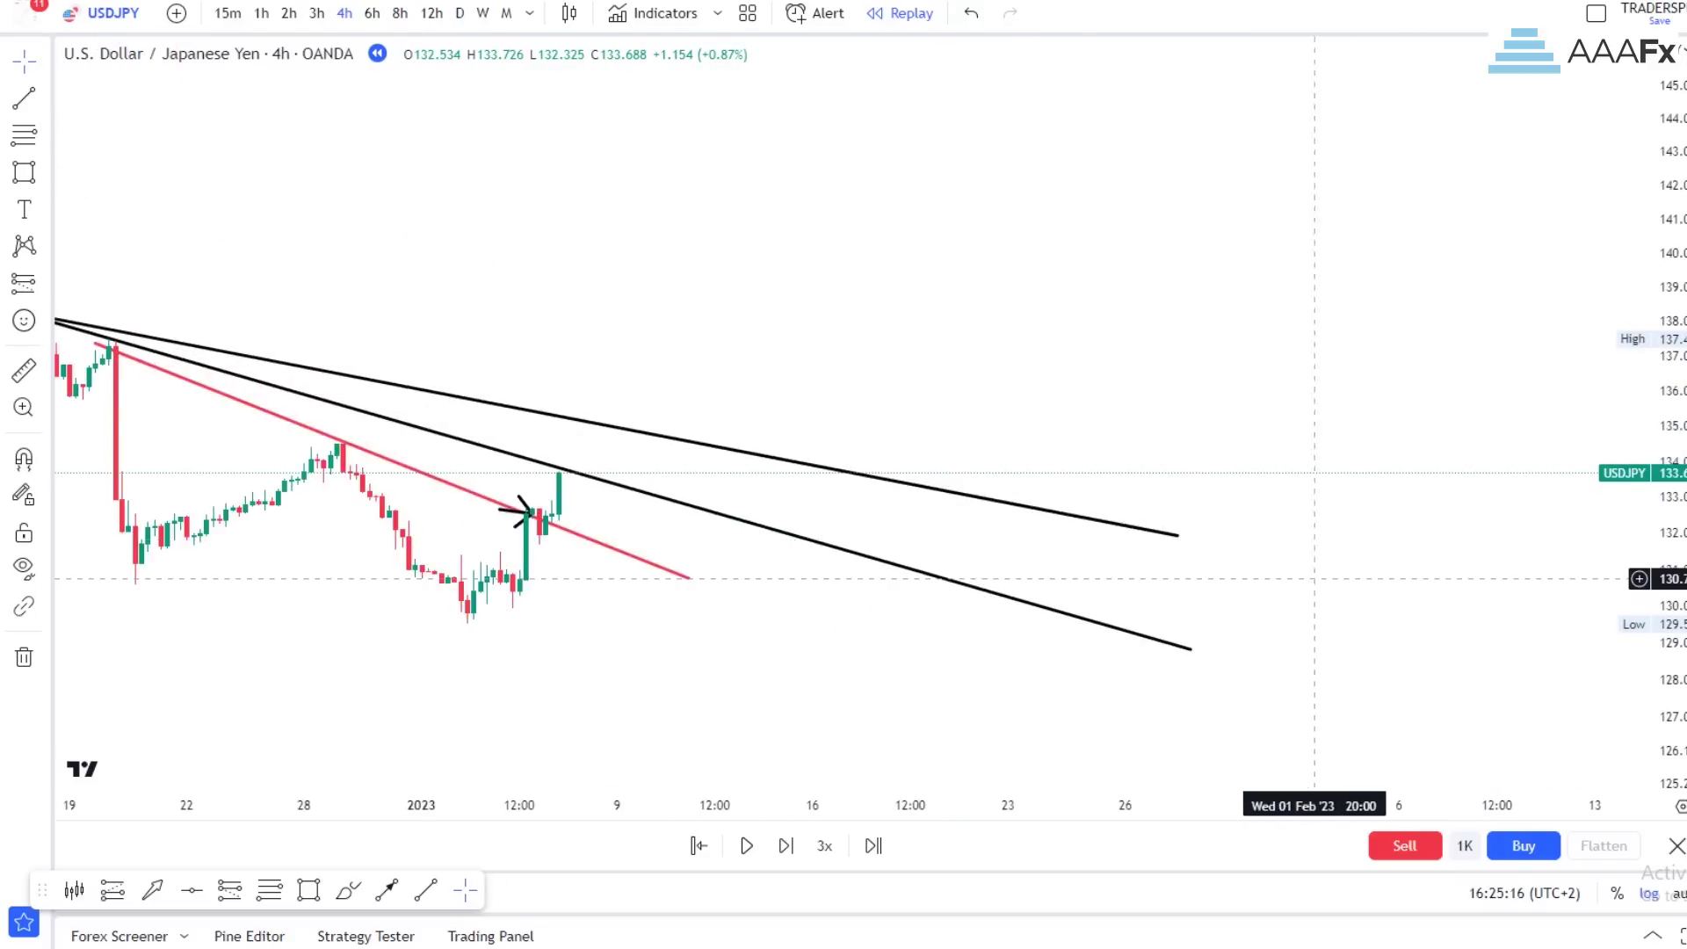
pyautogui.hscroll(-5, 1315, 578)
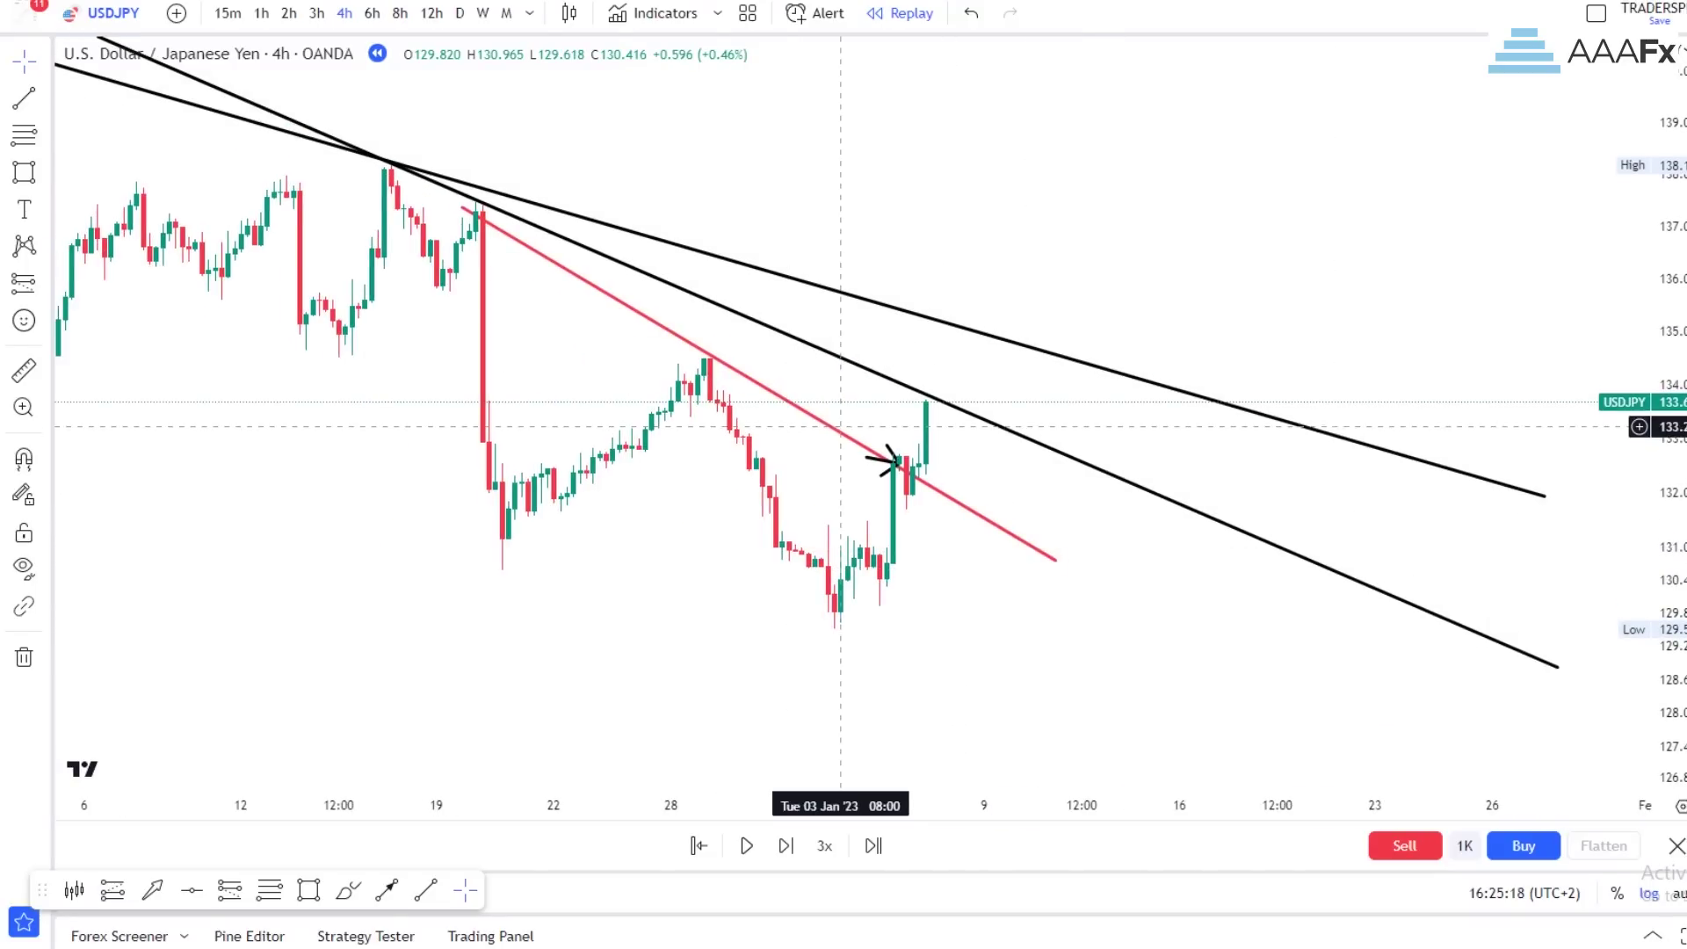
pyautogui.click(347, 890)
pyautogui.moveTo(926, 449)
pyautogui.mouseDown()
pyautogui.moveTo(840, 427)
pyautogui.moveTo(919, 449)
pyautogui.moveTo(879, 428)
pyautogui.mouseUp()
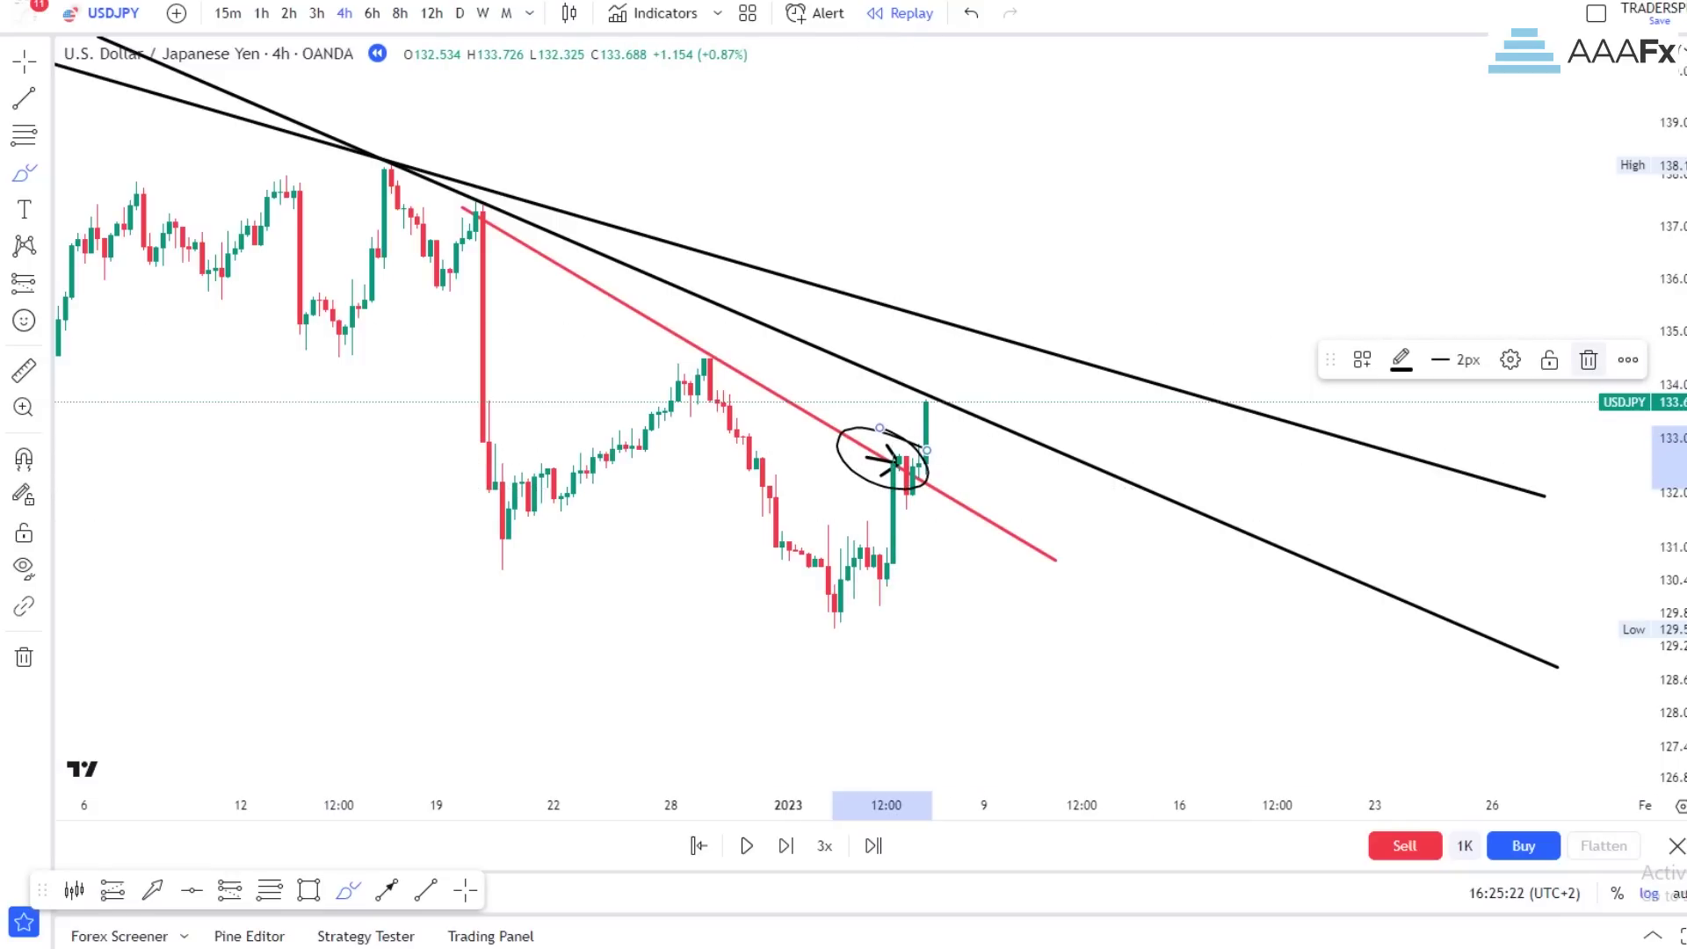
pyautogui.click(1588, 359)
pyautogui.click(44, 61)
pyautogui.click(112, 64)
# Examine where price breaks above the red trend line and approaches the two black trend lines
pyautogui.moveTo(331, 596); pyautogui.dragTo(433, 577)
pyautogui.scroll(1, 1036, 687)
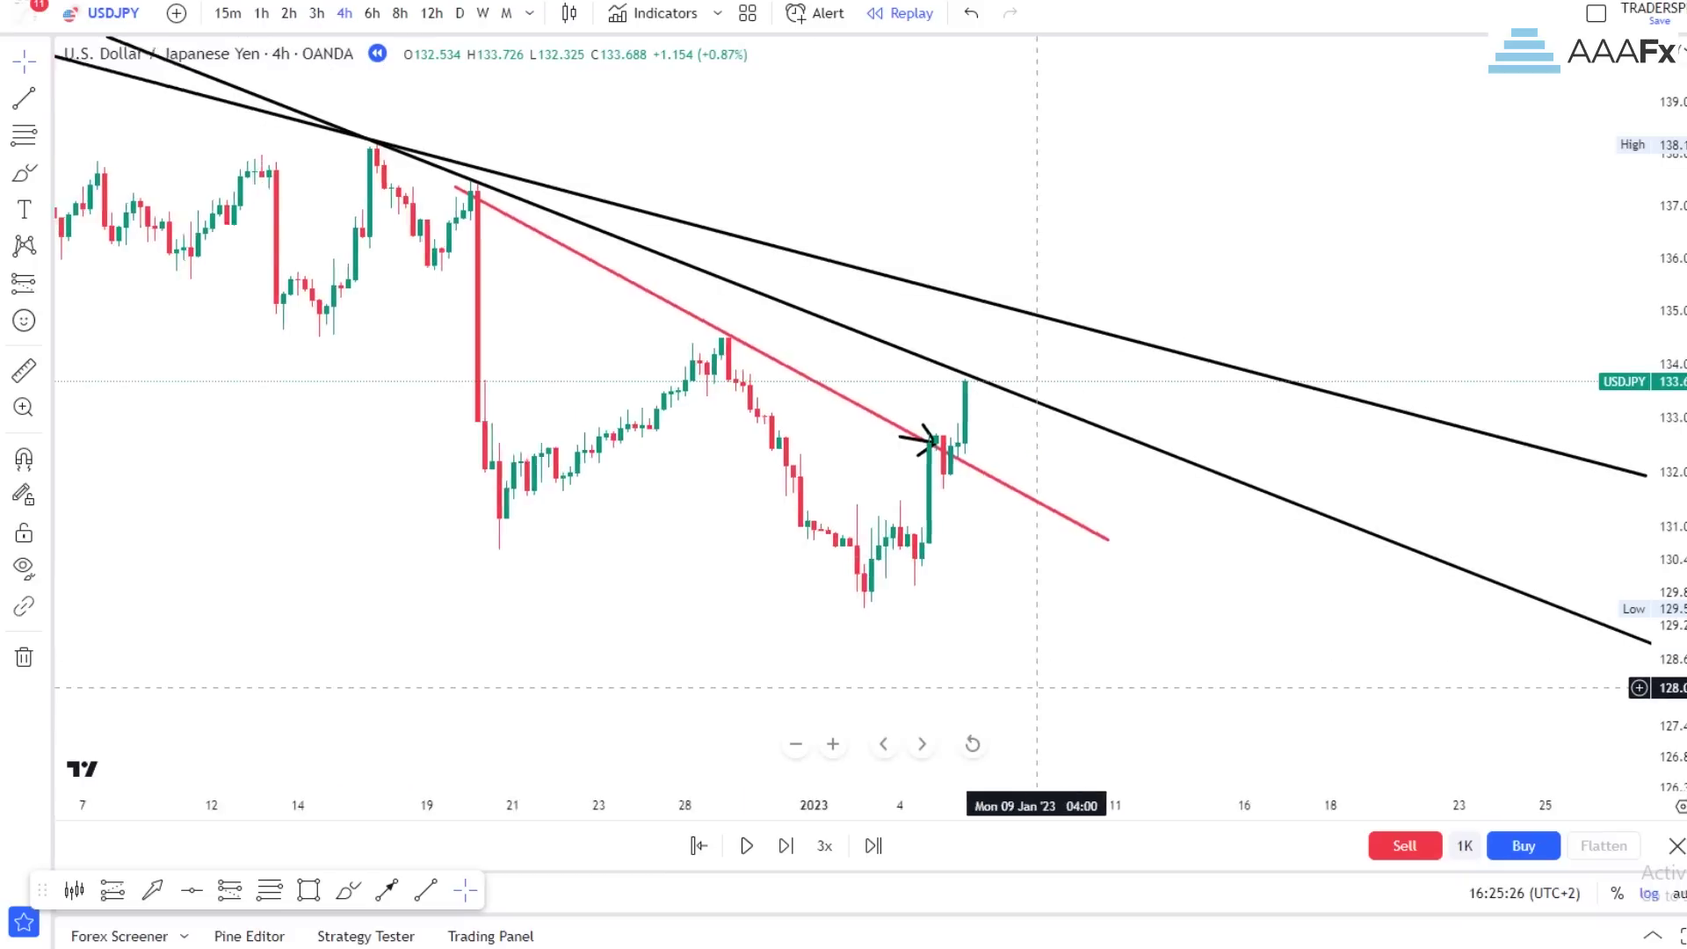
pyautogui.scroll(1, 1037, 687)
pyautogui.moveTo(935, 682); pyautogui.dragTo(1059, 674)
pyautogui.scroll(-1, 1057, 674)
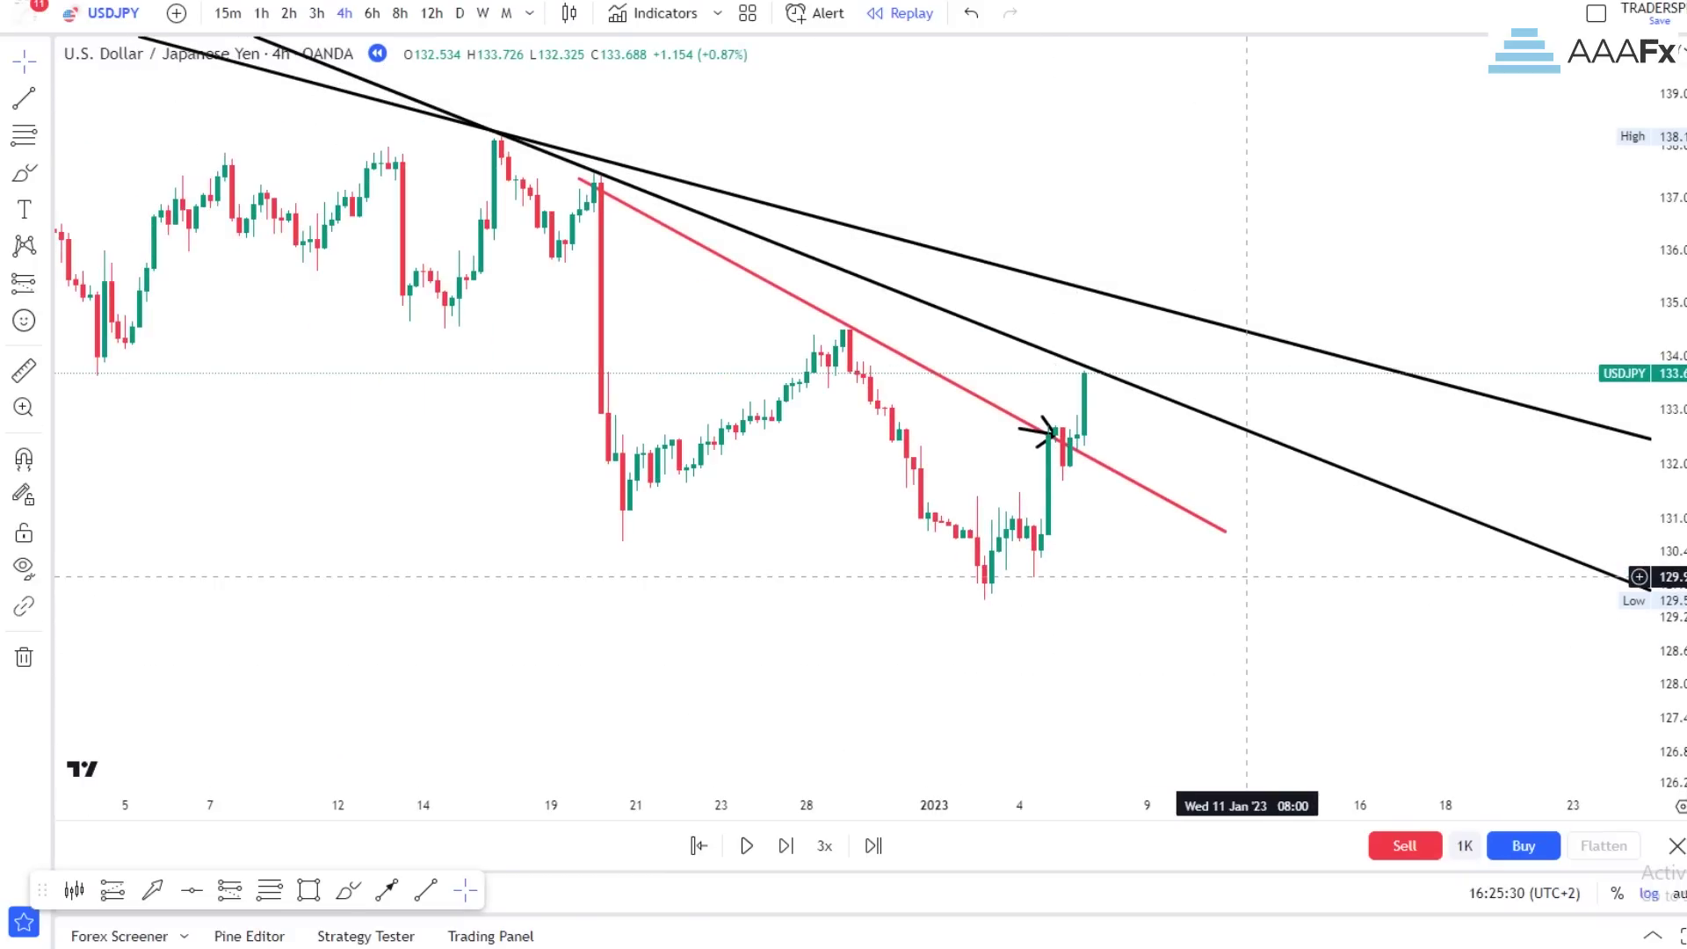
pyautogui.scroll(3, 1212, 615)
pyautogui.moveTo(1664, 607); pyautogui.dragTo(1665, 488)
pyautogui.moveTo(1102, 531); pyautogui.dragTo(1242, 544)
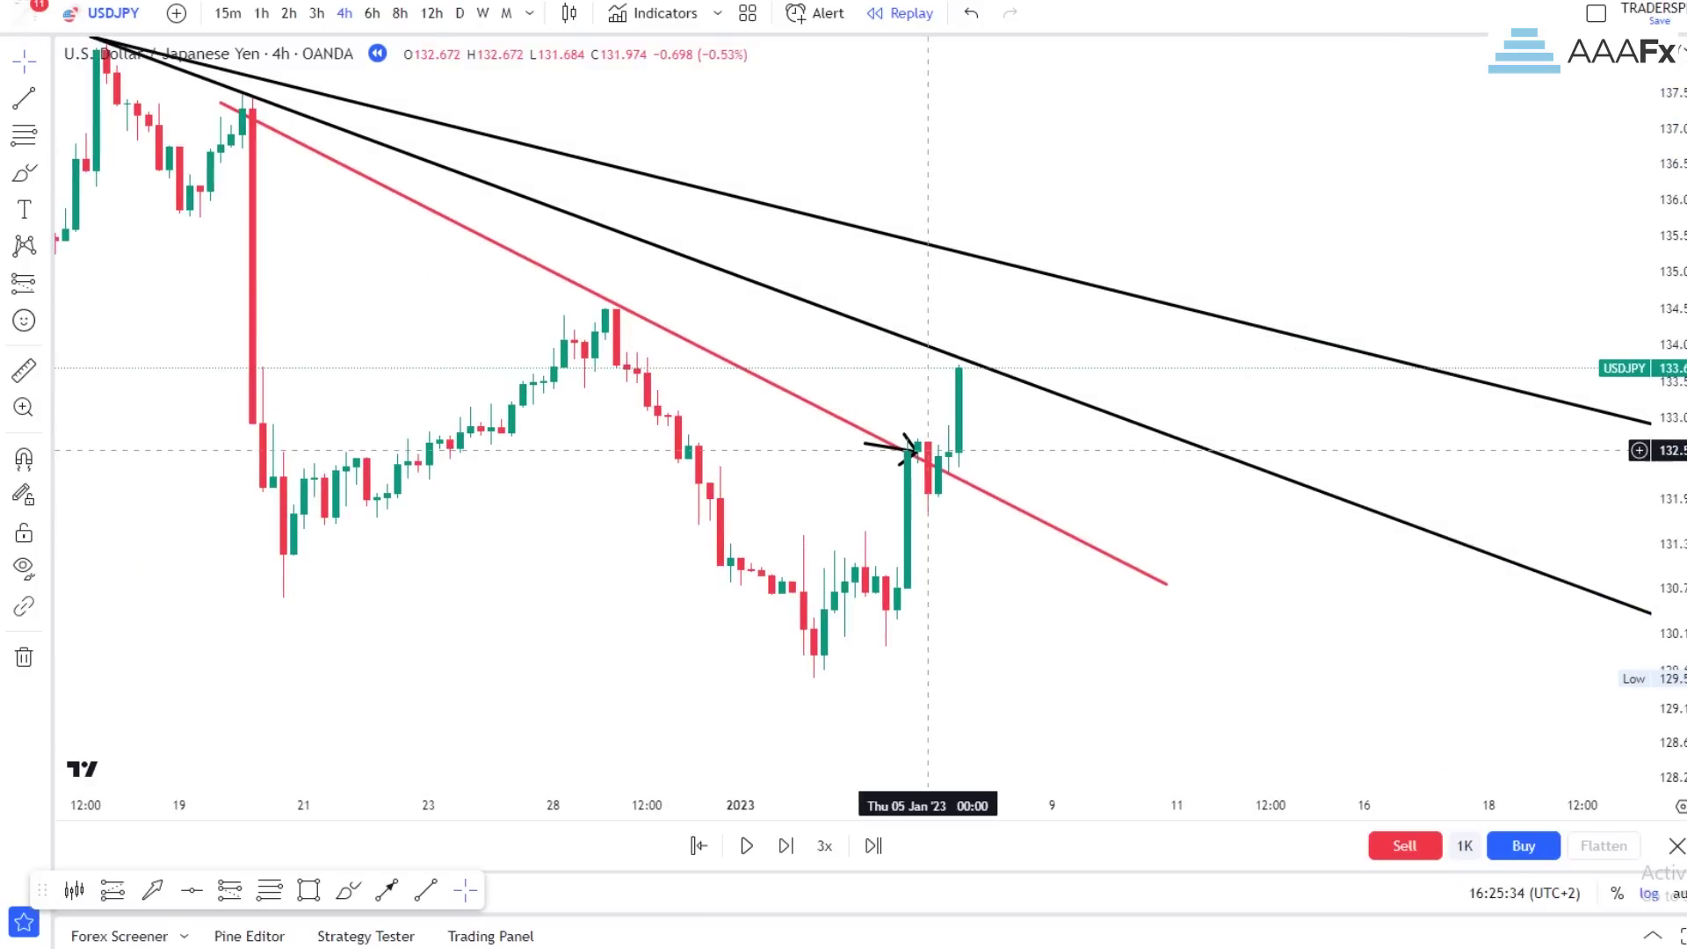
# Move the red trend line up off the candle highs and undo the move
pyautogui.moveTo(1036, 516); pyautogui.dragTo(1163, 493)
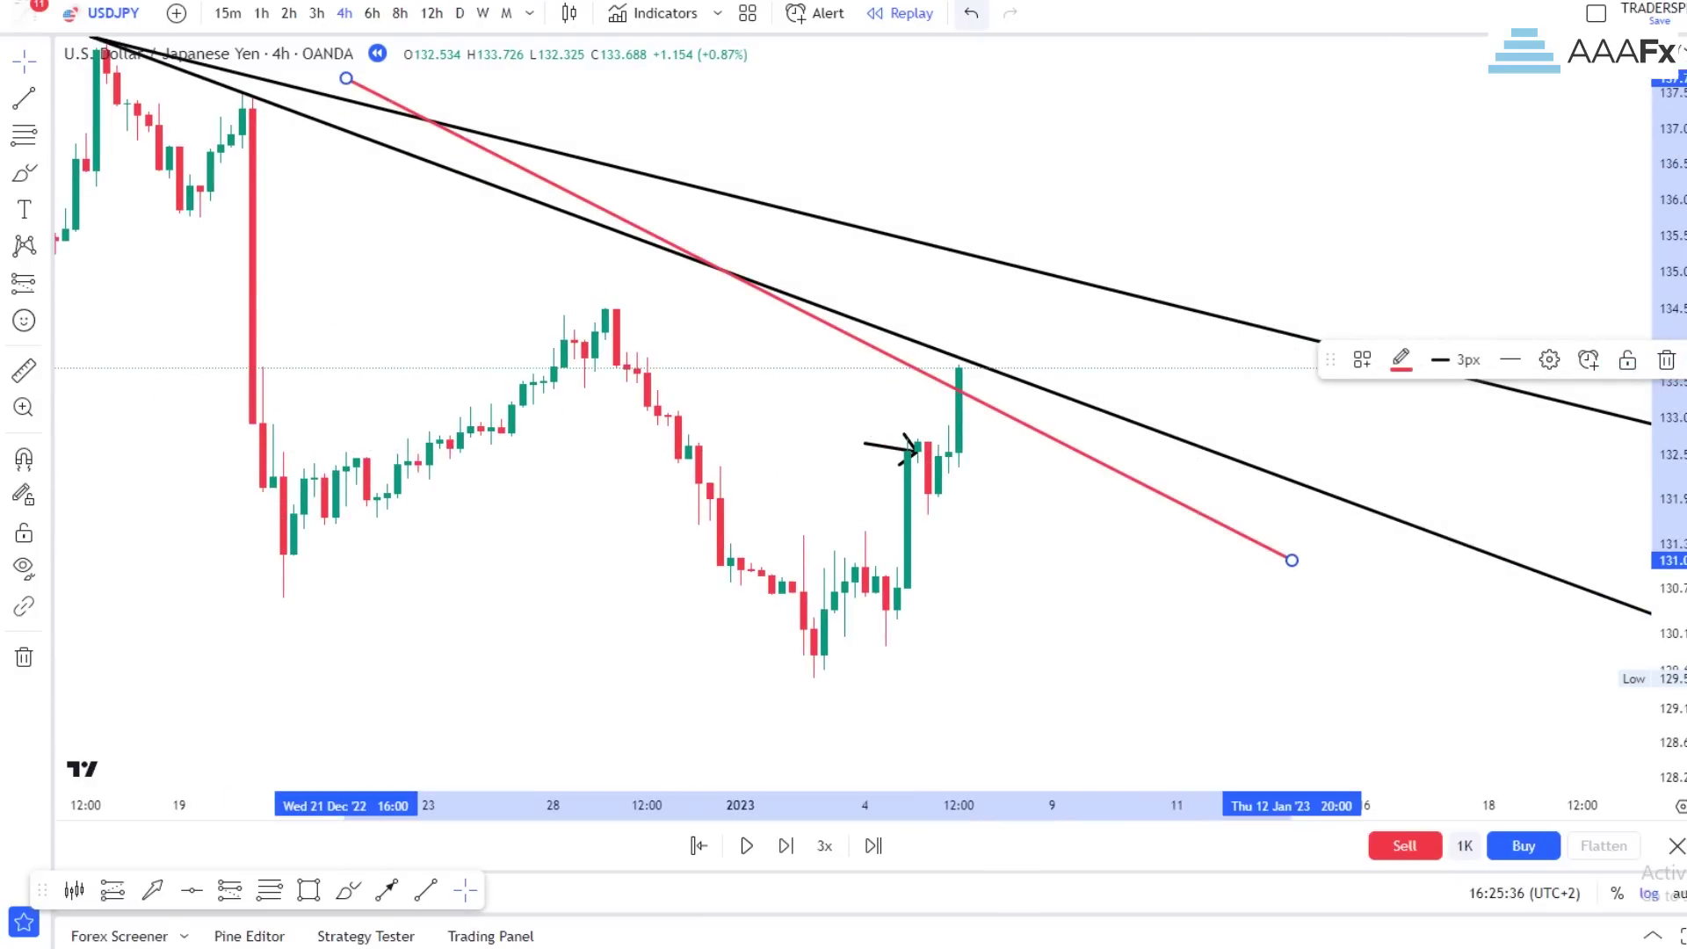
pyautogui.click(971, 14)
pyautogui.scroll(1, 1230, 584)
pyautogui.moveTo(1664, 536); pyautogui.dragTo(1665, 474)
pyautogui.moveTo(1278, 480); pyautogui.dragTo(1305, 454)
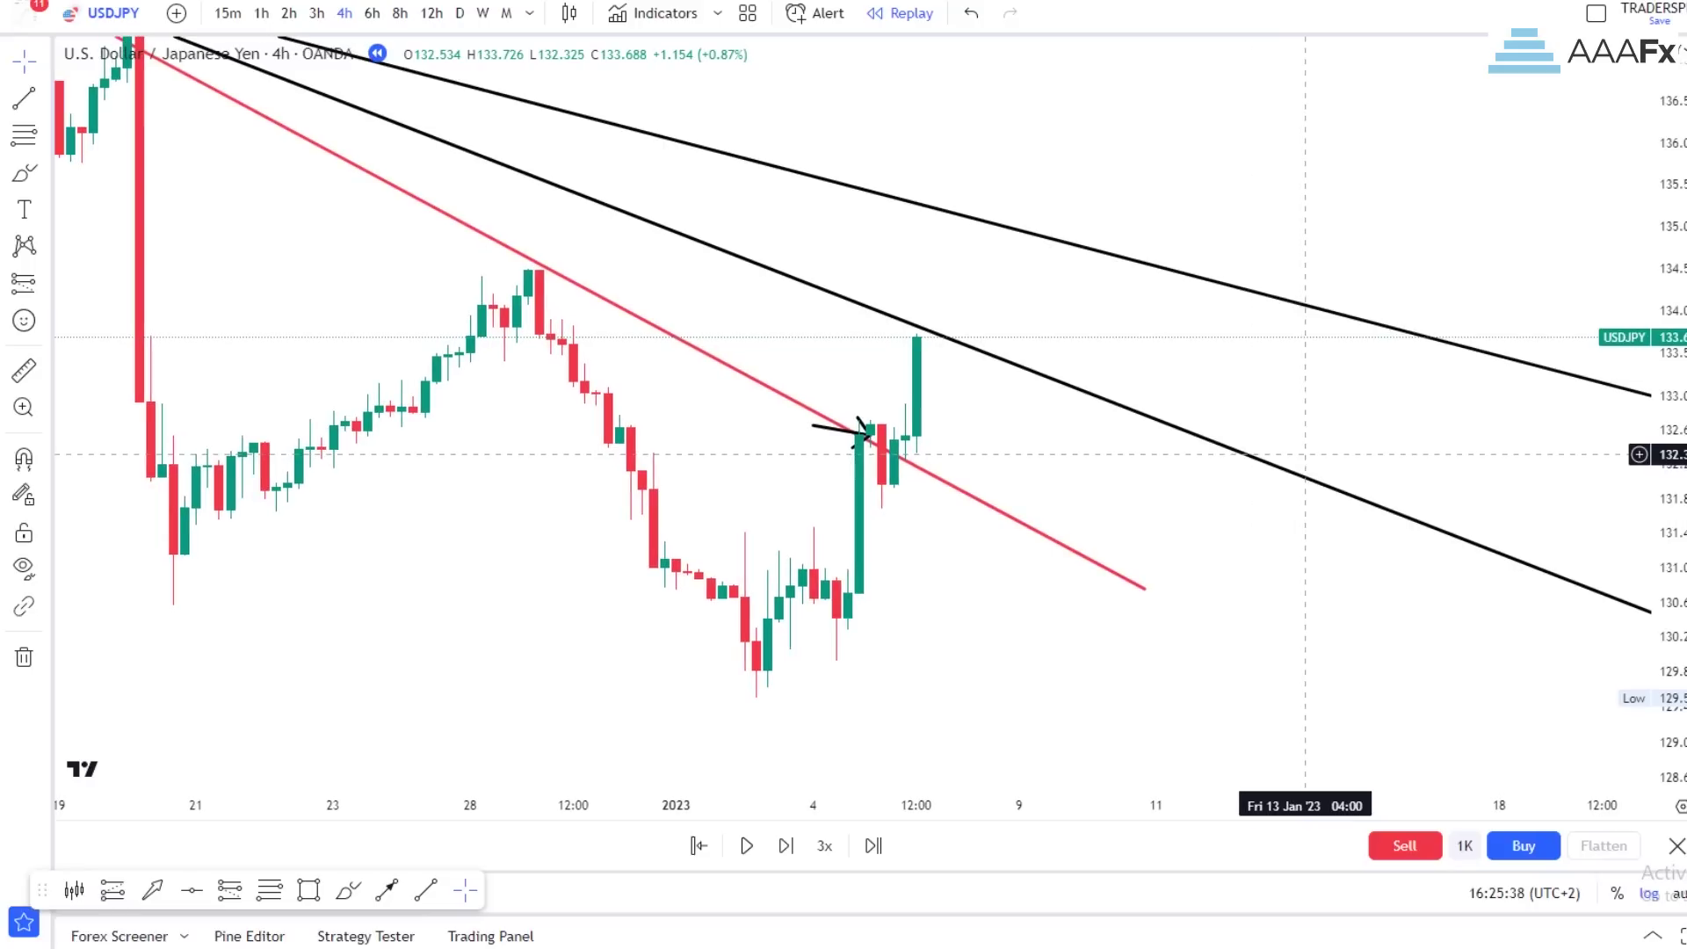
# Draw a thin rectangle at about 132 from 2 to 11 January and shift it slightly down to the pullback candle's close
pyautogui.moveTo(904, 597); pyautogui.dragTo(993, 594)
pyautogui.scroll(-3, 1040, 617)
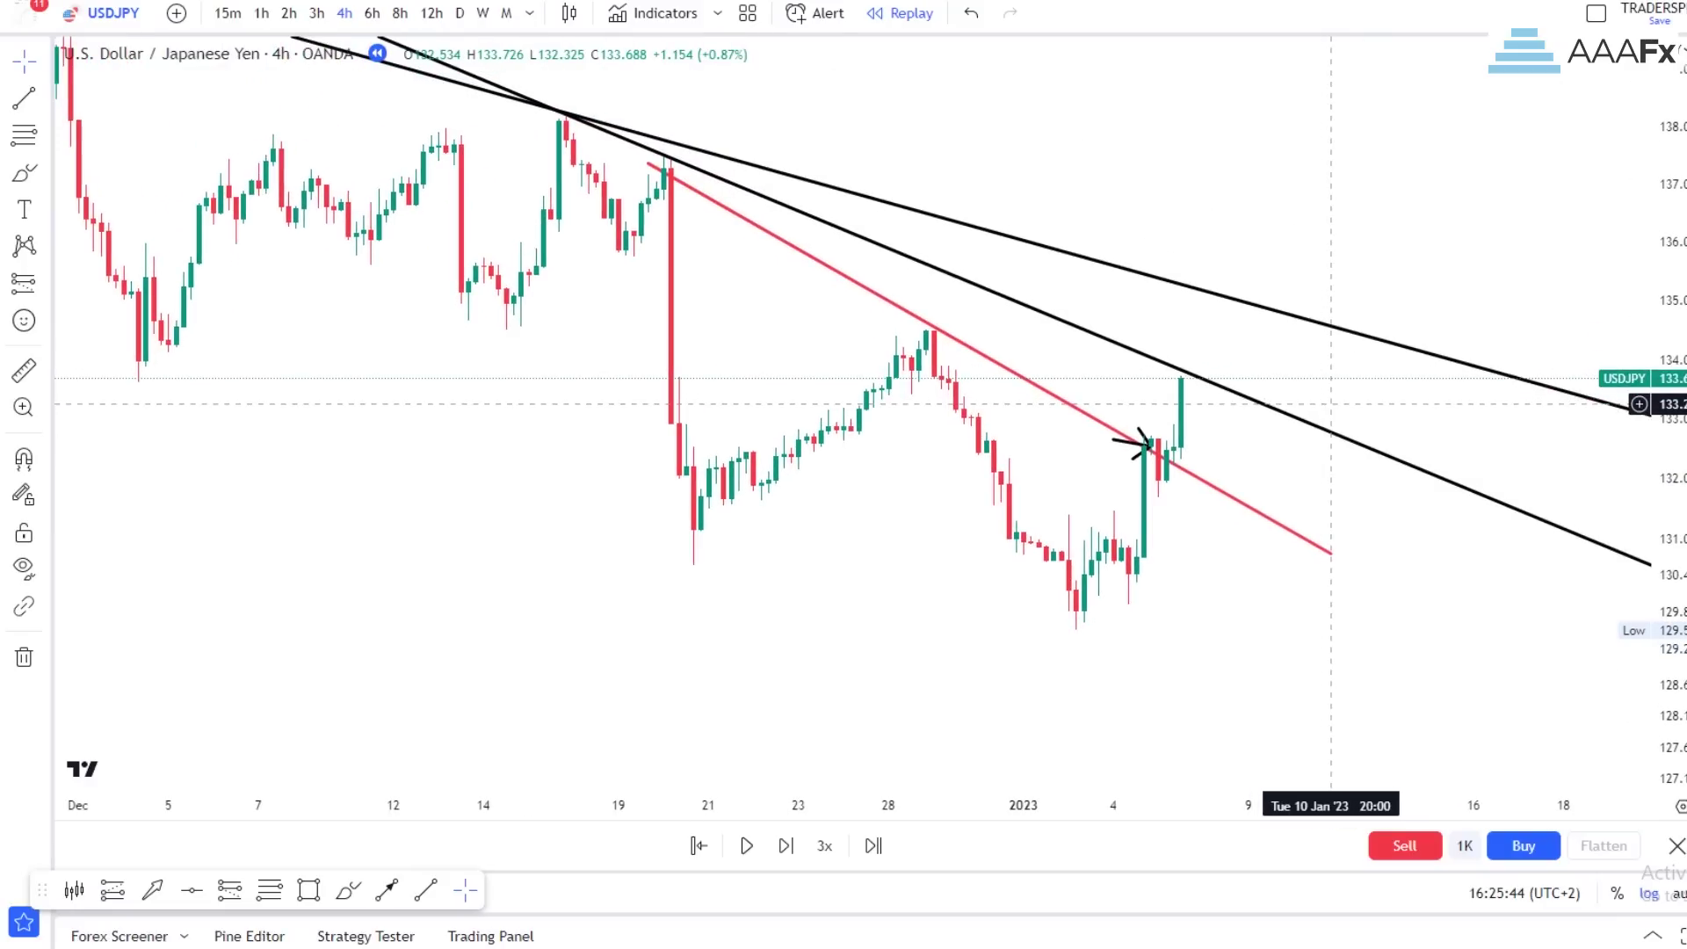
pyautogui.moveTo(1211, 621); pyautogui.dragTo(1165, 621)
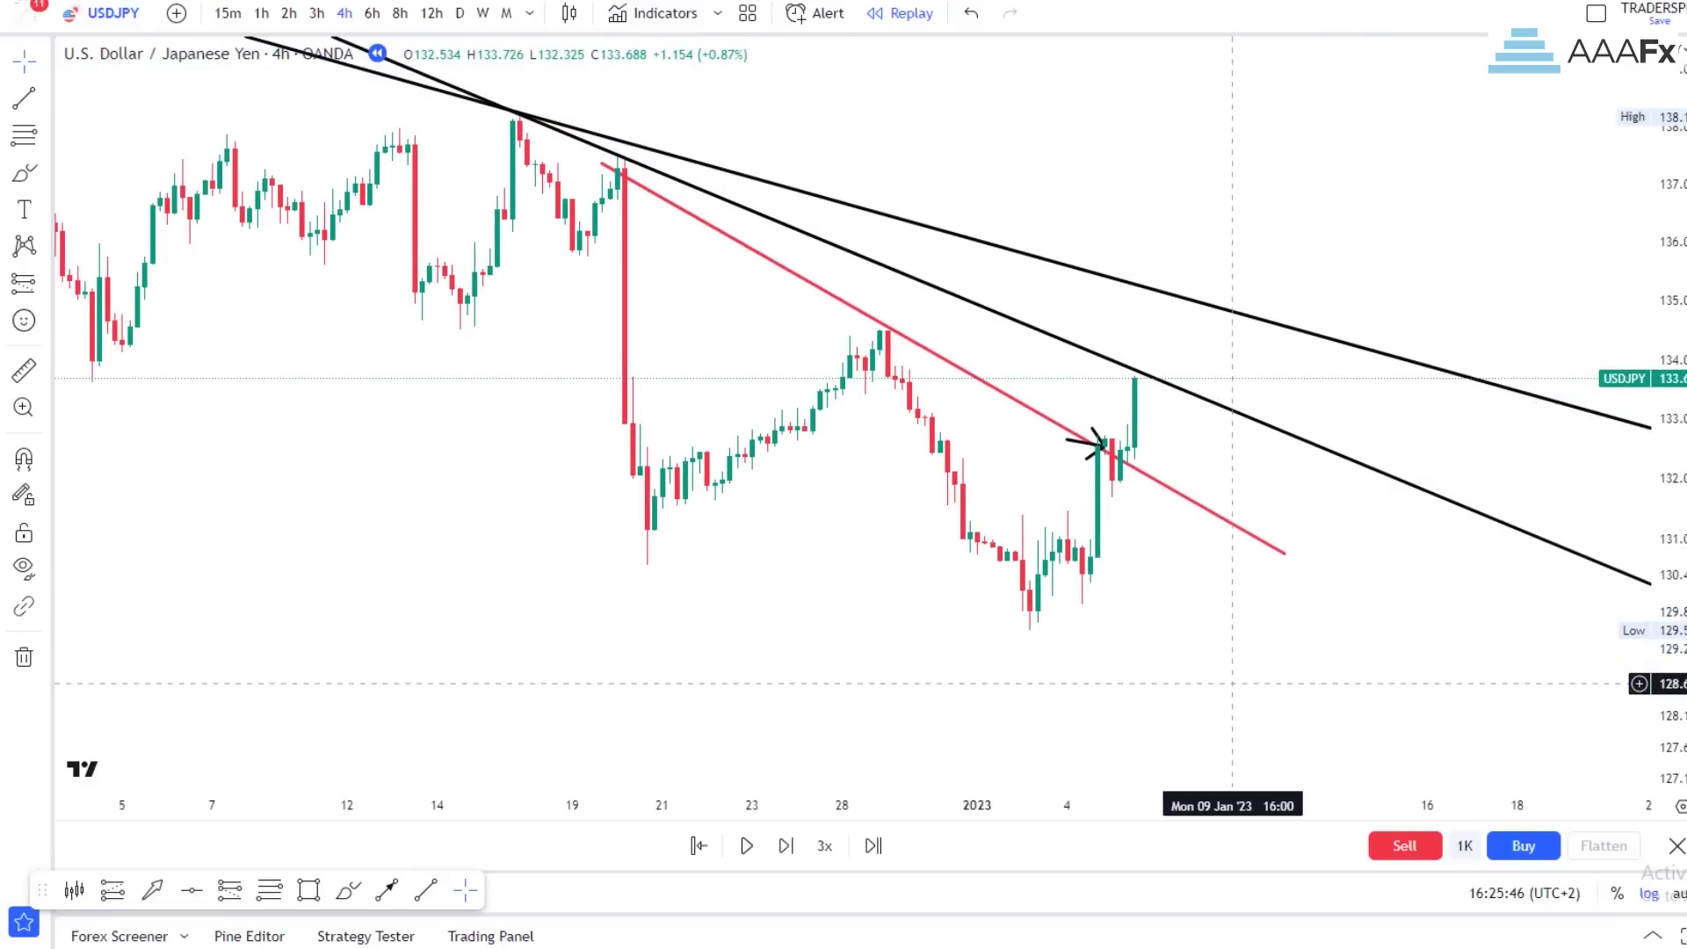
pyautogui.moveTo(1233, 683); pyautogui.dragTo(1150, 699)
pyautogui.scroll(3, 1145, 553)
pyautogui.moveTo(1656, 648); pyautogui.dragTo(1656, 518)
pyautogui.moveTo(1291, 462); pyautogui.dragTo(1393, 427)
pyautogui.click(309, 890)
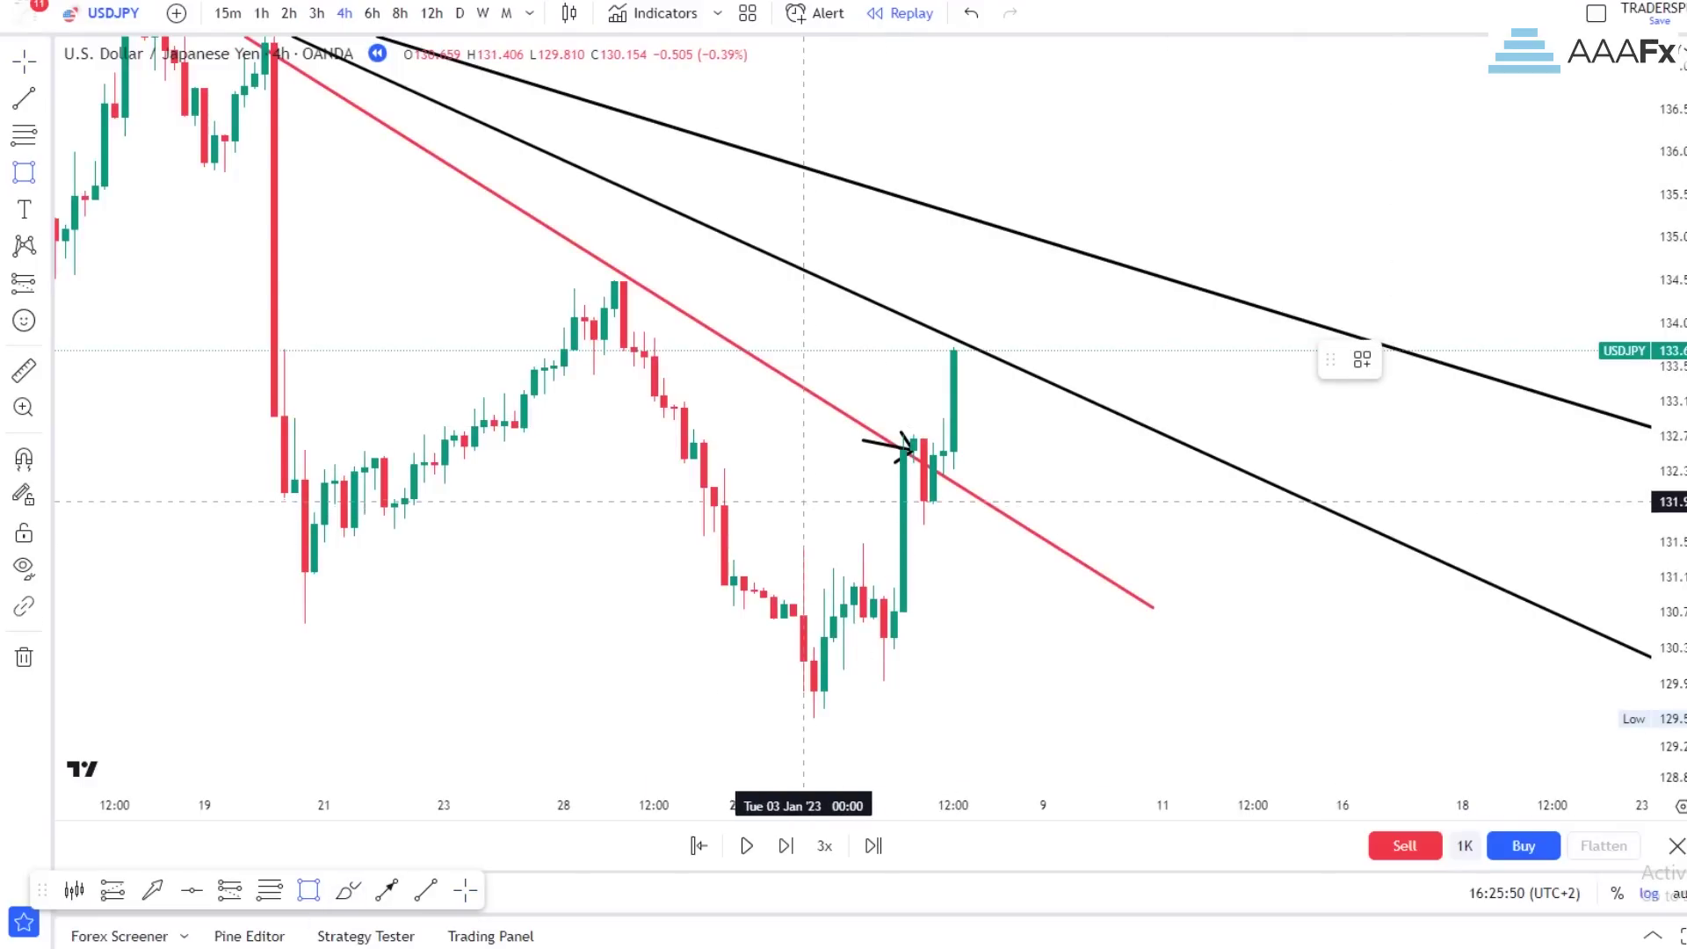
pyautogui.moveTo(783, 495)
pyautogui.mouseDown()
pyautogui.moveTo(1088, 550)
pyautogui.moveTo(1192, 498)
pyautogui.mouseUp()
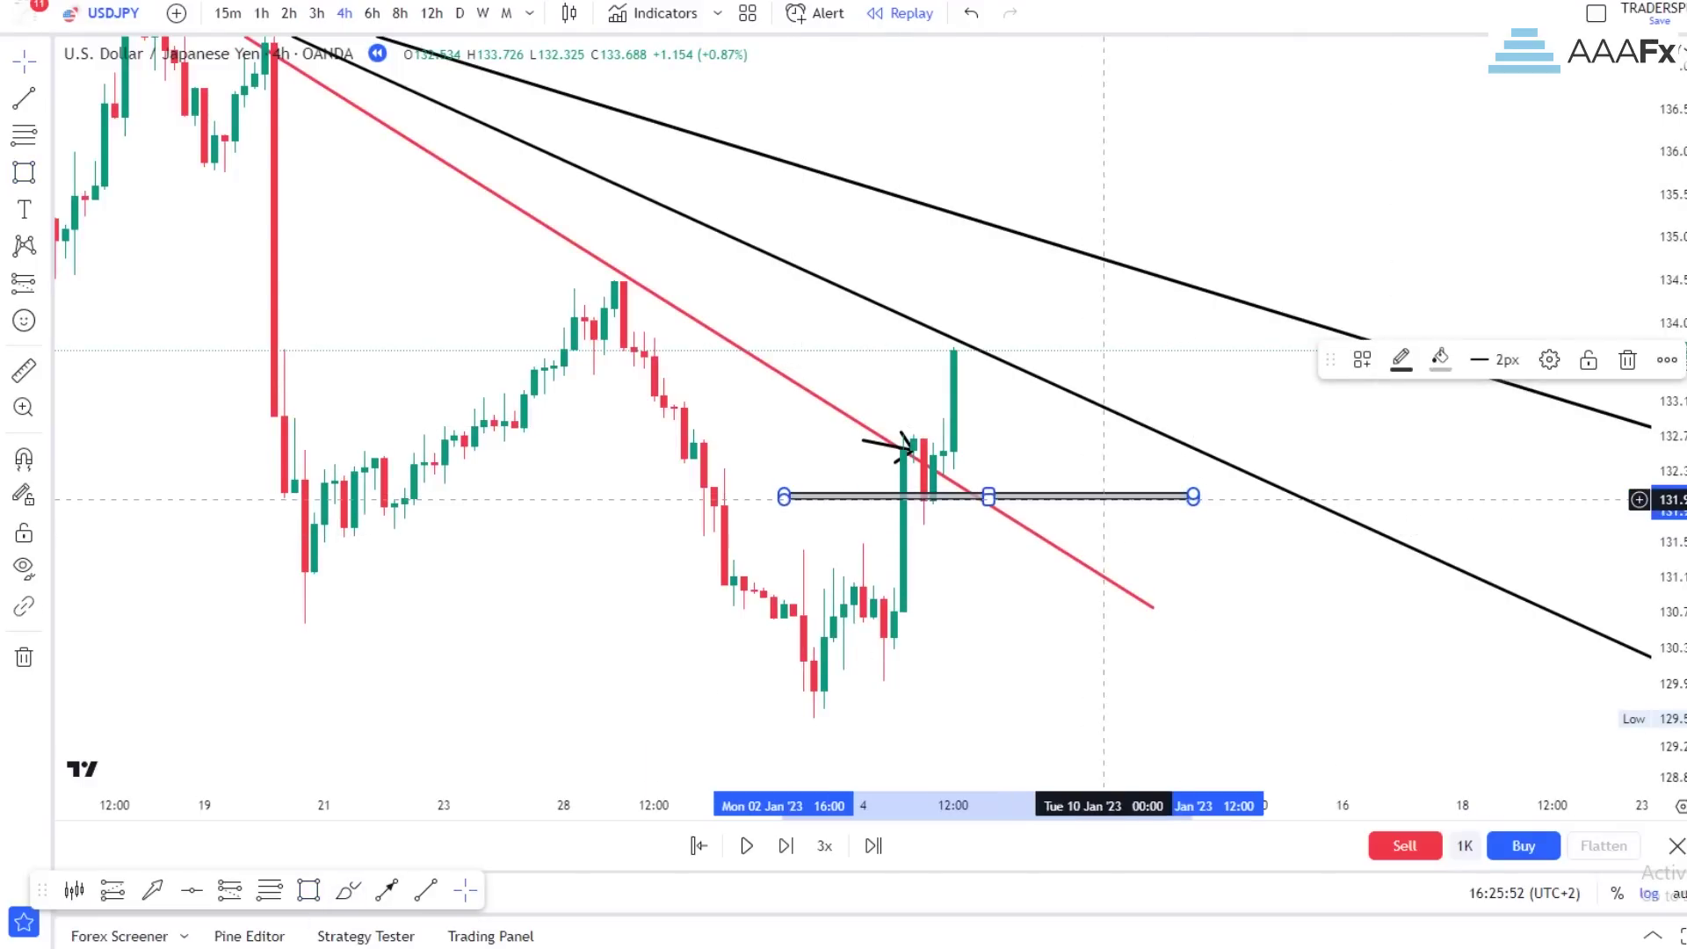
pyautogui.moveTo(983, 495); pyautogui.dragTo(988, 503)
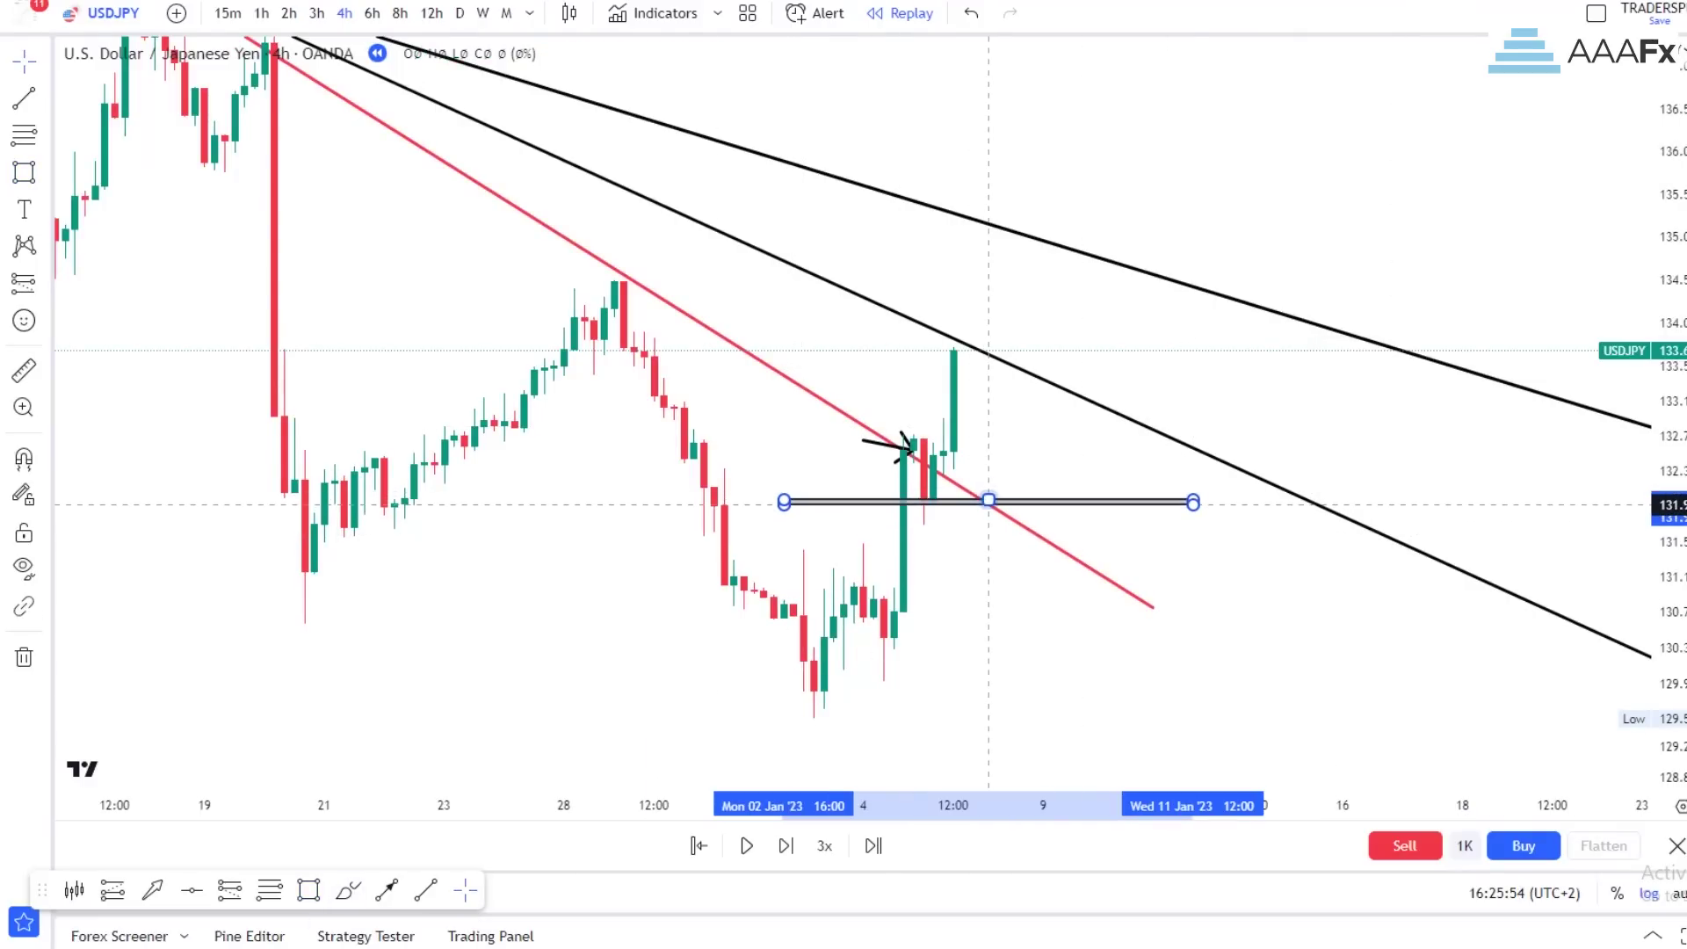
pyautogui.click(1212, 674)
# Place a short position at the pullback candle's close near 132, with its stop 3.780 higher, above both black trend lines
pyautogui.scroll(-4, 1410, 514)
pyautogui.moveTo(1667, 514); pyautogui.dragTo(1667, 624)
pyautogui.moveTo(1393, 588); pyautogui.dragTo(1269, 648)
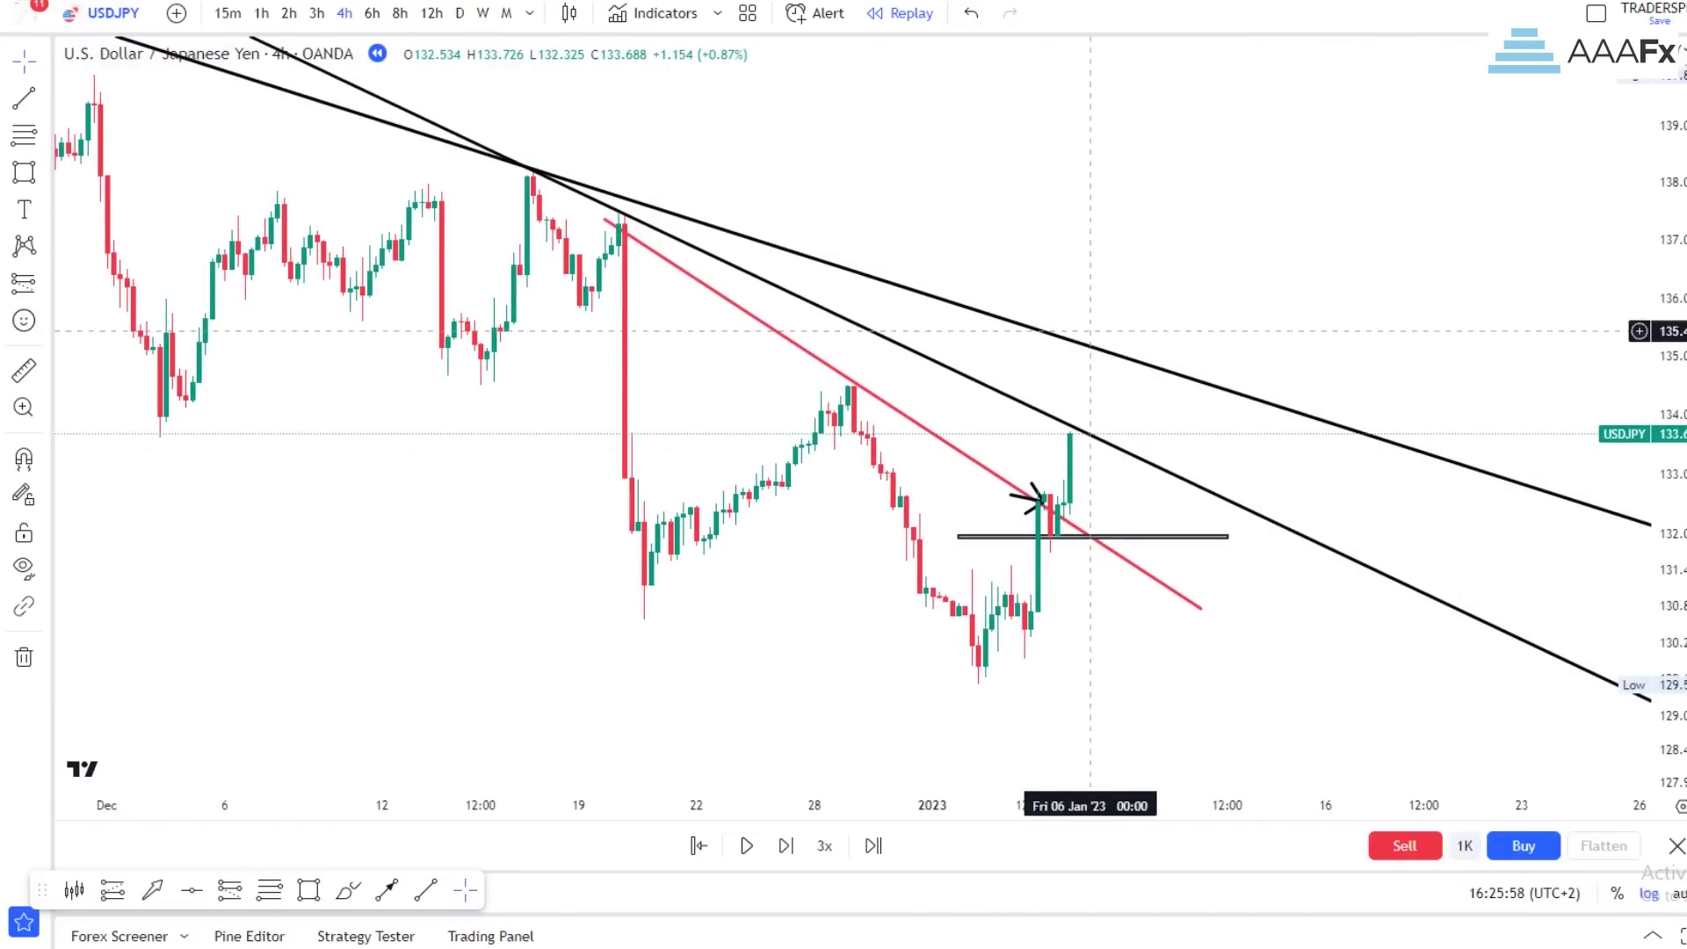
pyautogui.scroll(-4, 1317, 609)
pyautogui.moveTo(1666, 343); pyautogui.dragTo(1666, 465)
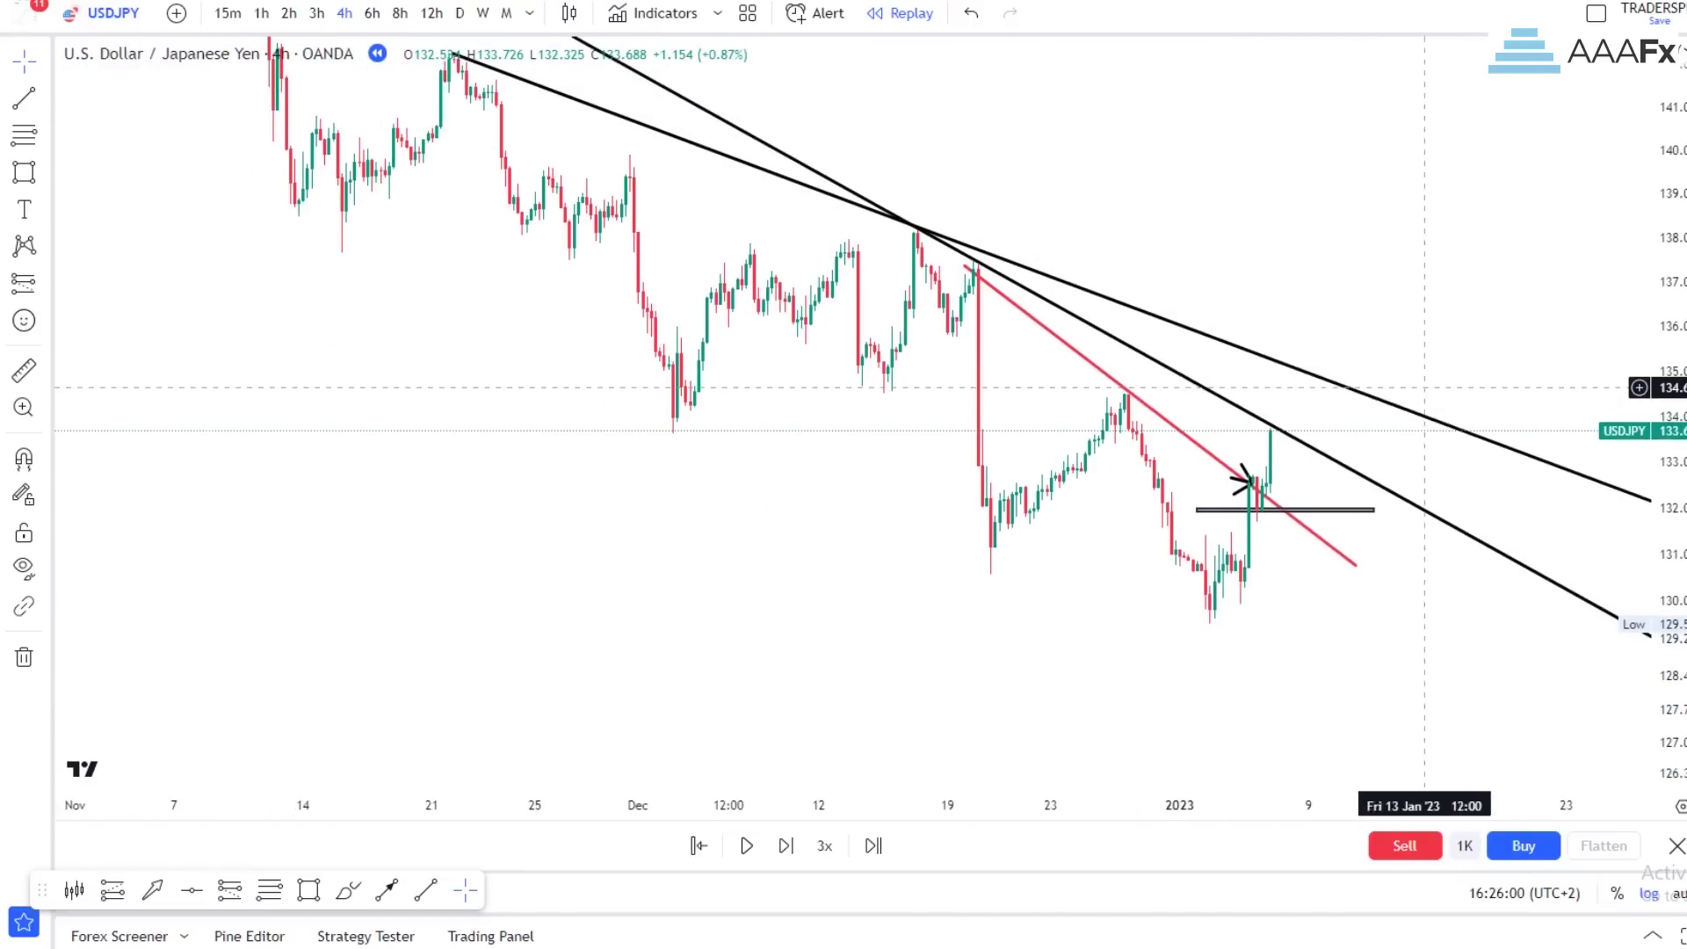
pyautogui.moveTo(1424, 388); pyautogui.dragTo(1381, 388)
pyautogui.moveTo(822, 704); pyautogui.dragTo(786, 697)
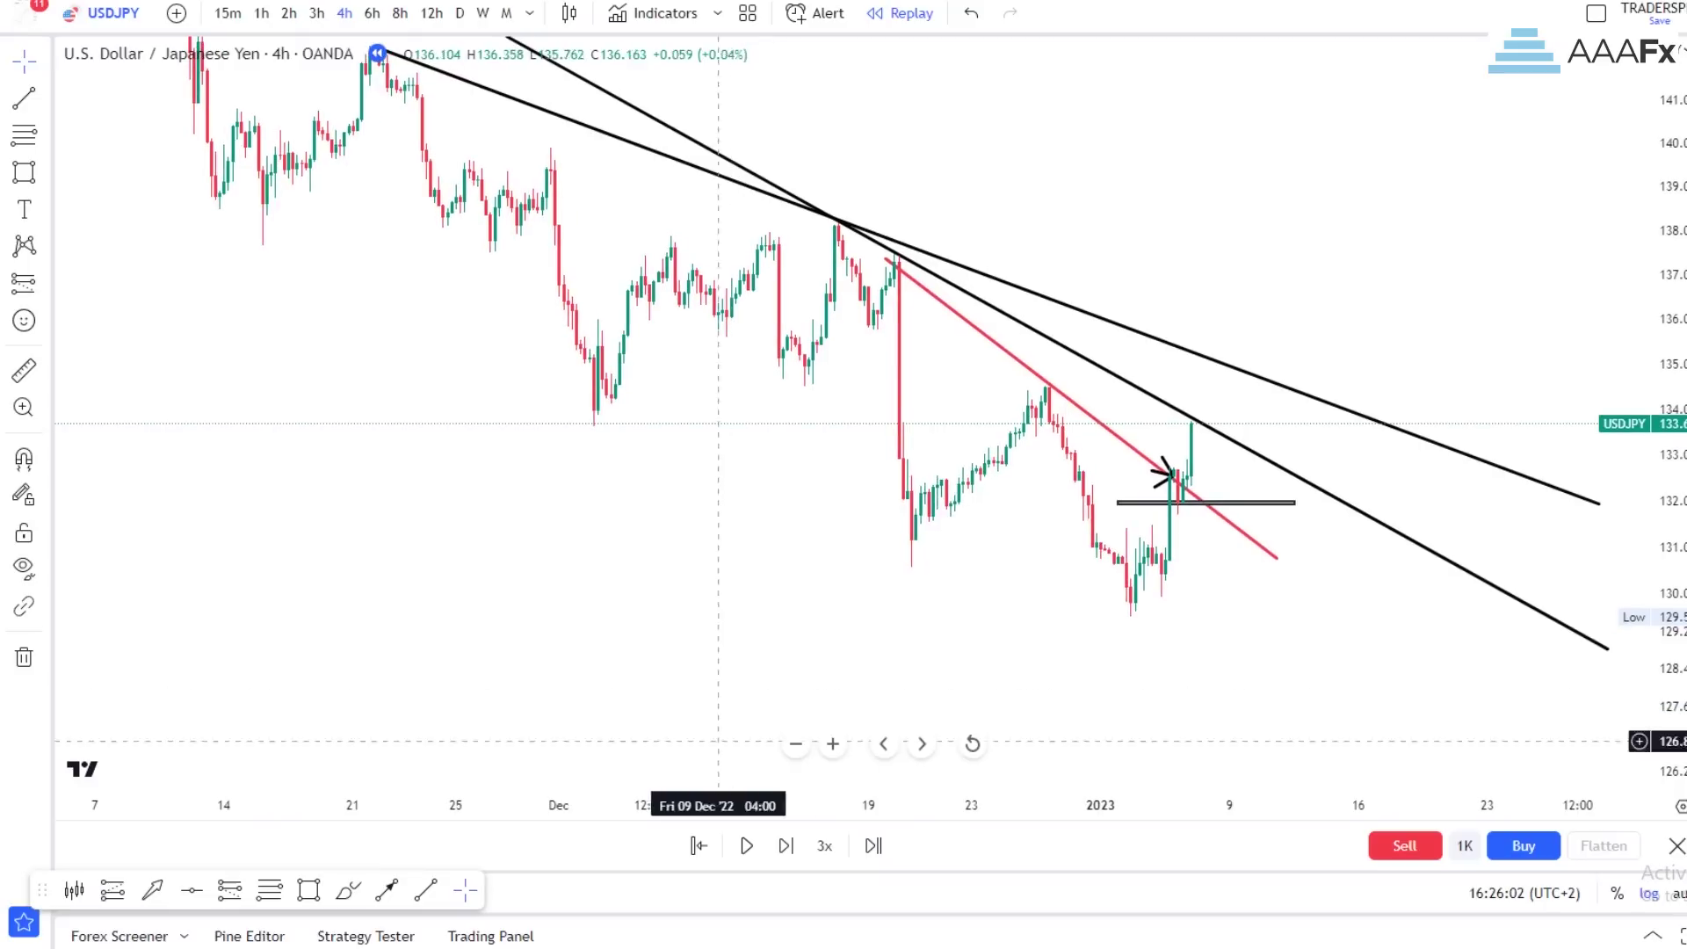
pyautogui.click(229, 890)
pyautogui.click(1169, 501)
pyautogui.moveTo(1170, 331); pyautogui.dragTo(1169, 330)
pyautogui.scroll(2, 1080, 310)
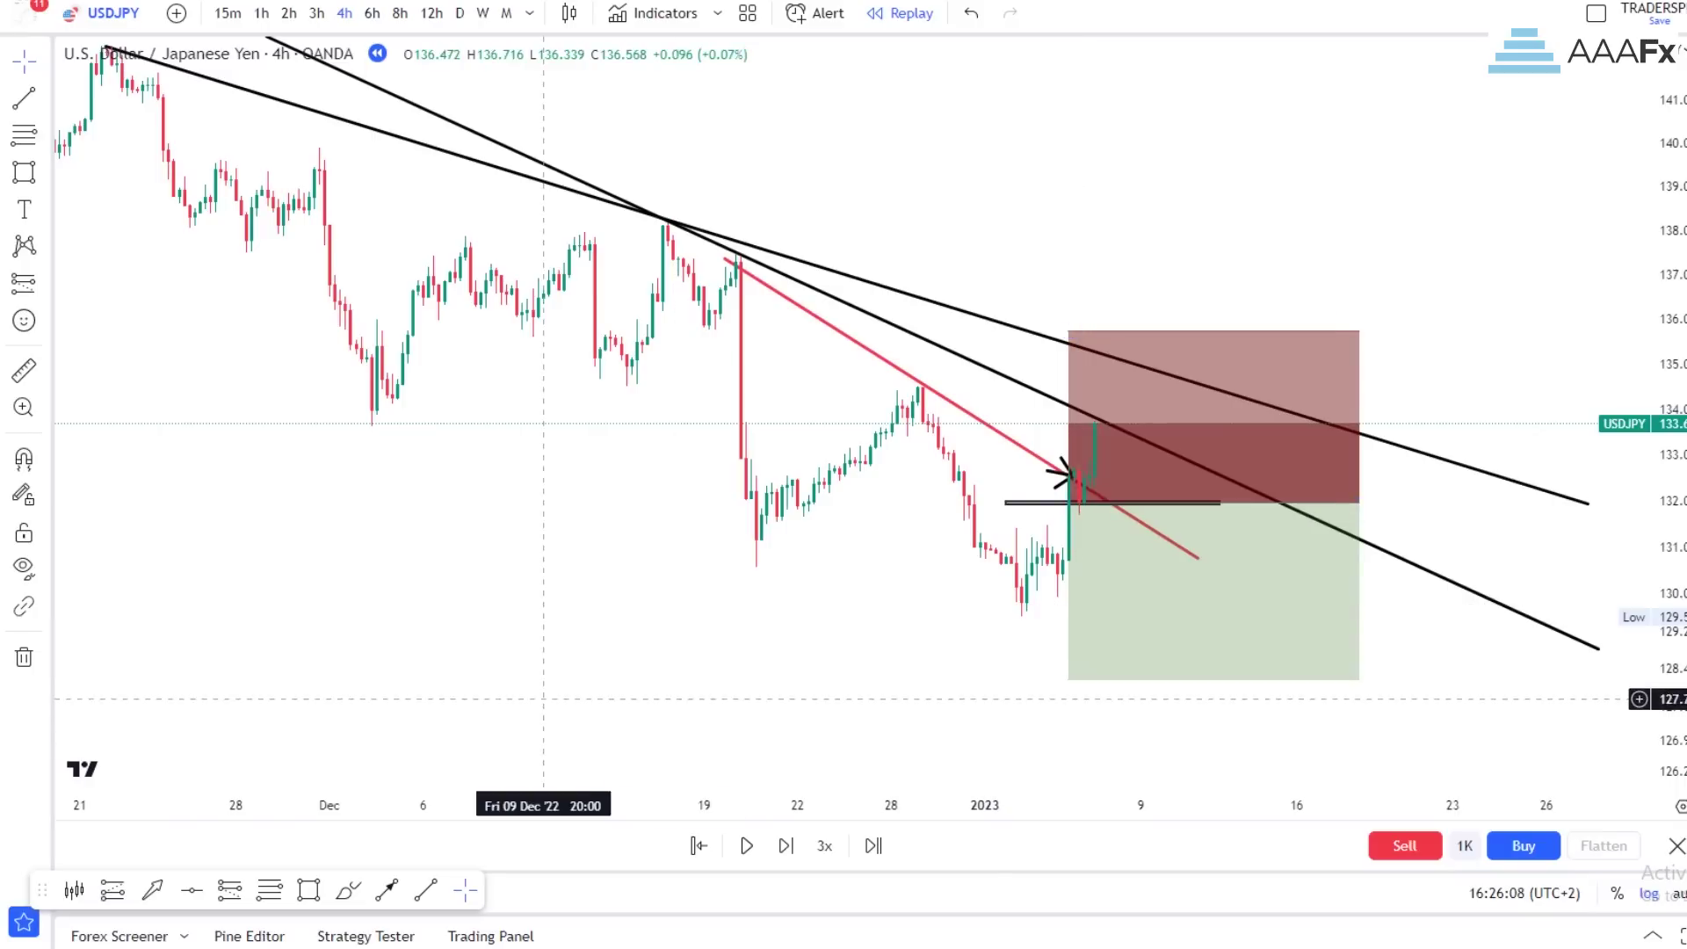
# Check the short position's stop against the two black trend lines and delete the position
pyautogui.scroll(1, 598, 618)
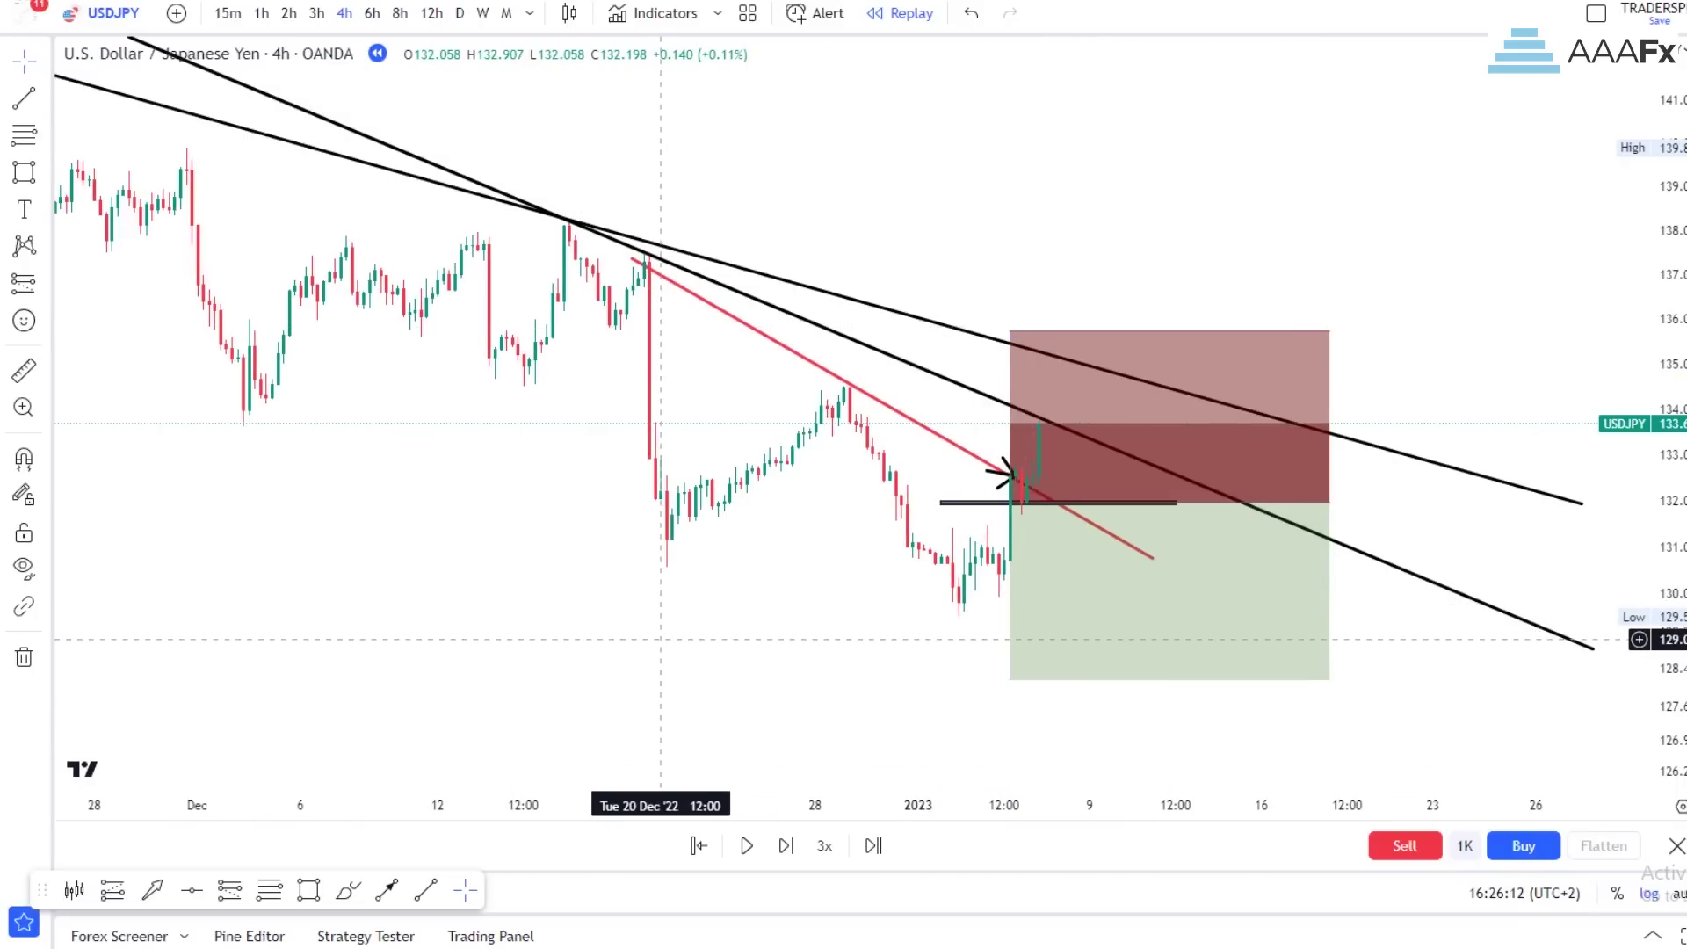
pyautogui.scroll(2, 661, 630)
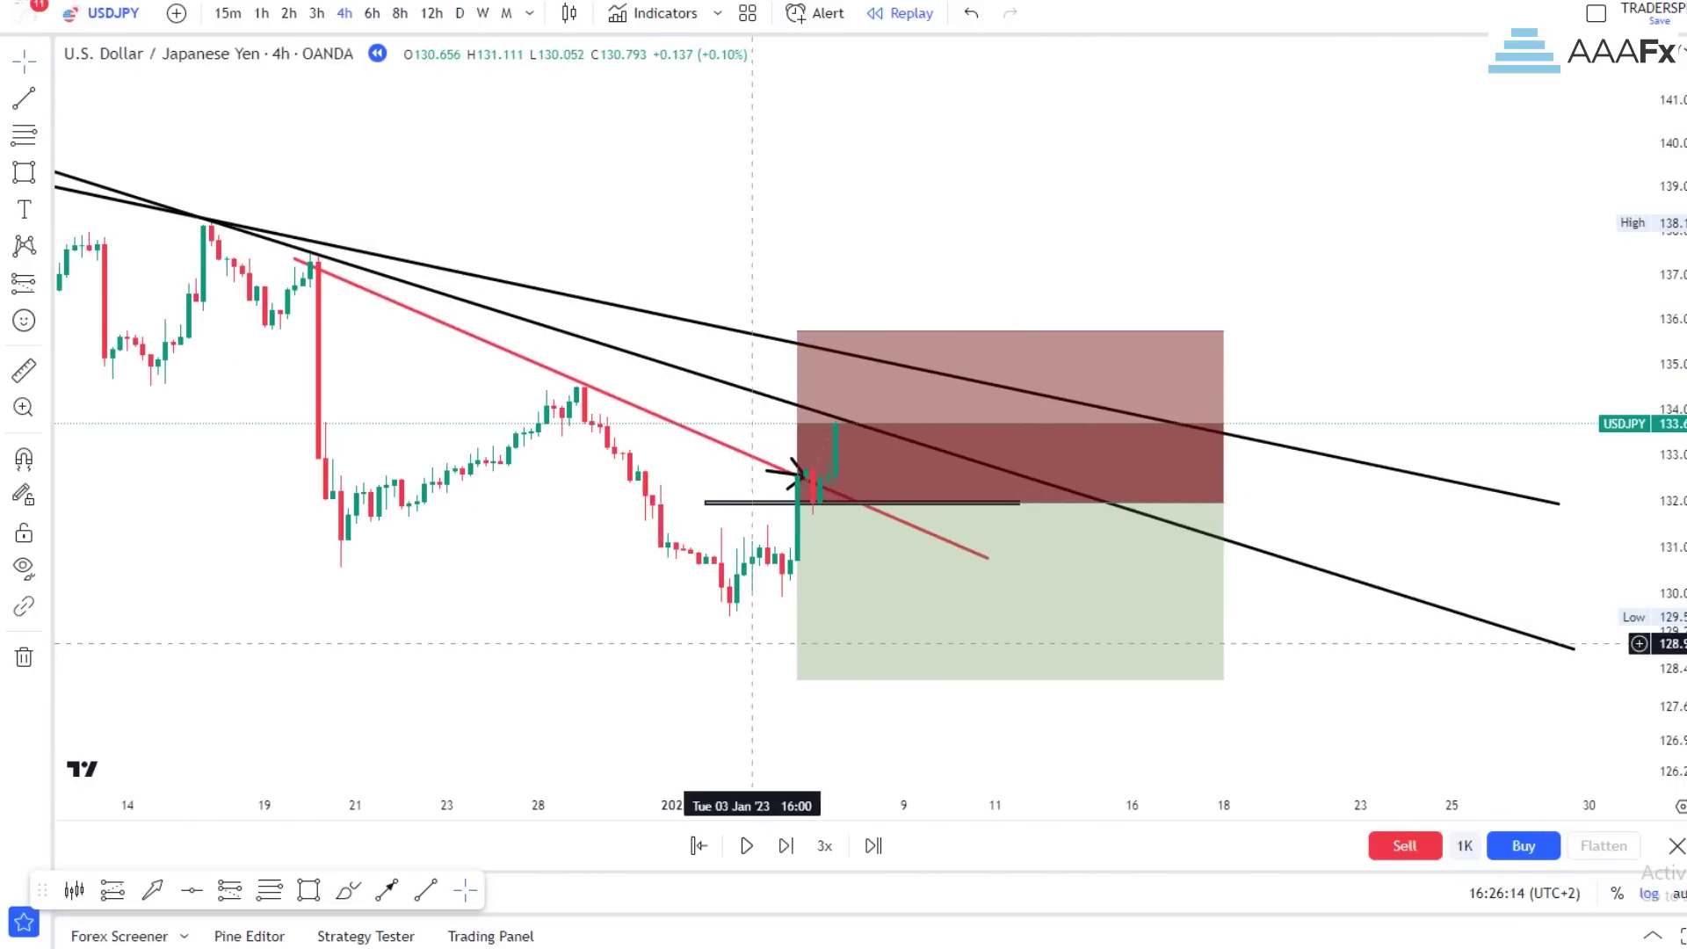
pyautogui.scroll(2, 1572, 594)
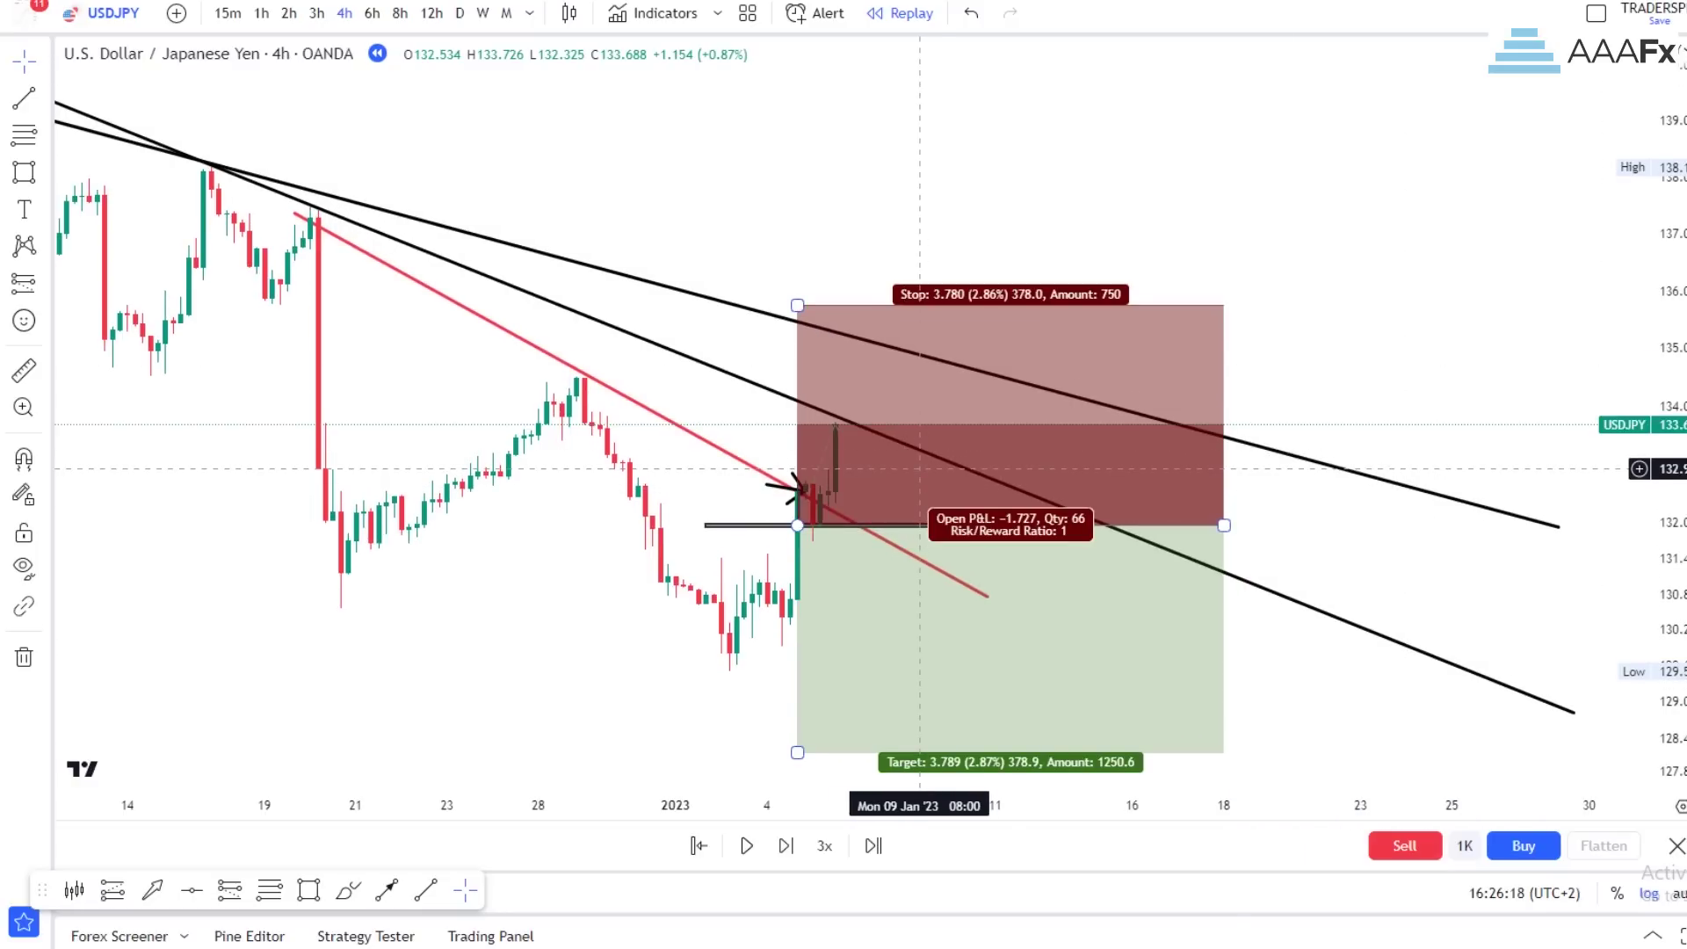
pyautogui.click(920, 468)
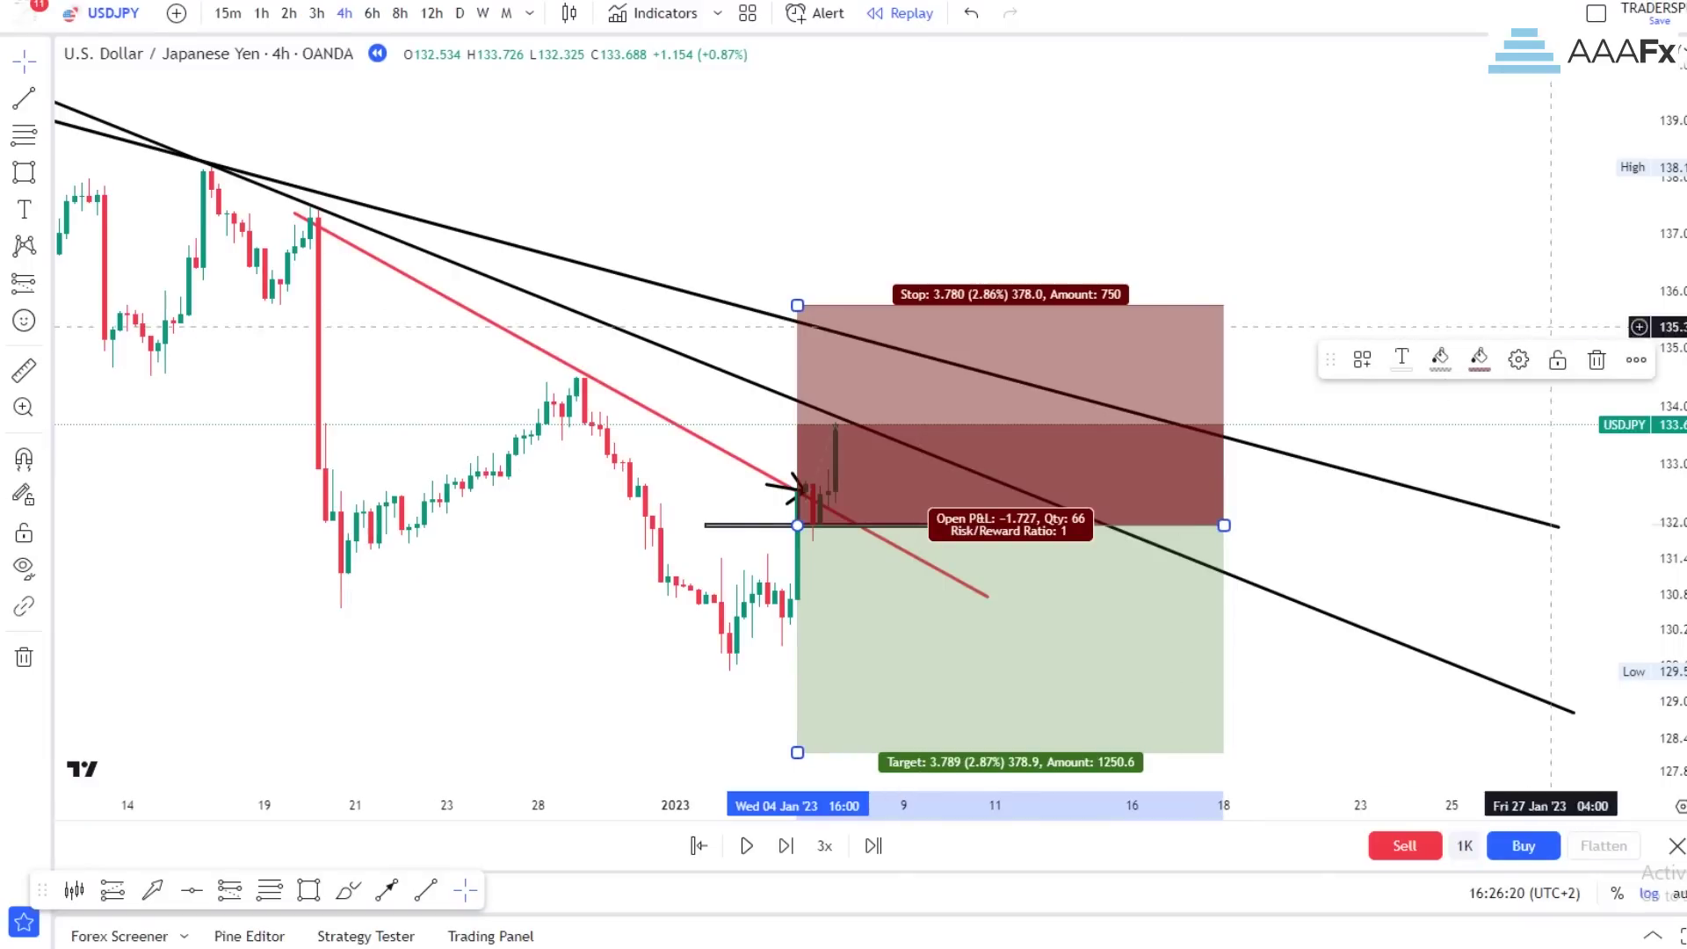
pyautogui.click(1594, 363)
# Examine the pullback between the red trend line and the thin rectangle, and the distance up to the black trend lines
pyautogui.moveTo(1093, 163); pyautogui.dragTo(1250, 110)
pyautogui.scroll(1, 1102, 584)
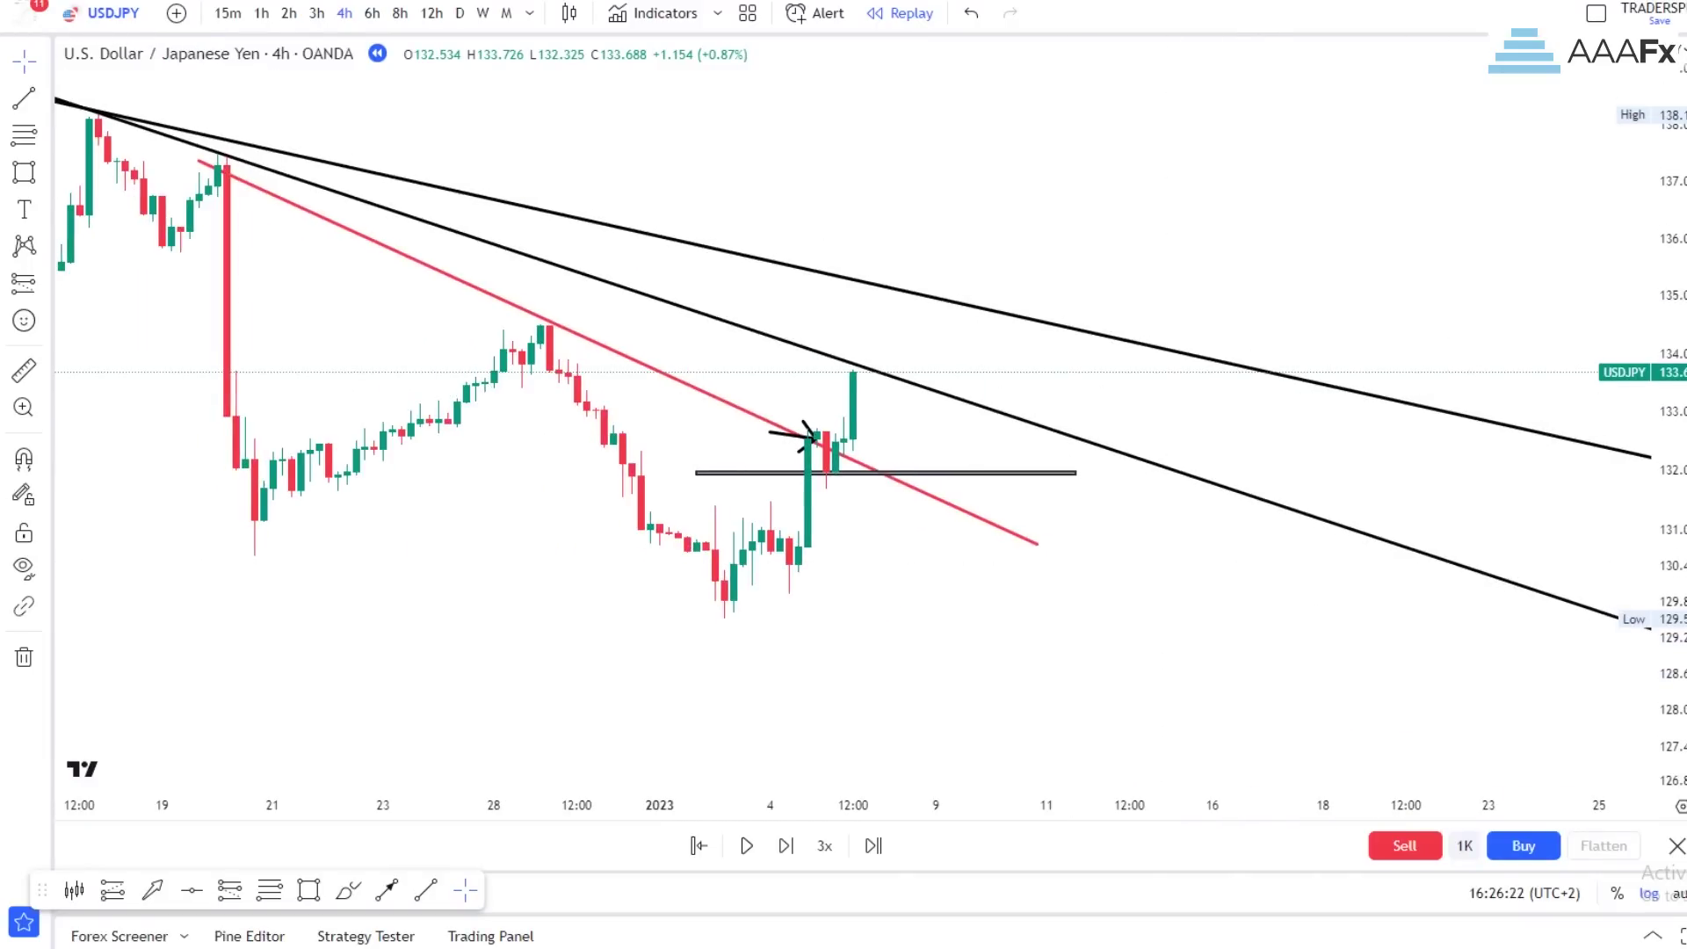
pyautogui.moveTo(1663, 567); pyautogui.dragTo(1663, 449)
pyautogui.moveTo(1080, 389); pyautogui.dragTo(1324, 388)
pyautogui.scroll(2, 1268, 413)
pyautogui.moveTo(940, 611); pyautogui.dragTo(1086, 603)
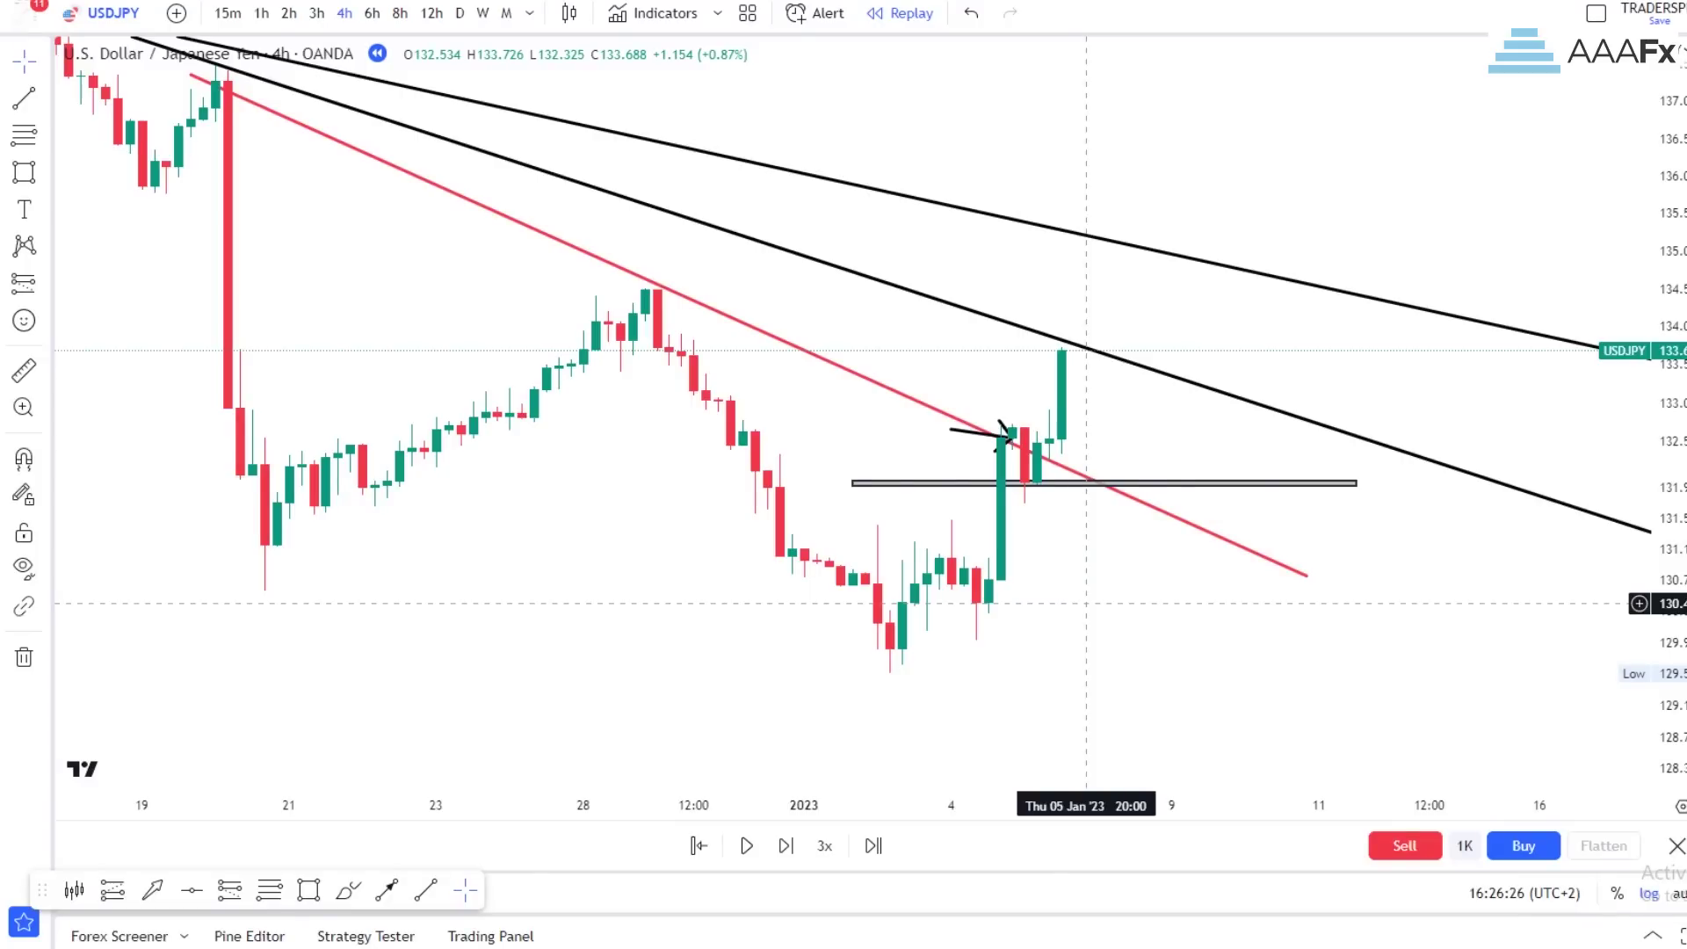
pyautogui.scroll(1, 1086, 603)
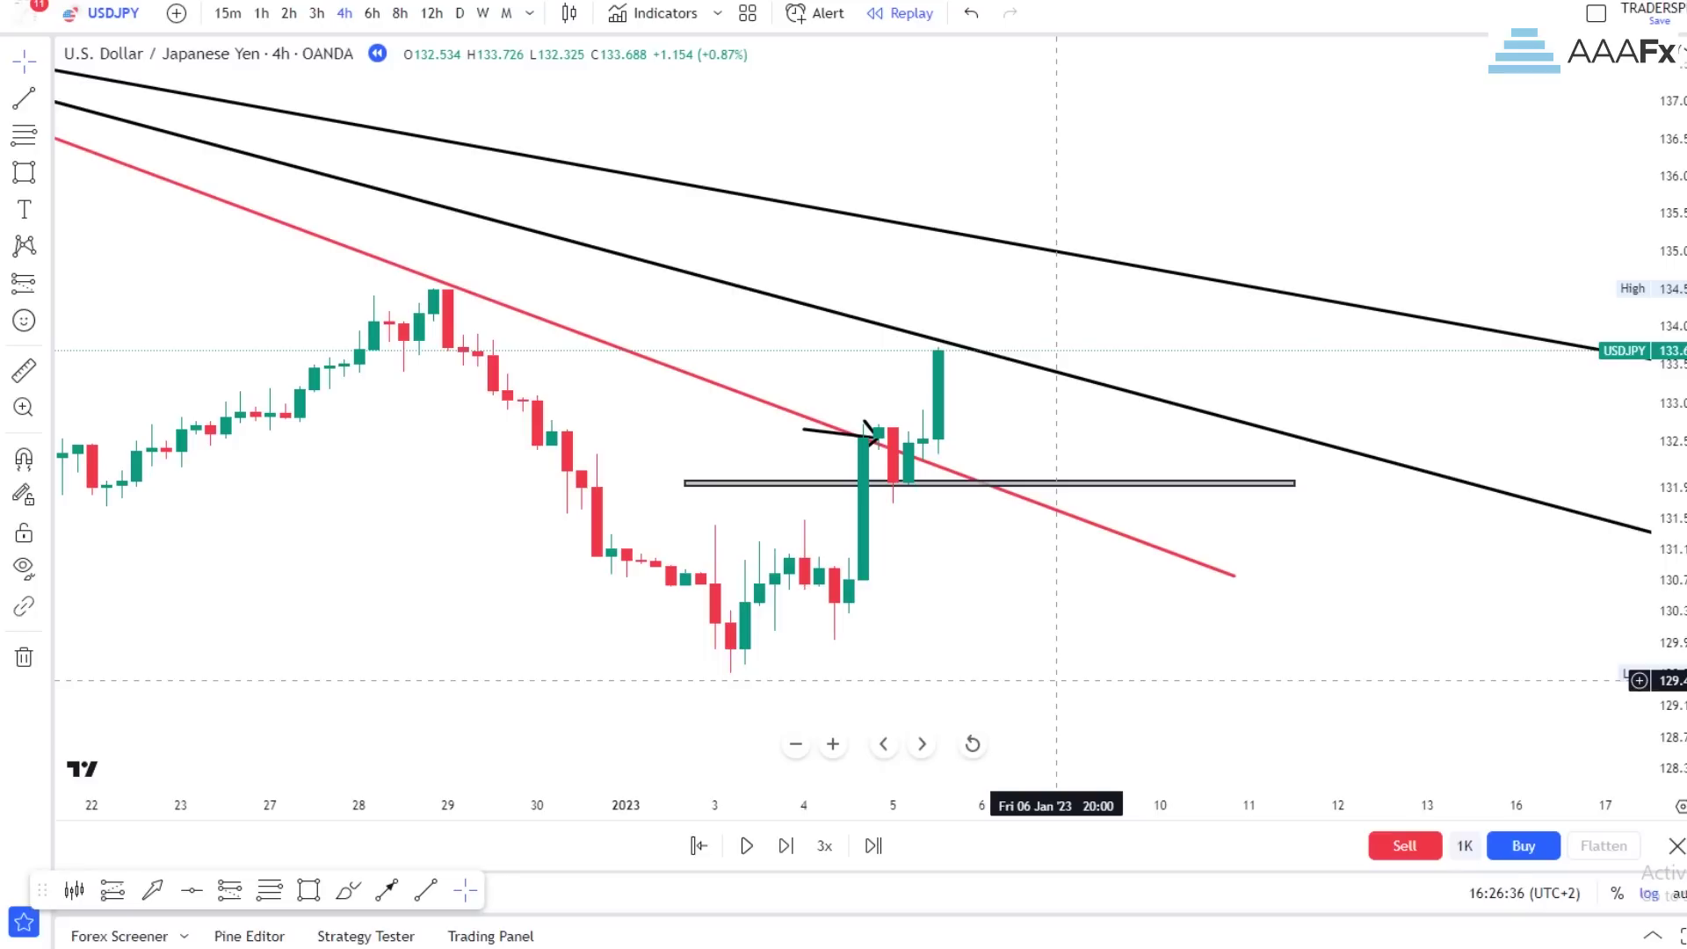
pyautogui.scroll(3, 931, 655)
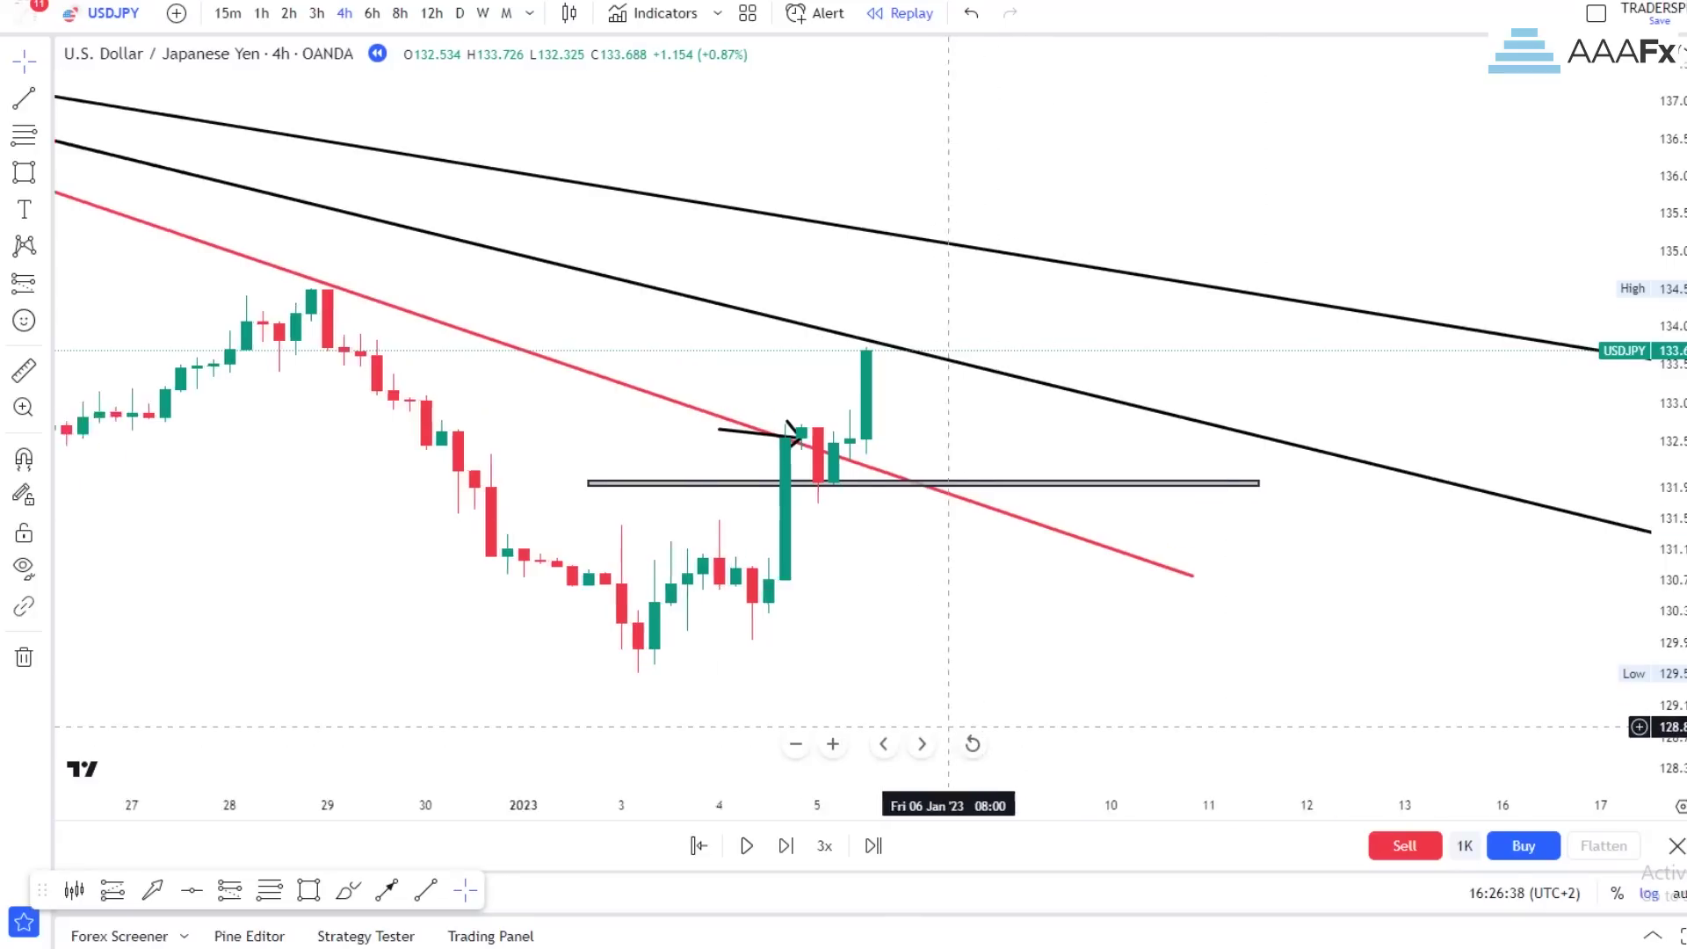
pyautogui.moveTo(915, 649); pyautogui.dragTo(1089, 675)
pyautogui.scroll(-3, 1126, 662)
# Draw one arrow pointing at the red trend line and another from the pullback to the lower black trend line, undoing the extra downward arrow
pyautogui.click(386, 890)
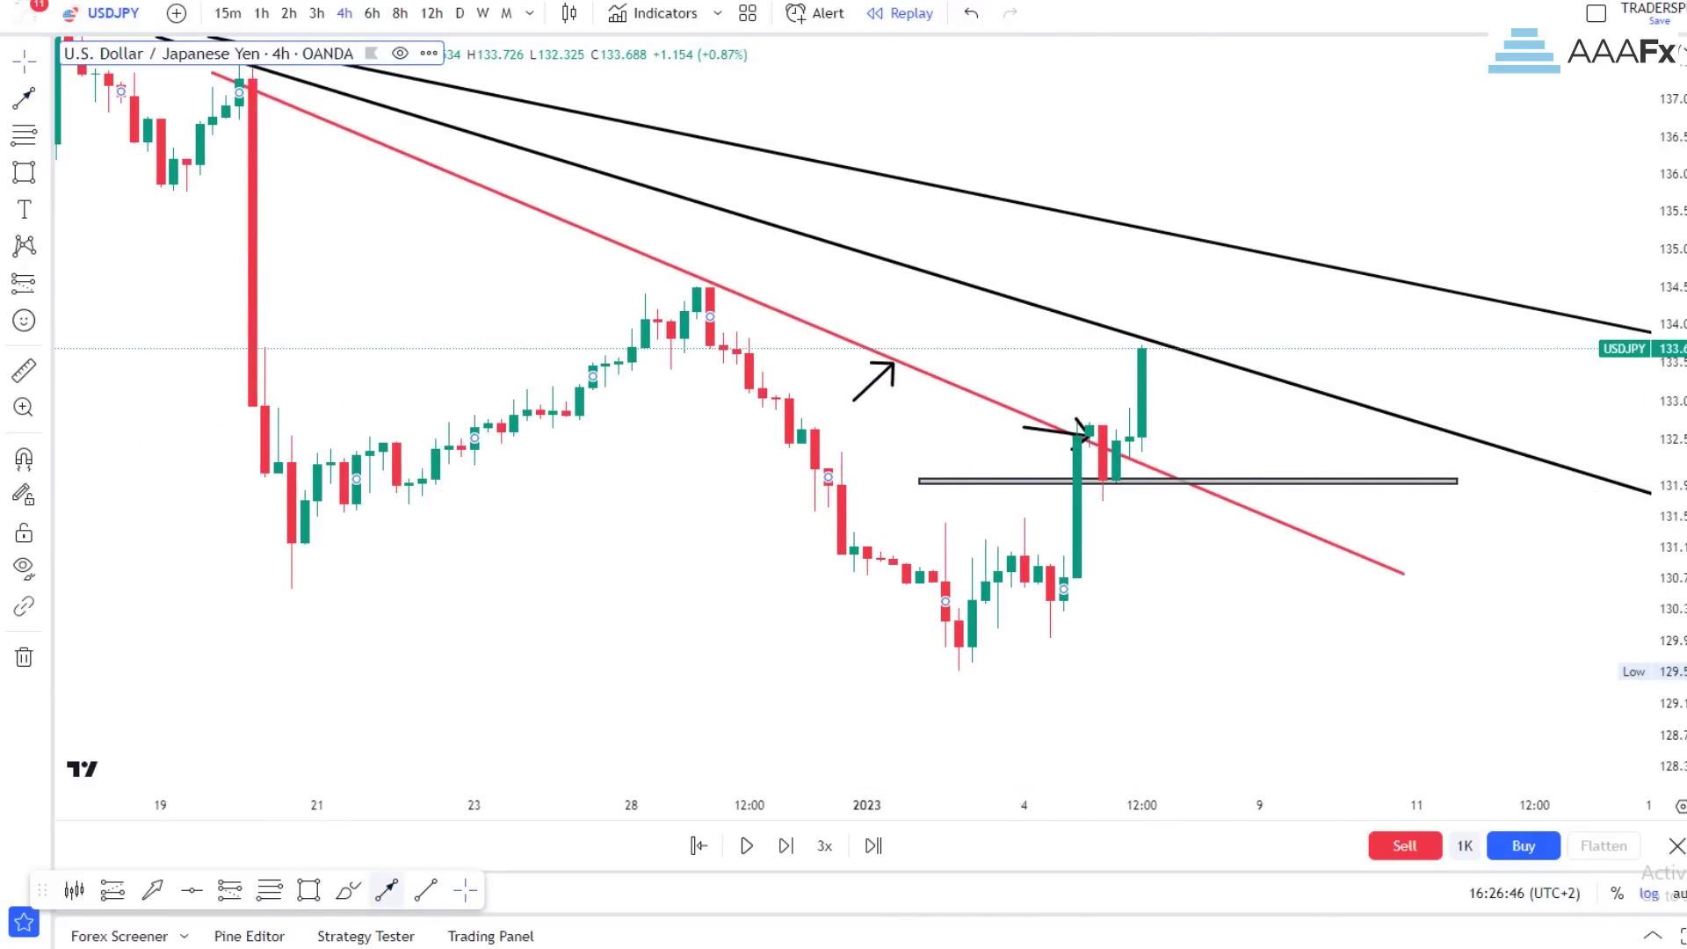
pyautogui.click(387, 890)
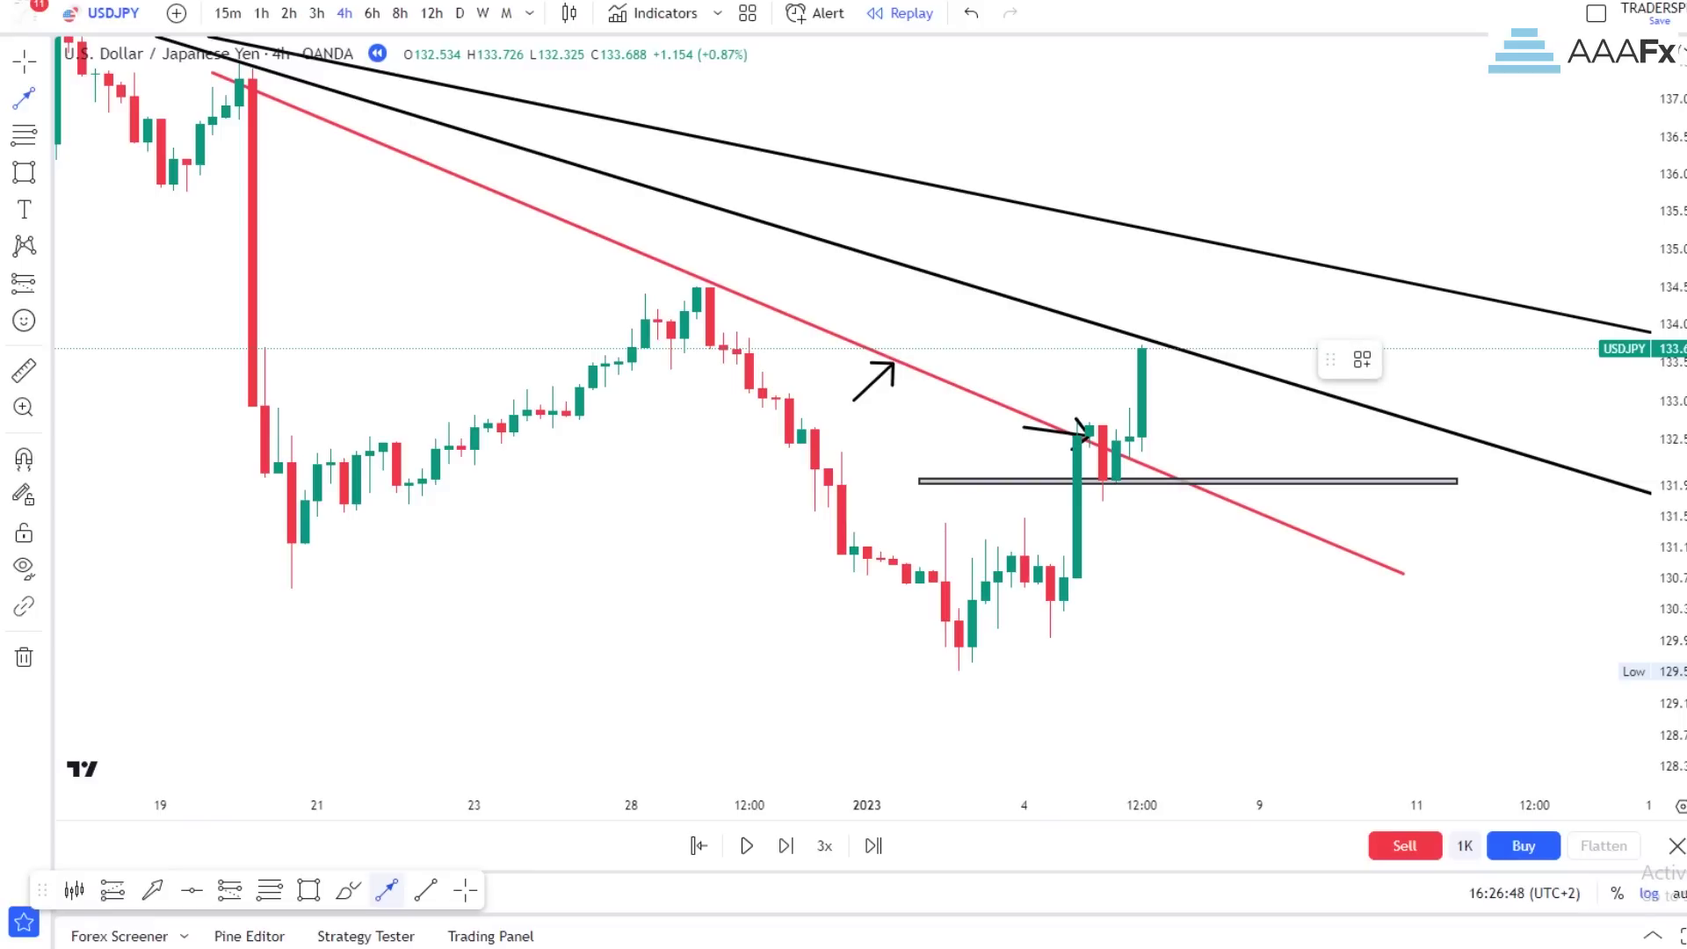
pyautogui.moveTo(1116, 444)
pyautogui.mouseDown()
pyautogui.moveTo(1153, 339)
pyautogui.moveTo(1312, 716)
pyautogui.mouseUp()
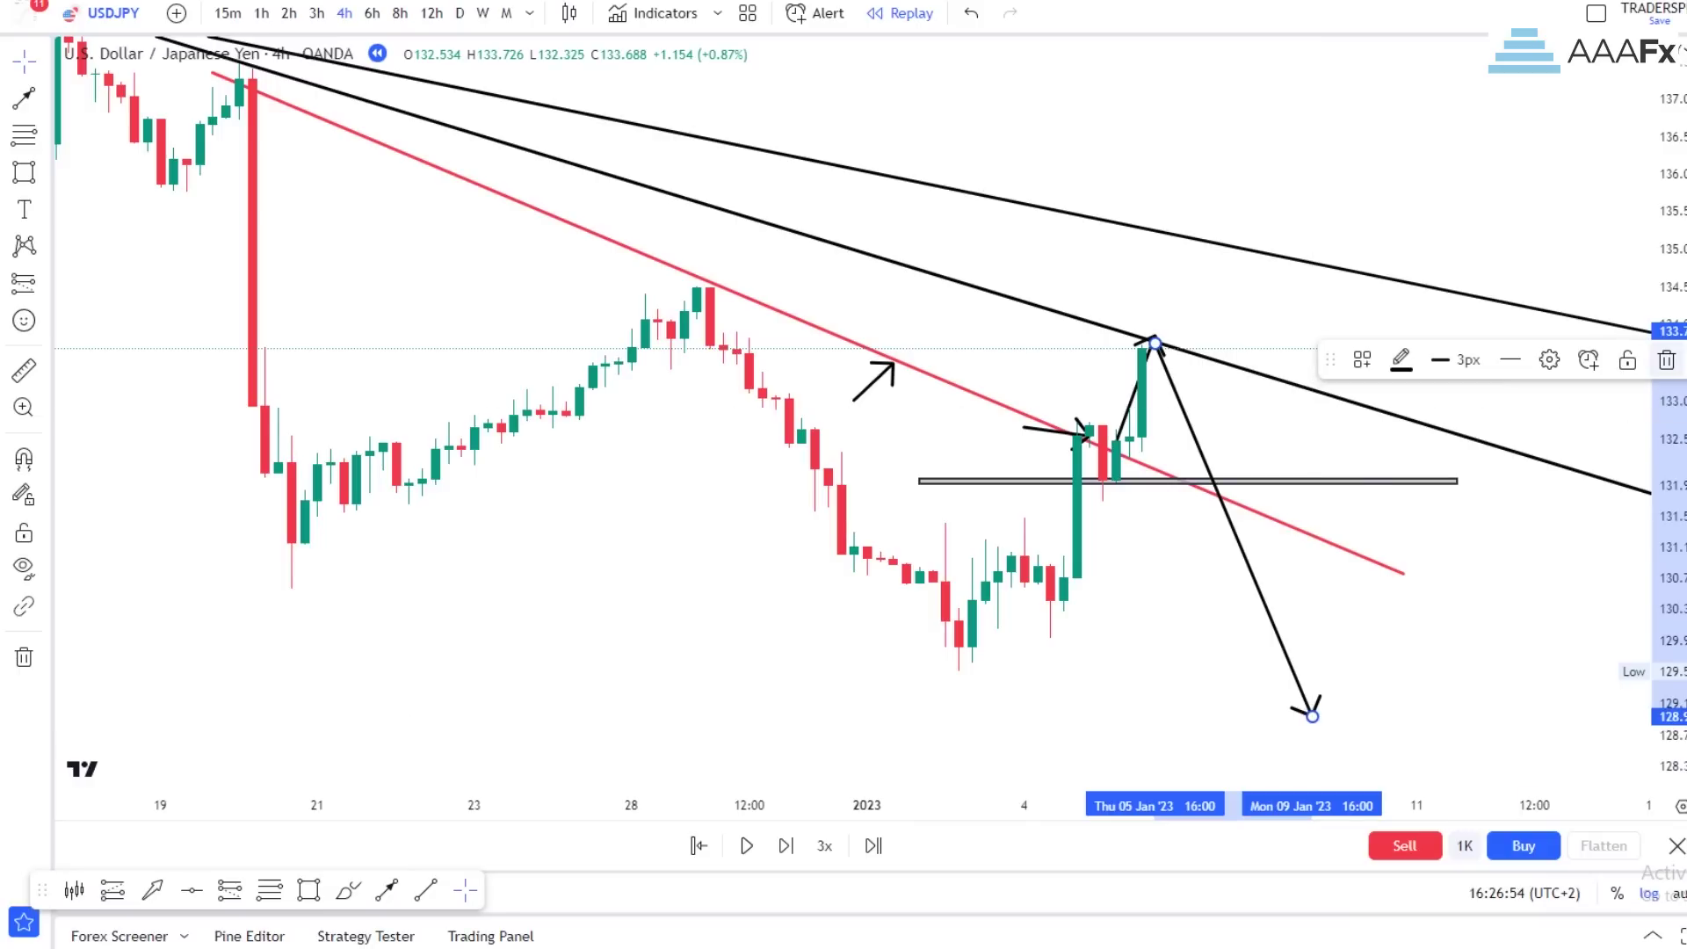
pyautogui.hotkey('ctrl', 'z')
# Draw a thin rectangle from 4 to 13 January and lower it to about 135.5, at the upper black trend line
pyautogui.click(309, 890)
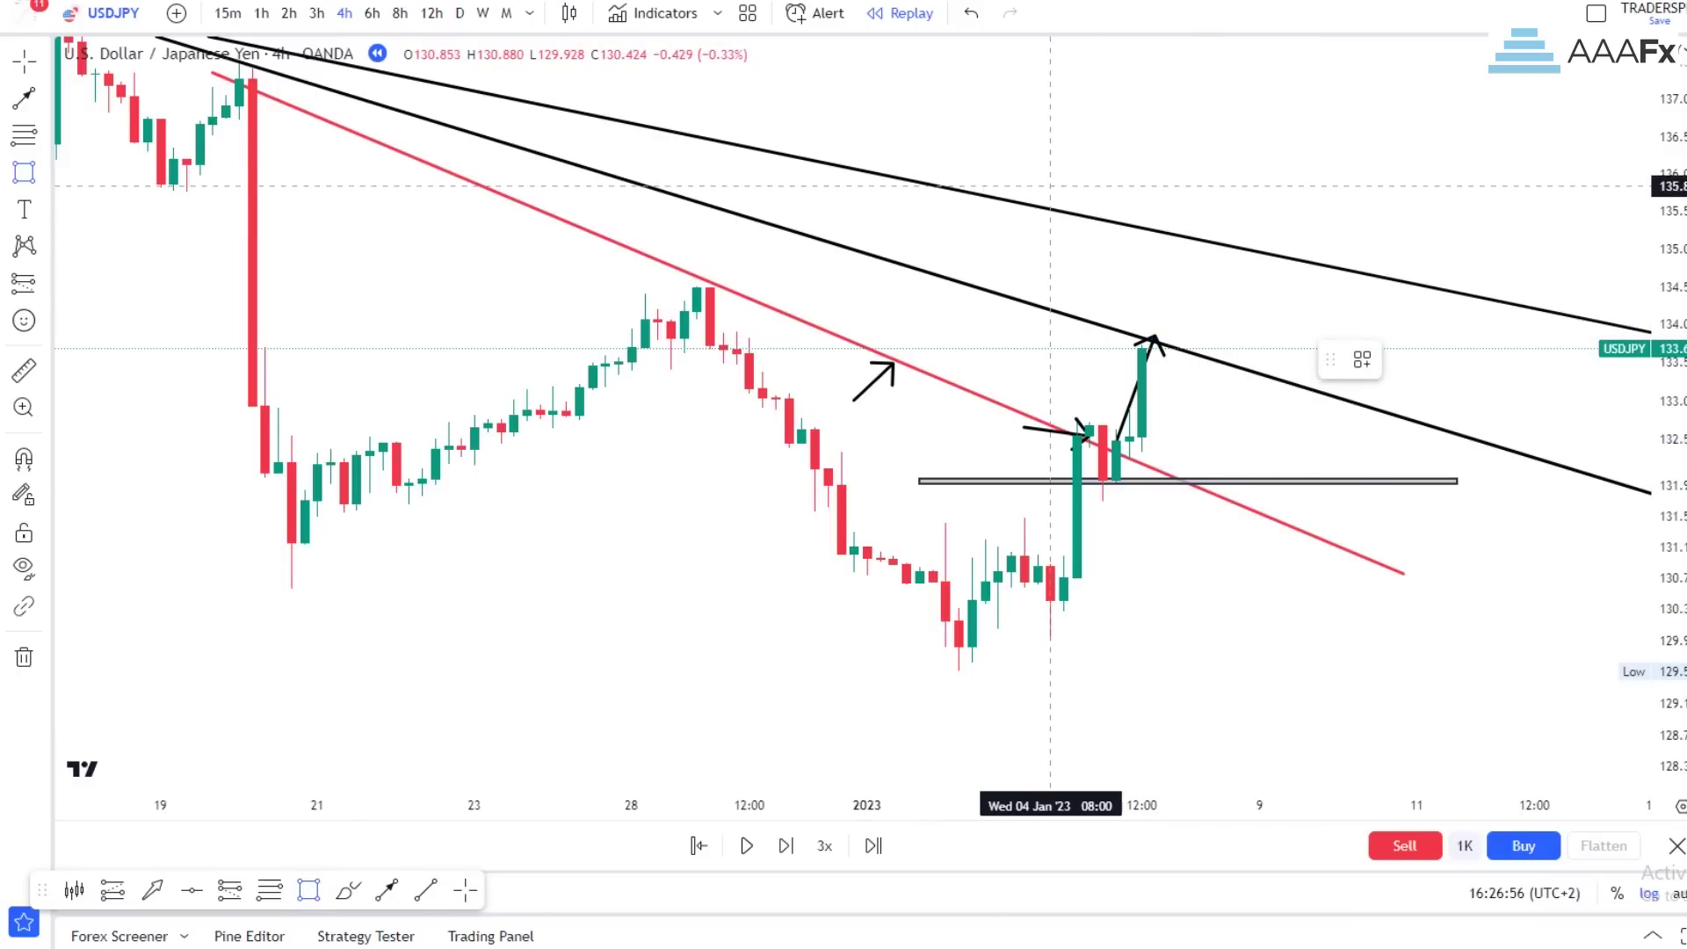
pyautogui.moveTo(1025, 176)
pyautogui.mouseDown()
pyautogui.moveTo(1326, 251)
pyautogui.moveTo(1613, 183)
pyautogui.mouseUp()
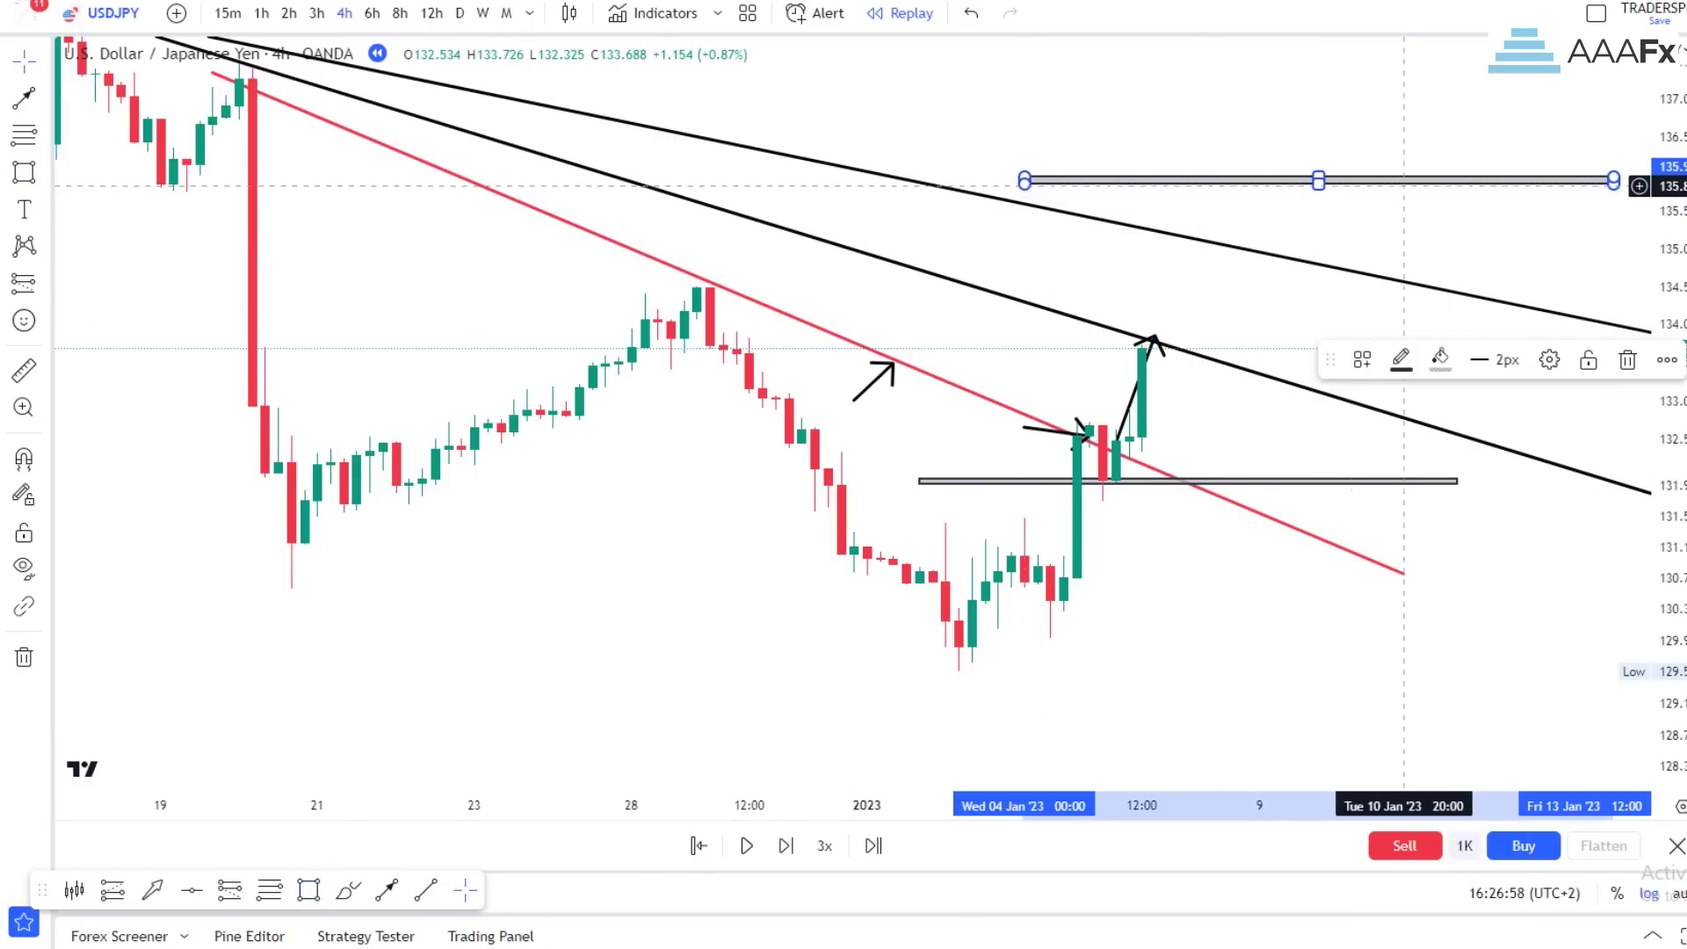
pyautogui.moveTo(1319, 183); pyautogui.dragTo(1318, 219)
pyautogui.moveTo(1024, 231); pyautogui.dragTo(1024, 209)
pyautogui.click(998, 264)
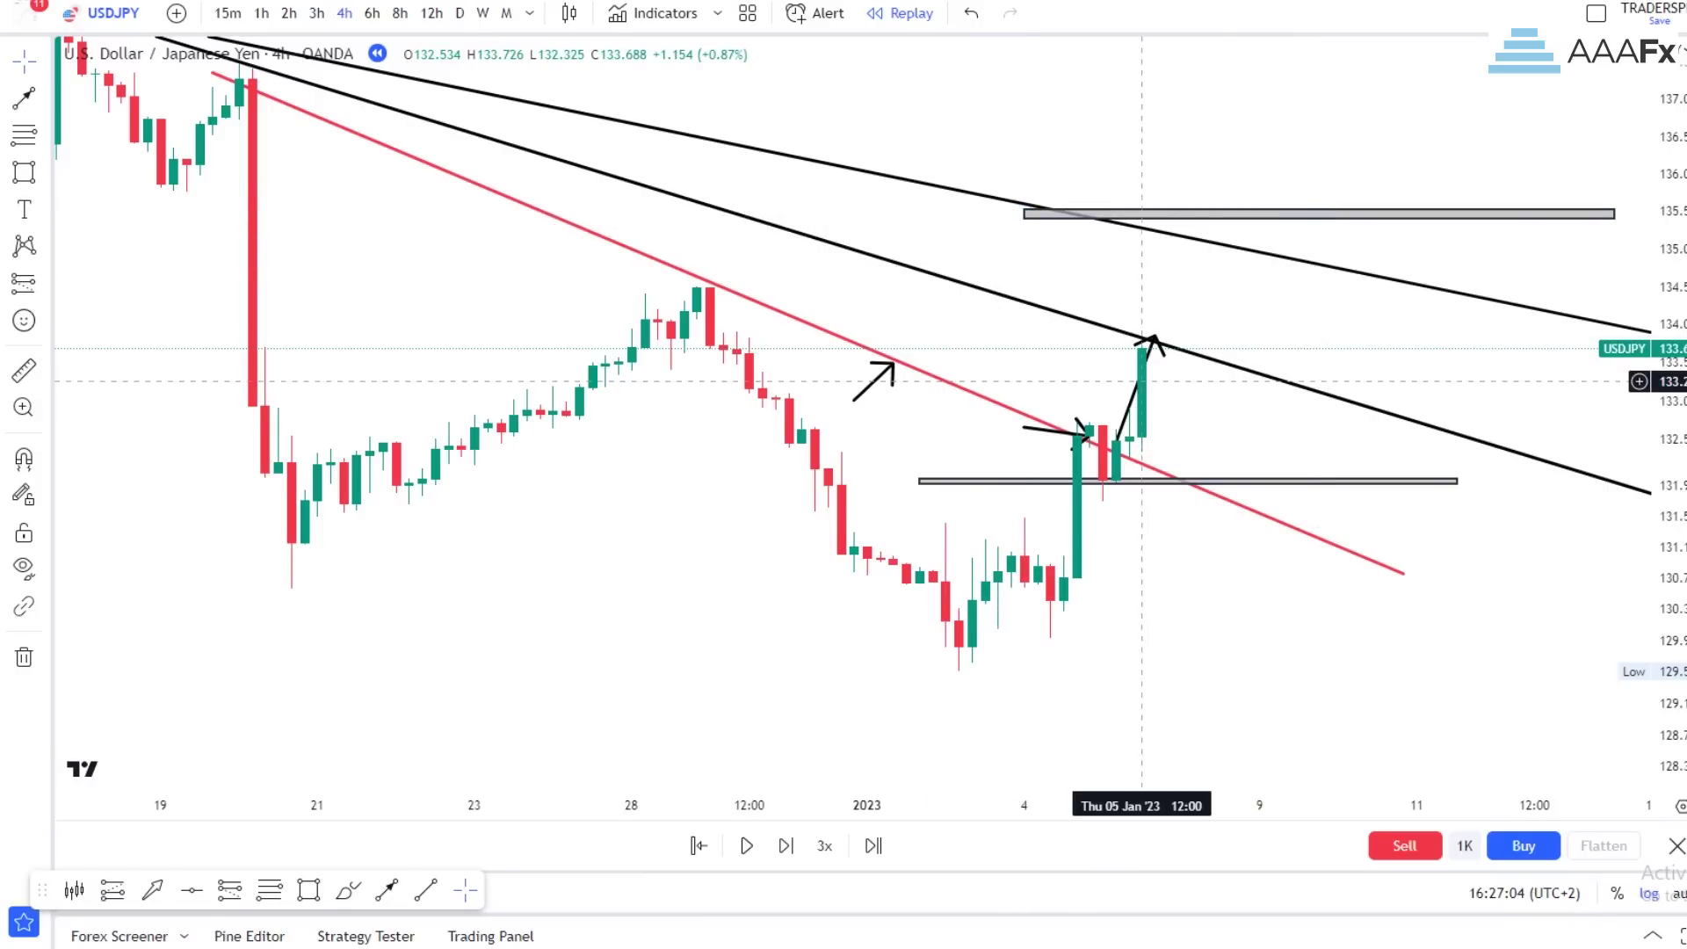
# Extend the rising arrow's tip from the lower black trend line to the upper one at about 135.1
pyautogui.scroll(3, 1220, 417)
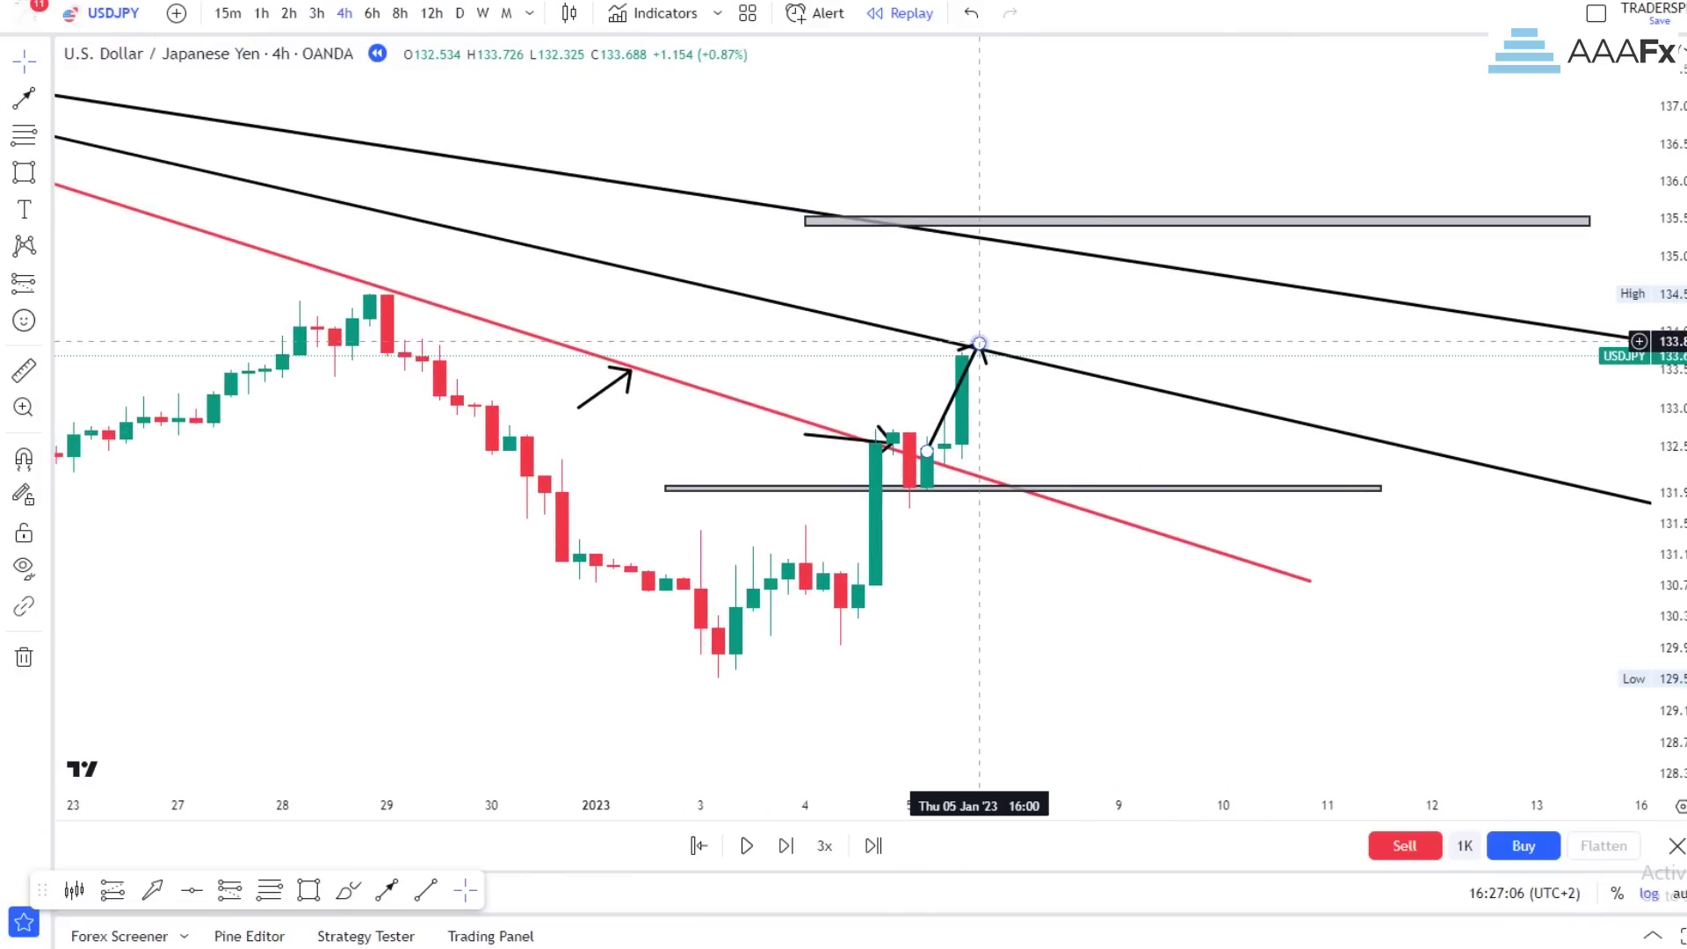
pyautogui.moveTo(1084, 462); pyautogui.dragTo(1113, 461)
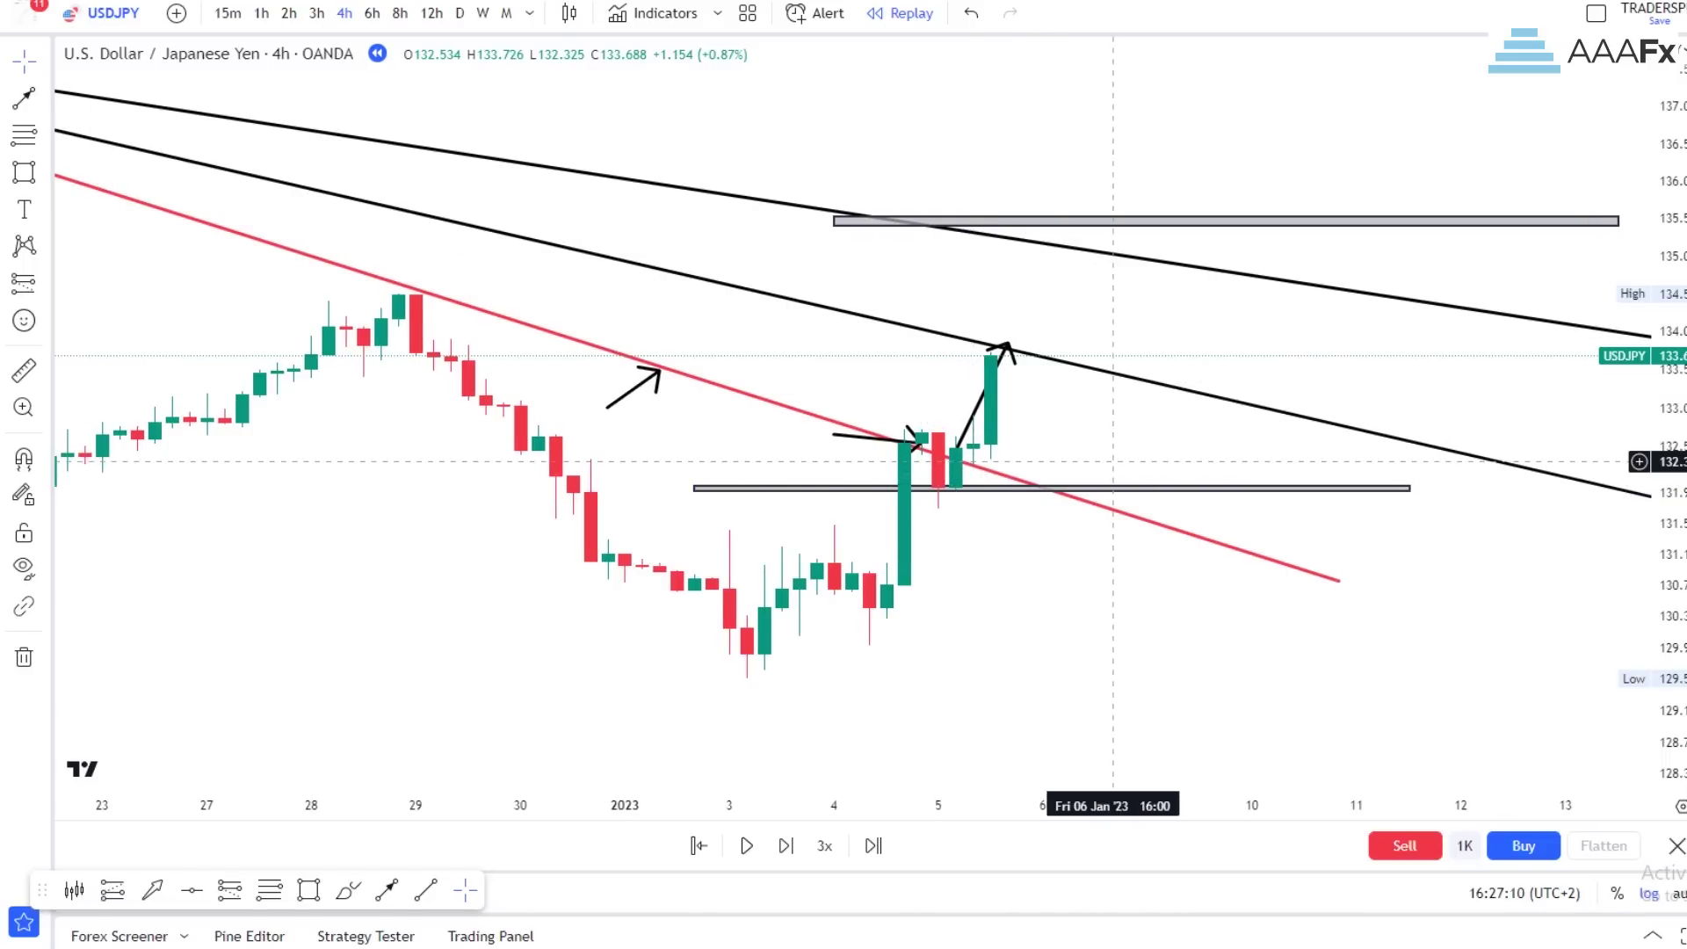
pyautogui.moveTo(1113, 475); pyautogui.dragTo(975, 475)
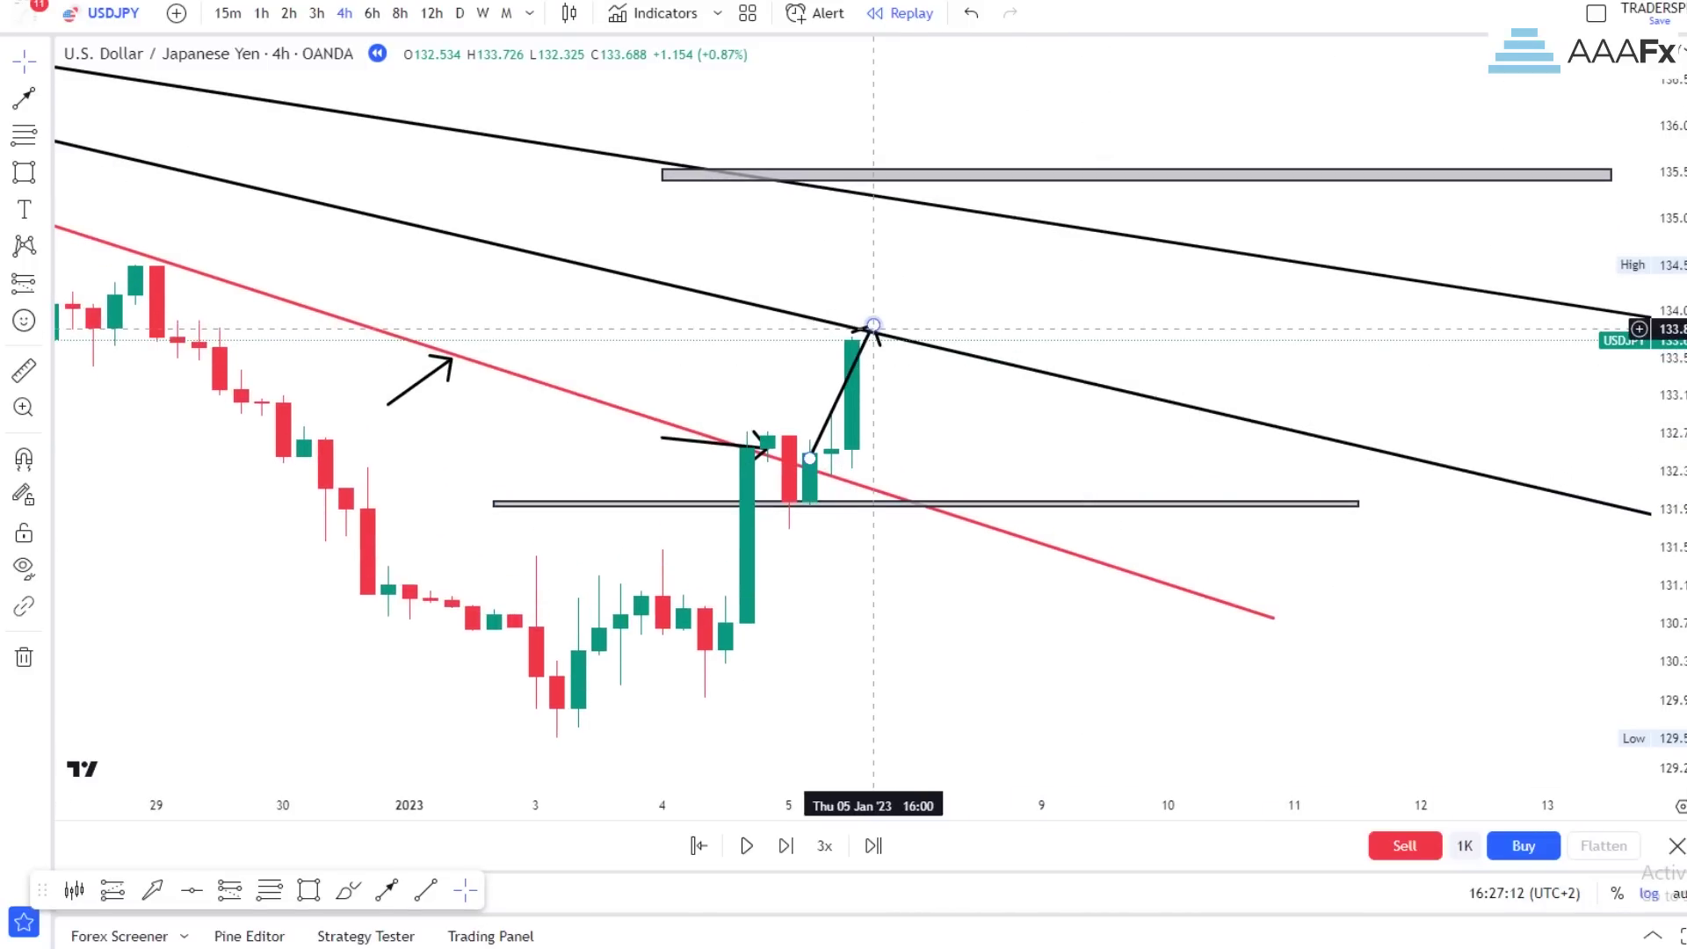
pyautogui.moveTo(872, 326); pyautogui.dragTo(915, 203)
pyautogui.click(999, 289)
pyautogui.moveTo(978, 268); pyautogui.dragTo(1079, 281)
pyautogui.scroll(-2, 1257, 463)
pyautogui.moveTo(1663, 352); pyautogui.dragTo(1663, 444)
pyautogui.moveTo(1363, 361); pyautogui.dragTo(1314, 340)
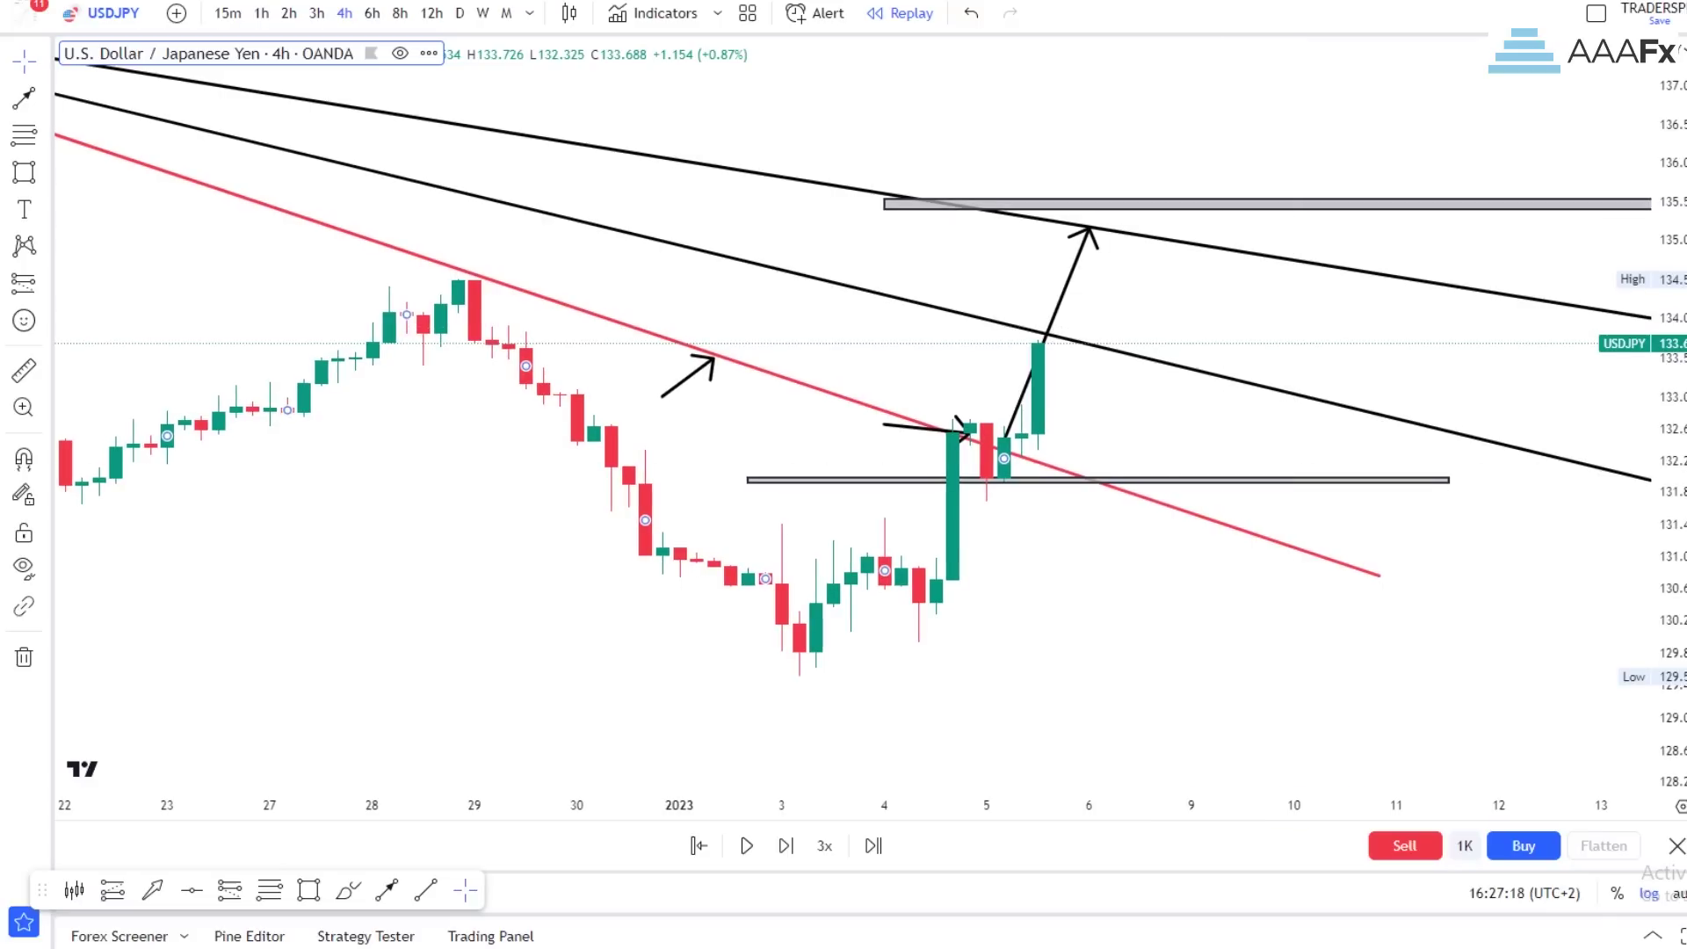
# Draw an arrow from the rising arrow's tip on 6 January down to about 129 on 9 January
pyautogui.click(387, 890)
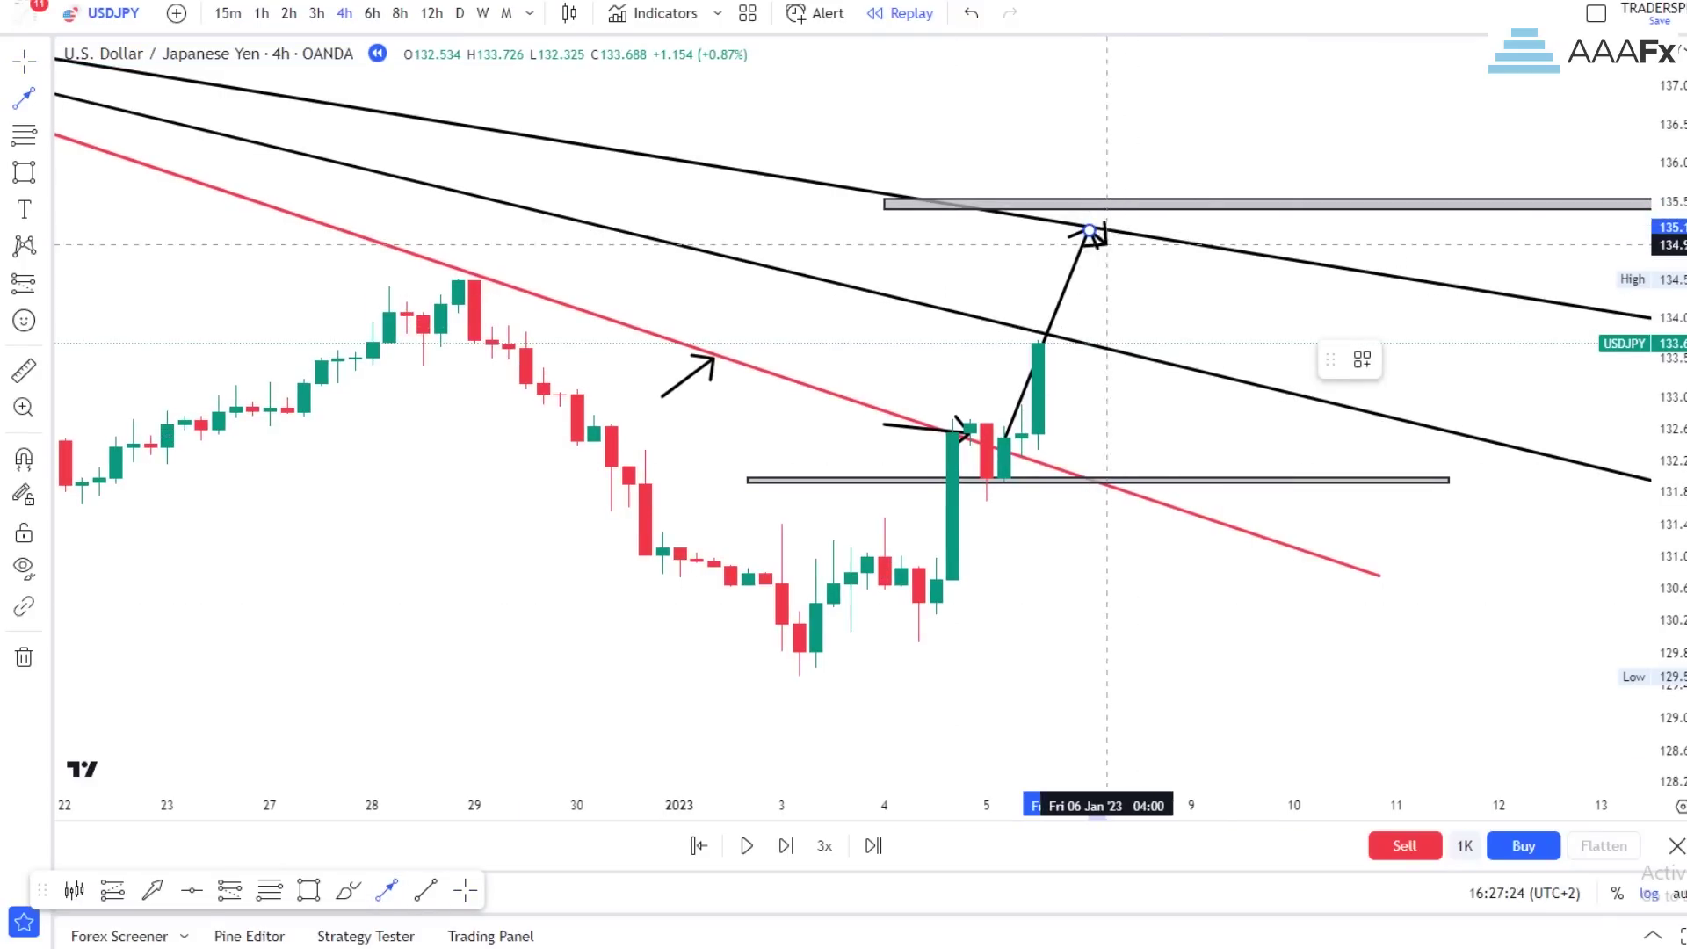
pyautogui.click(1090, 230)
pyautogui.doubleClick(1275, 718)
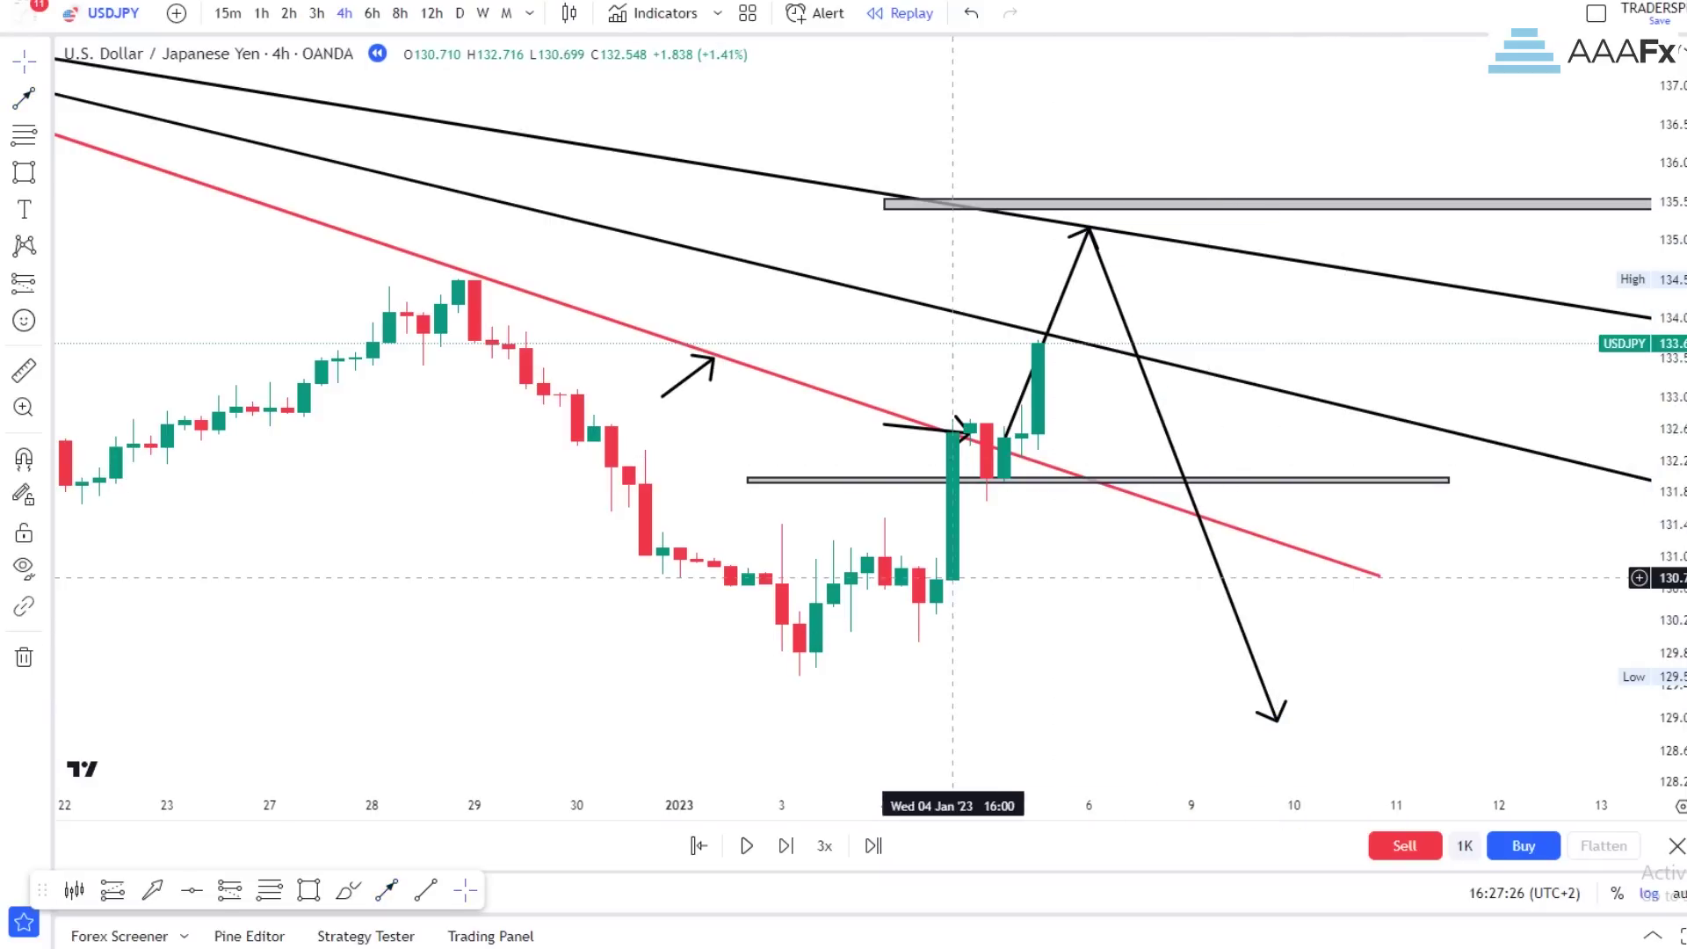
pyautogui.scroll(4, 952, 577)
pyautogui.moveTo(651, 557); pyautogui.dragTo(895, 555)
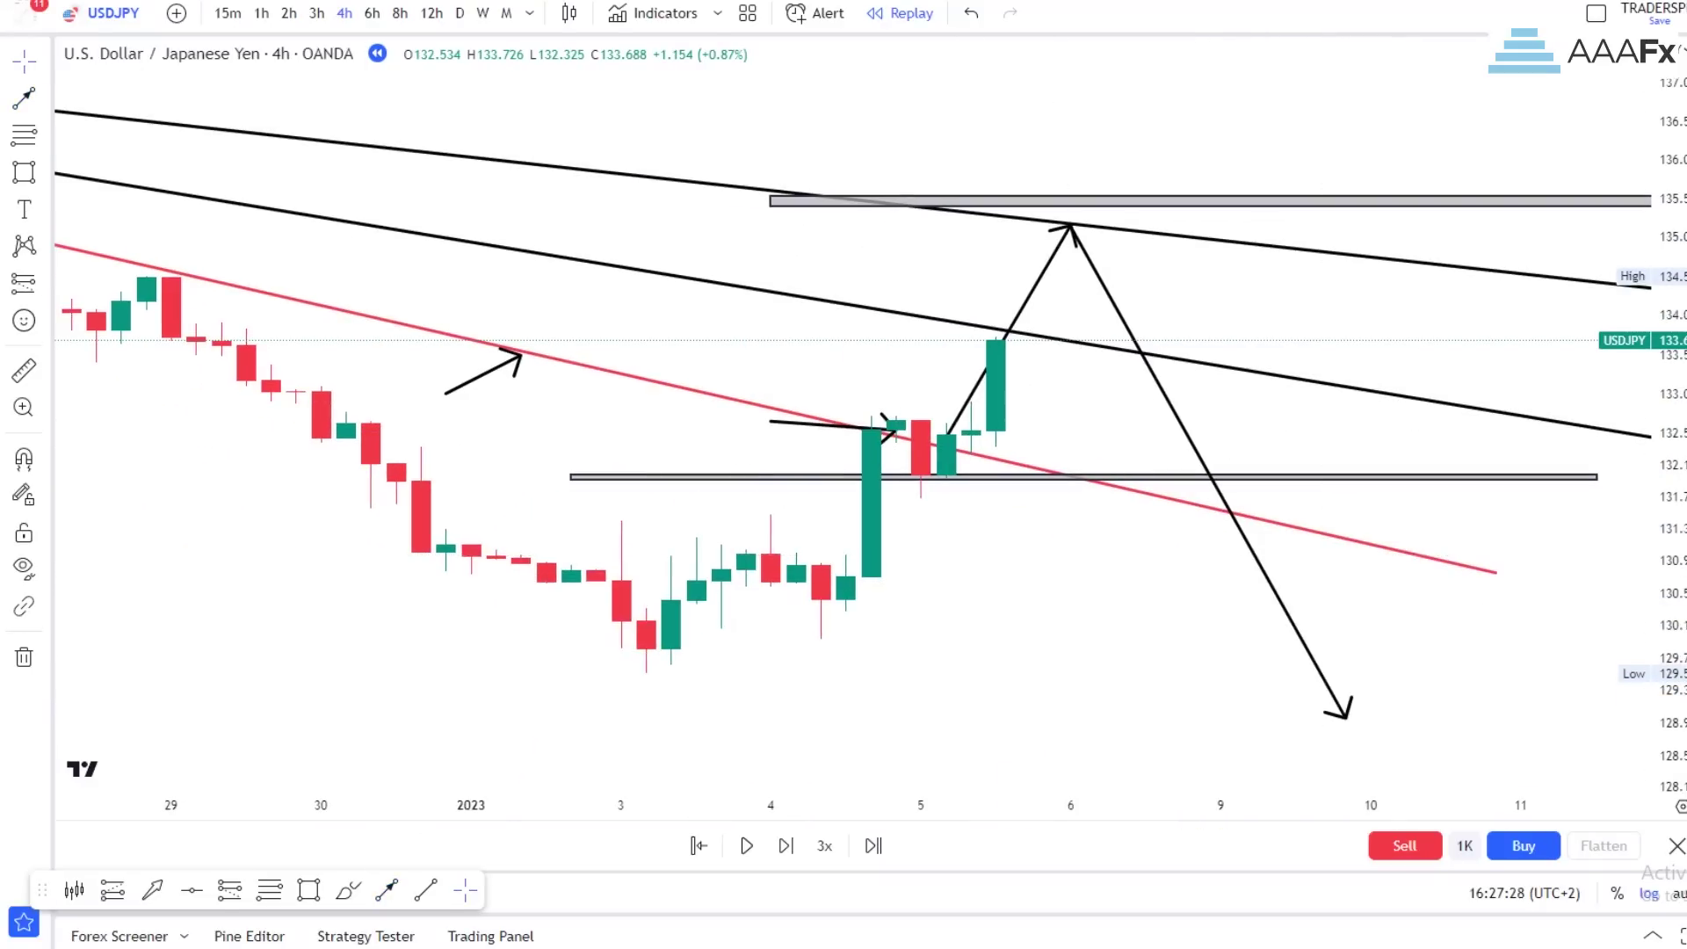
pyautogui.moveTo(1667, 680); pyautogui.dragTo(1667, 606)
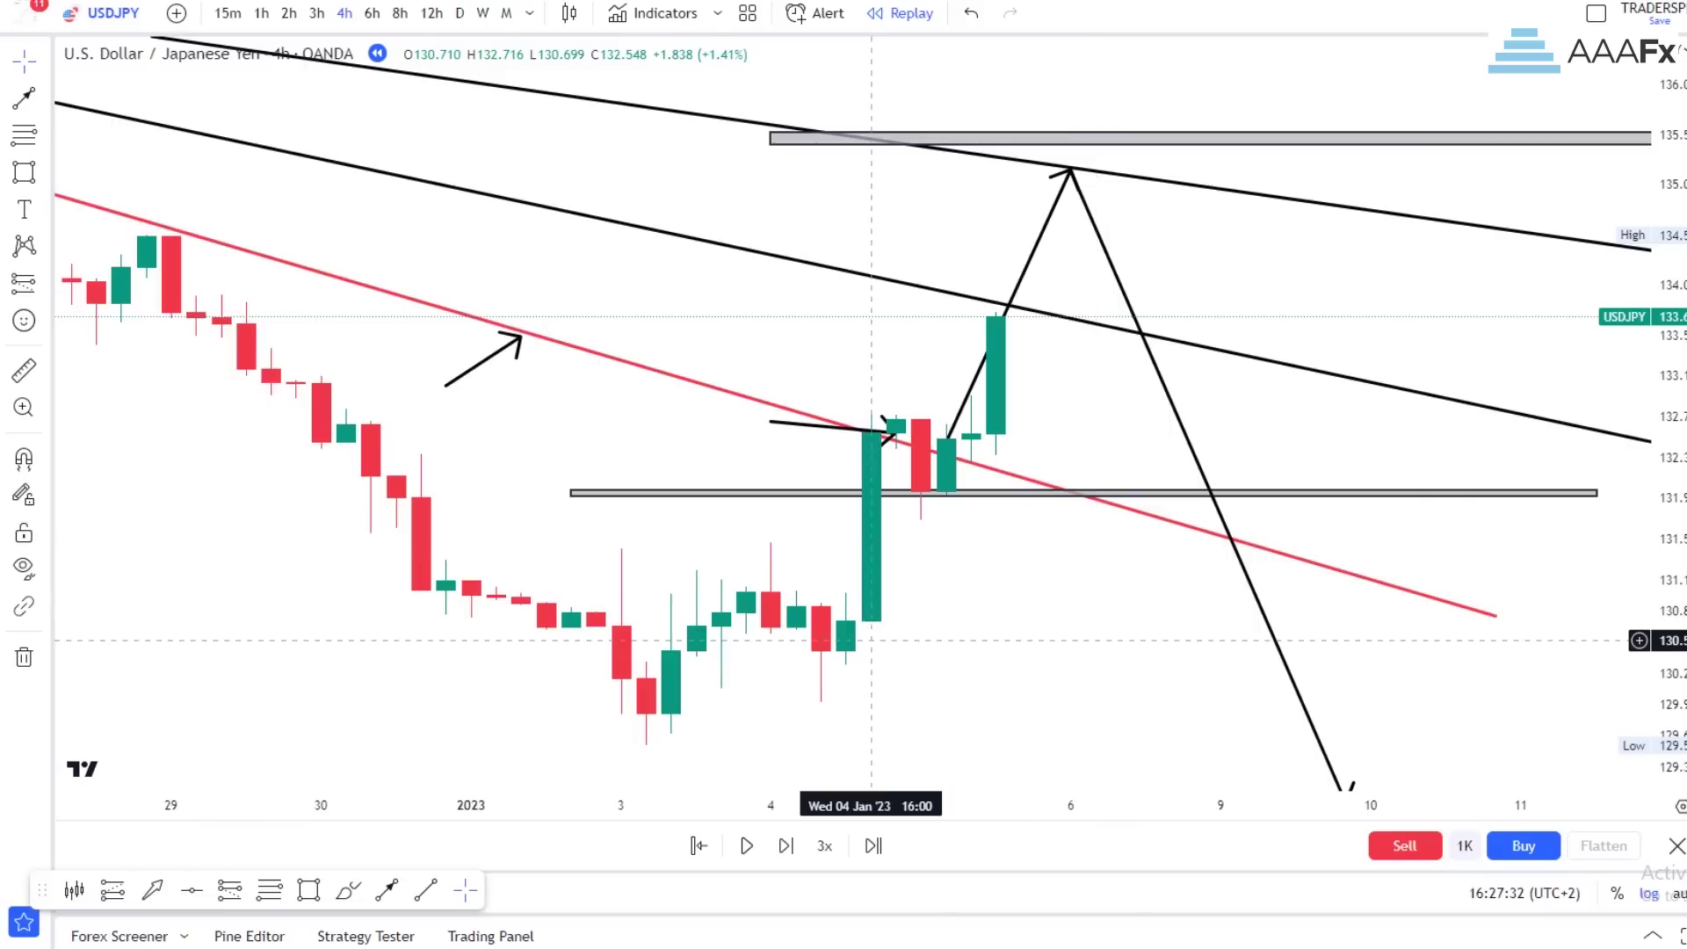
# Fine-tune the falling arrow's start point on the upper black trend line and raise the upper rectangle to about 135.6
pyautogui.moveTo(1070, 169)
pyautogui.mouseDown()
pyautogui.moveTo(1004, 176)
pyautogui.moveTo(1097, 167)
pyautogui.moveTo(998, 308)
pyautogui.moveTo(1070, 167)
pyautogui.mouseUp()
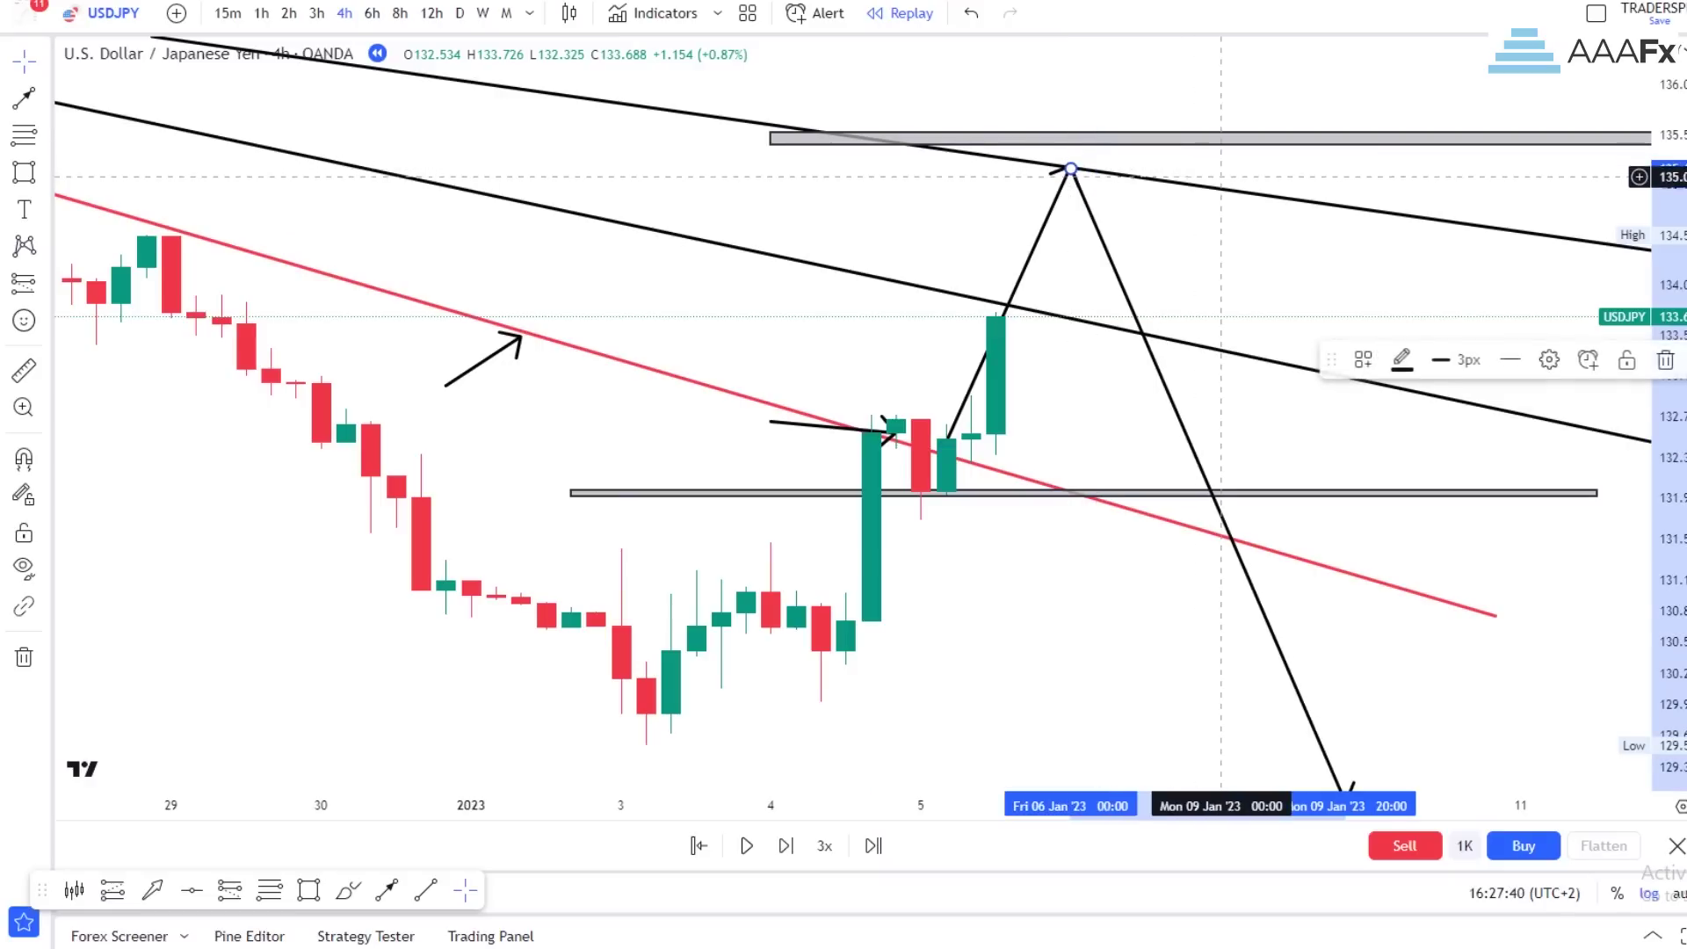
pyautogui.click(1212, 172)
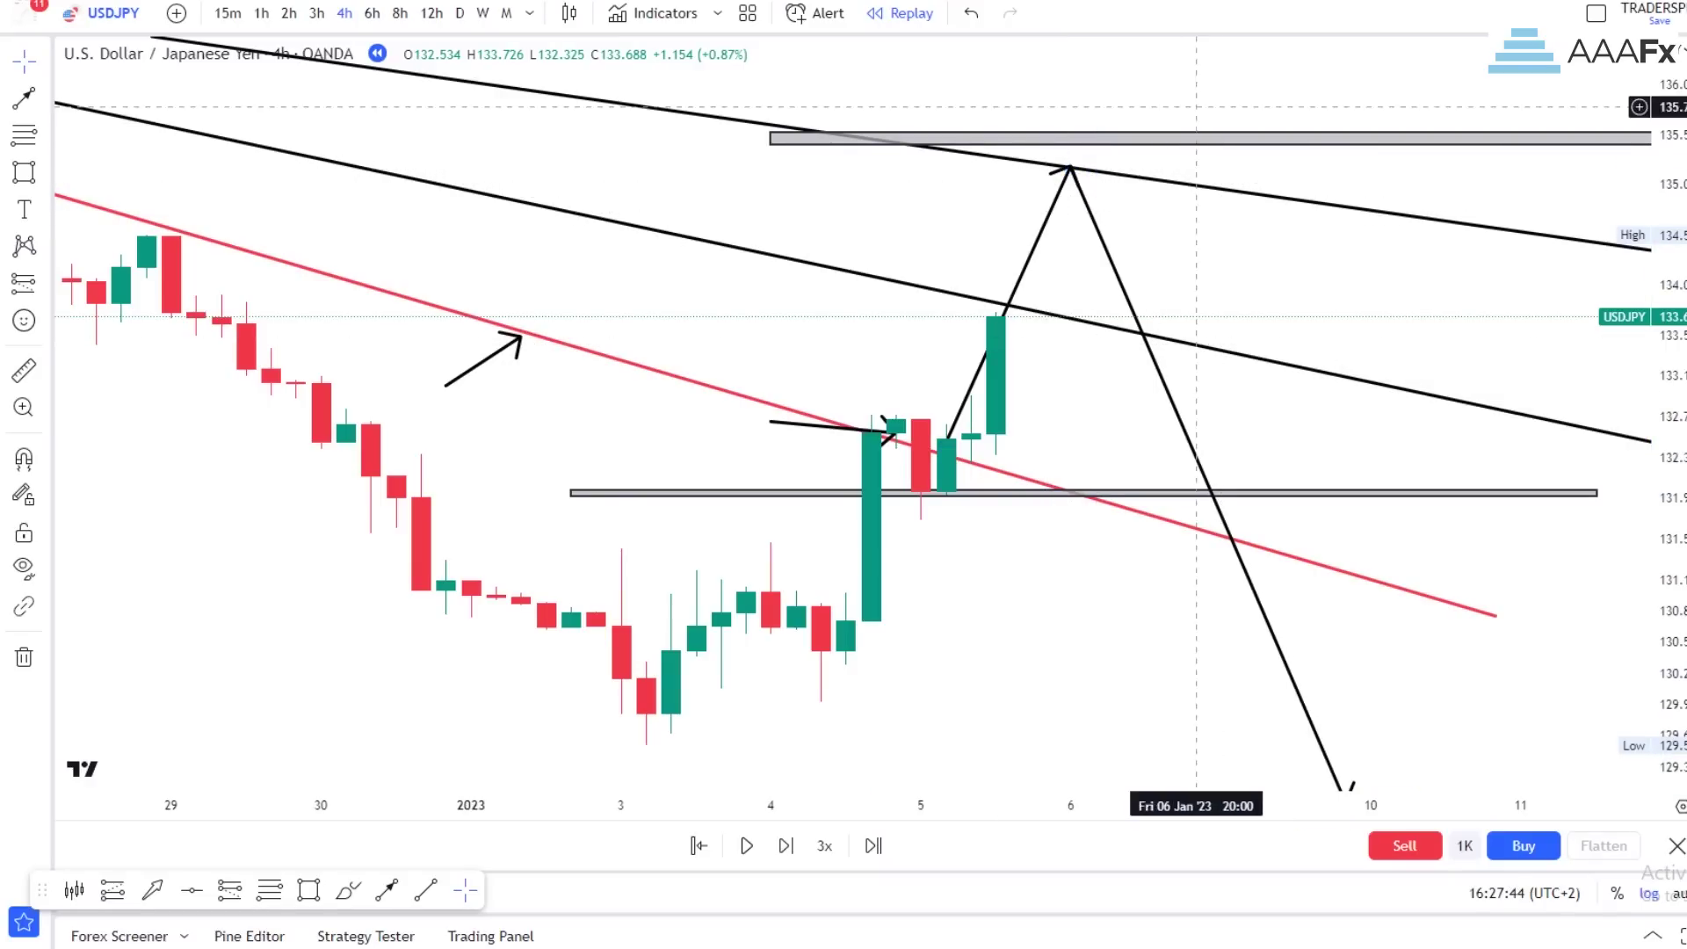
pyautogui.moveTo(1334, 135); pyautogui.dragTo(1333, 124)
pyautogui.click(1344, 157)
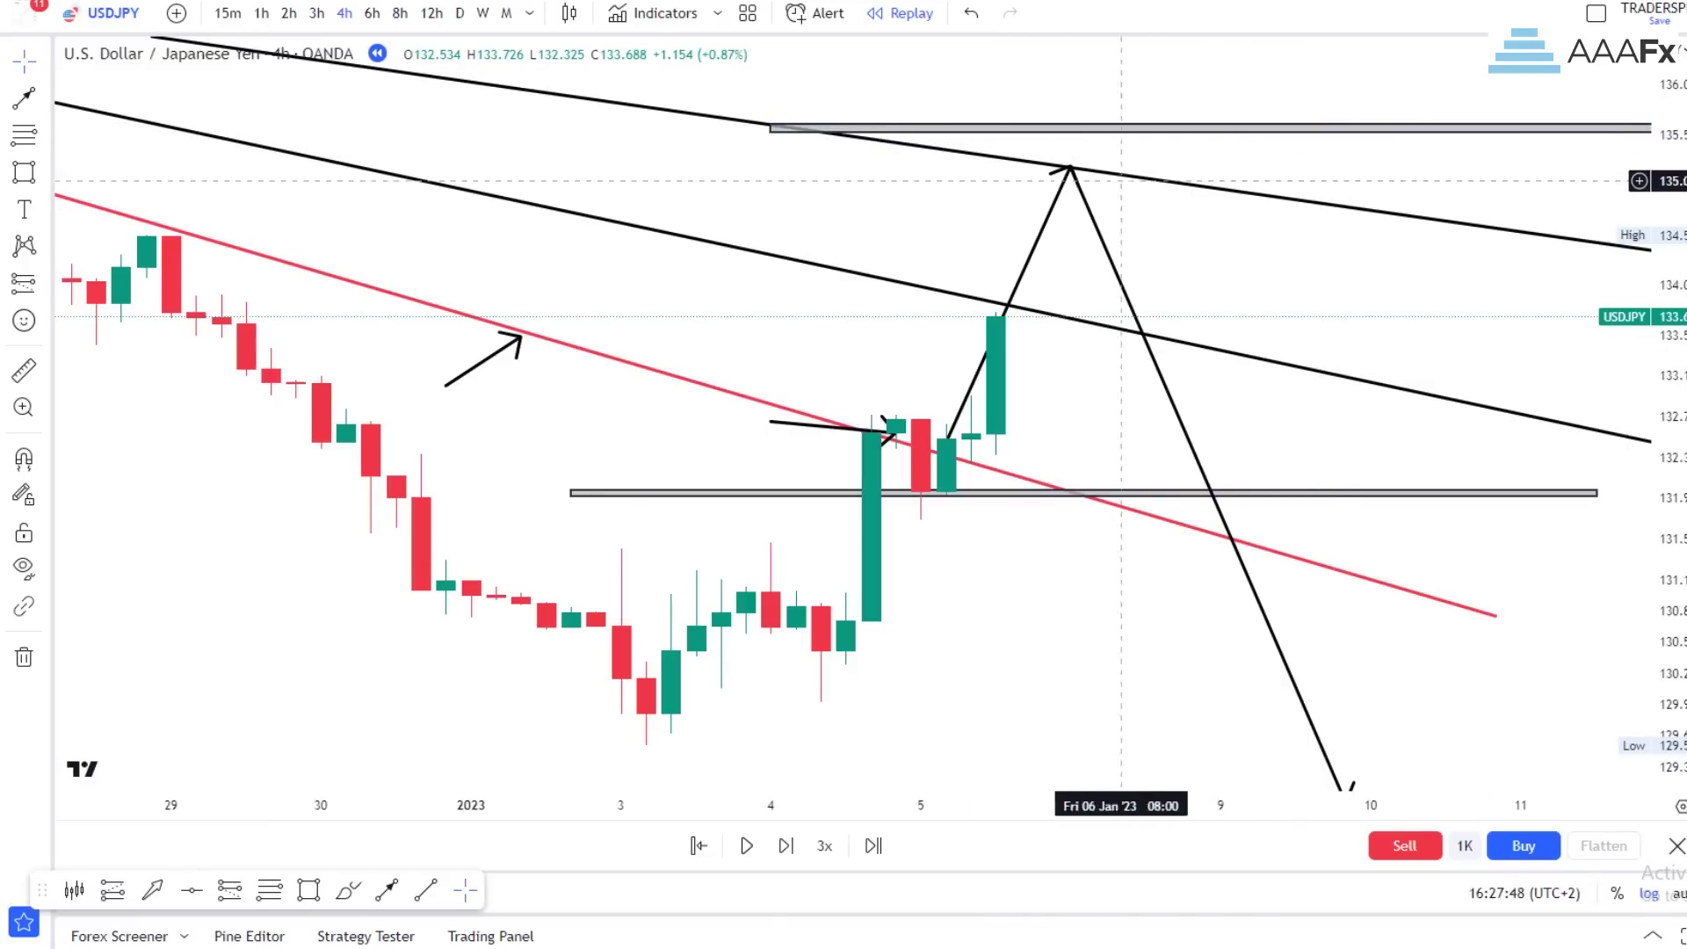
# Draw a second rectangle from 3 to 6 January over the existing one at about 132 and delete it
pyautogui.moveTo(1021, 557); pyautogui.dragTo(982, 528)
pyautogui.click(309, 889)
pyautogui.moveTo(607, 456); pyautogui.dragTo(1106, 469)
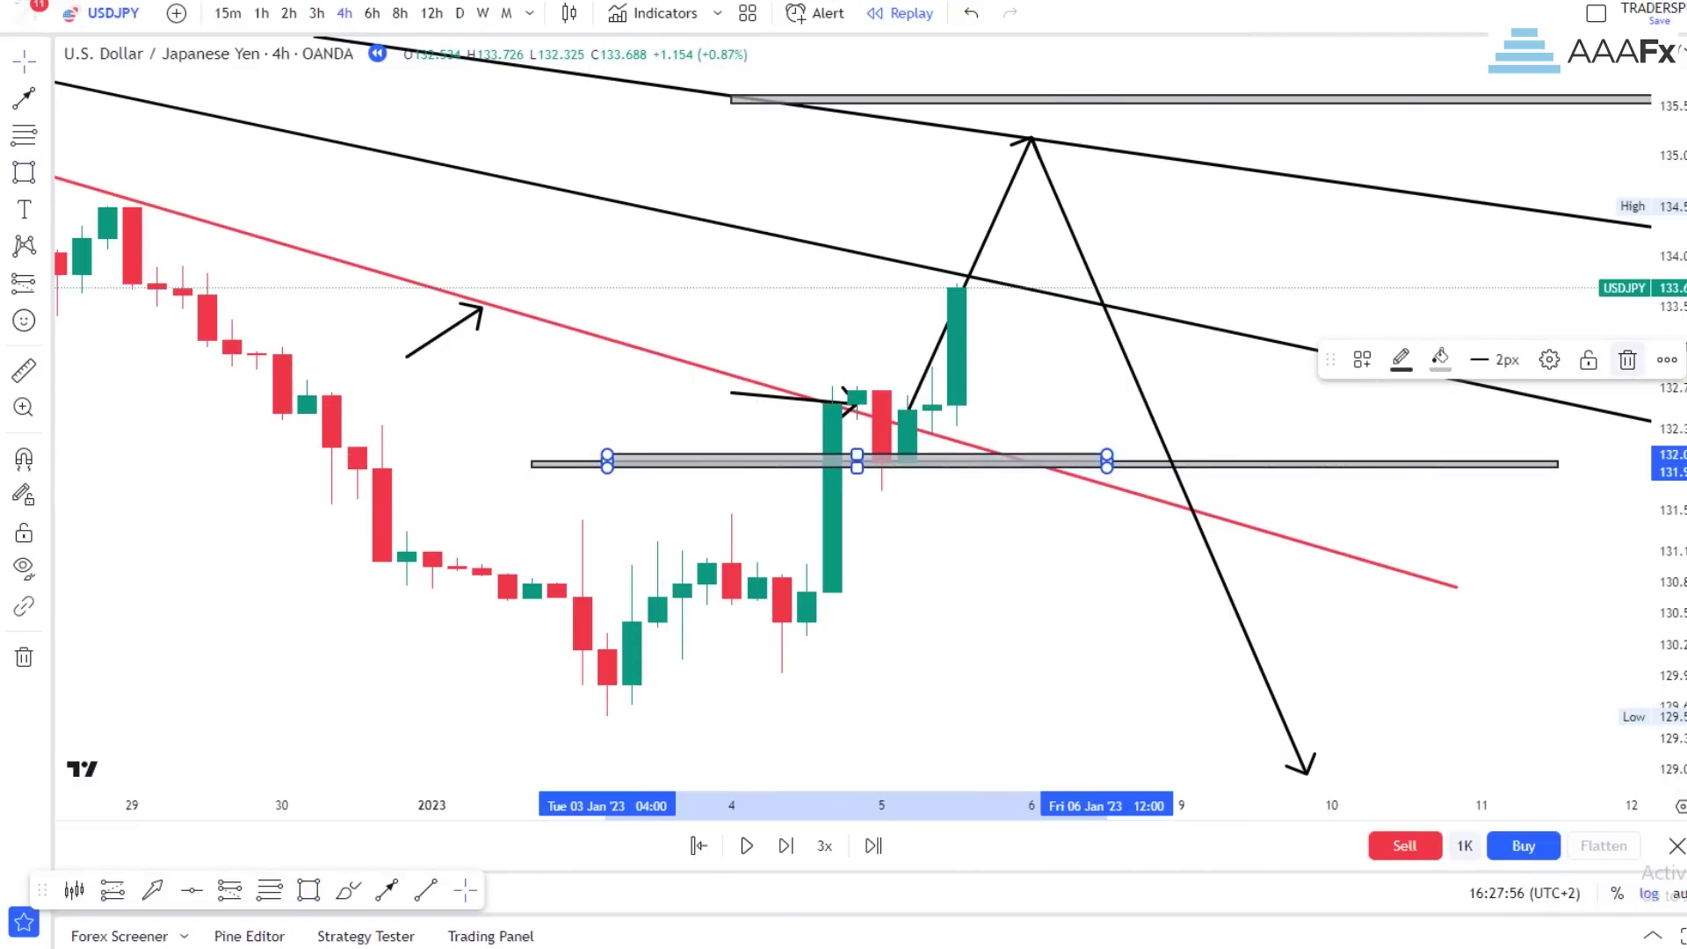
pyautogui.click(1627, 359)
pyautogui.moveTo(1330, 286); pyautogui.dragTo(1327, 318)
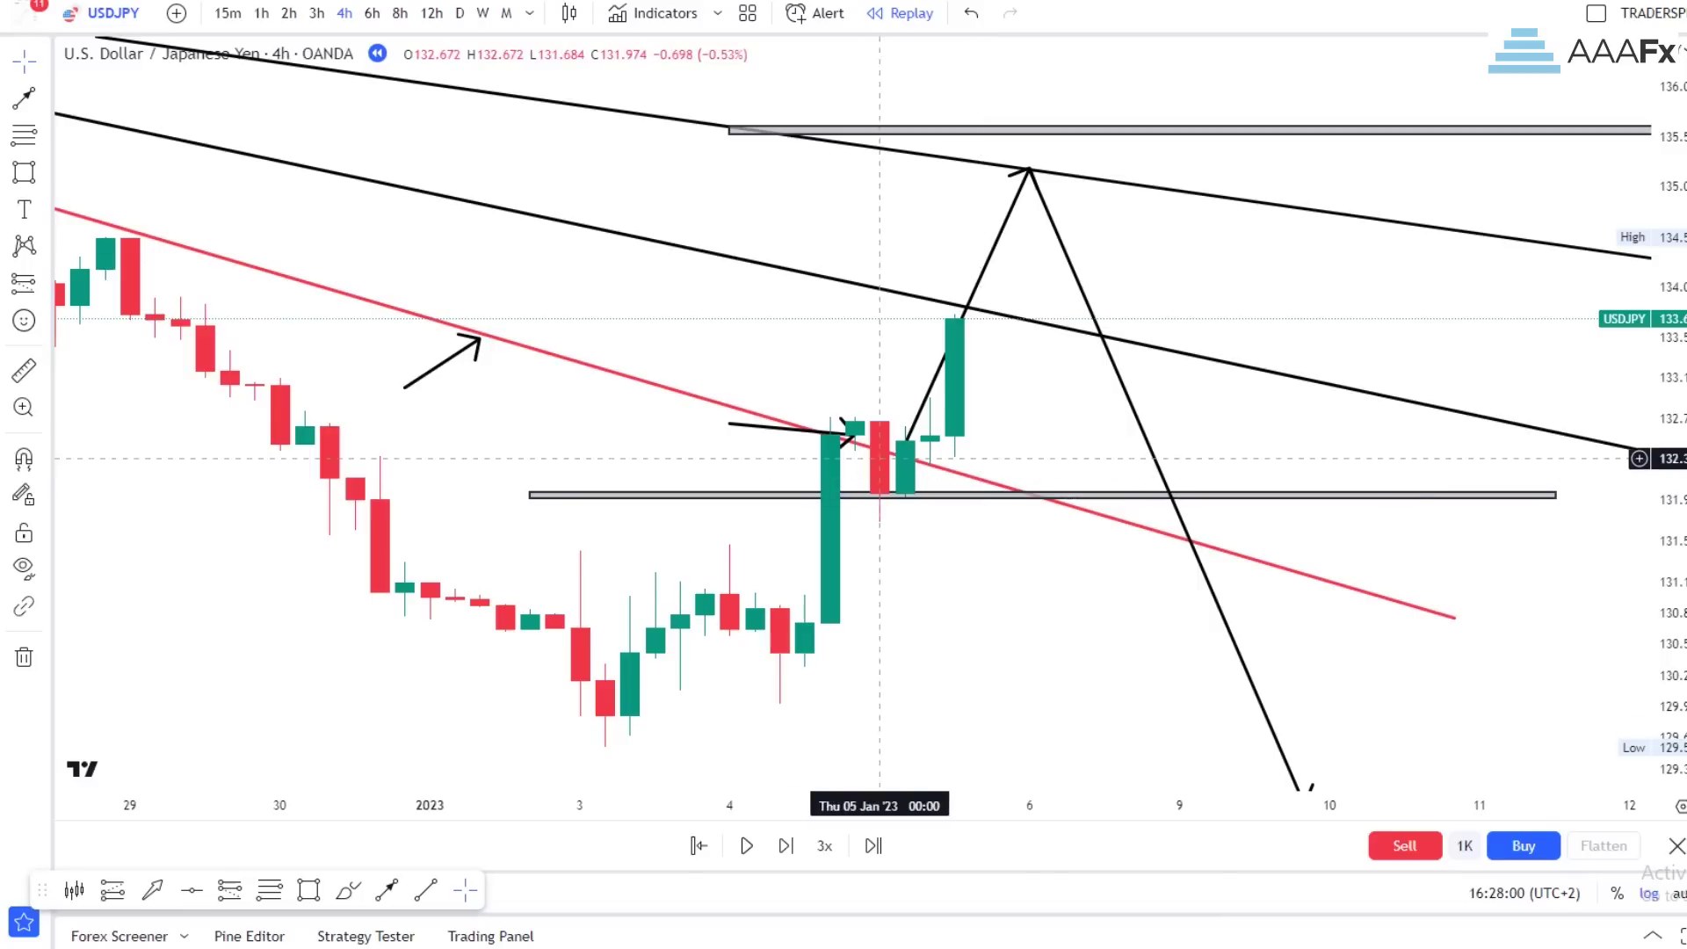
# Draw an arrow from about 133.1 on 4 January to the red pullback candle and delete it
pyautogui.click(387, 890)
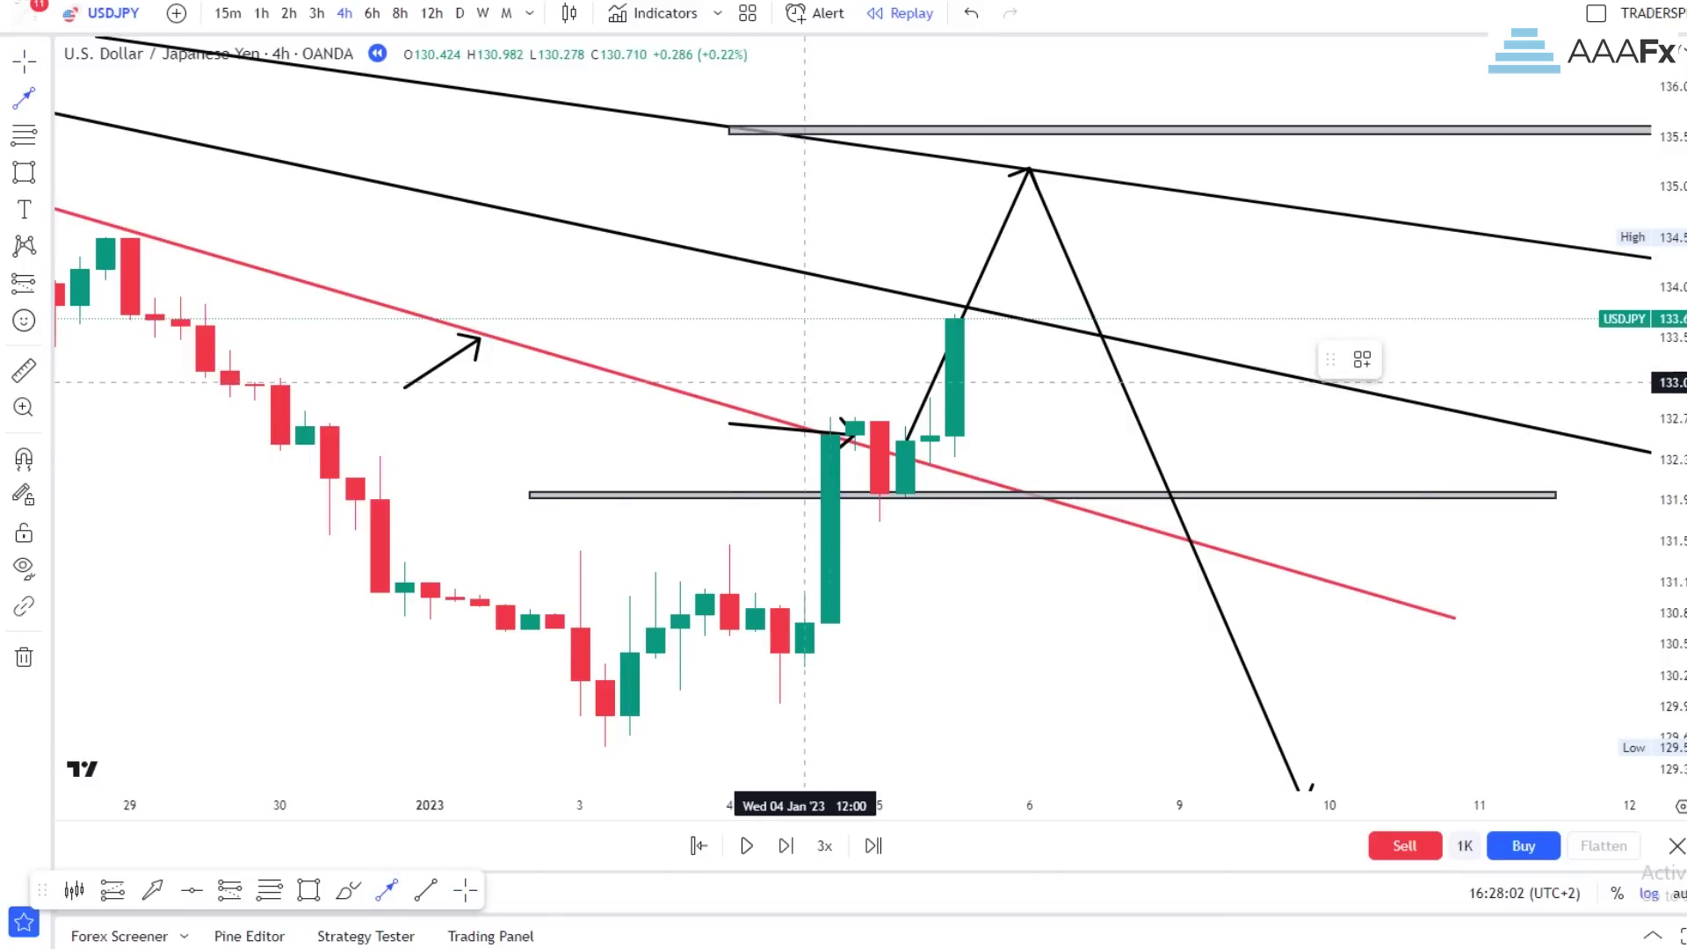
pyautogui.click(780, 369)
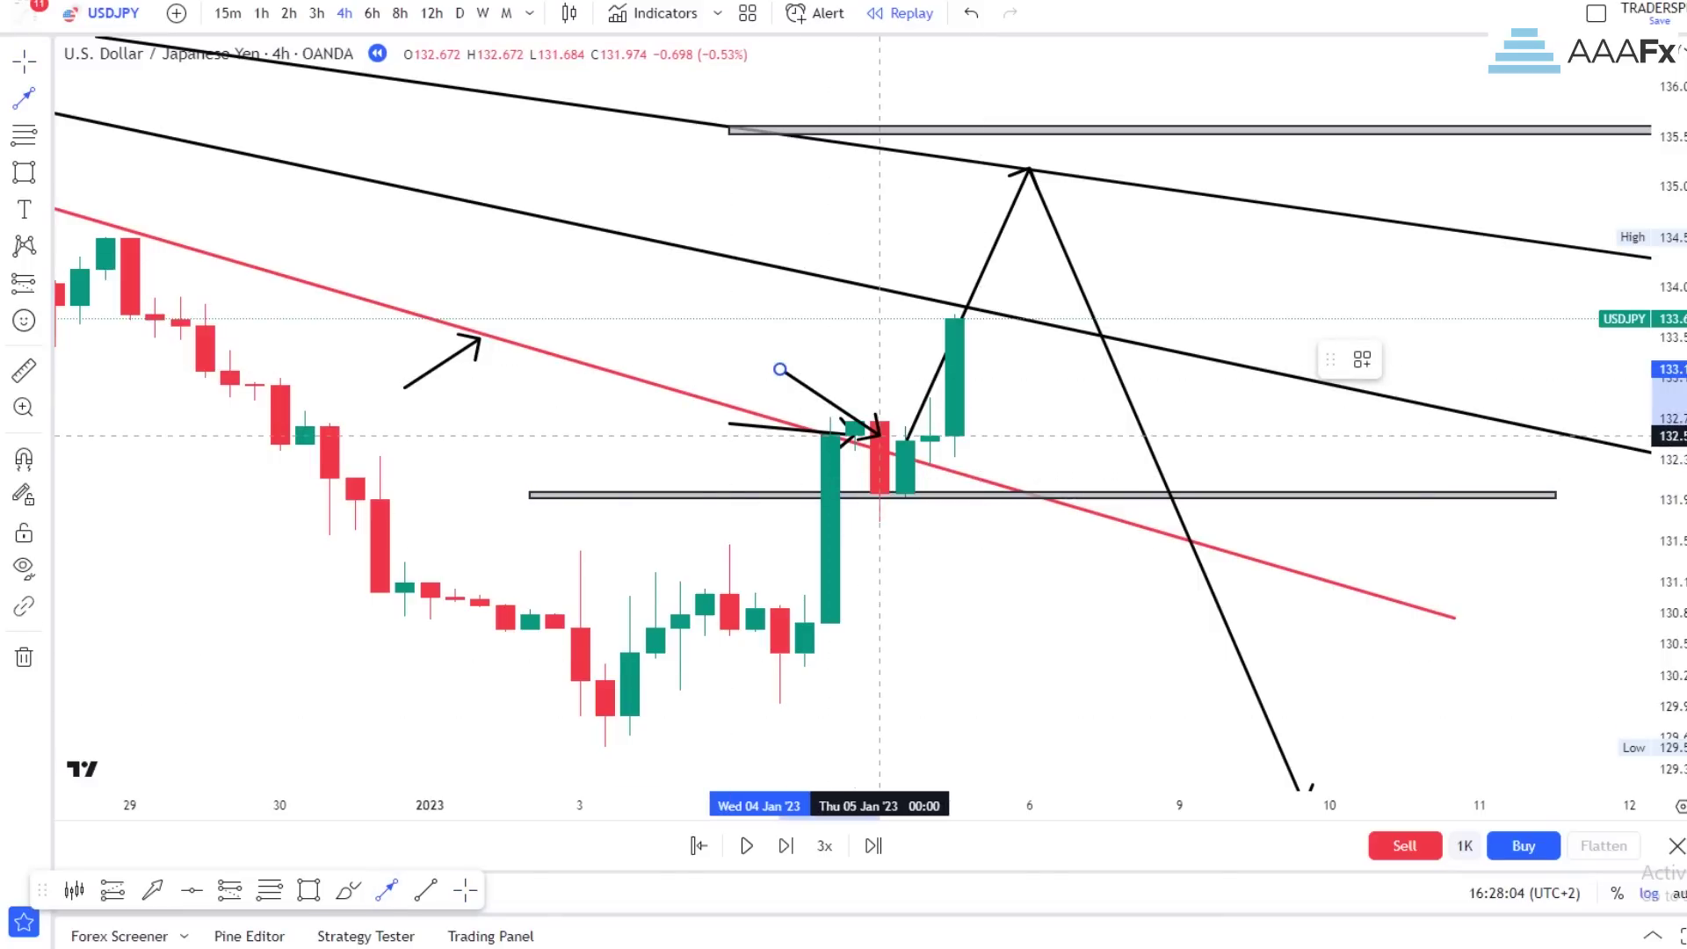
pyautogui.click(879, 435)
pyautogui.press('Delete')
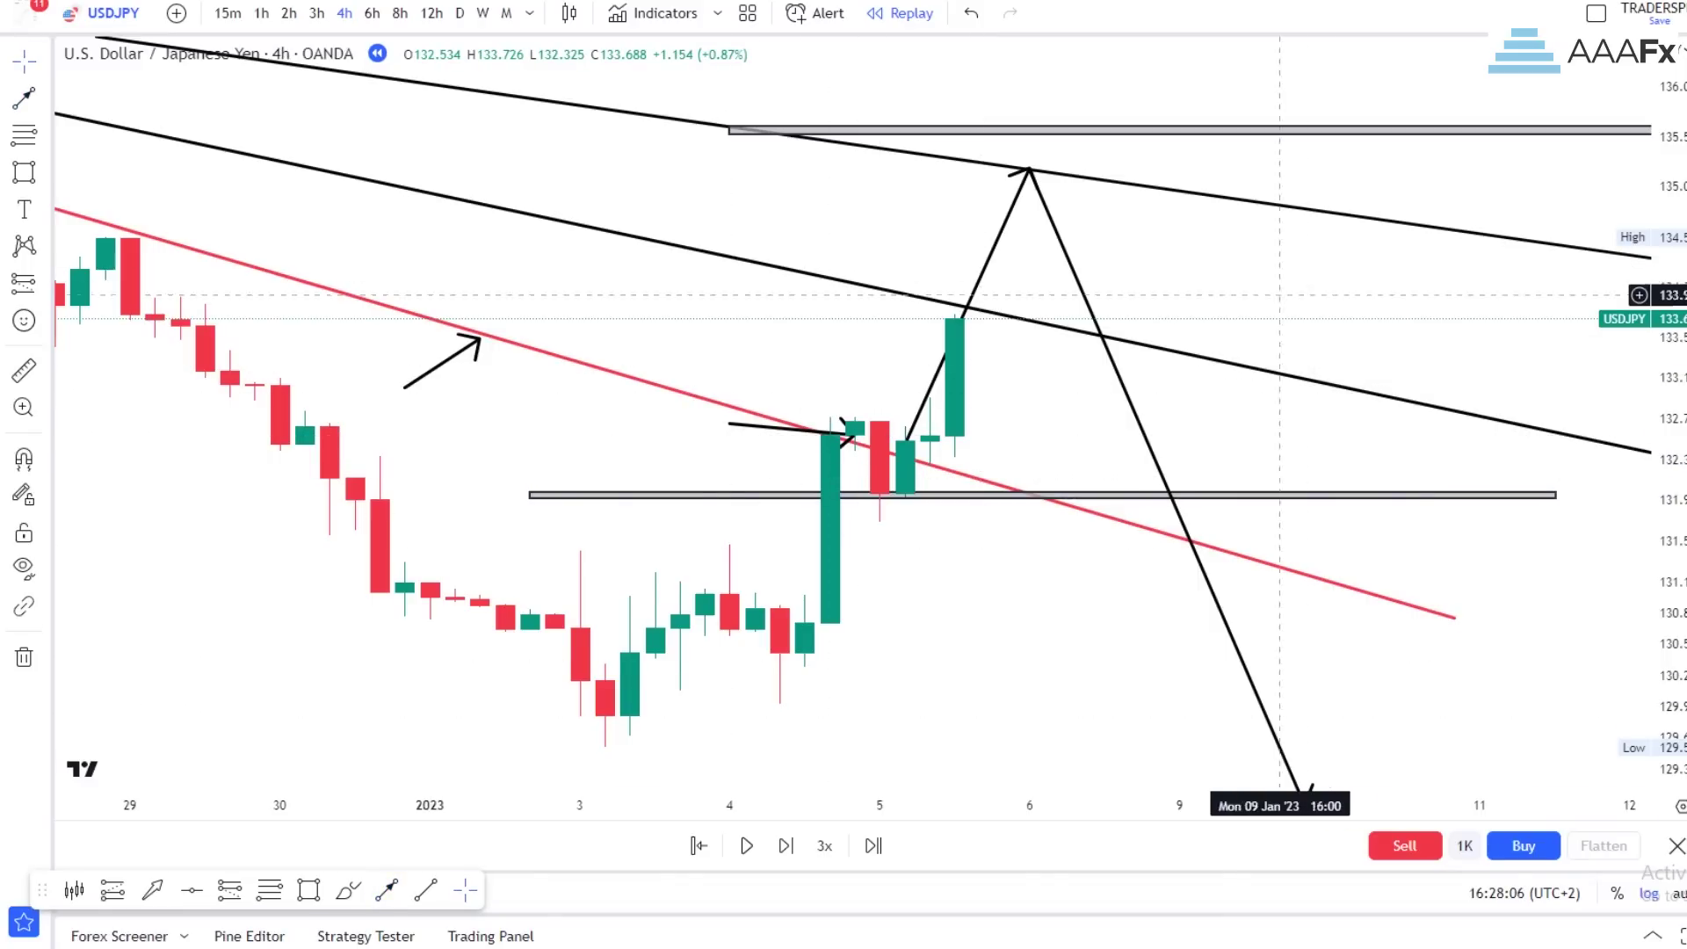
# Draw a short arrow from about 133.7 on 4 January to the lower black trend line and try moving it to the upper one
pyautogui.click(780, 318)
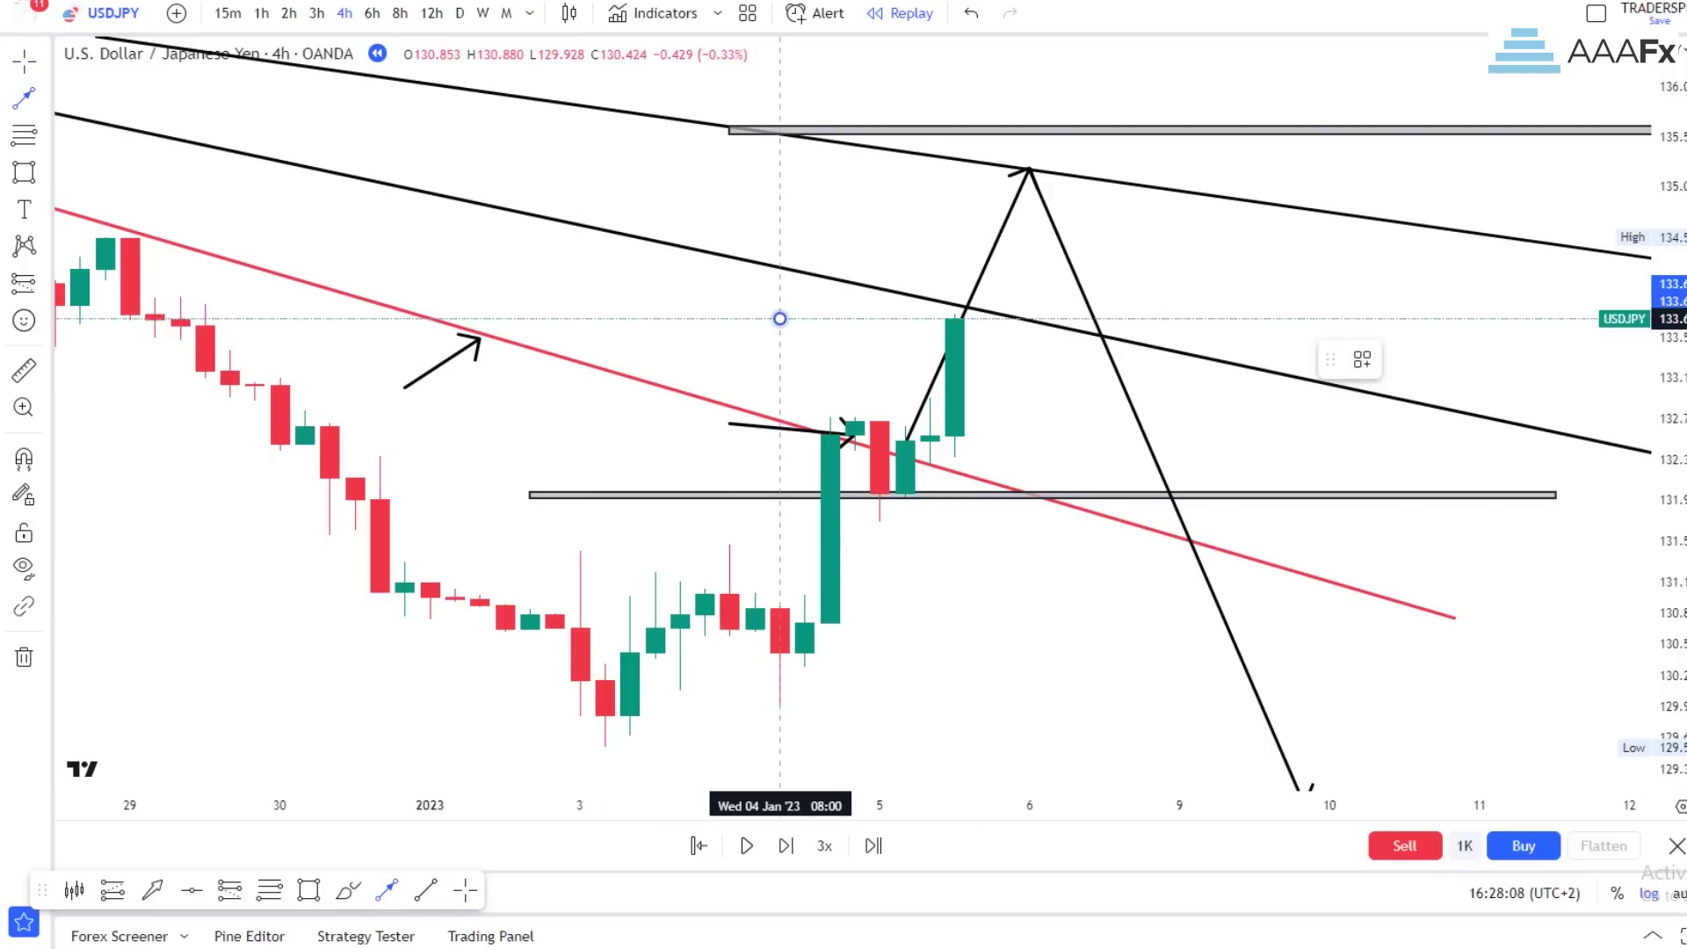
pyautogui.click(830, 277)
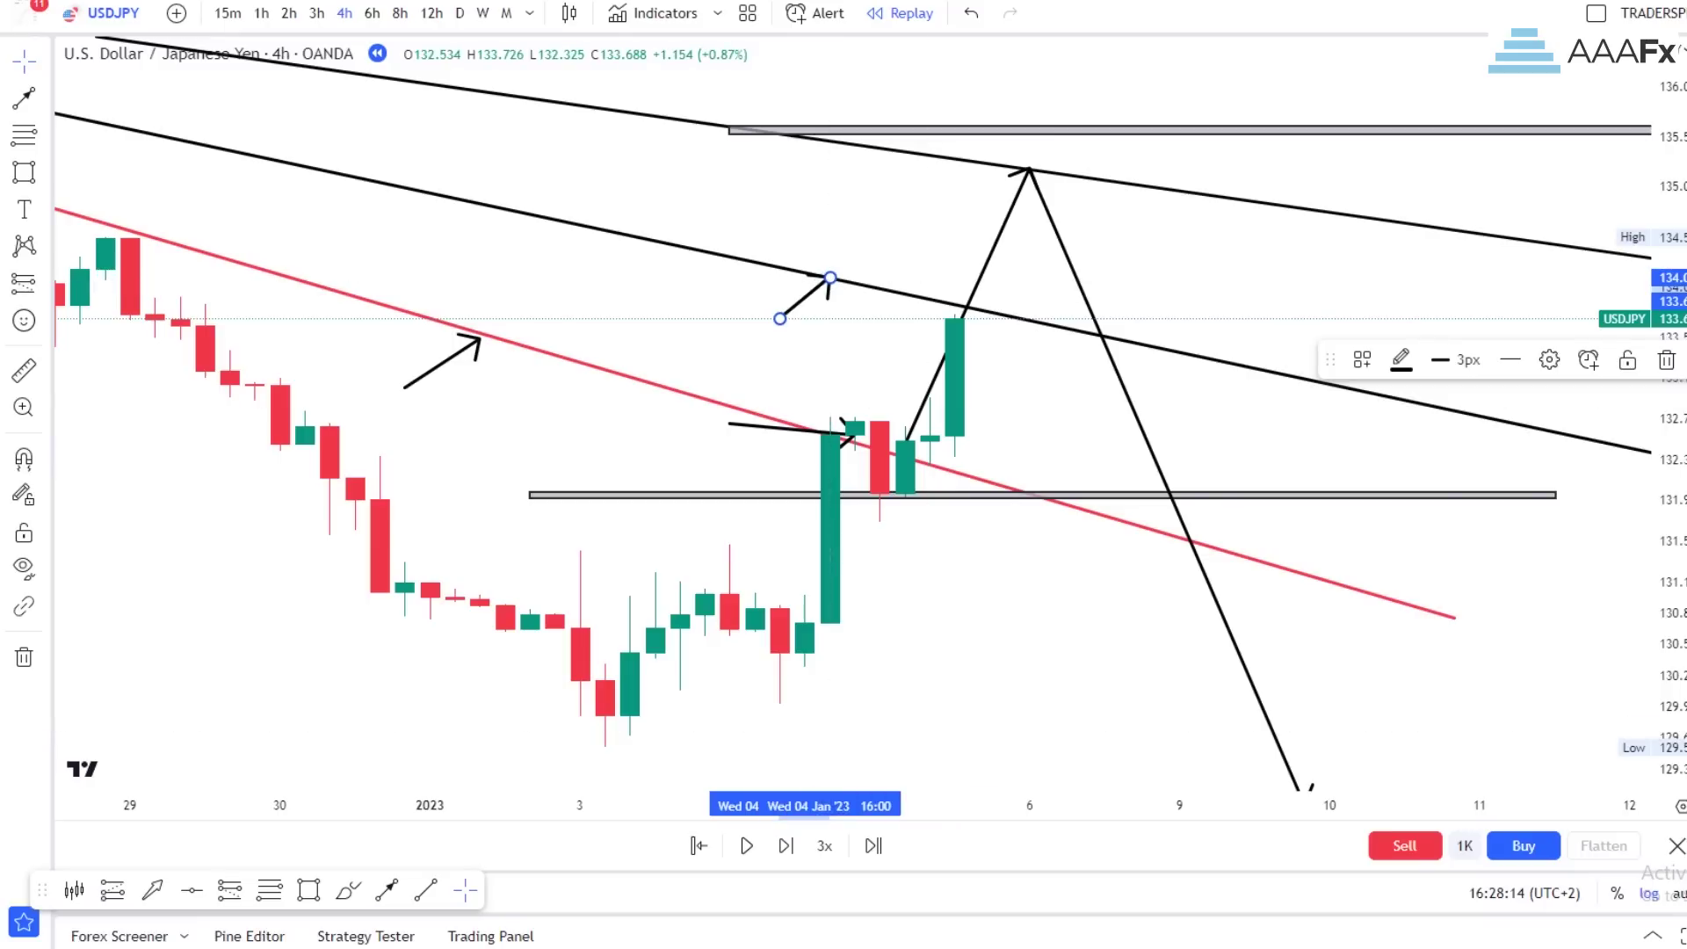
pyautogui.moveTo(804, 297); pyautogui.dragTo(955, 202)
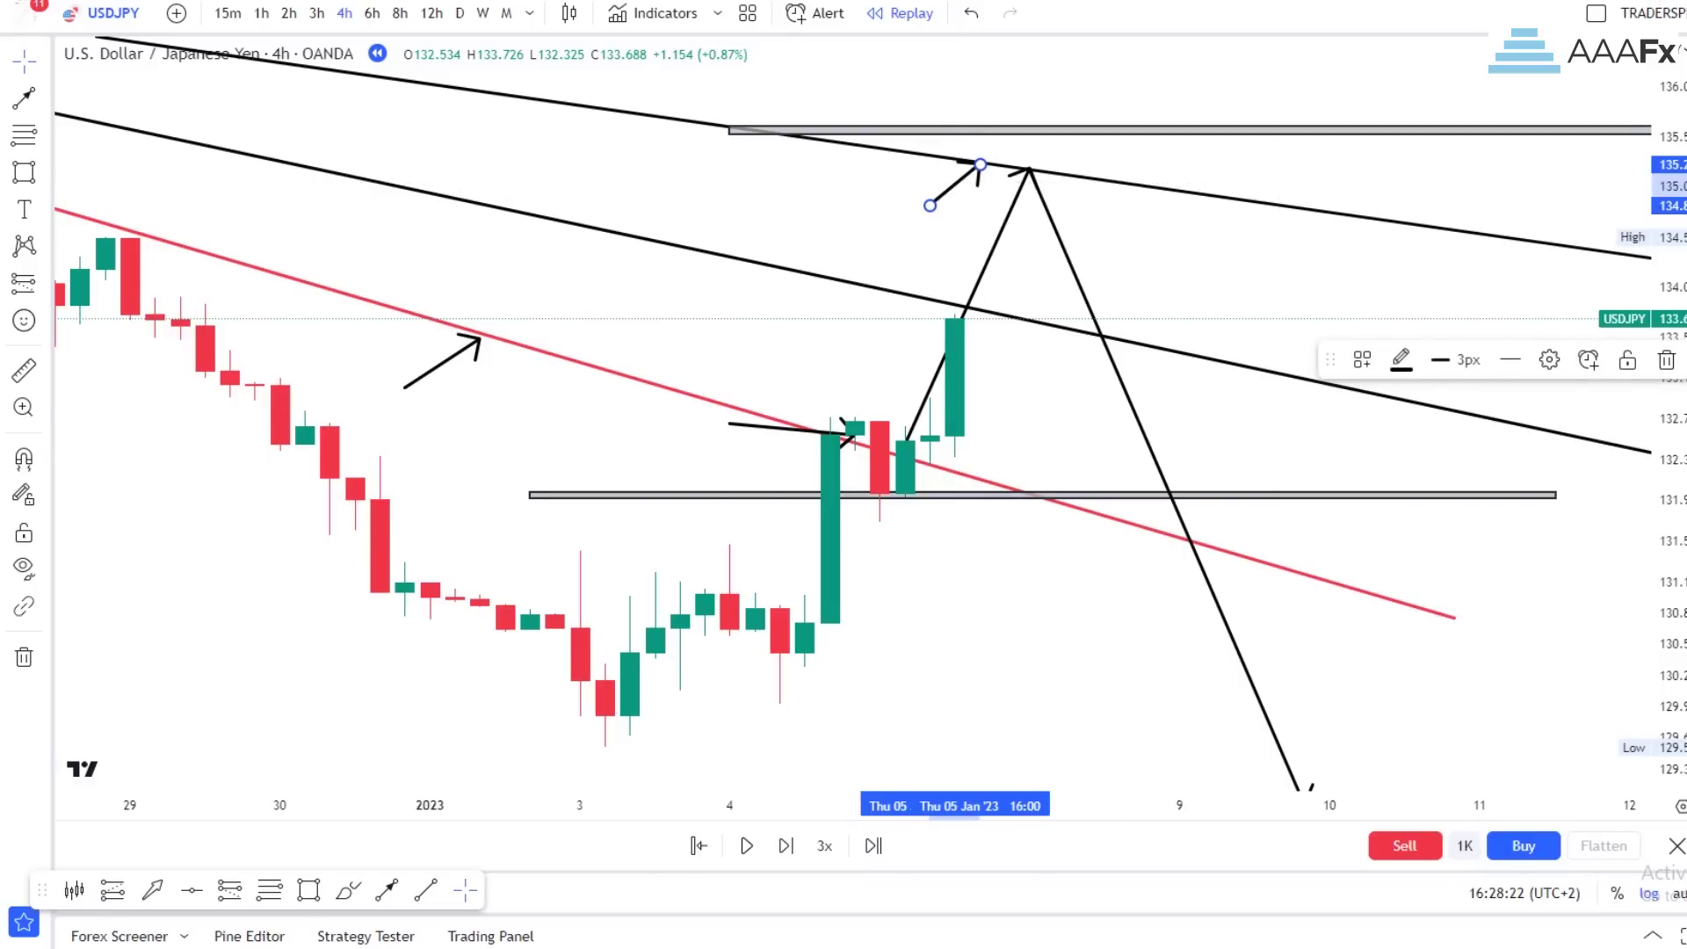
pyautogui.click(387, 890)
pyautogui.click(980, 164)
pyautogui.press('Escape')
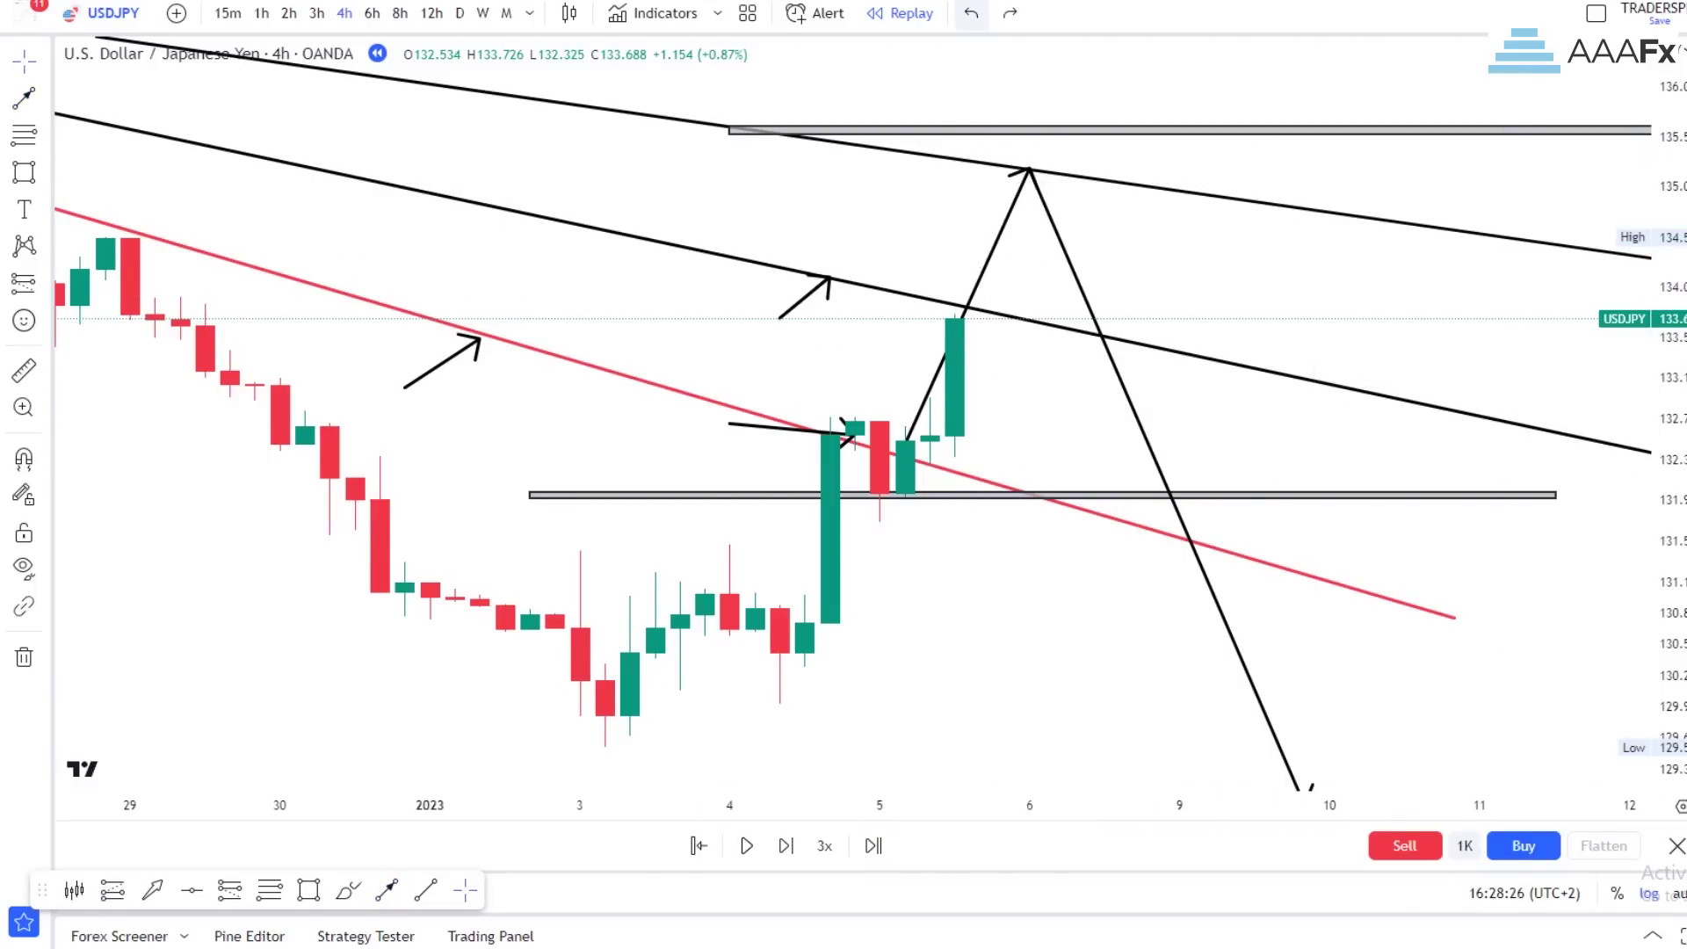
# Delete the short arrow pointing at the lower black trend line on 4 January
pyautogui.click(803, 298)
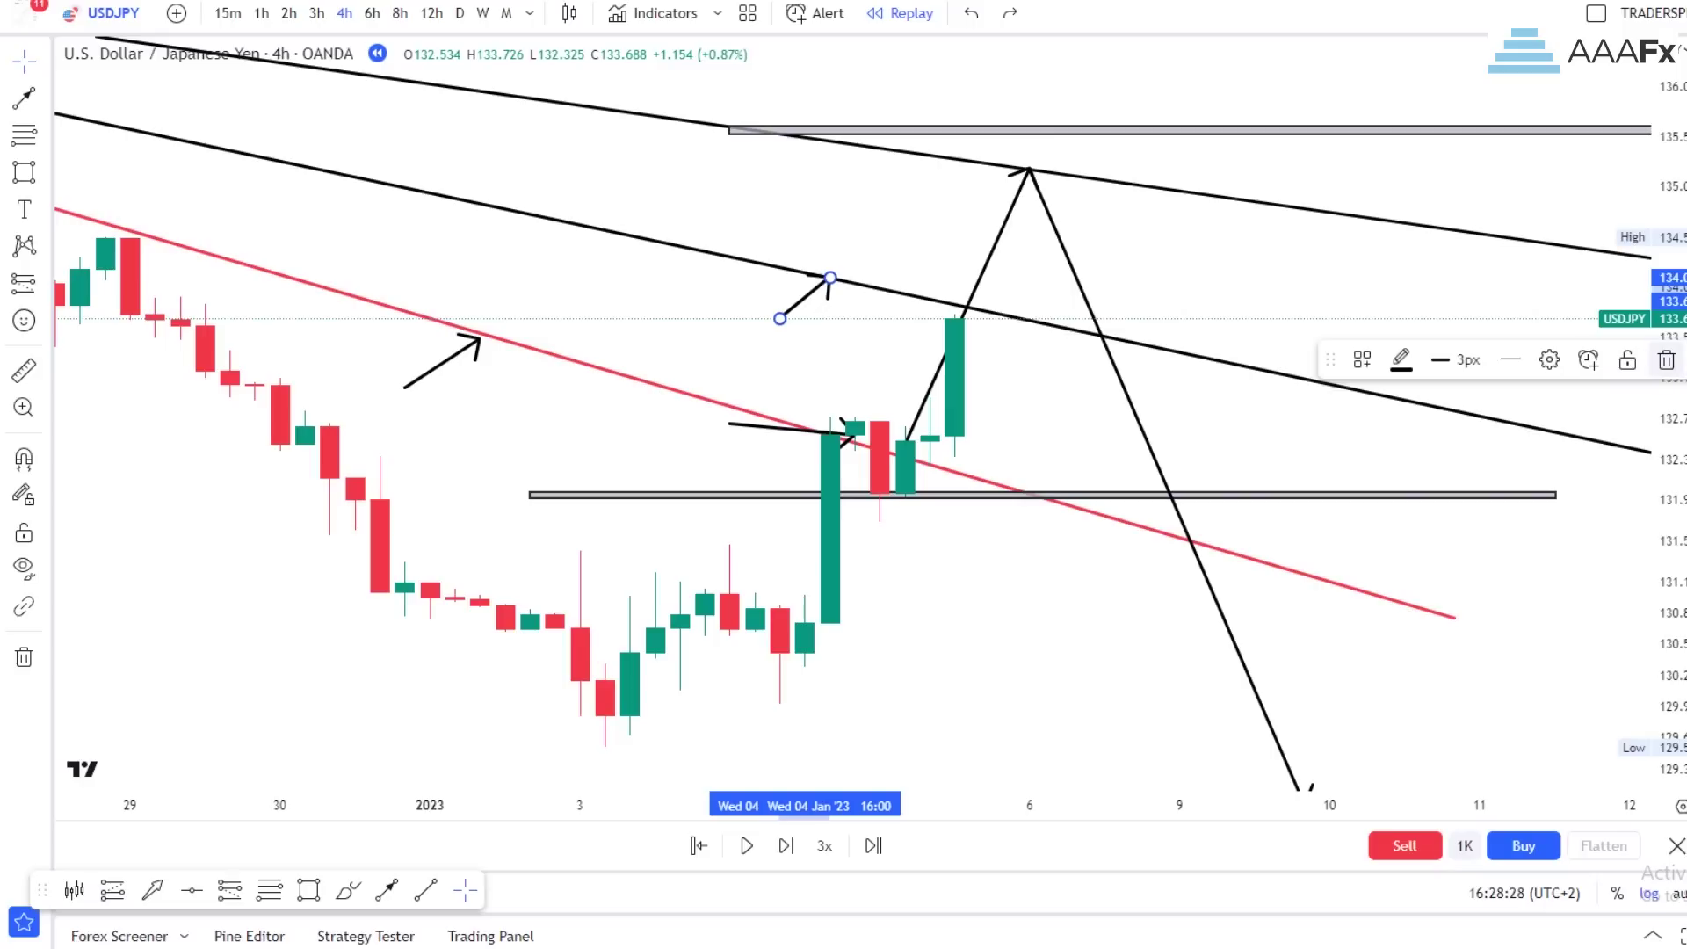
pyautogui.click(1666, 359)
pyautogui.moveTo(1289, 132); pyautogui.dragTo(1291, 132)
pyautogui.click(1130, 258)
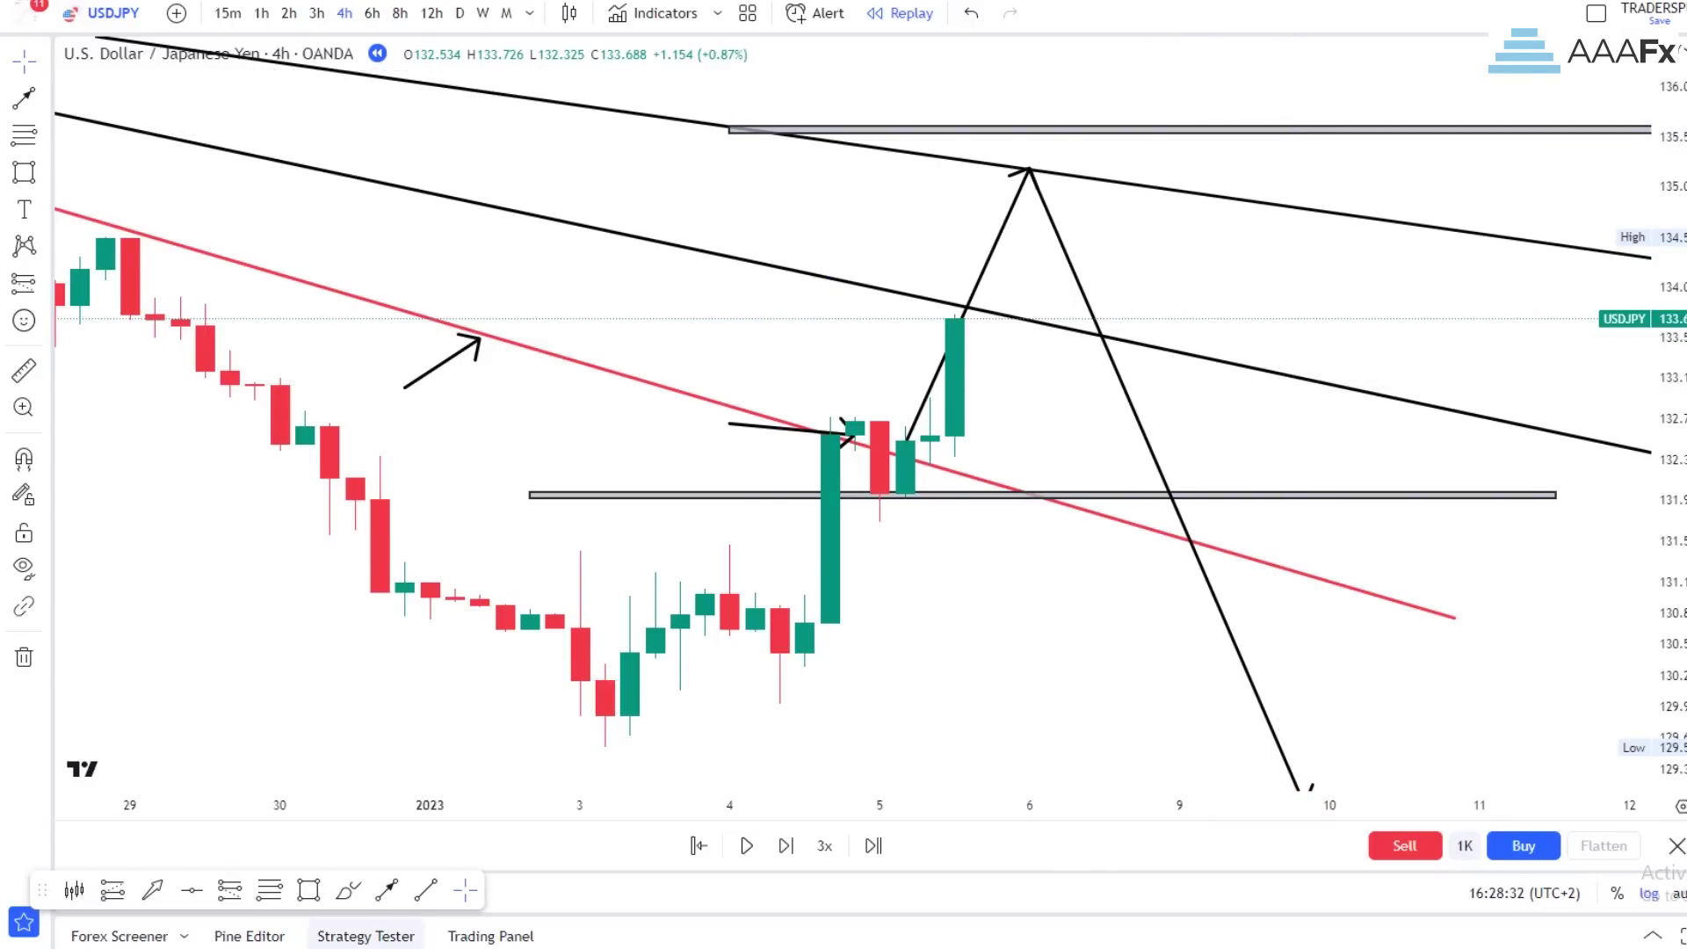
# Draw short vertical arrows to the lower black trend line on 4 January and the upper one on 5 January, and delete both
pyautogui.click(387, 890)
pyautogui.click(729, 259)
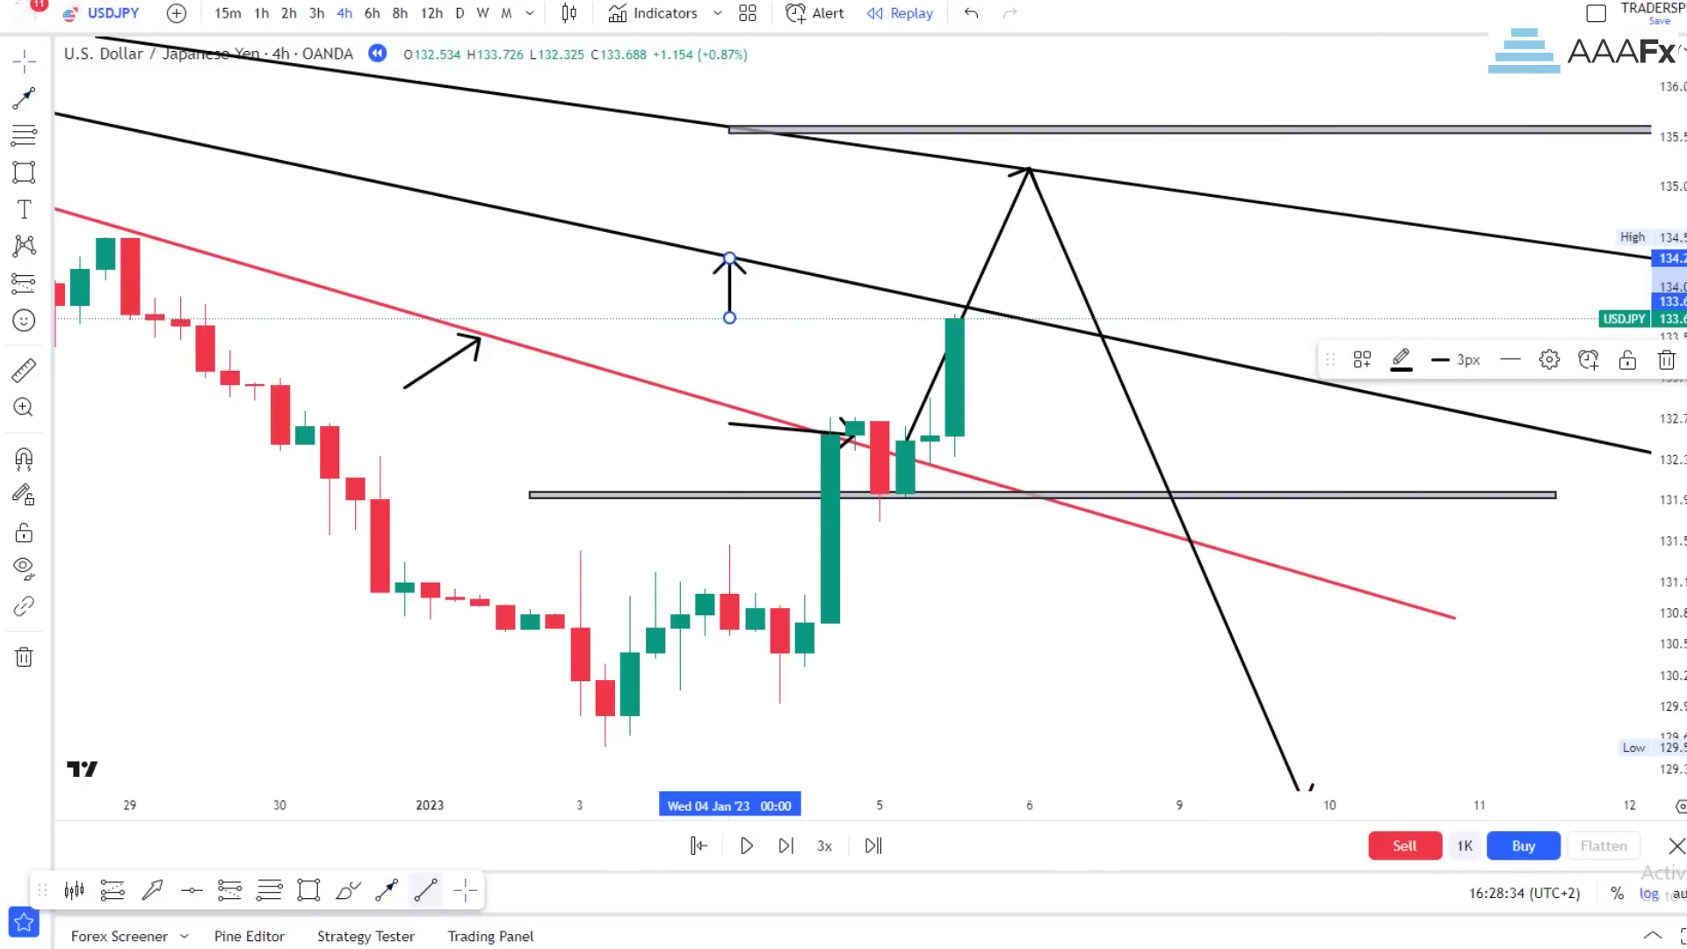
pyautogui.click(386, 890)
pyautogui.click(879, 154)
pyautogui.click(880, 180)
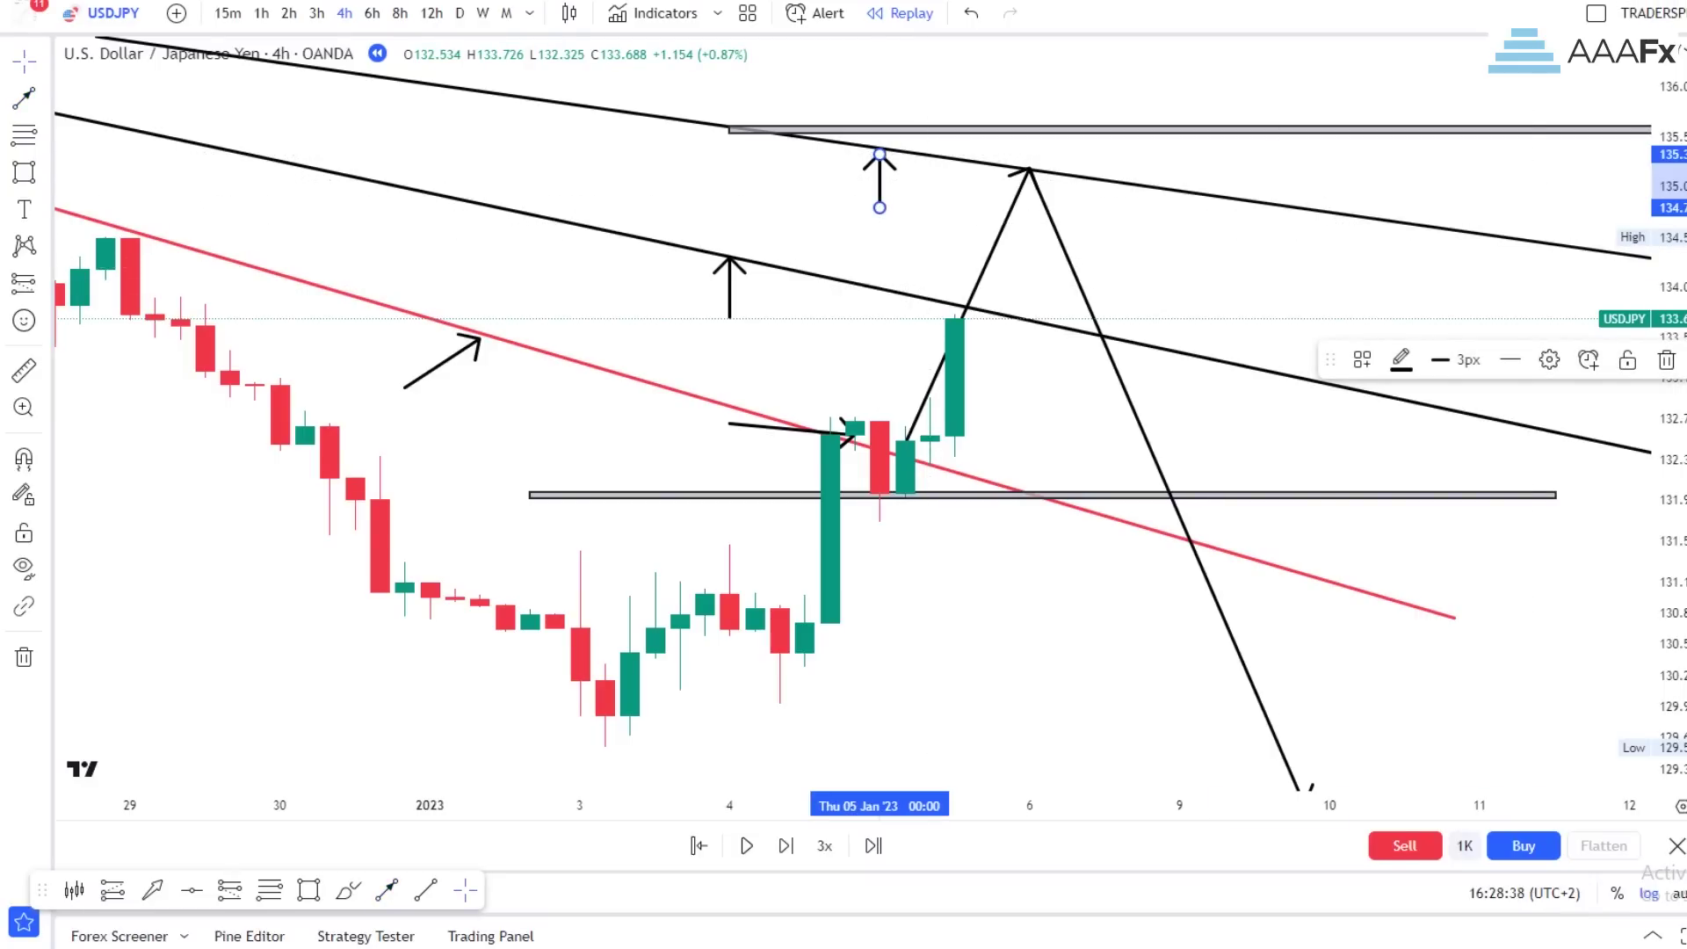
pyautogui.click(1665, 359)
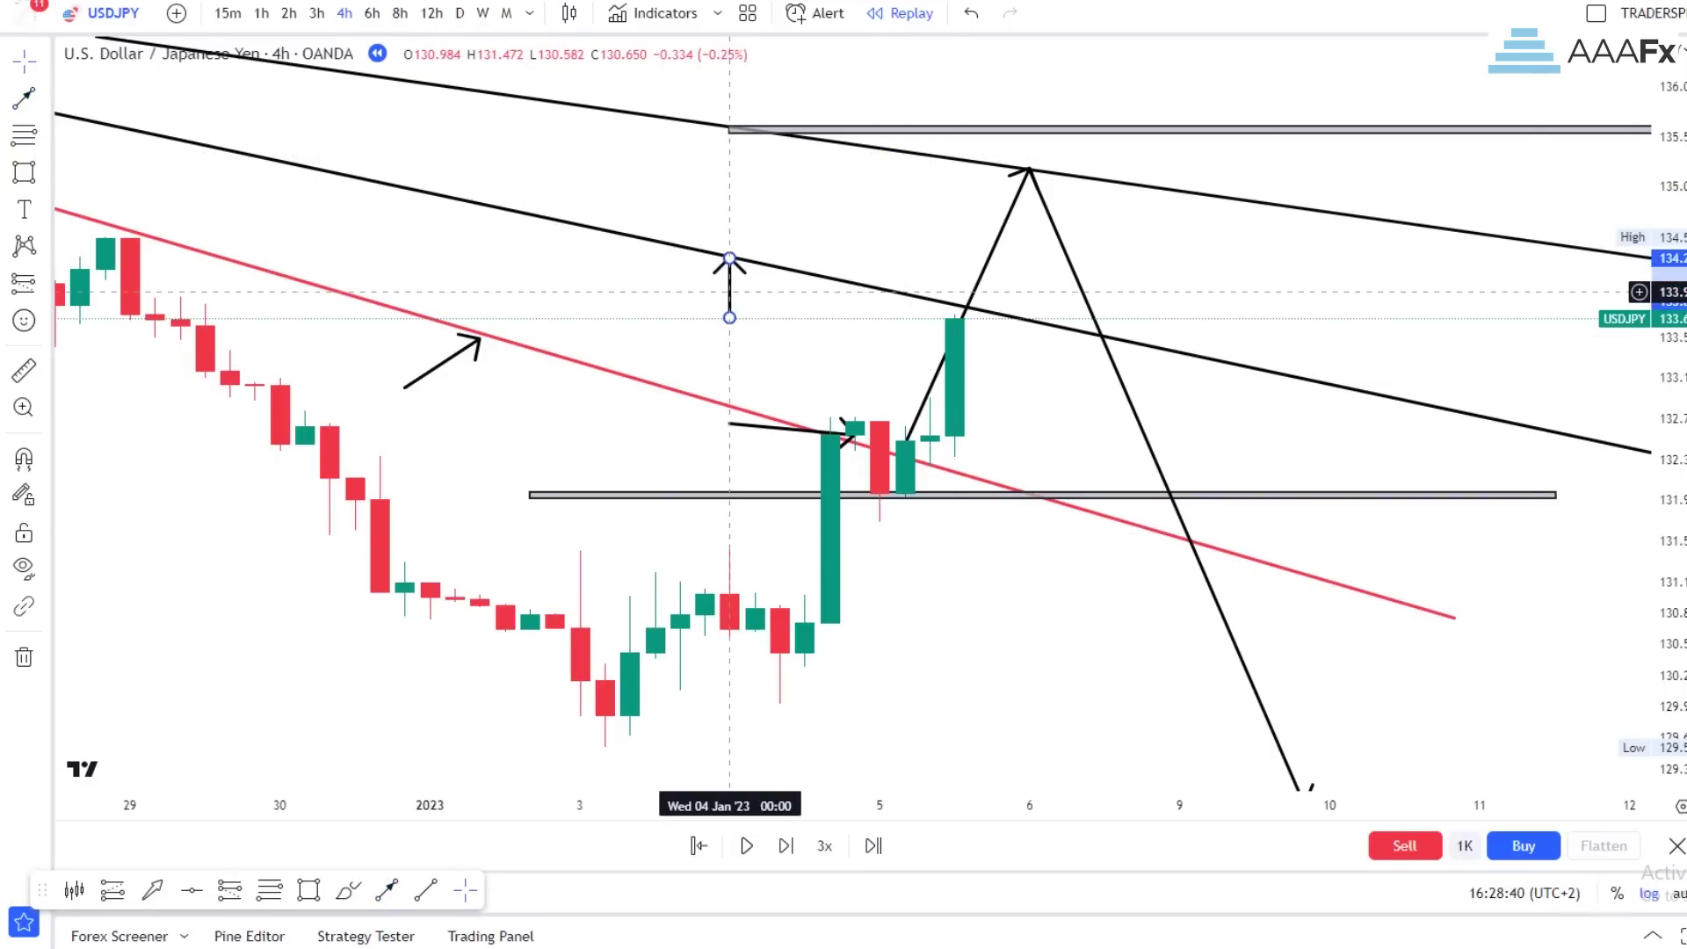
pyautogui.click(1666, 360)
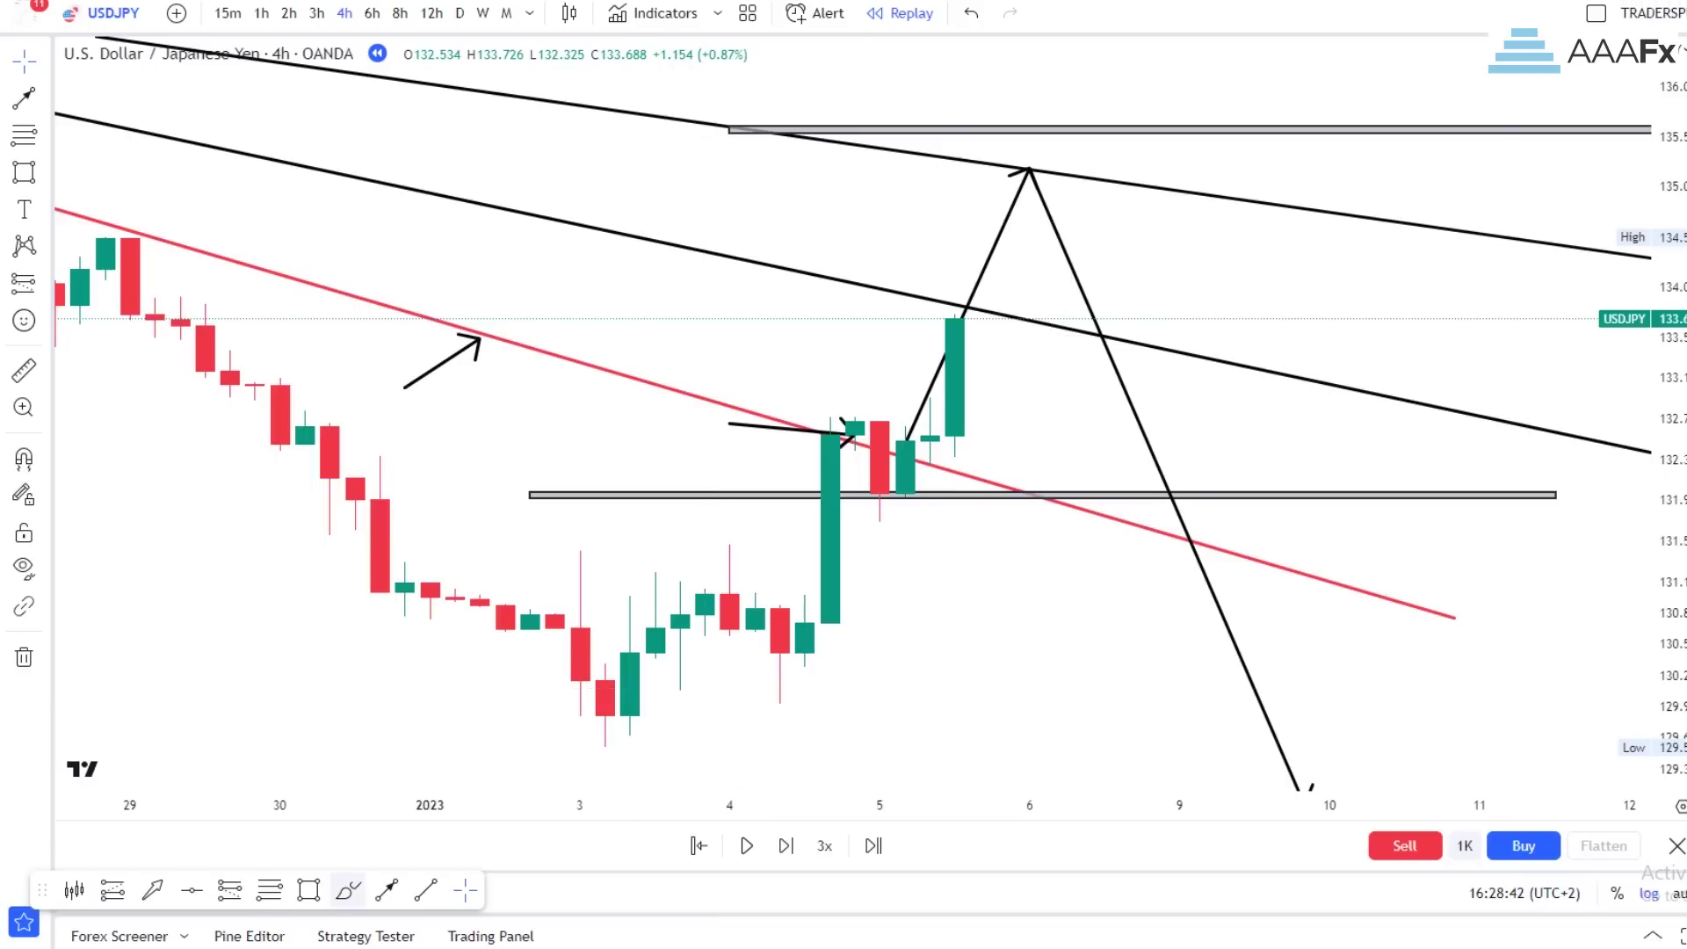
# Draw an arrow from 5 January to the upper rectangle at about 135.5 on 6 January and delete it
pyautogui.moveTo(1004, 213); pyautogui.dragTo(1055, 126)
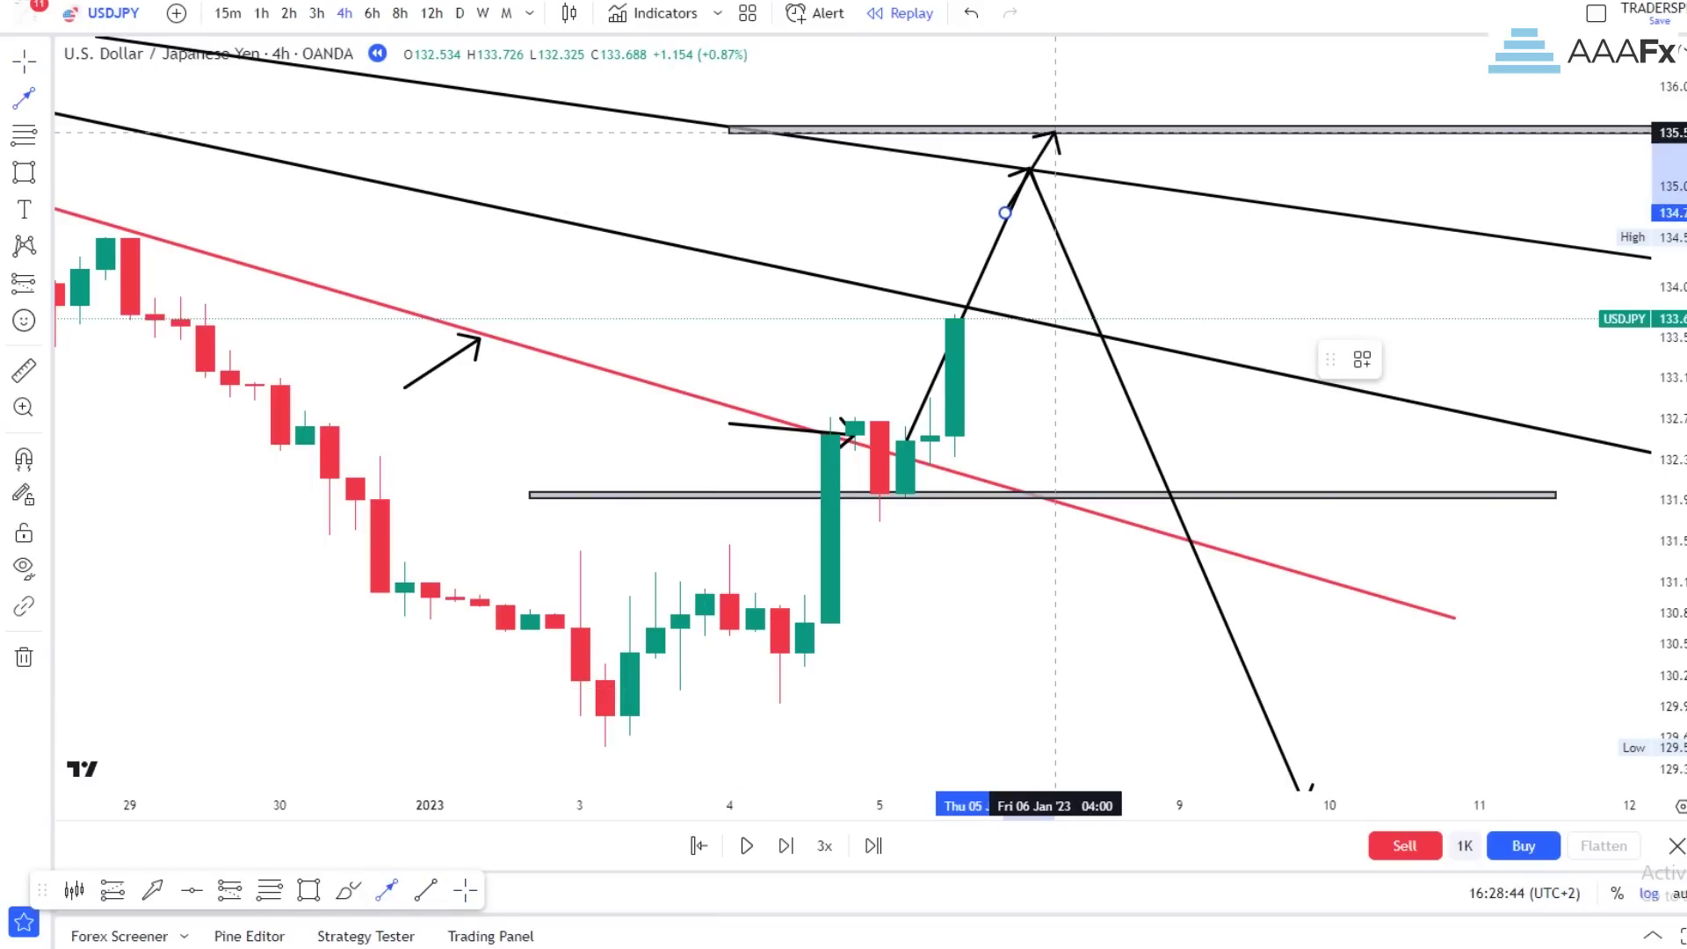
pyautogui.click(1667, 359)
# Switch the USDJPY chart to the 8-hour timeframe
pyautogui.scroll(-3, 1292, 395)
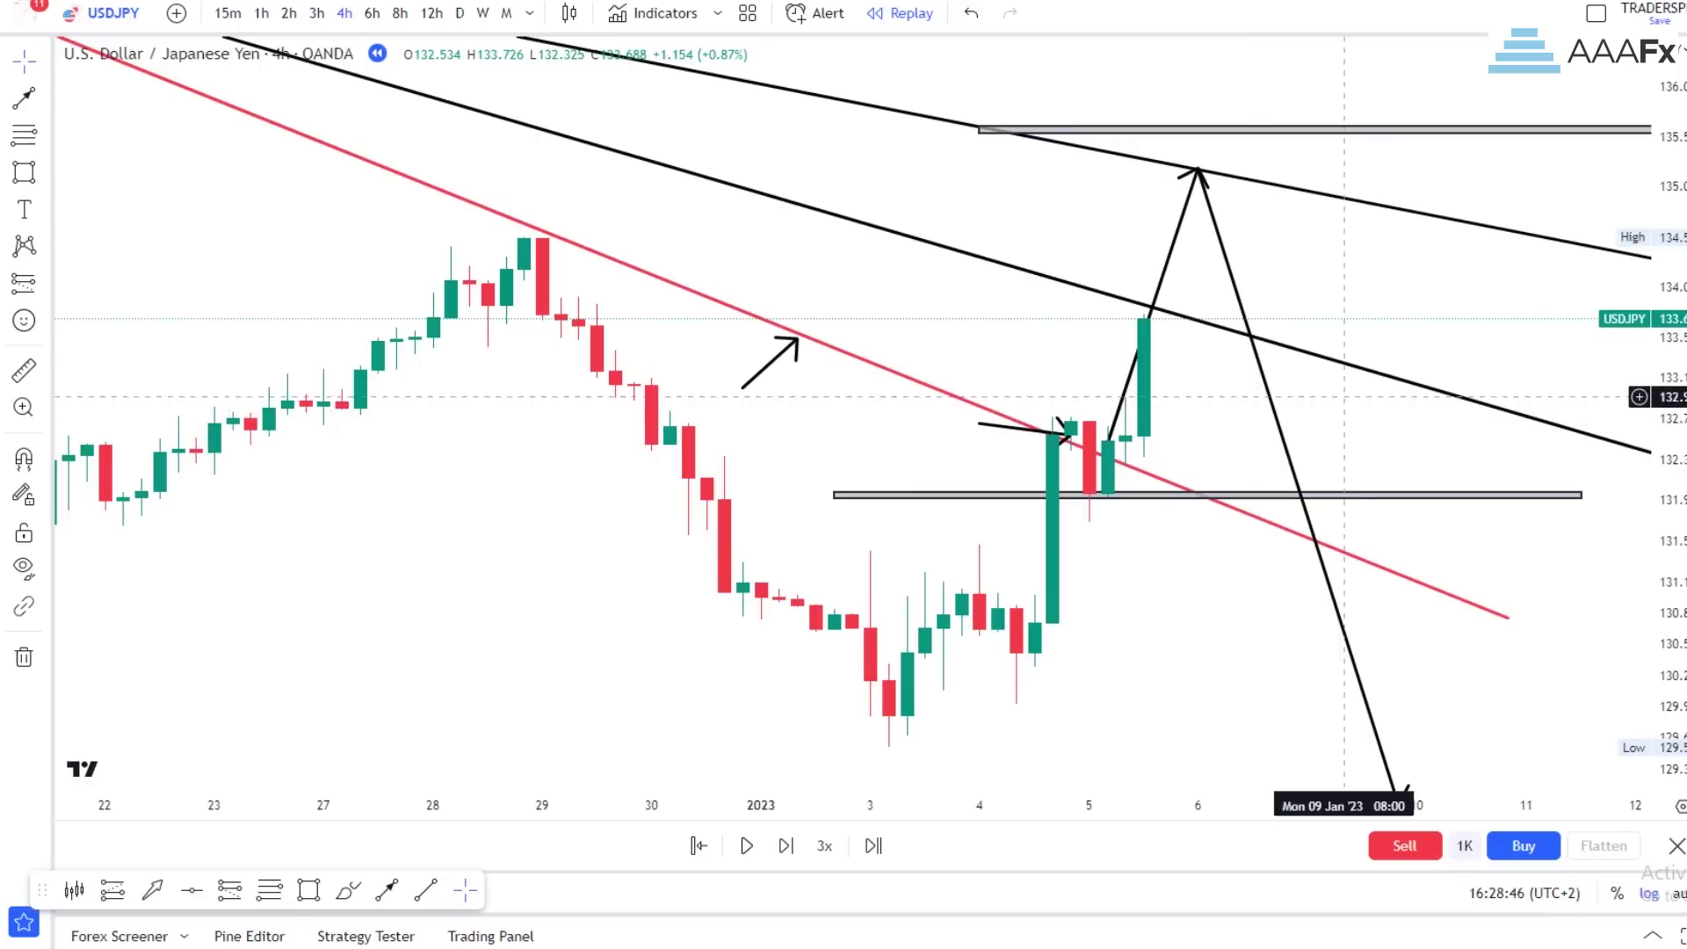
pyautogui.moveTo(1181, 655); pyautogui.dragTo(1169, 653)
pyautogui.scroll(3, 1168, 652)
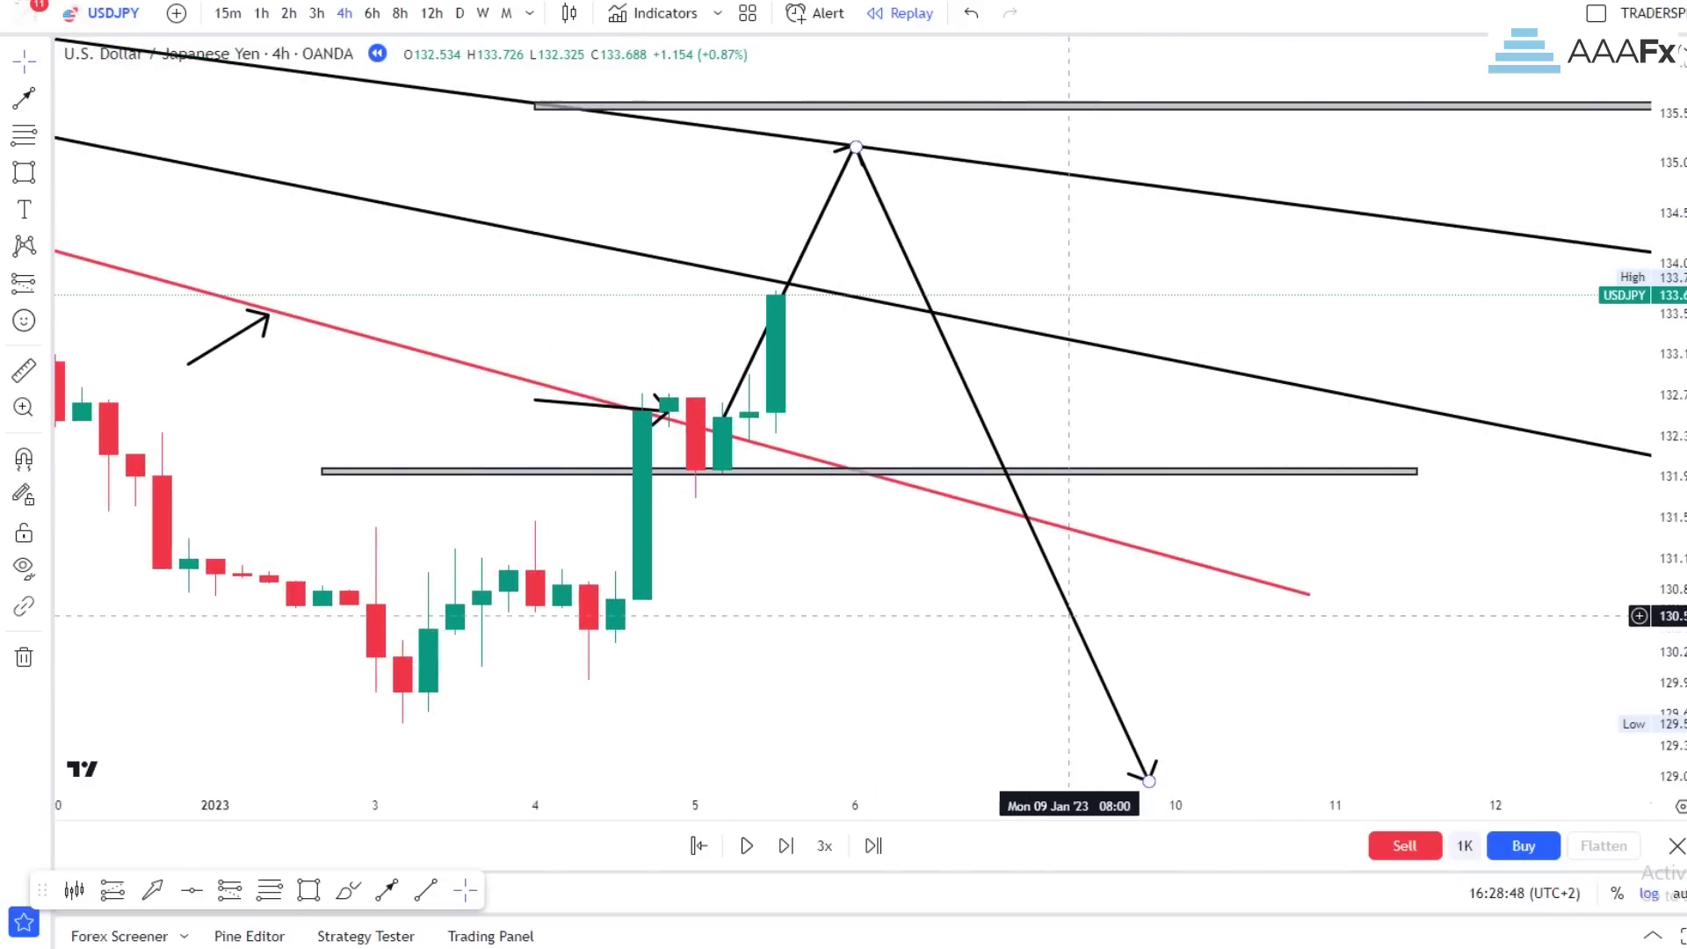
pyautogui.click(400, 13)
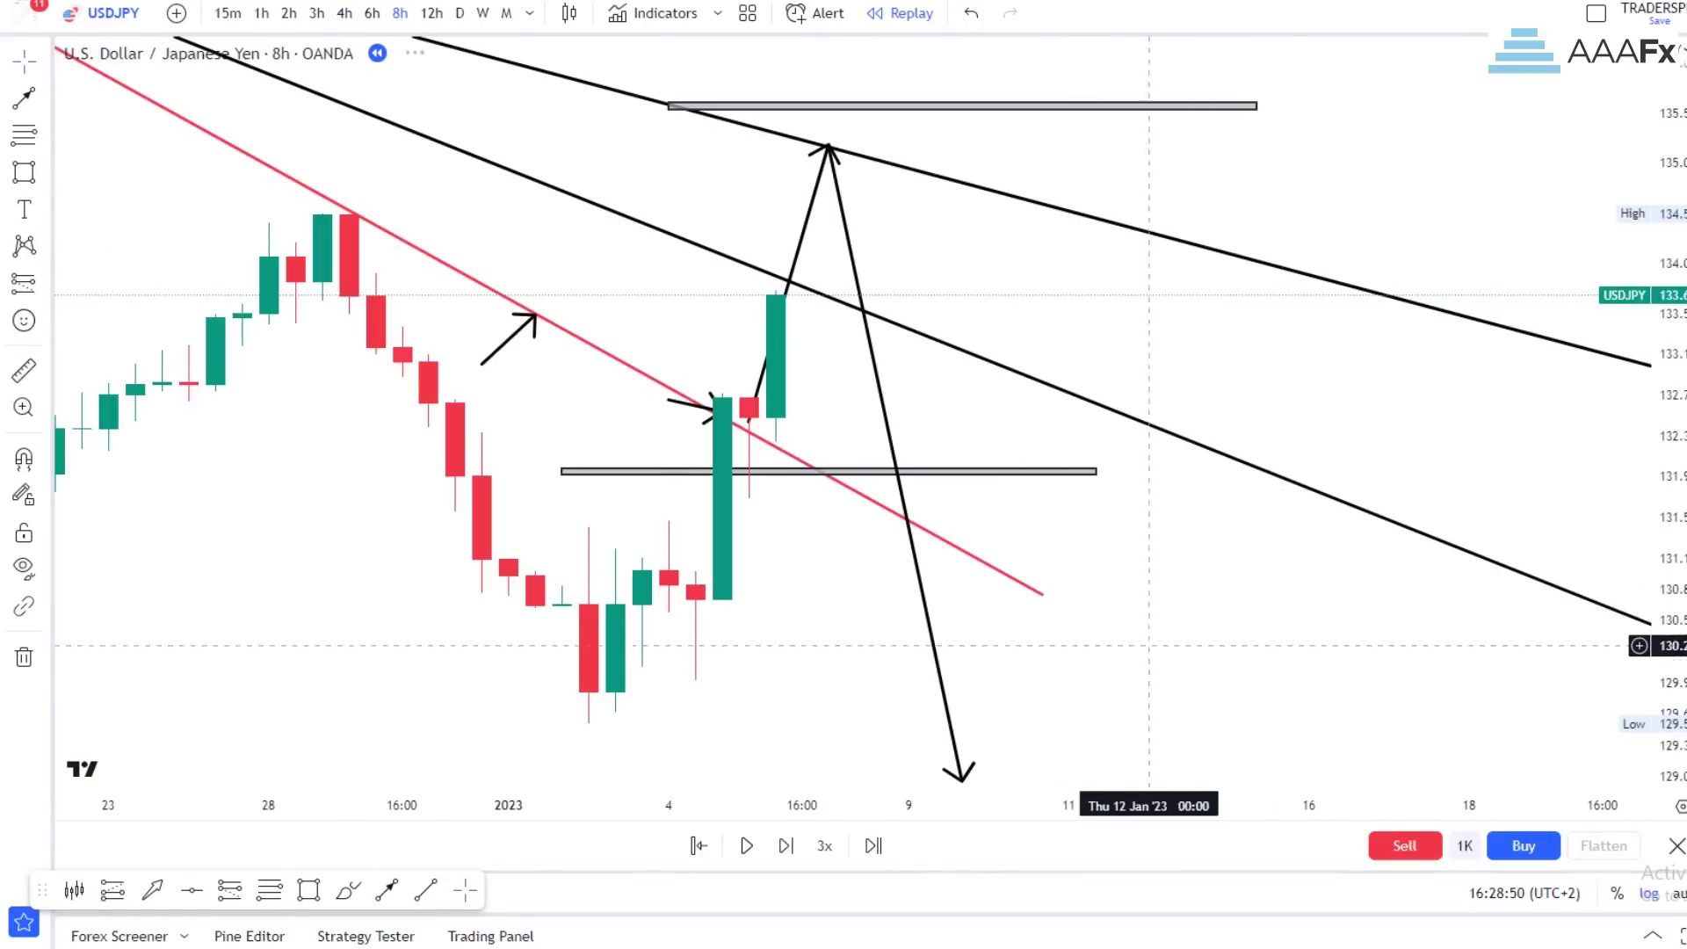